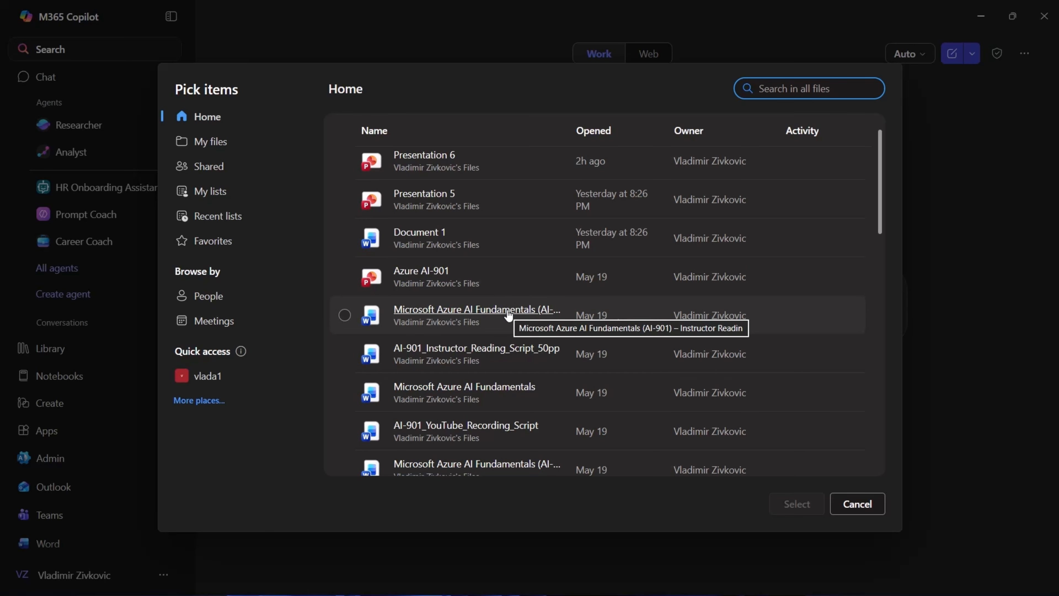
Step: Attach the cloud document "Microsoft Azure AI Fundamentals (AI-901) – Instructor Readin" to the new chat message
click(508, 317)
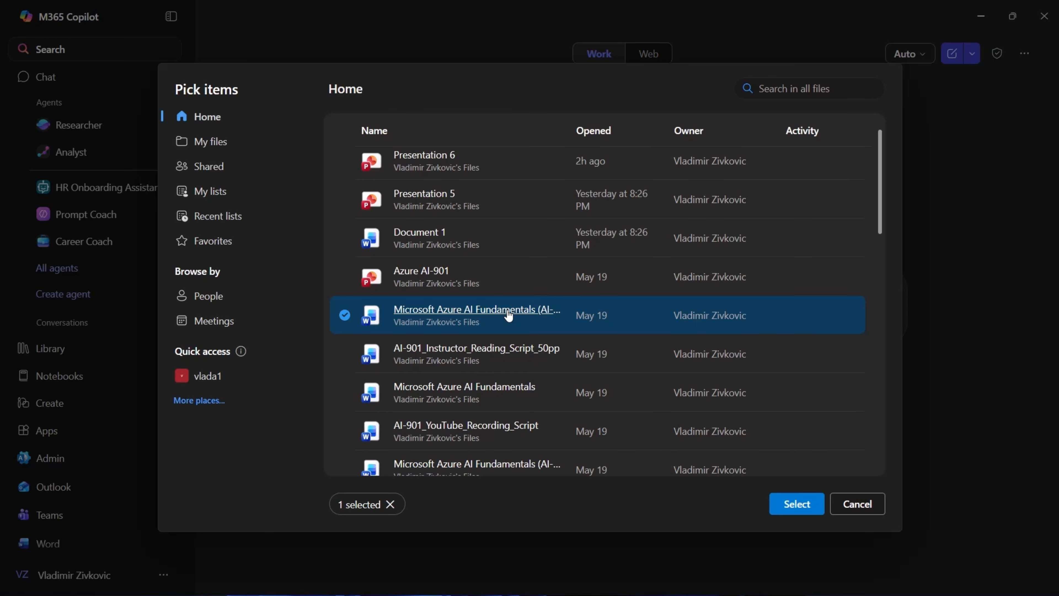
click(787, 503)
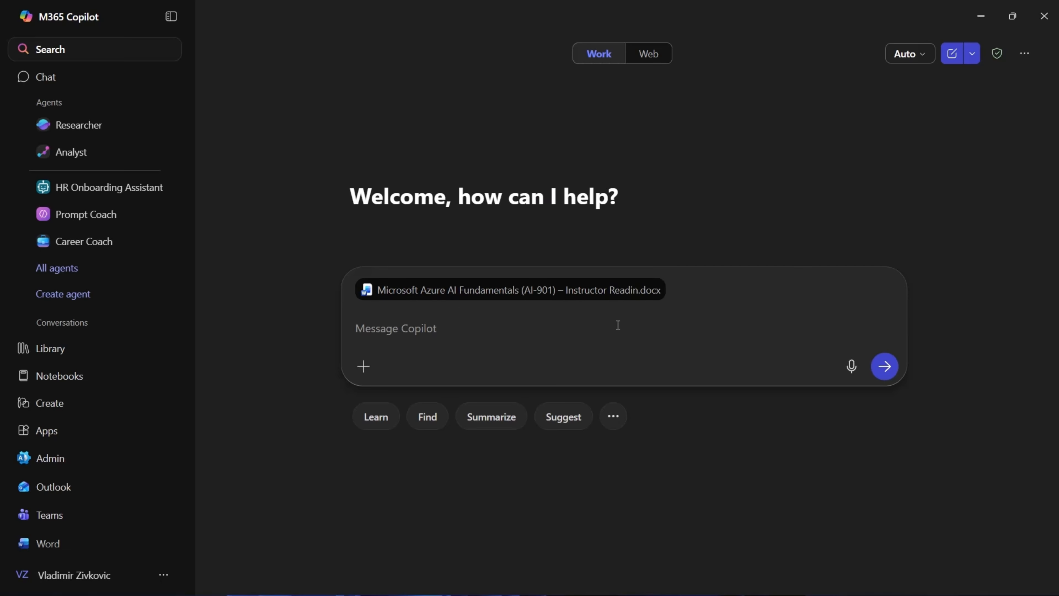
click(601, 325)
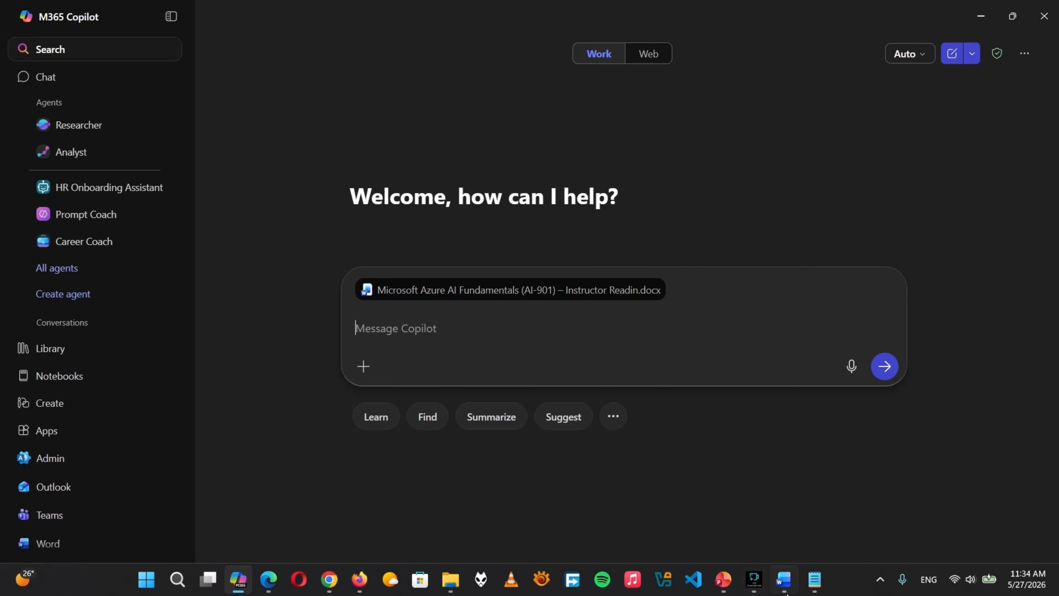
Step: Switch to 10.txt in Notepad and copy the sample prompt of example one, from "Summarize this article" to "study purposes."
click(809, 590)
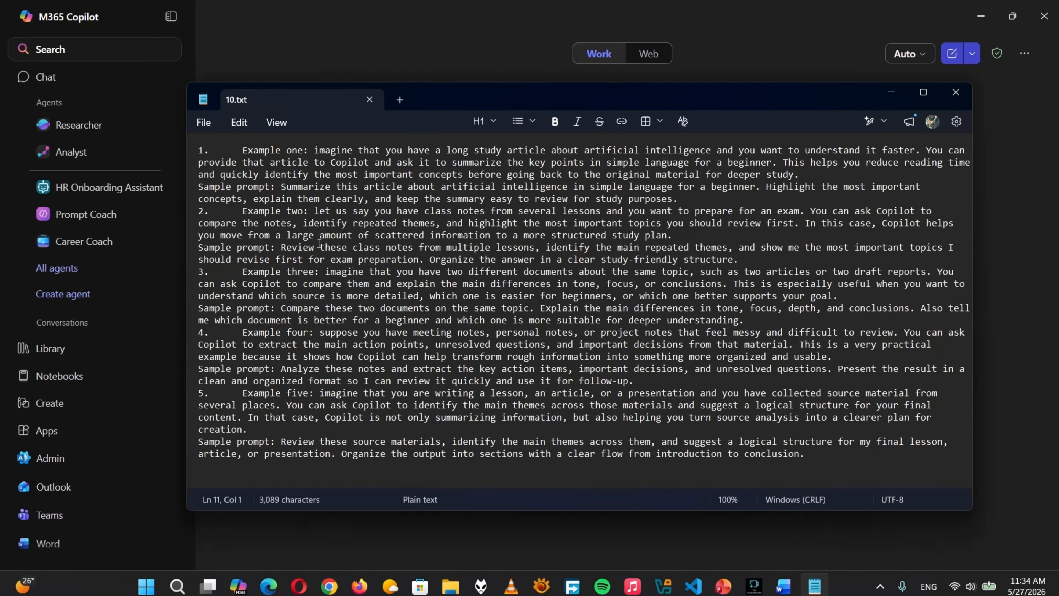
click(282, 186)
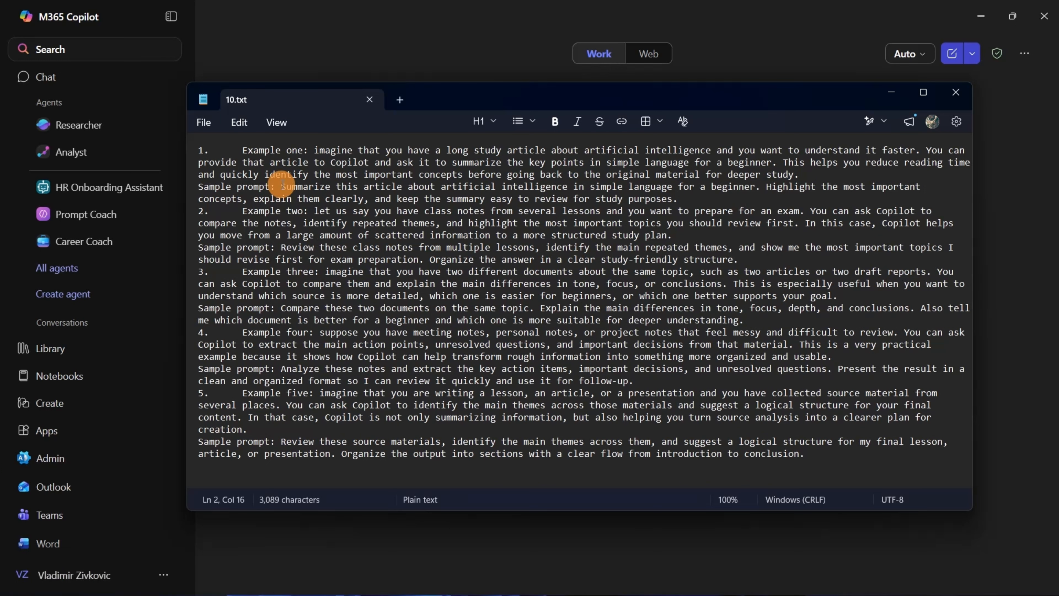
drag(282, 185, 275, 211)
key(shift+Left)
key(shift+Left)
key(shift+Left)
key(shift+Left)
key(shift+Left)
key(shift+Left)
key(shift+Left)
key(shift+Left)
key(shift+Left)
key(shift+Left)
key(ctrl+c)
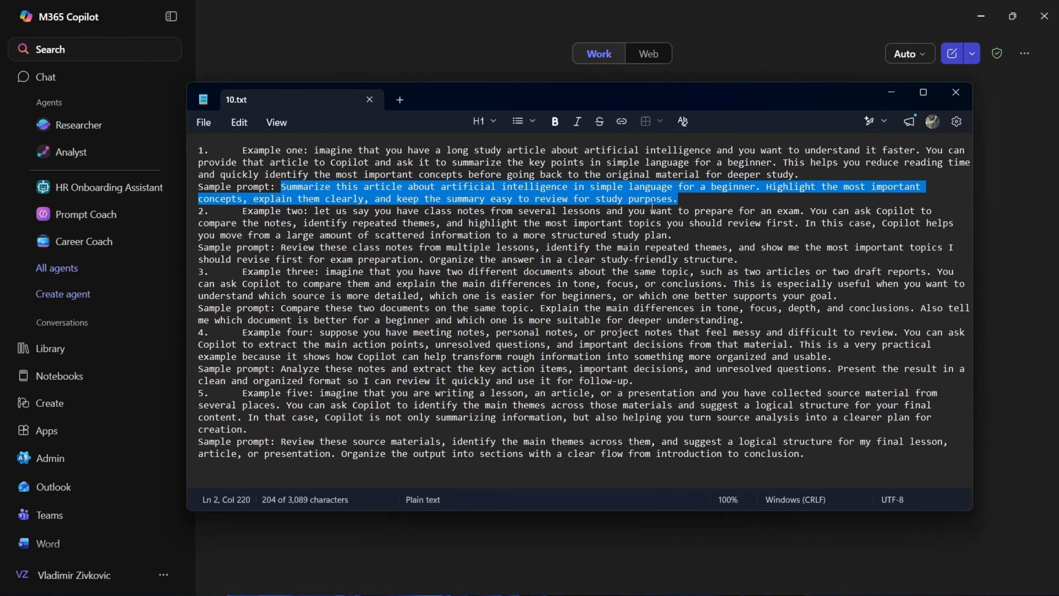
click(693, 201)
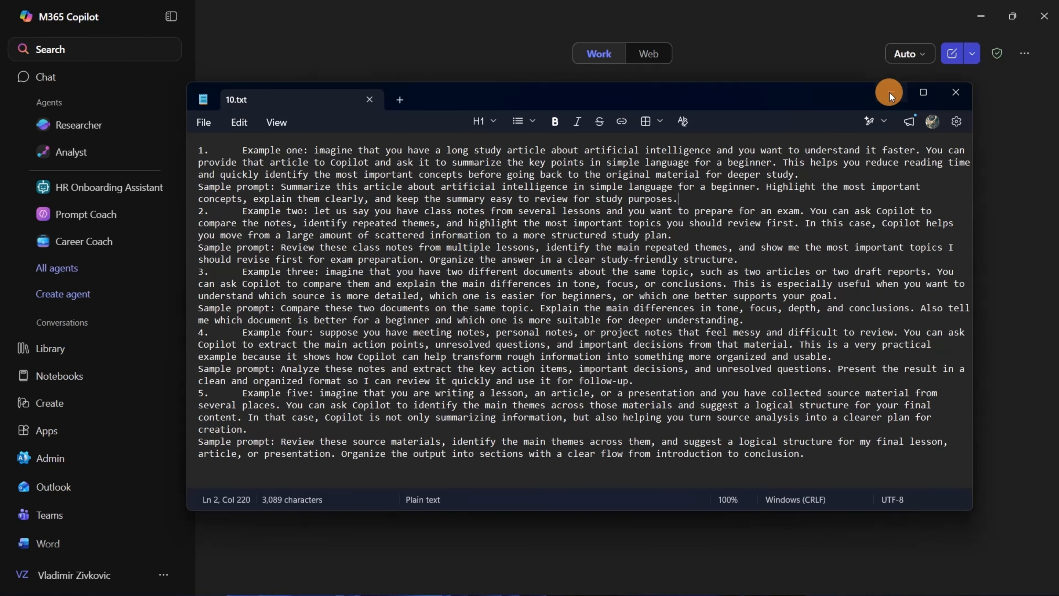
Step: Return to M365 Copilot, paste the copied article-summary prompt into the message with the attached document, and send it
click(891, 92)
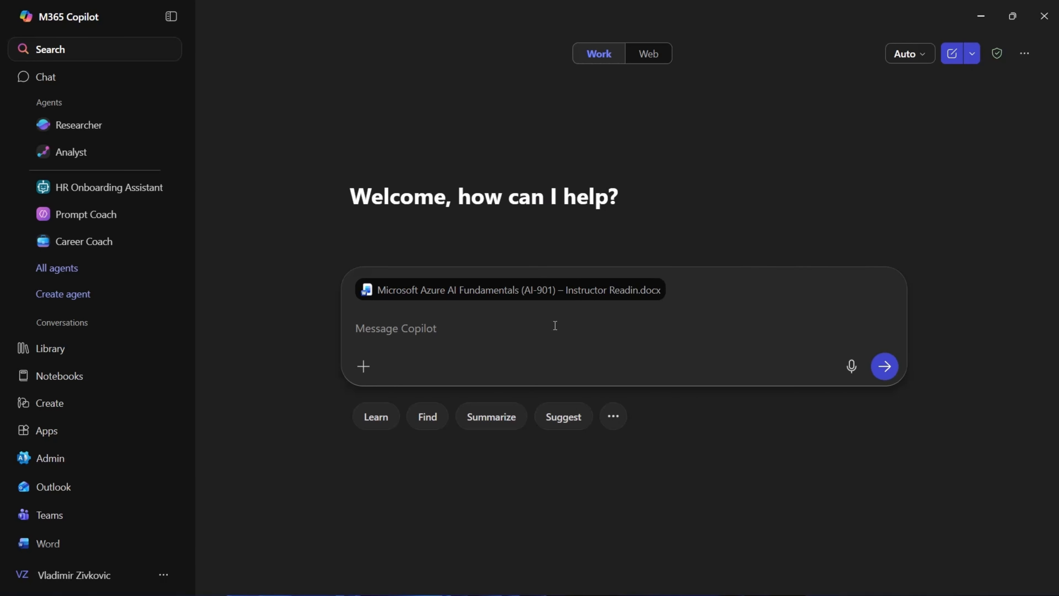
key(ctrl+v)
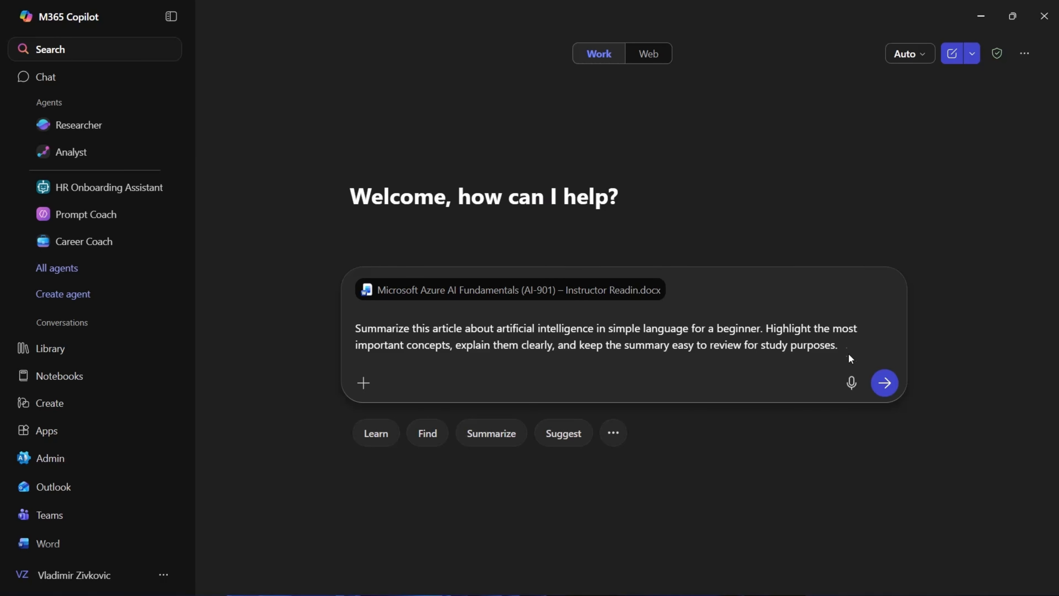
click(886, 383)
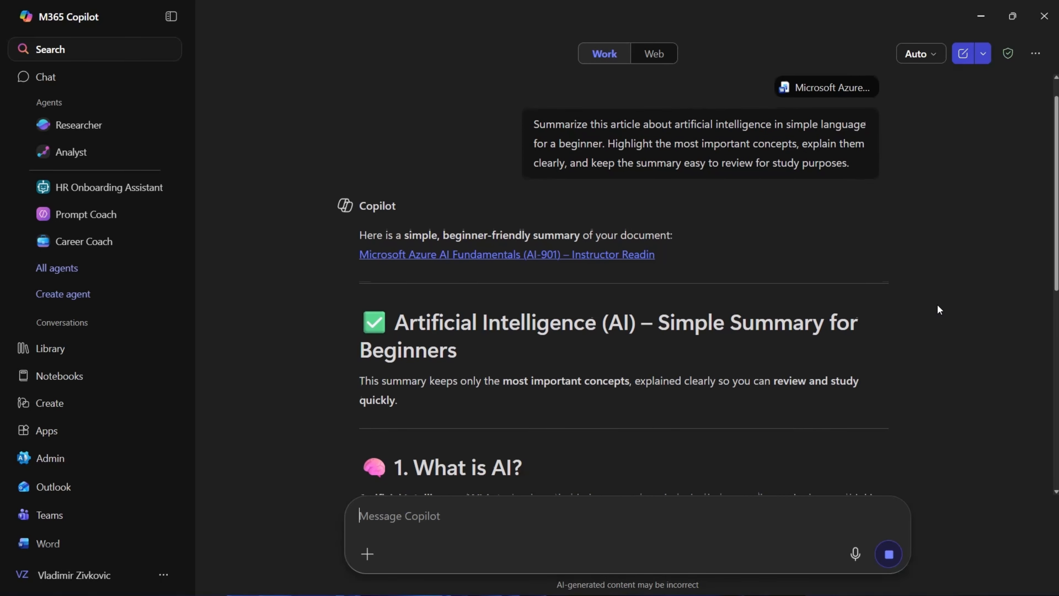
Step: Read through Copilot's beginner summary of the document down to its closing section and follow-up suggestions
scroll(938, 308, down, 1)
scroll(937, 303, down, 1)
scroll(937, 304, down, 1)
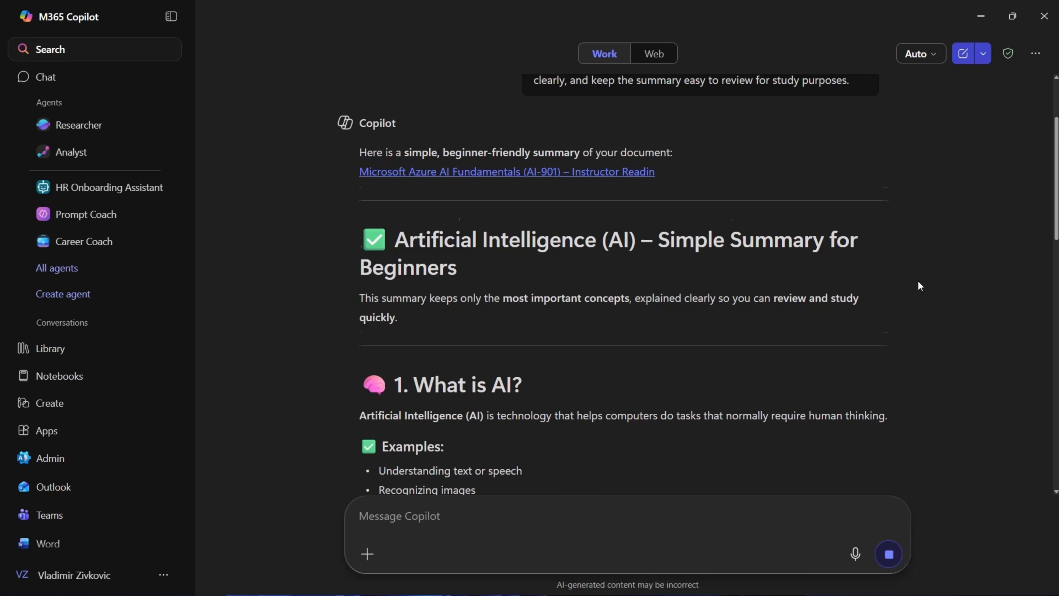
scroll(920, 286, down, 1)
scroll(920, 285, down, 3)
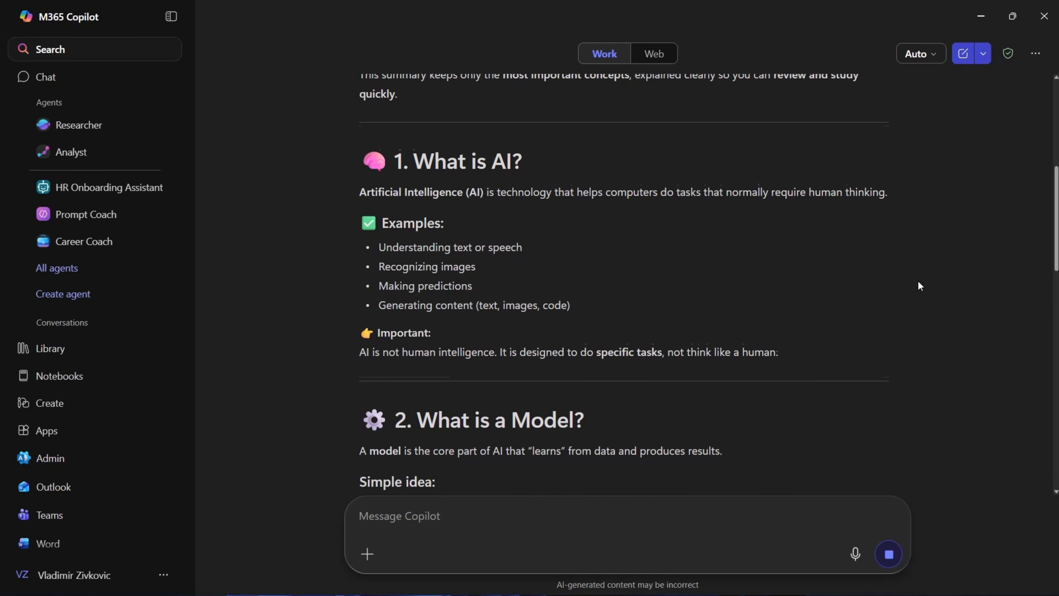
scroll(920, 286, down, 6)
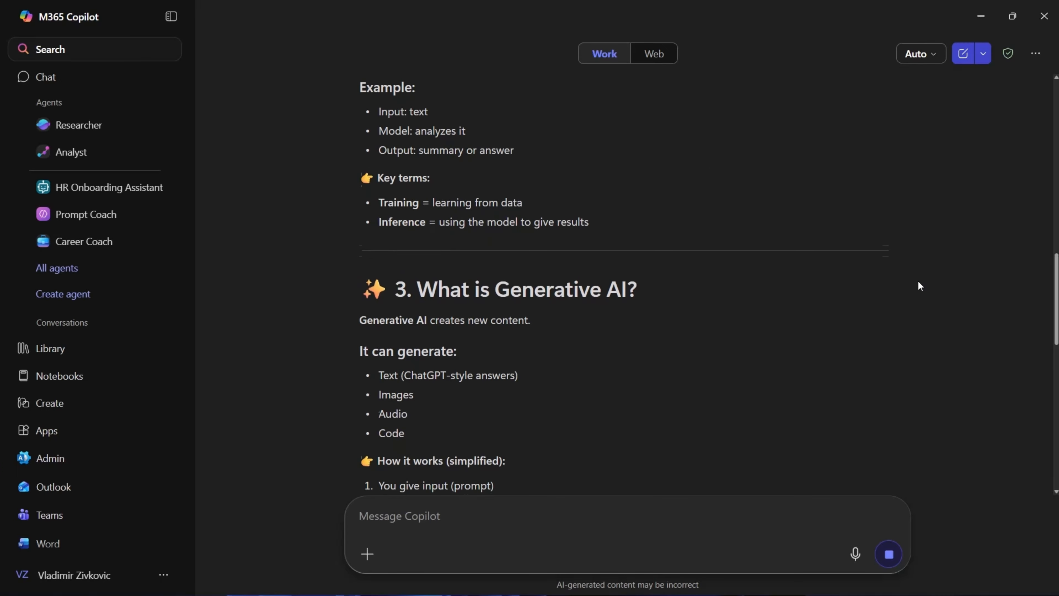
scroll(919, 286, down, 12)
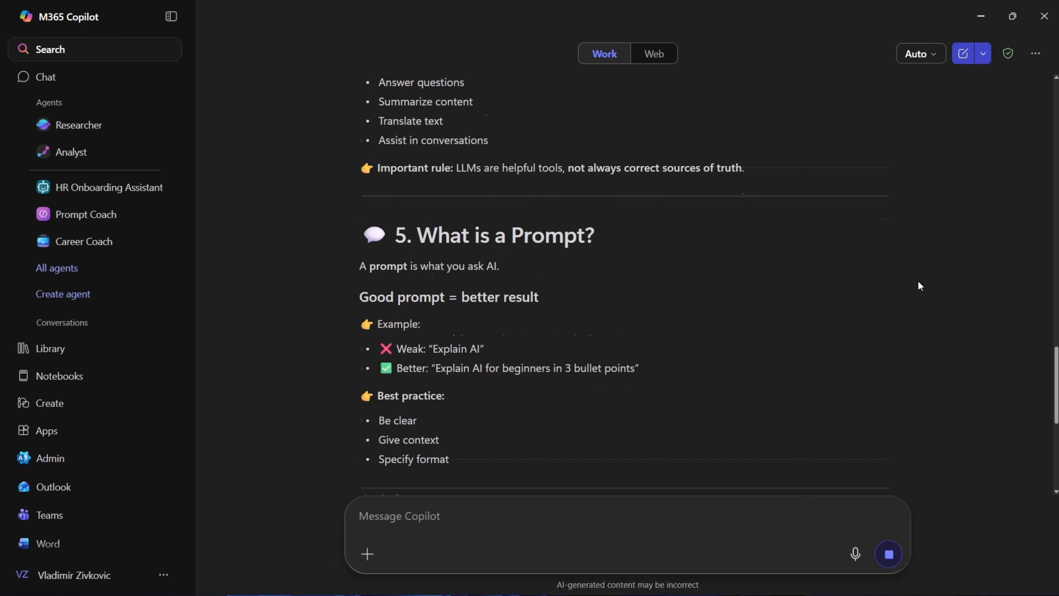
scroll(919, 285, down, 9)
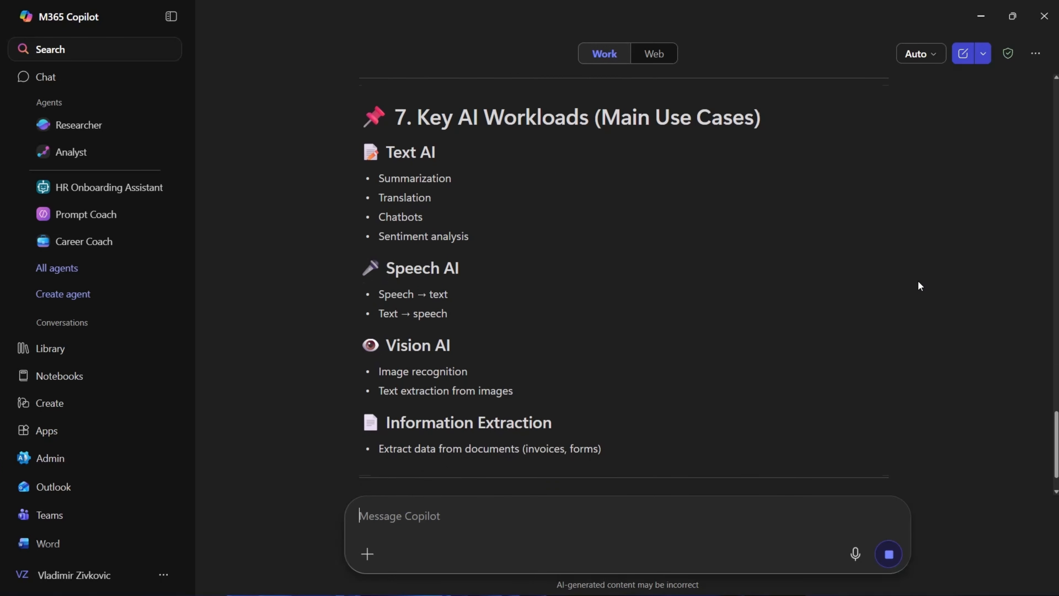
scroll(920, 286, down, 5)
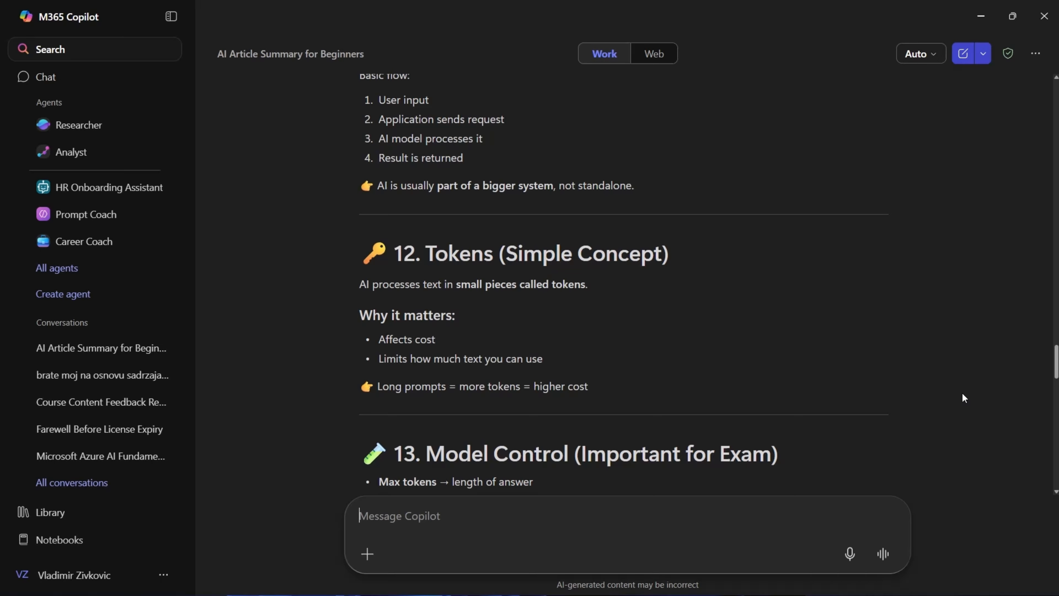
scroll(961, 393, down, 15)
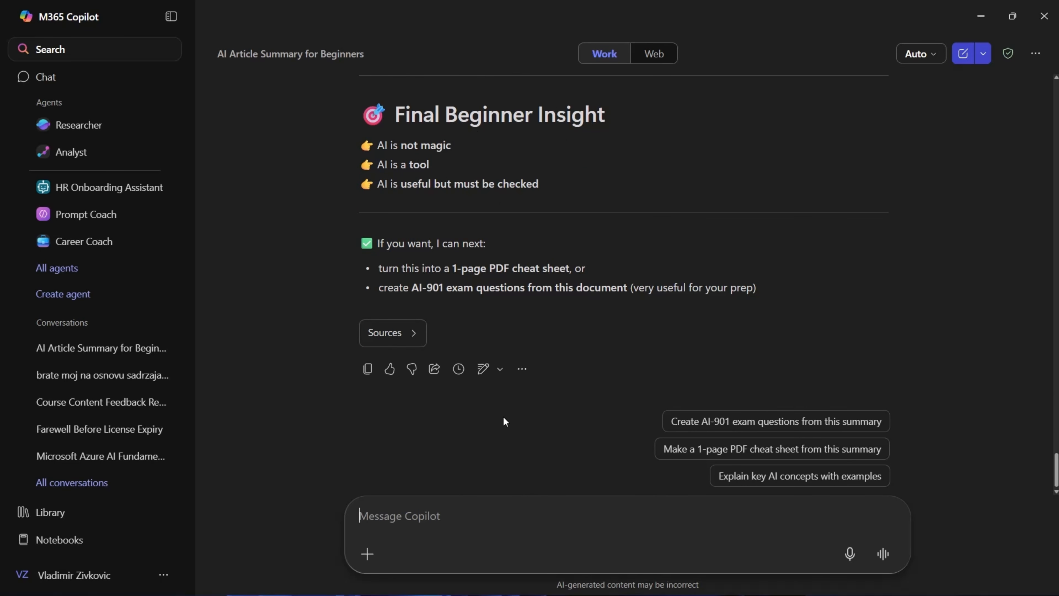
Step: Start a new chat and select the Microsoft Azure AI Fundamentals document listed directly below Azure AI-901 among the cloud files
click(70, 76)
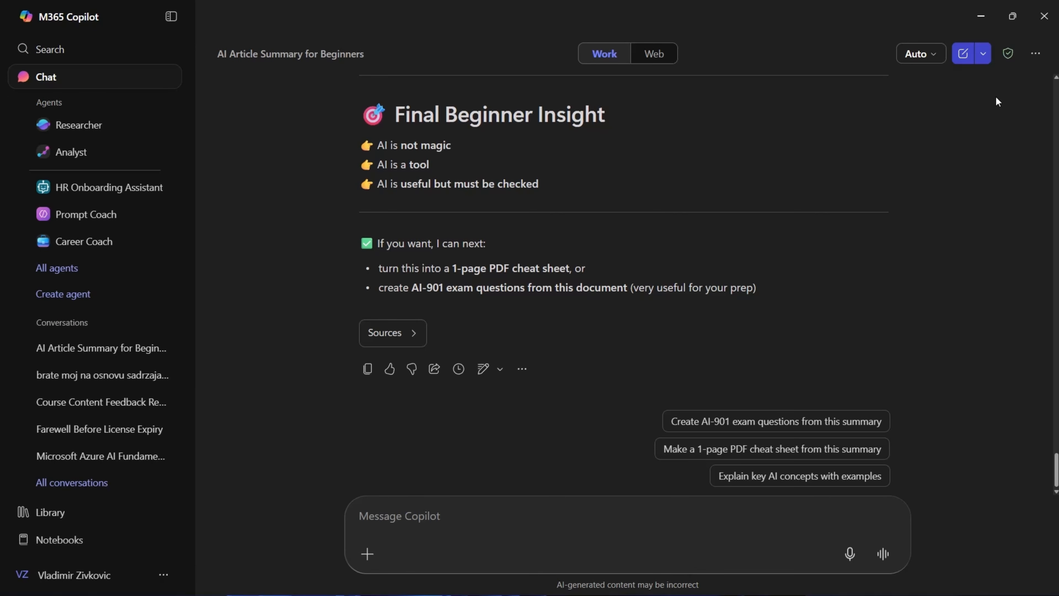
click(963, 54)
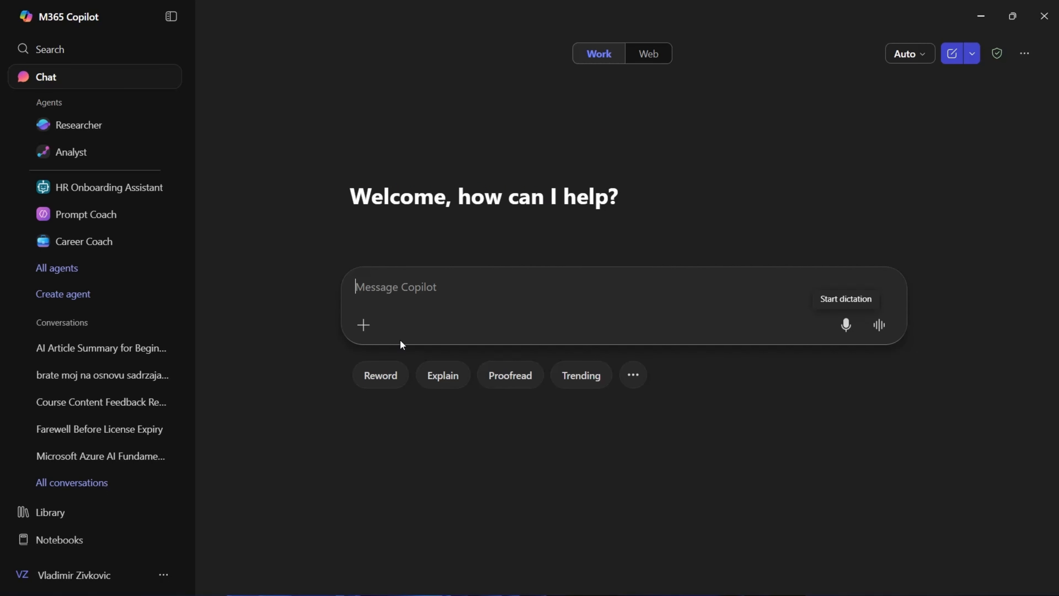
click(363, 325)
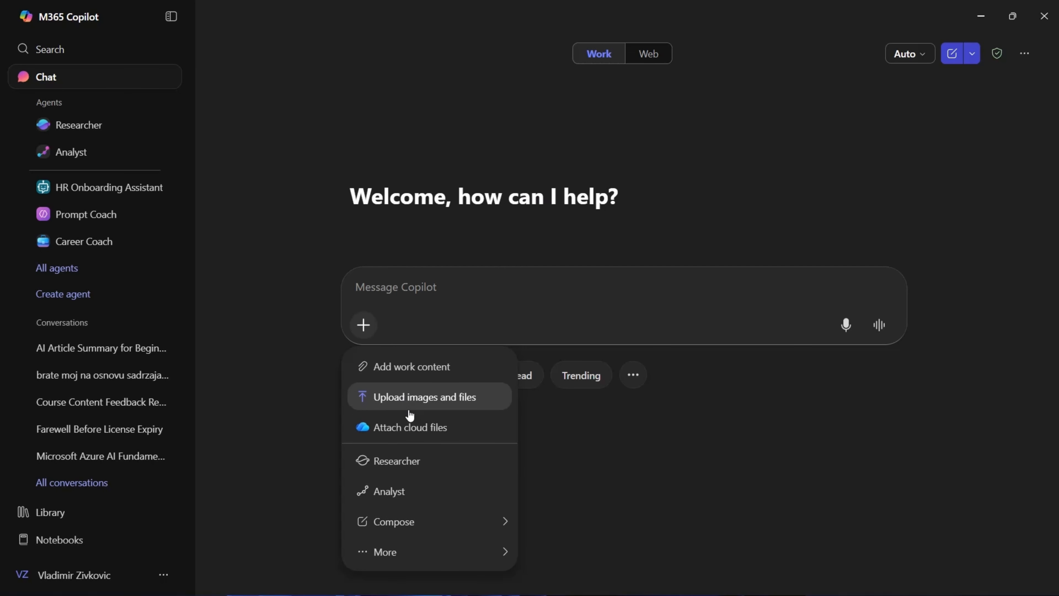
click(408, 426)
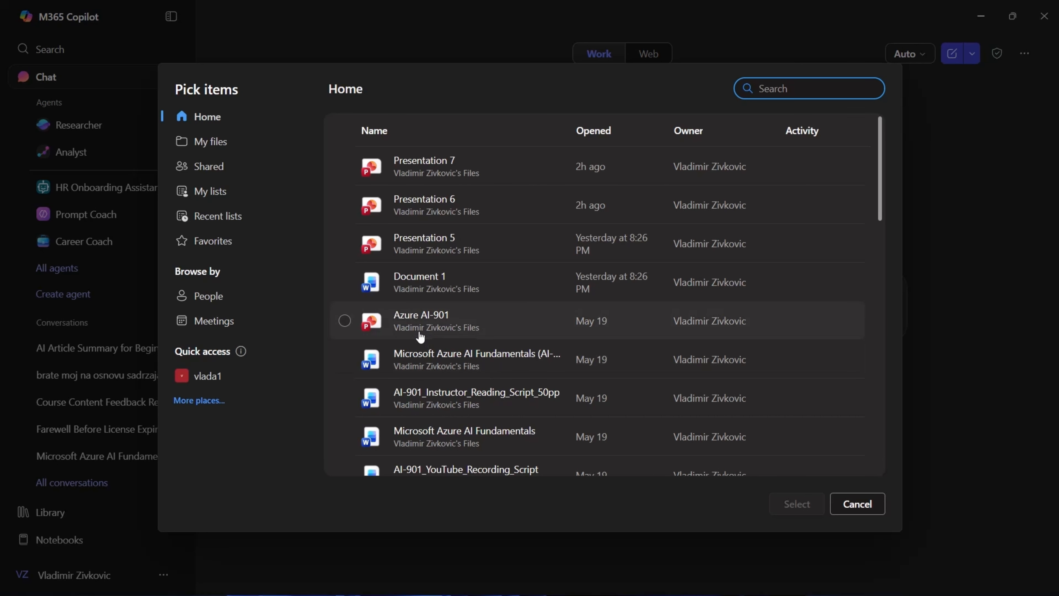
scroll(416, 340, down, 1)
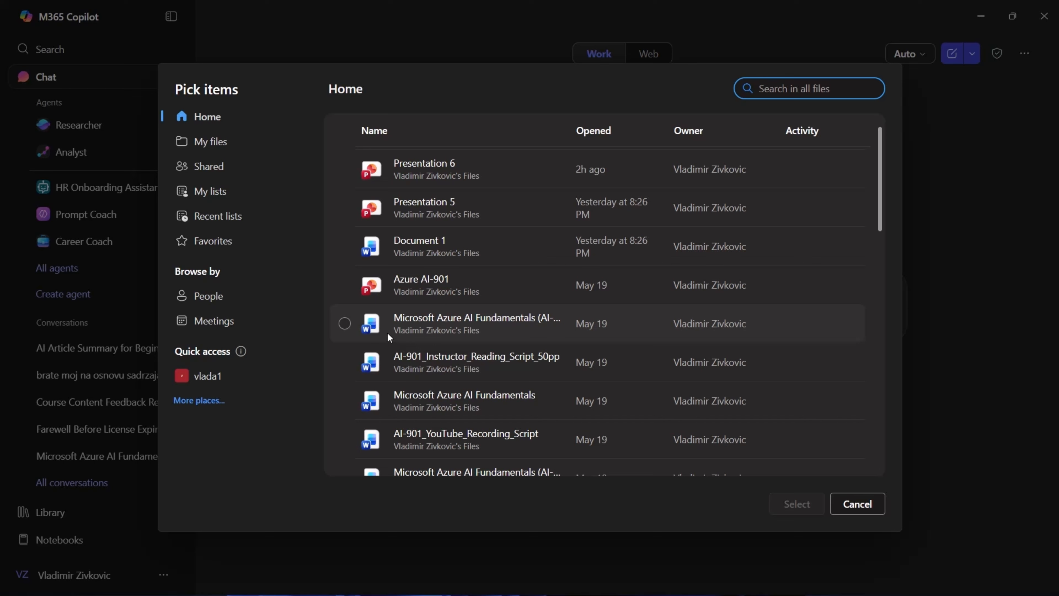
click(344, 324)
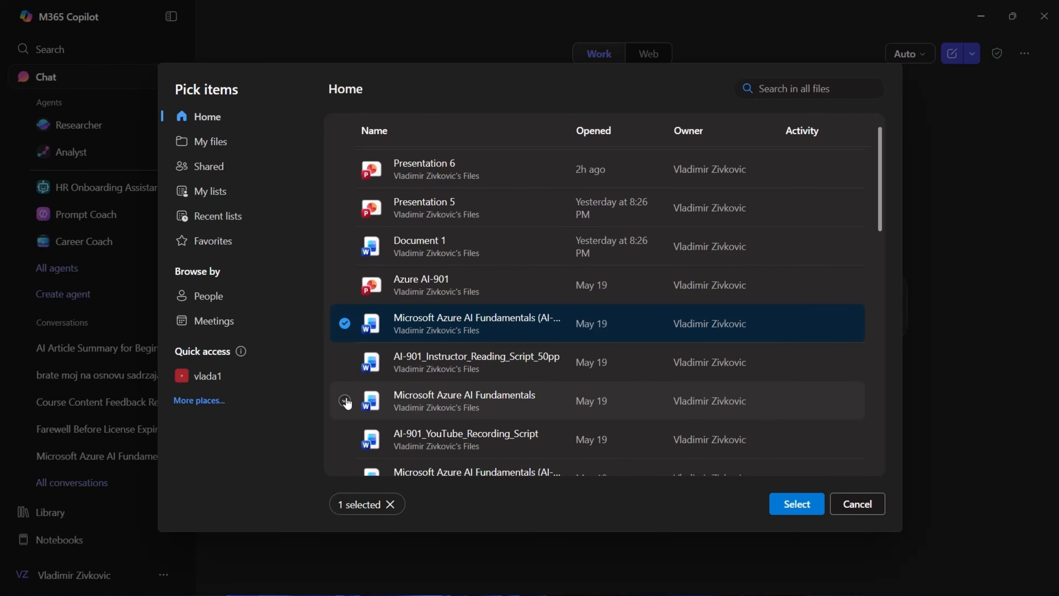
Step: Add the "Microsoft 365 Copilot Small Business" Word document to the selection and attach both files to the message
scroll(350, 437, down, 1)
scroll(350, 437, down, 4)
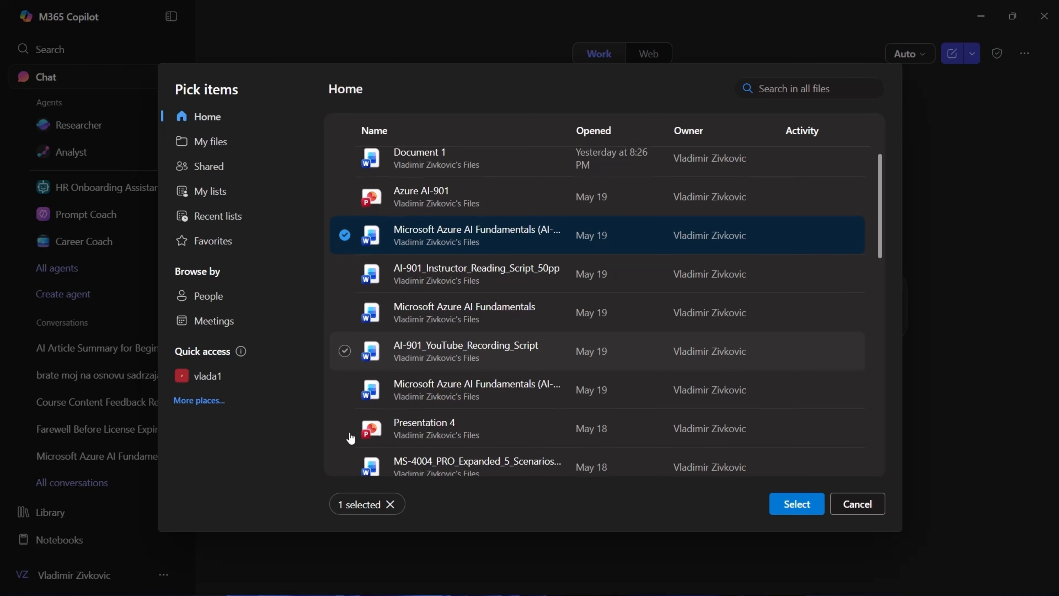
scroll(348, 429, down, 3)
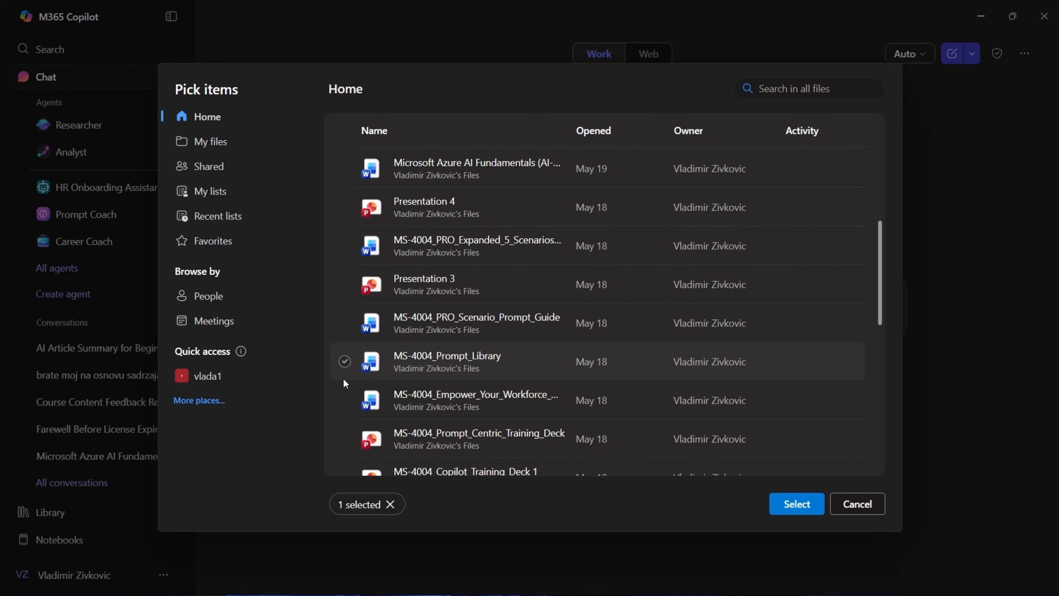
scroll(343, 381, down, 7)
scroll(344, 380, down, 5)
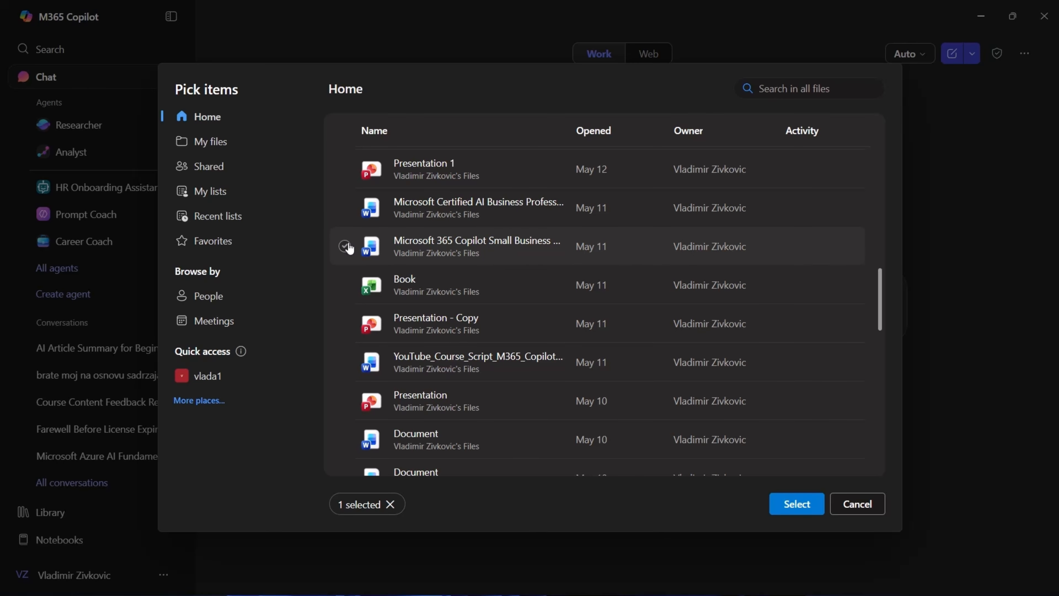
click(346, 247)
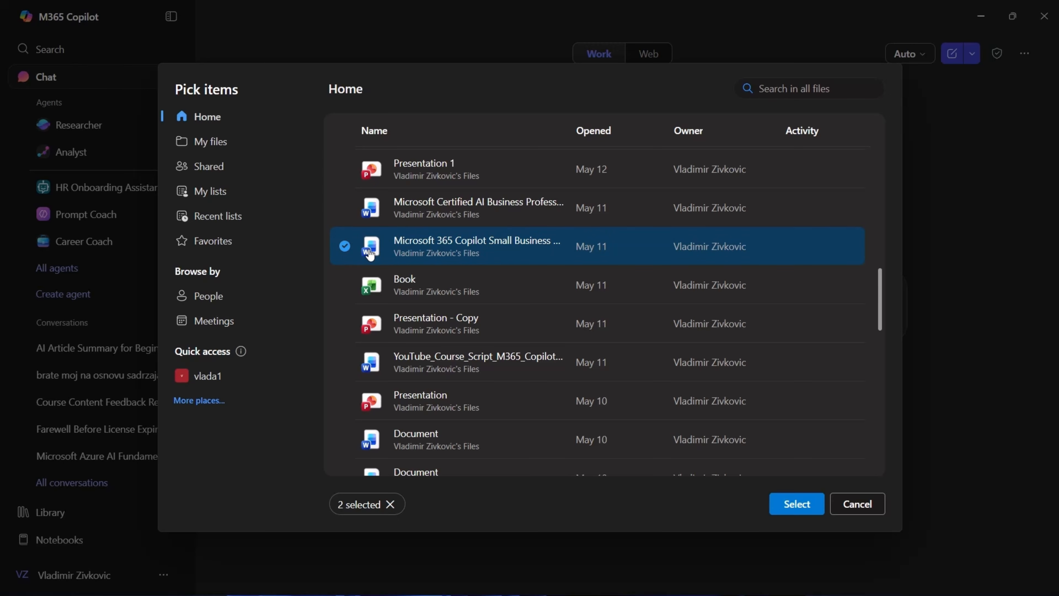
click(781, 503)
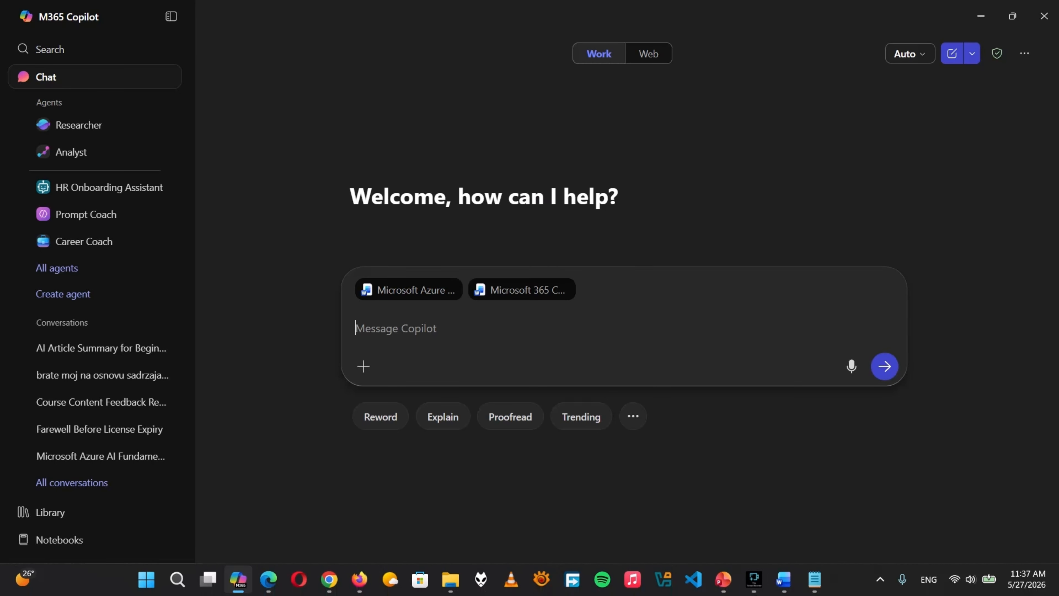
Step: Switch to 10.txt in Notepad and copy the sample prompt of example two, from "Review these class notes" to "study-friendly structure."
click(814, 579)
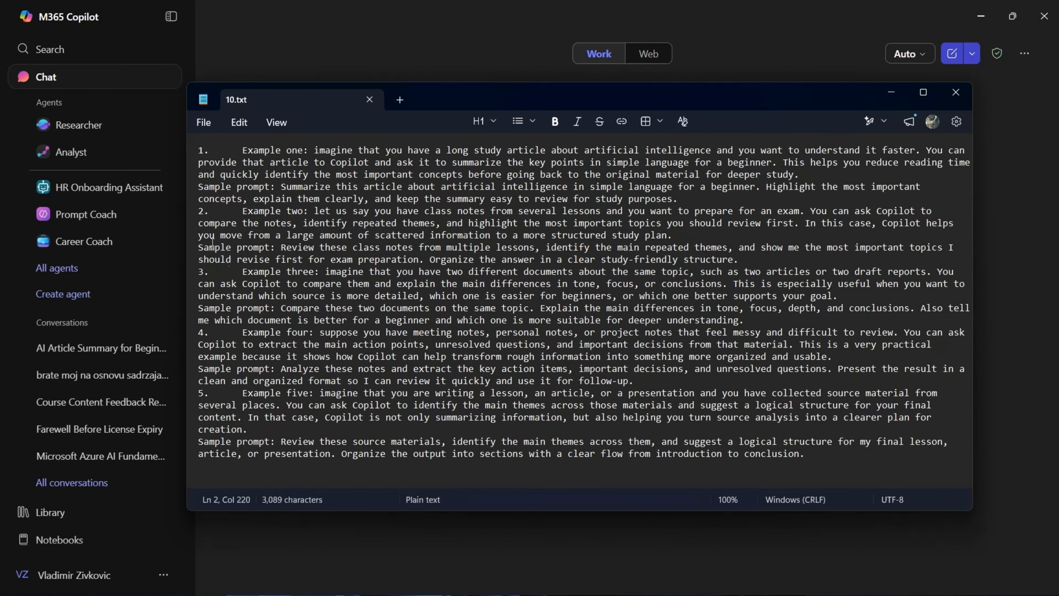
click(281, 248)
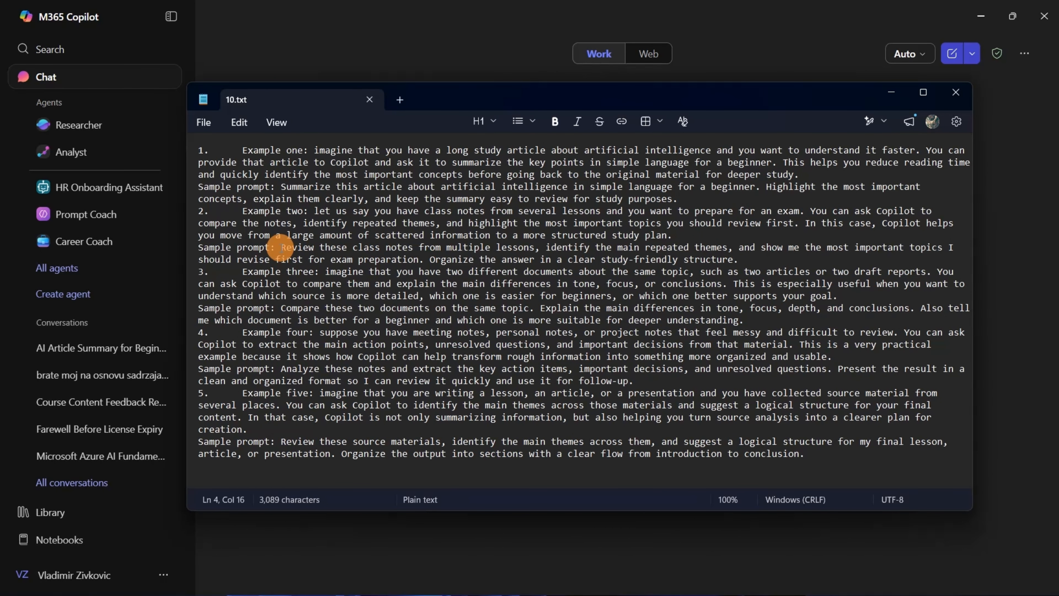
key(shift+Down)
key(shift+Down)
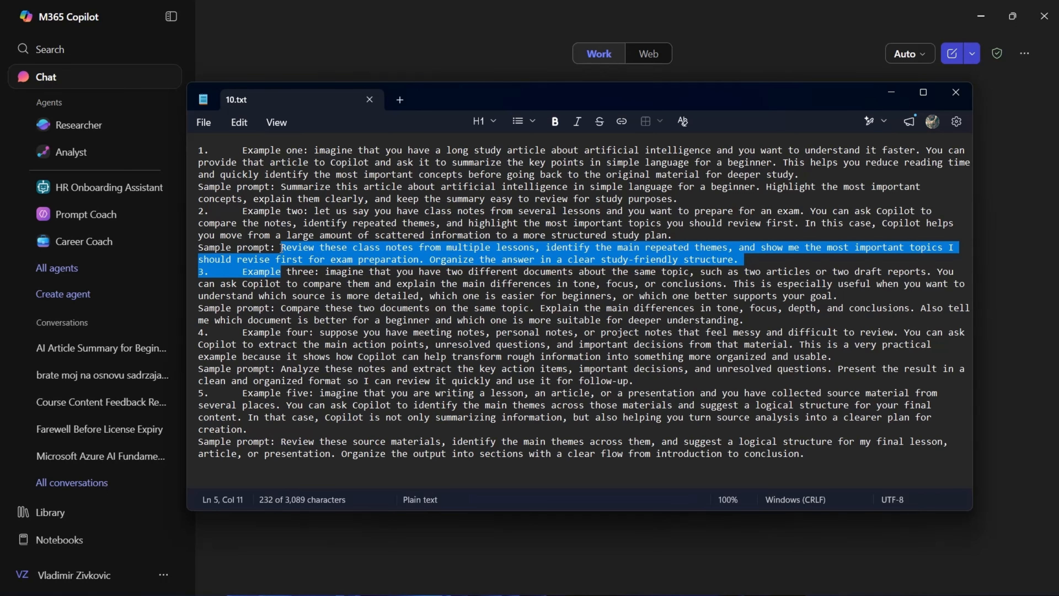
key(shift+Left)
key(shift+Left)
key(shift+Left)
key(shift+Left)
key(shift+Left)
key(shift+Left)
key(shift+Left)
key(shift+Left)
key(shift+Left)
key(shift+Left)
key(shift+Left)
key(shift+Left)
key(ctrl+c)
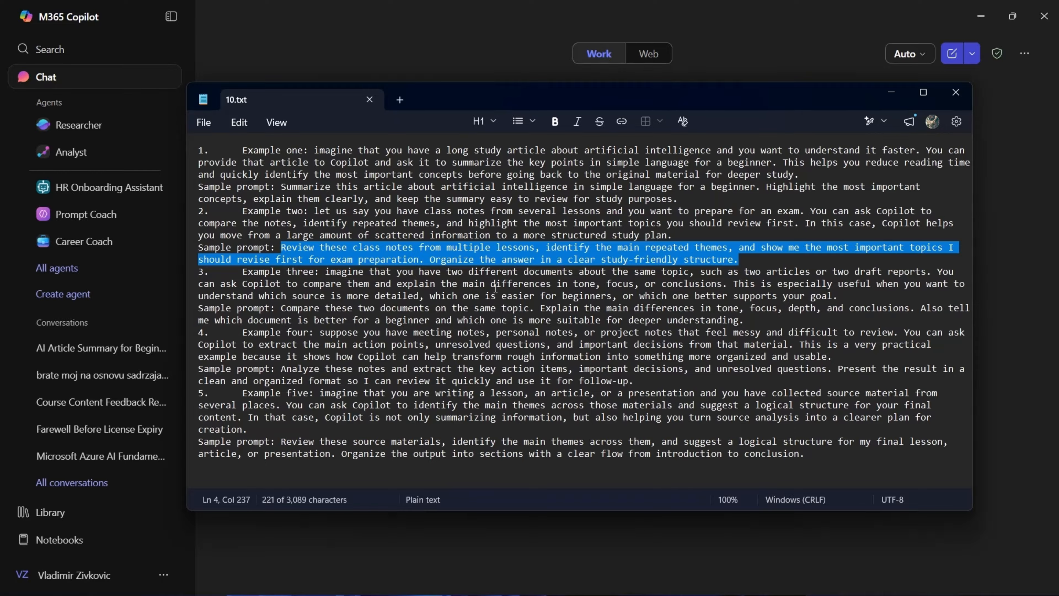
click(753, 256)
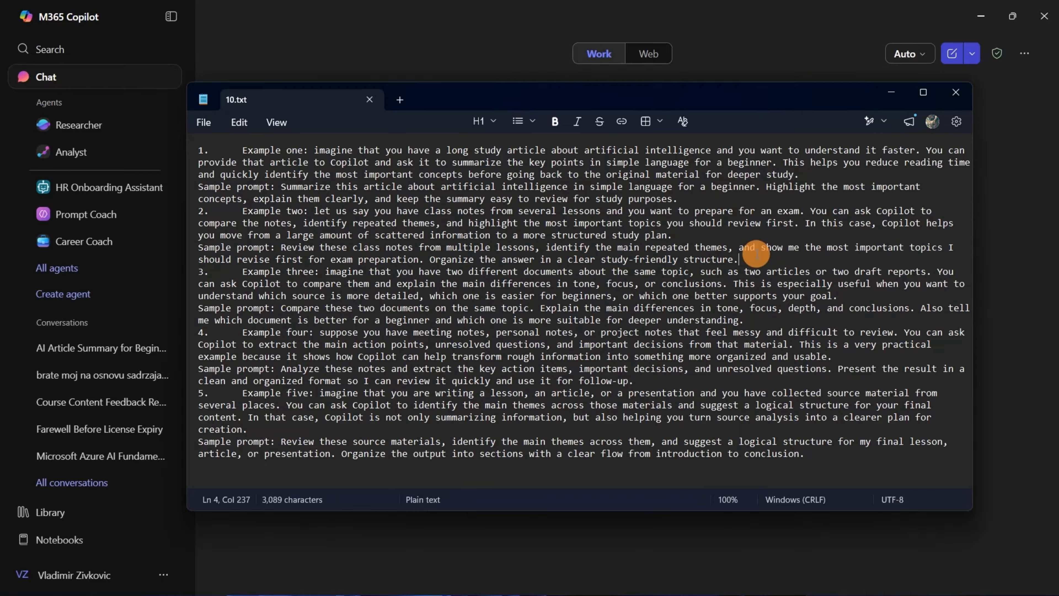
Step: Return to M365 Copilot, paste the copied class-notes review prompt into the message with both attached documents, and send it
click(896, 89)
click(508, 324)
key(ctrl+v)
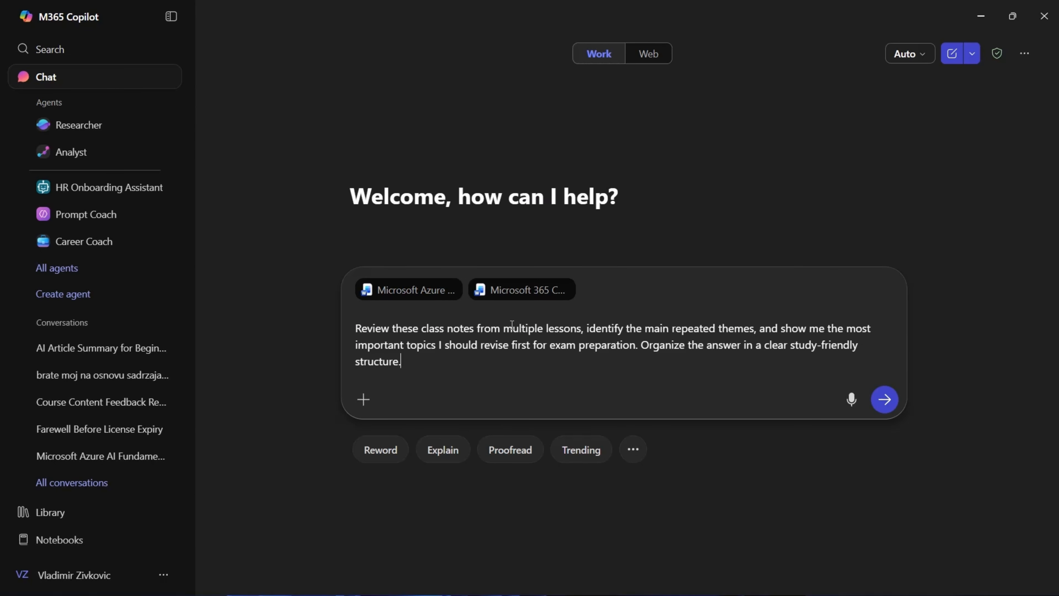
click(884, 399)
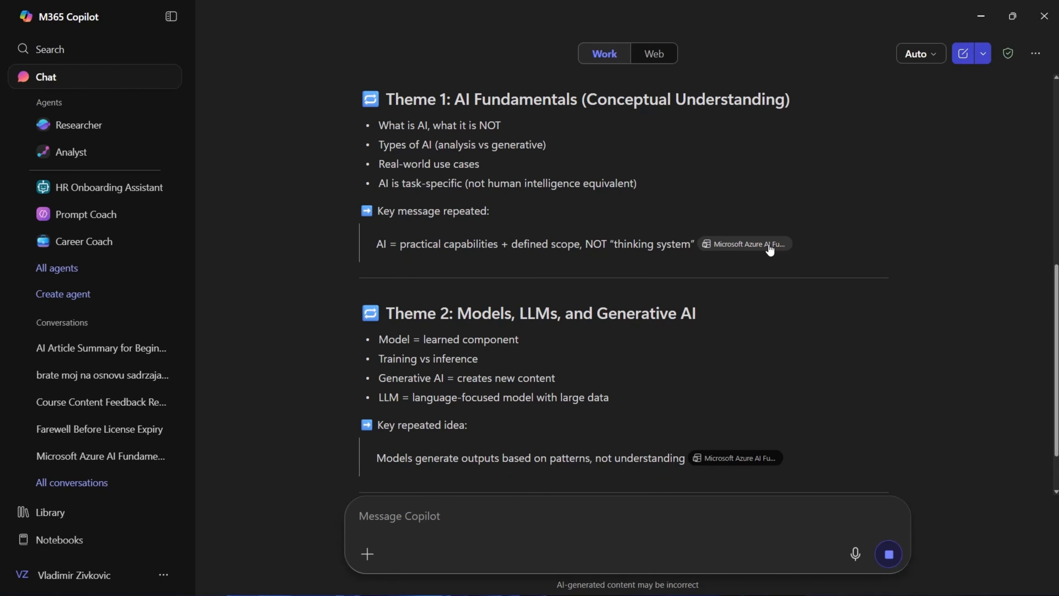
Step: Check the sample prompts in 10.txt, return to M365 Copilot and view the sources cited for the exam-prep answer
mouse_move(769, 247)
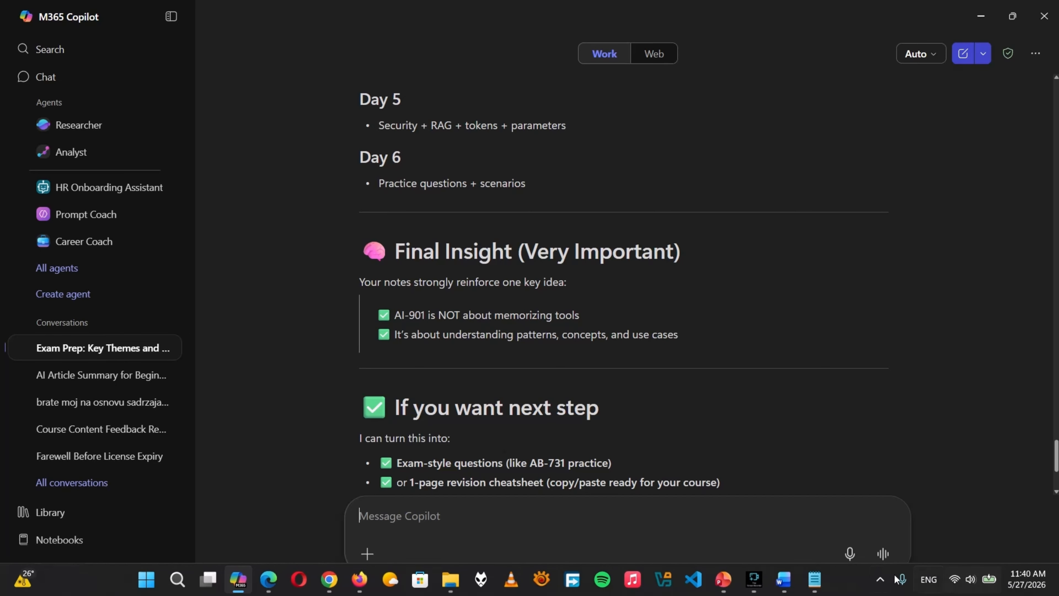
click(822, 594)
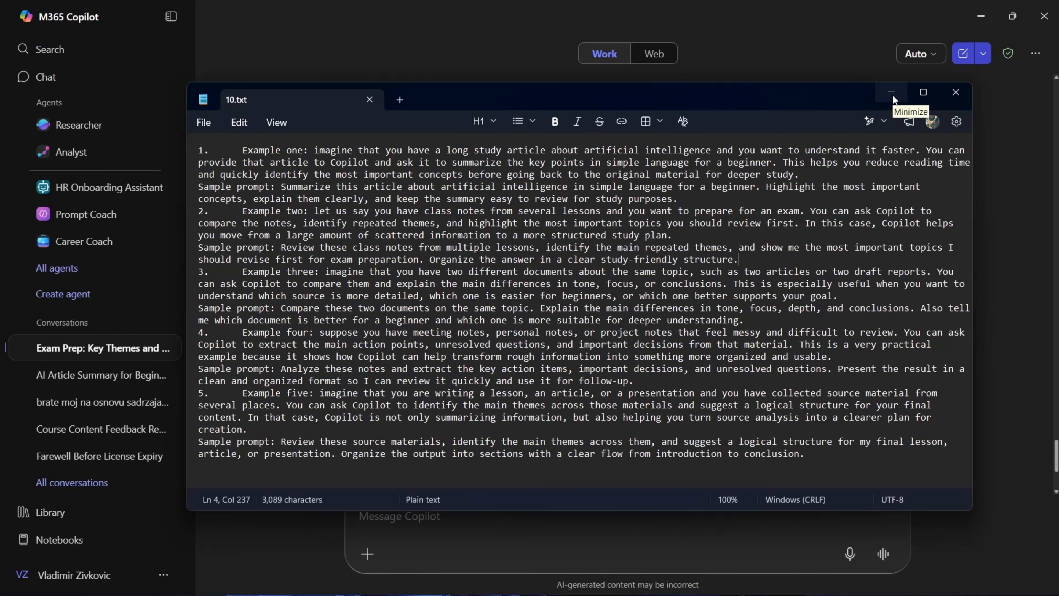
click(891, 93)
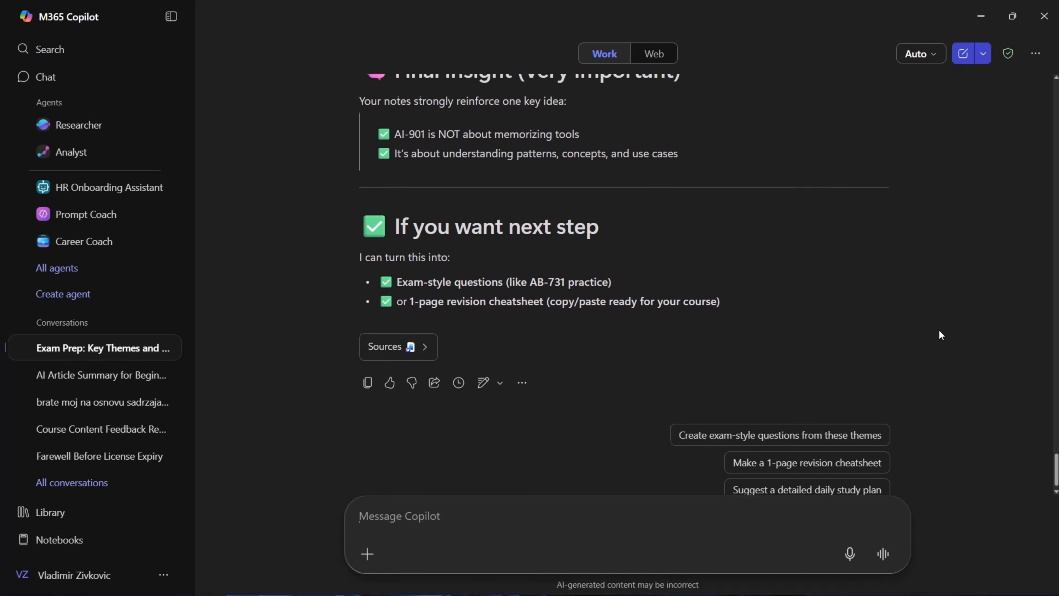
click(428, 333)
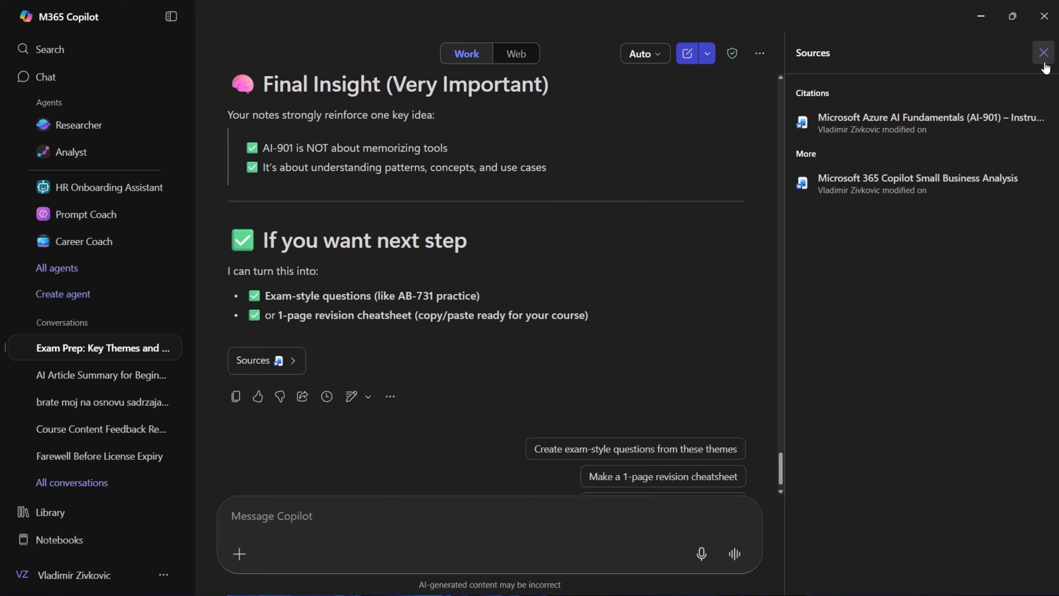
click(1043, 53)
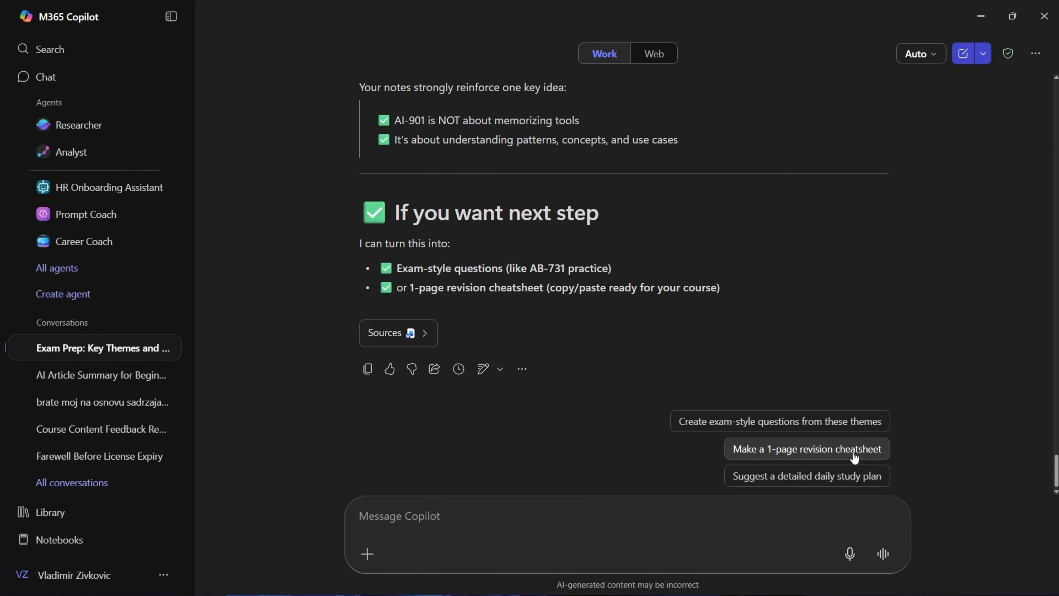
Step: Send the suggested follow-up "Make a 1-page revision cheatsheet" and review the generated AI-901 cheatsheet
click(846, 453)
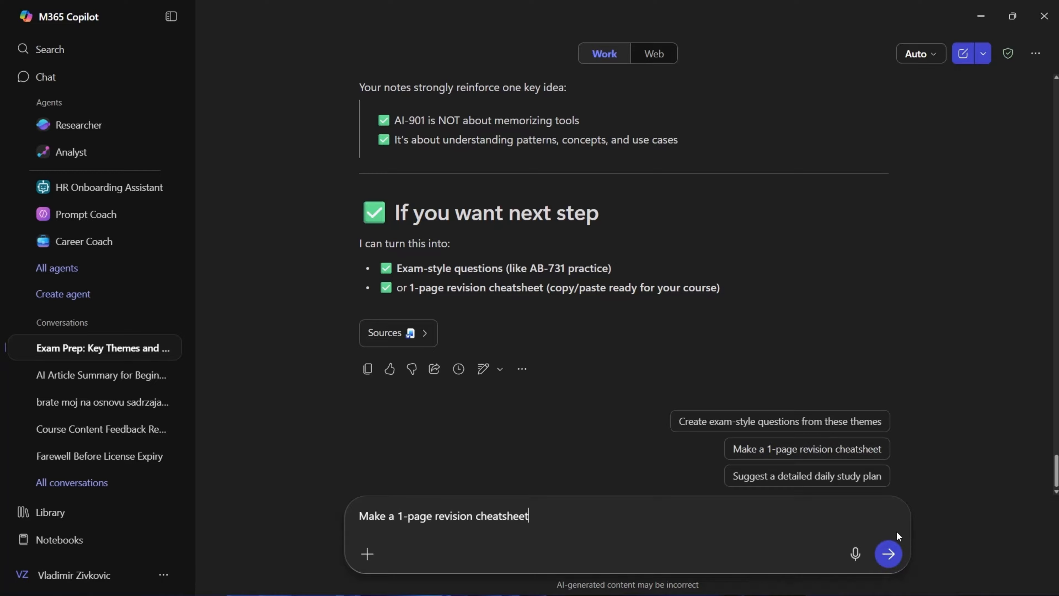
click(889, 554)
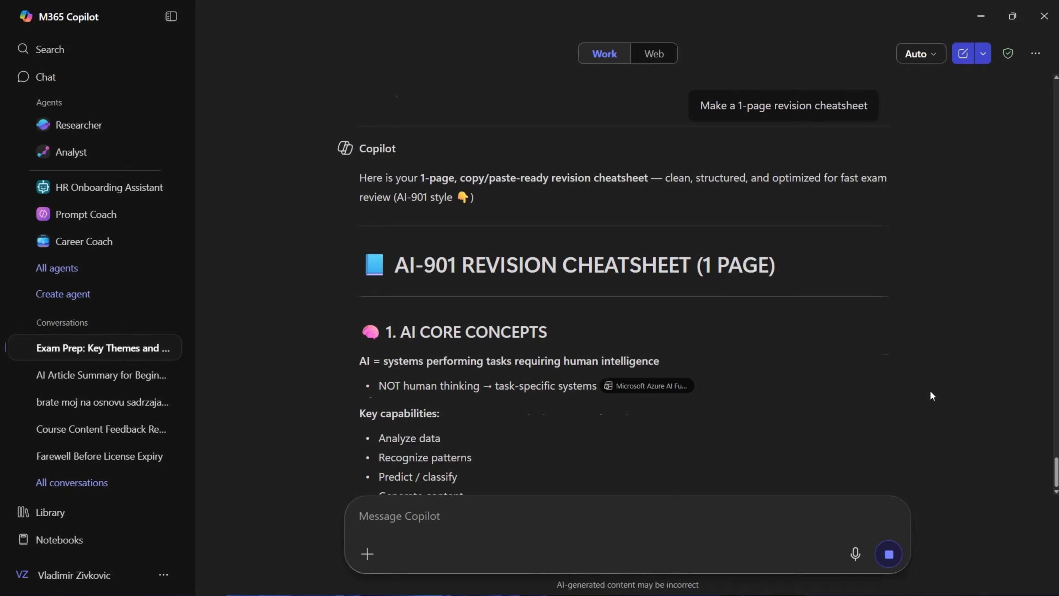
key(super+Tab)
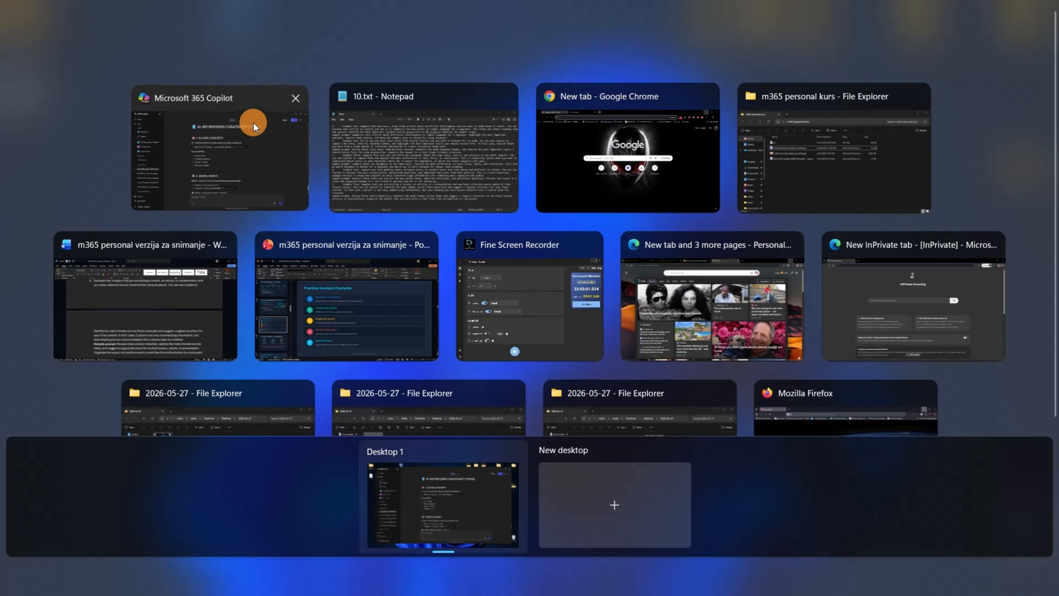
click(253, 122)
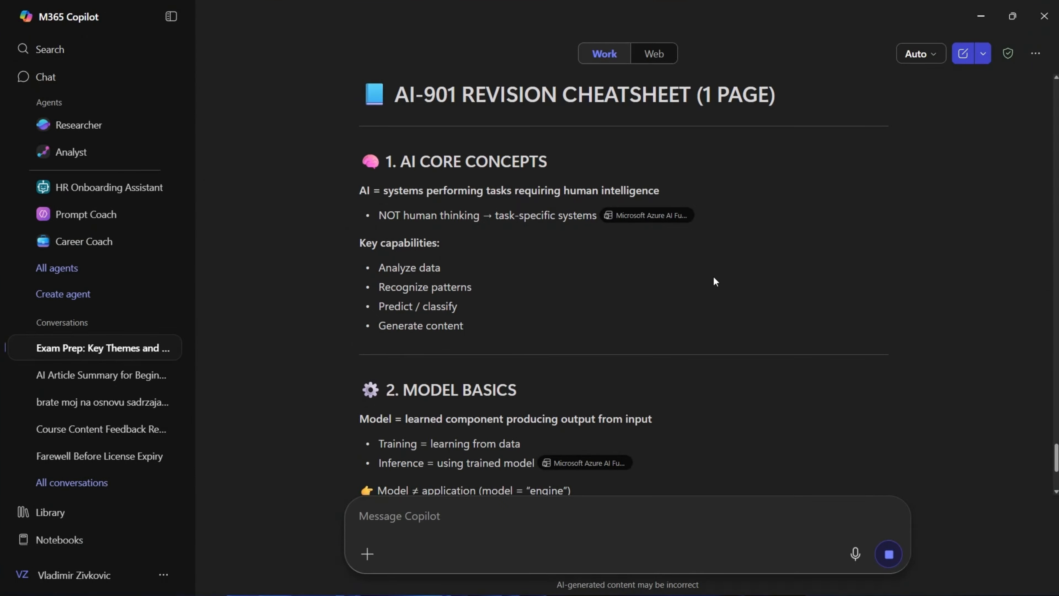
scroll(978, 326, down, 12)
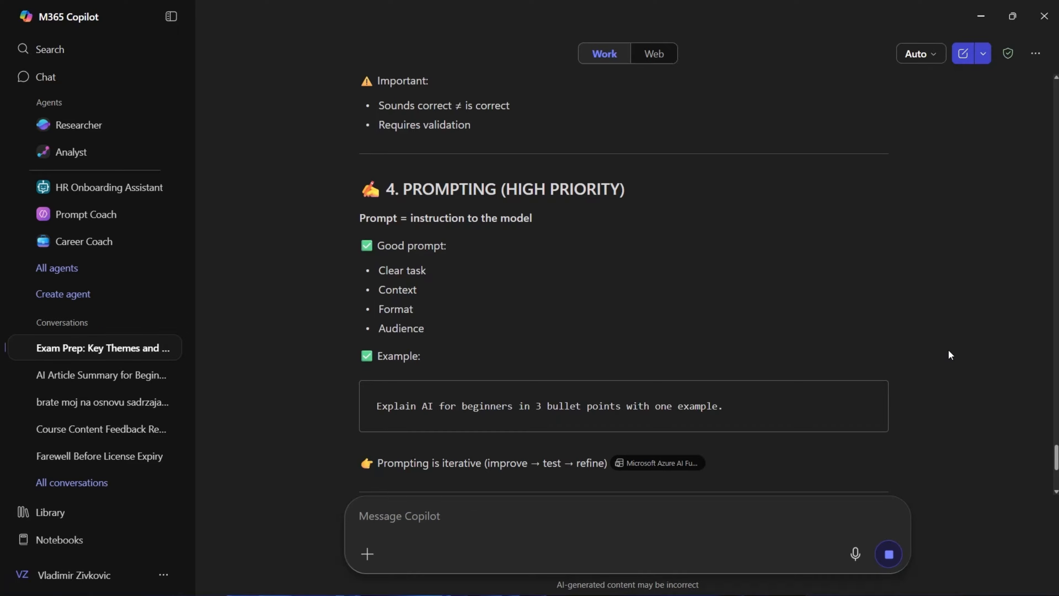
scroll(948, 351, down, 4)
scroll(948, 351, down, 5)
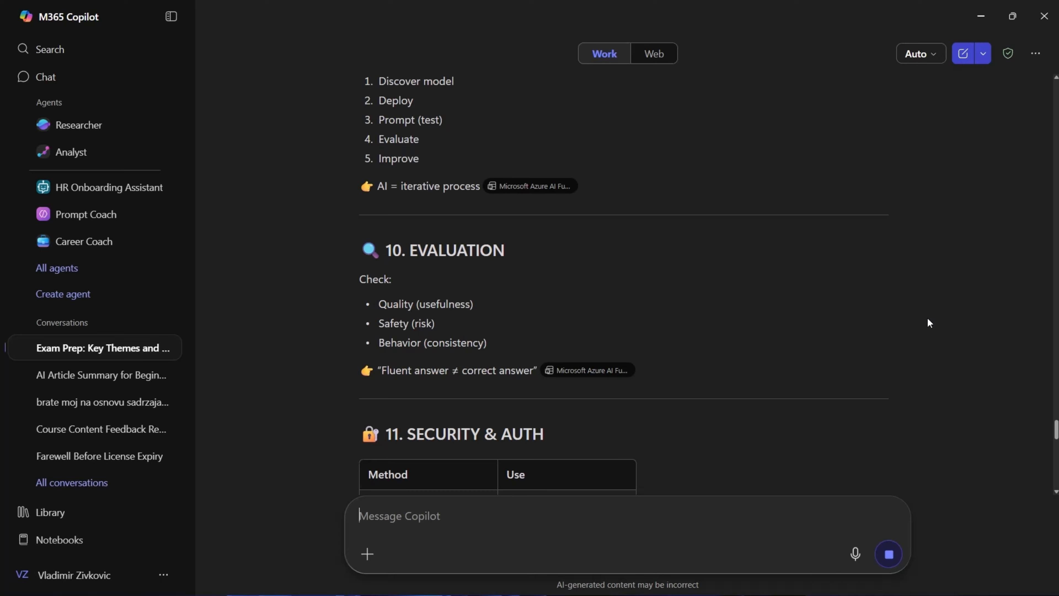
Step: Browse the cloud files available for attaching to the message, and leave the file picker without selecting any
click(368, 553)
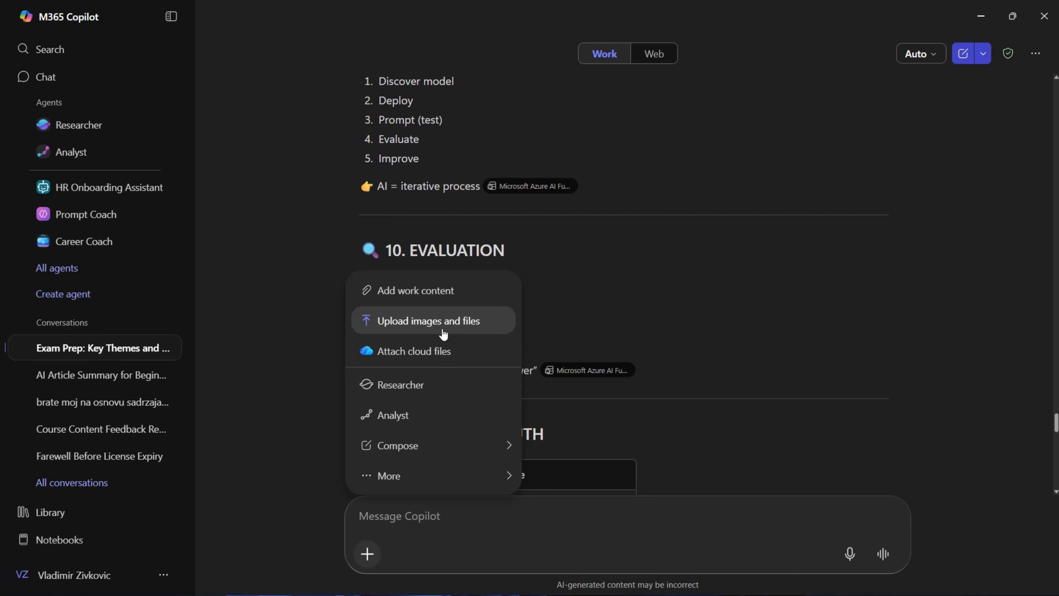
click(443, 354)
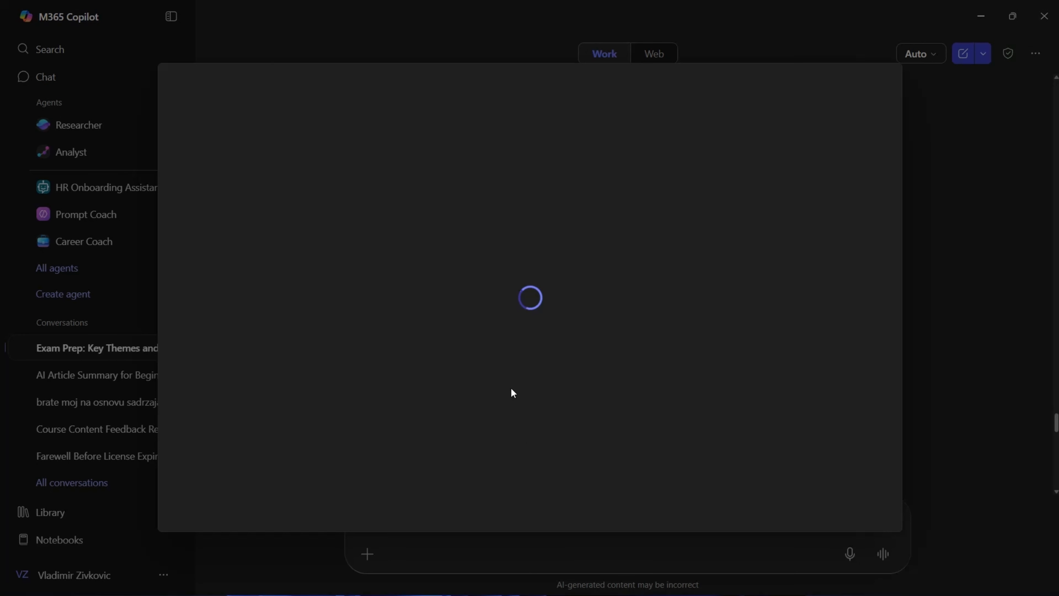
scroll(459, 284, down, 1)
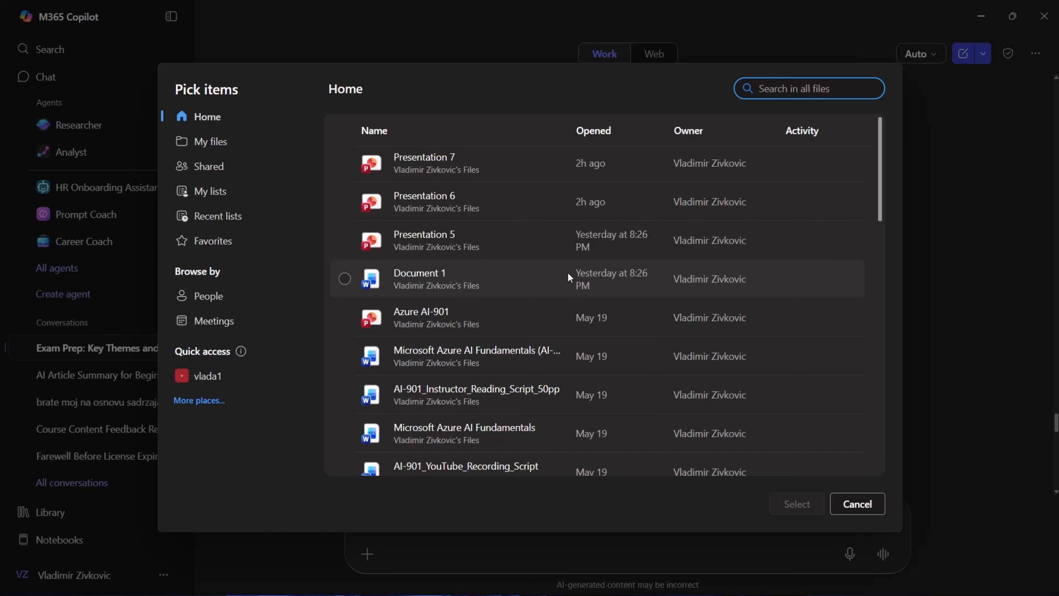
scroll(569, 277, down, 3)
scroll(551, 267, down, 1)
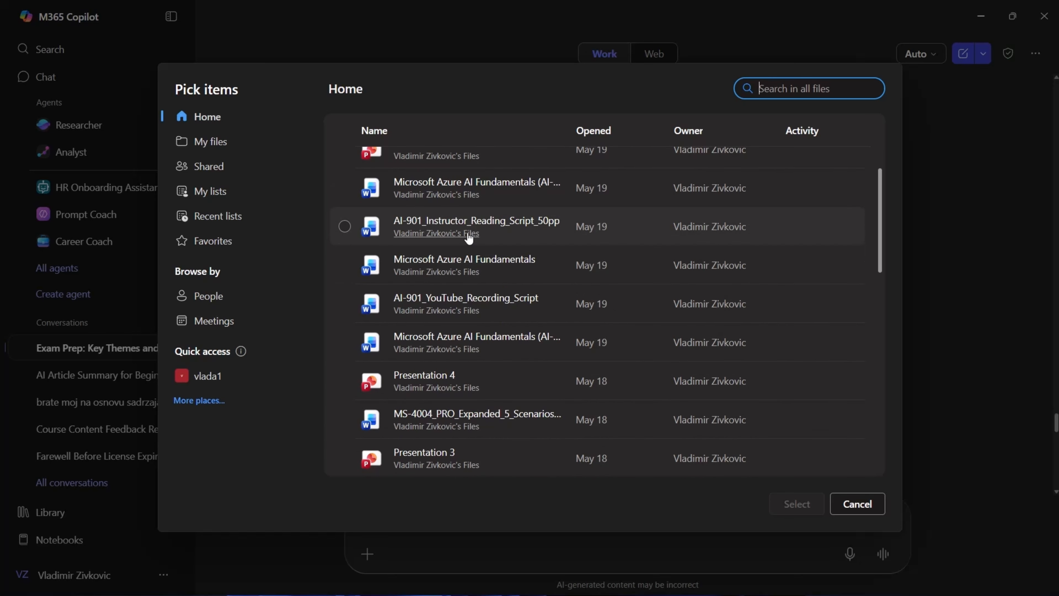
scroll(548, 299, down, 1)
scroll(547, 297, down, 1)
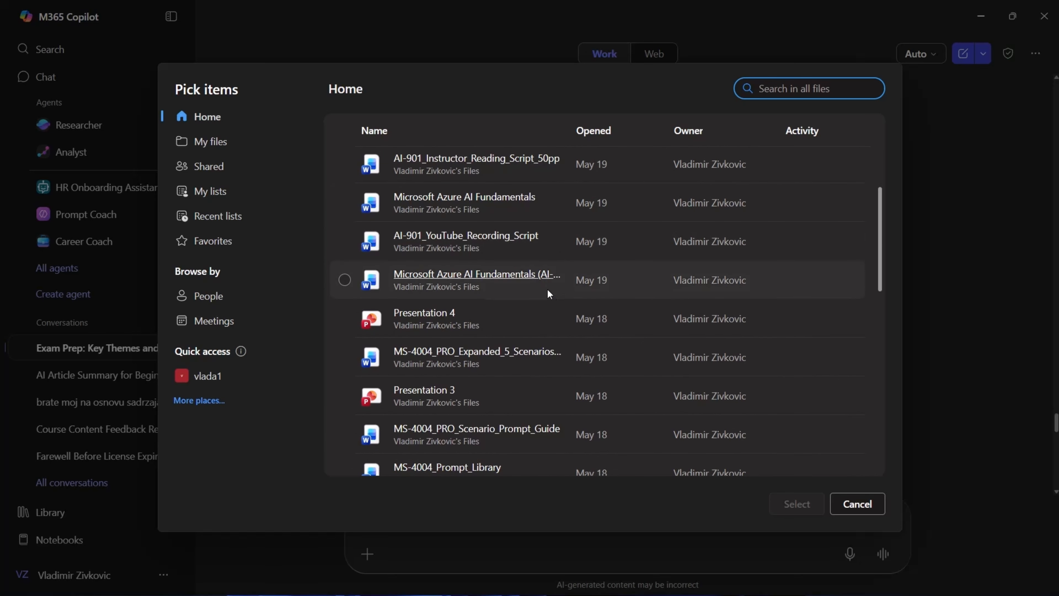
scroll(547, 288, down, 4)
scroll(551, 296, down, 10)
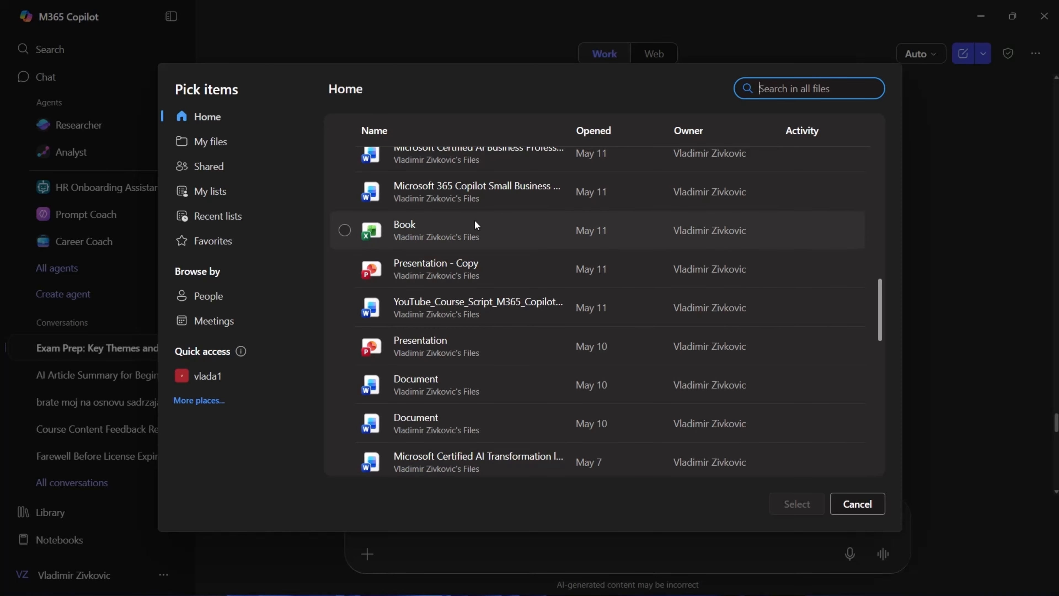
scroll(526, 235, down, 10)
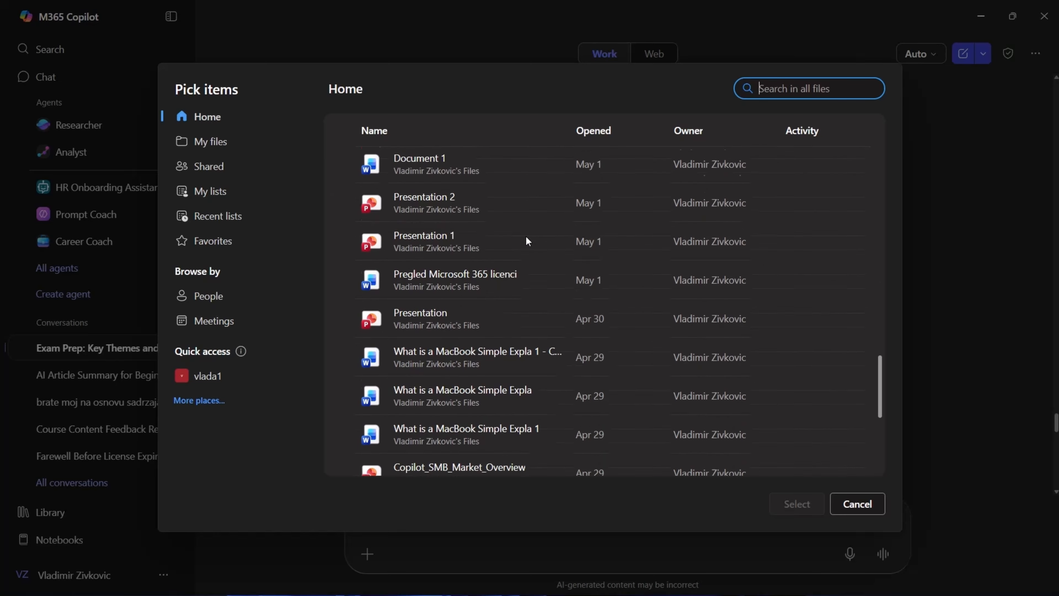
scroll(526, 235, down, 5)
scroll(526, 235, up, 15)
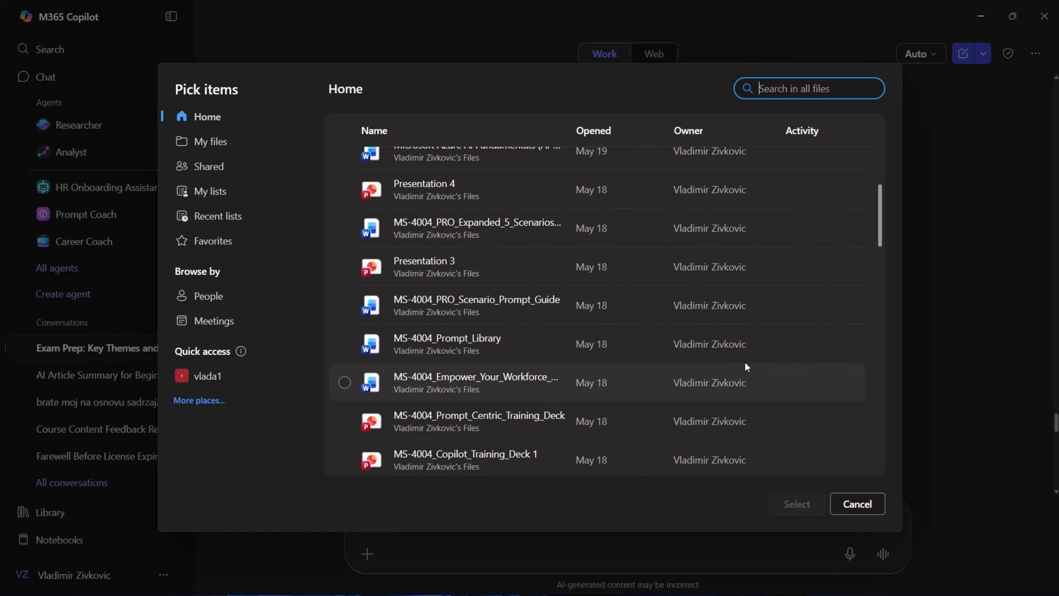
click(858, 503)
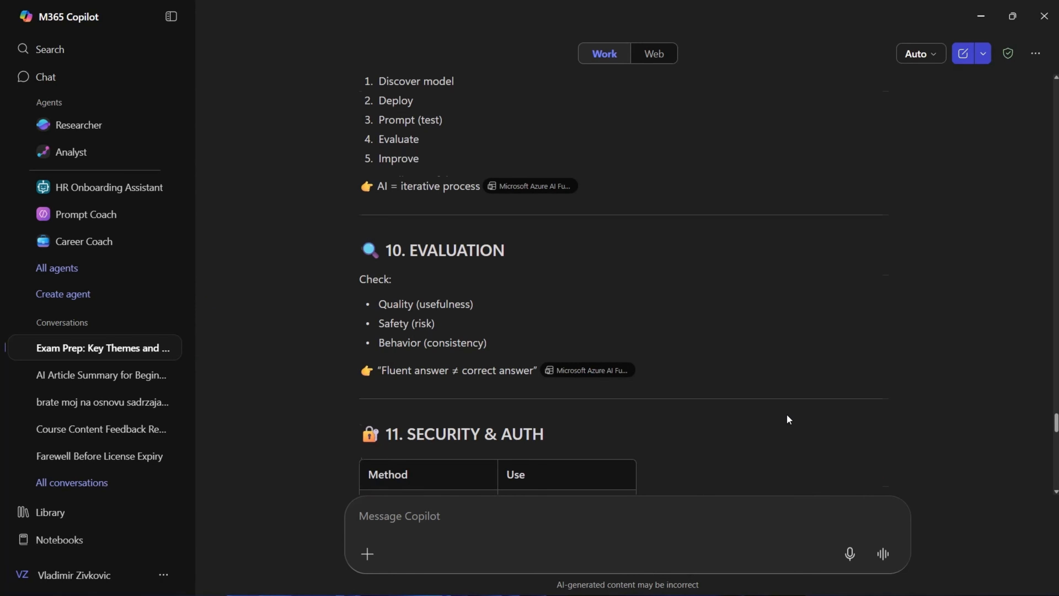
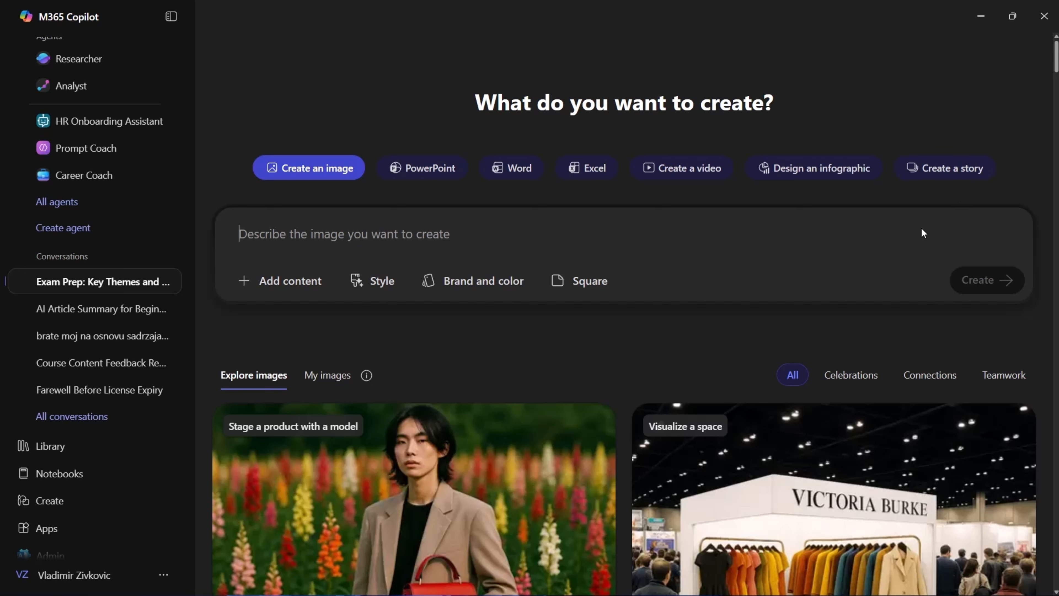
Step: Leave the image creation page for a new Copilot chat and set its scope to Web
scroll(96, 125, up, 2)
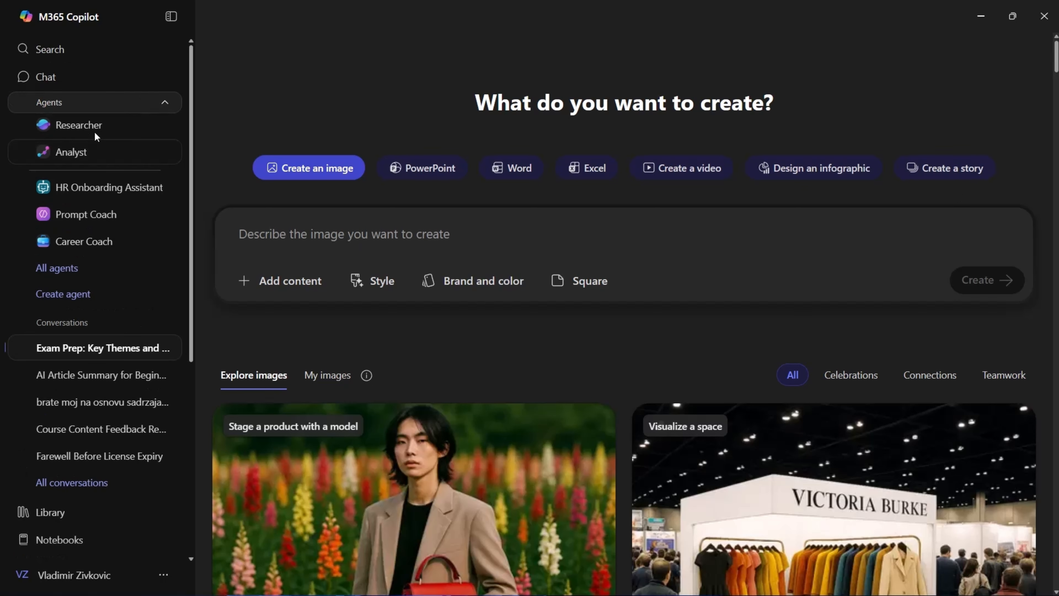
click(70, 80)
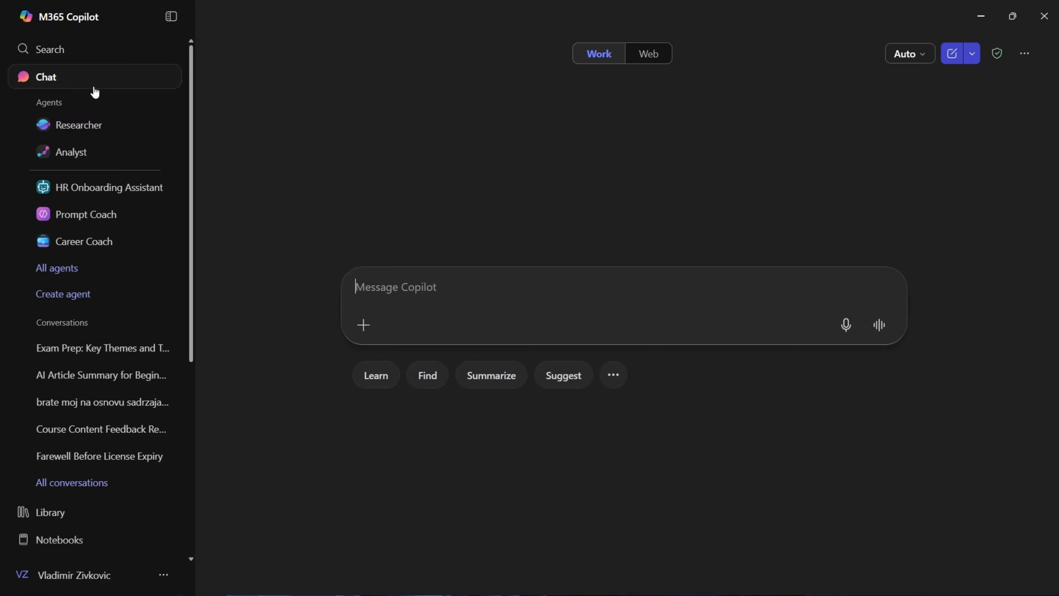
click(500, 277)
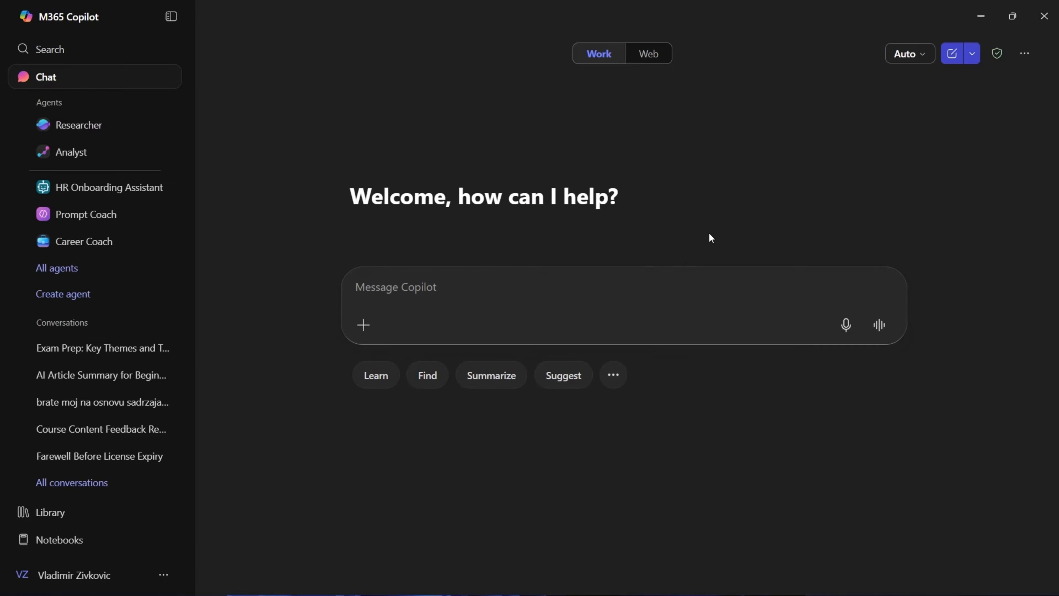
click(650, 55)
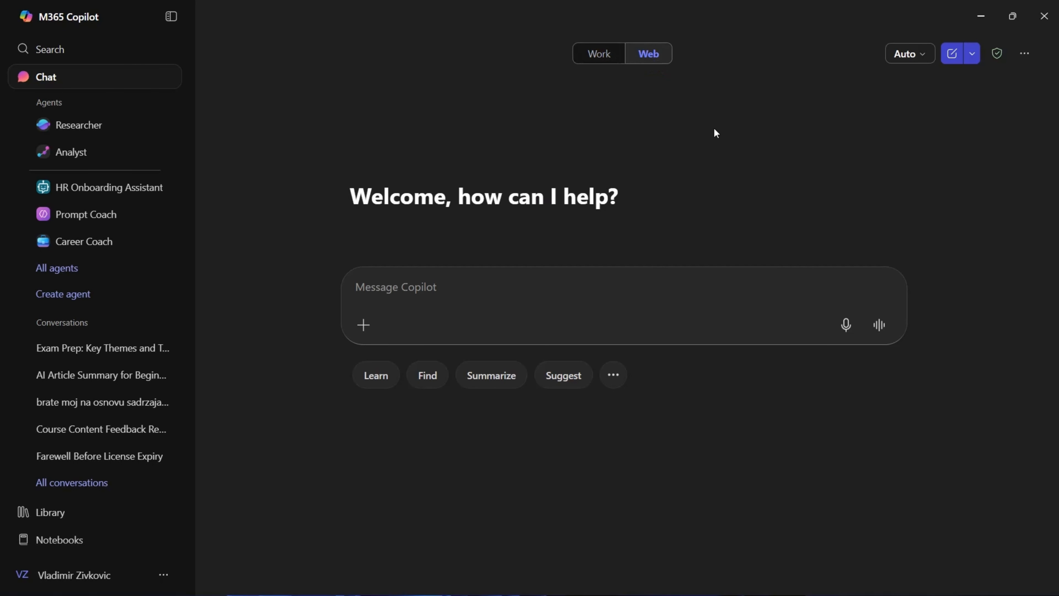
click(733, 281)
click(774, 190)
Step: Switch to 11.txt in Notepad and copy the sample prompt of draft example one, from "Write a professional first draft" to "suitable for video training."
mouse_move(896, 594)
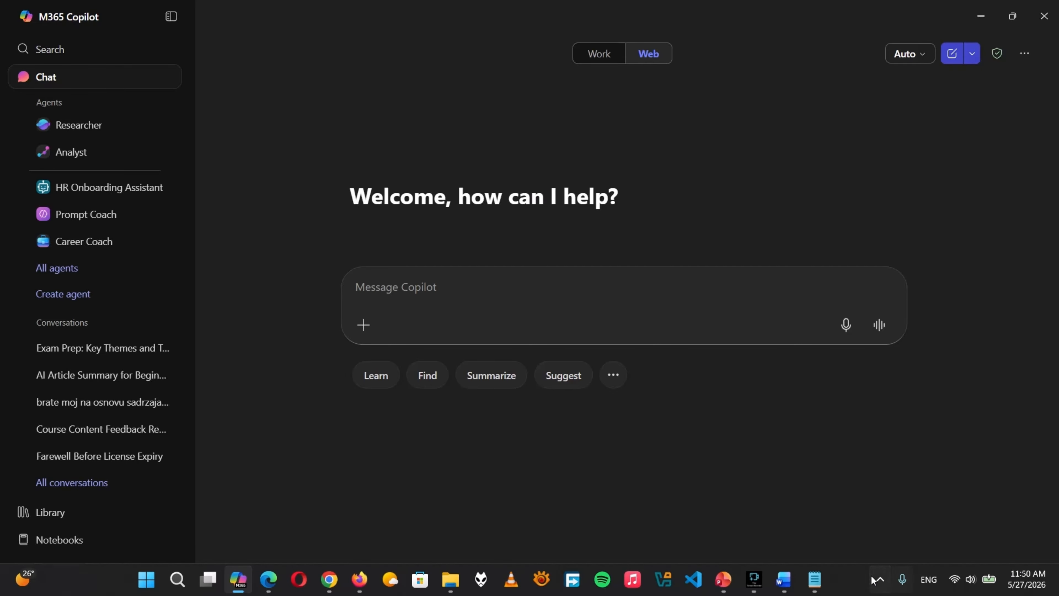
click(821, 577)
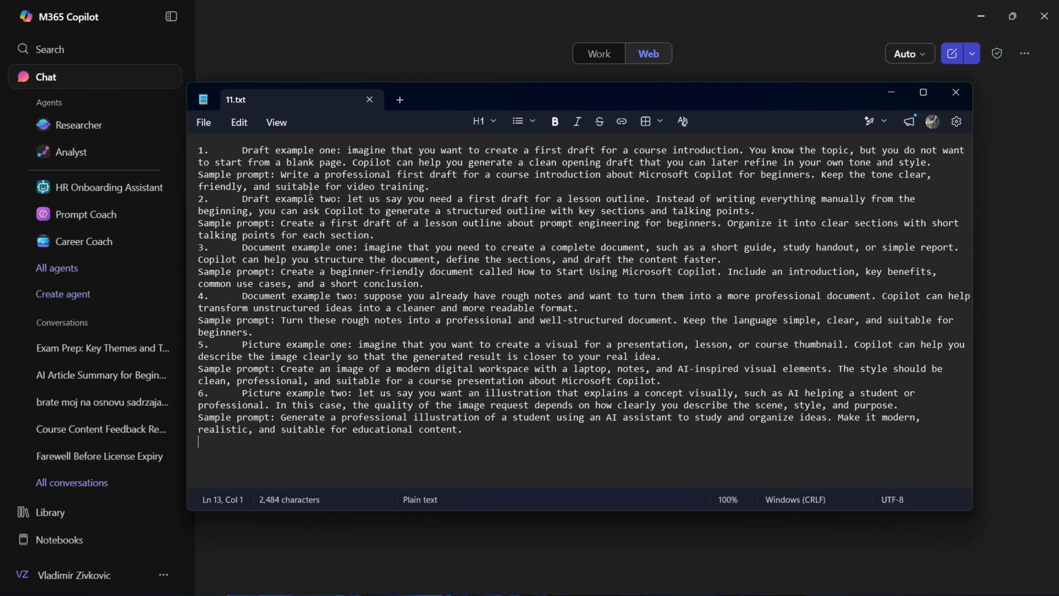
click(285, 175)
key(shift+Down)
key(shift+Down)
key(shift+Left)
key(shift+Left)
key(shift+Left)
key(shift+Left)
key(shift+Left)
key(shift+Left)
key(shift+Left)
key(shift+Left)
key(shift+Left)
key(shift+Left)
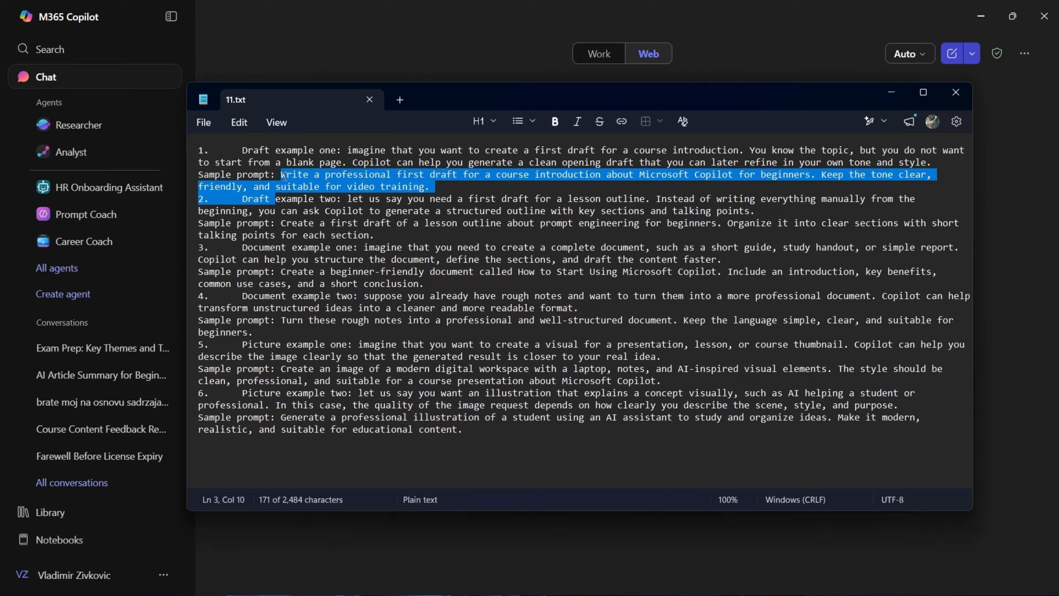
key(shift+Left)
key(ctrl+c)
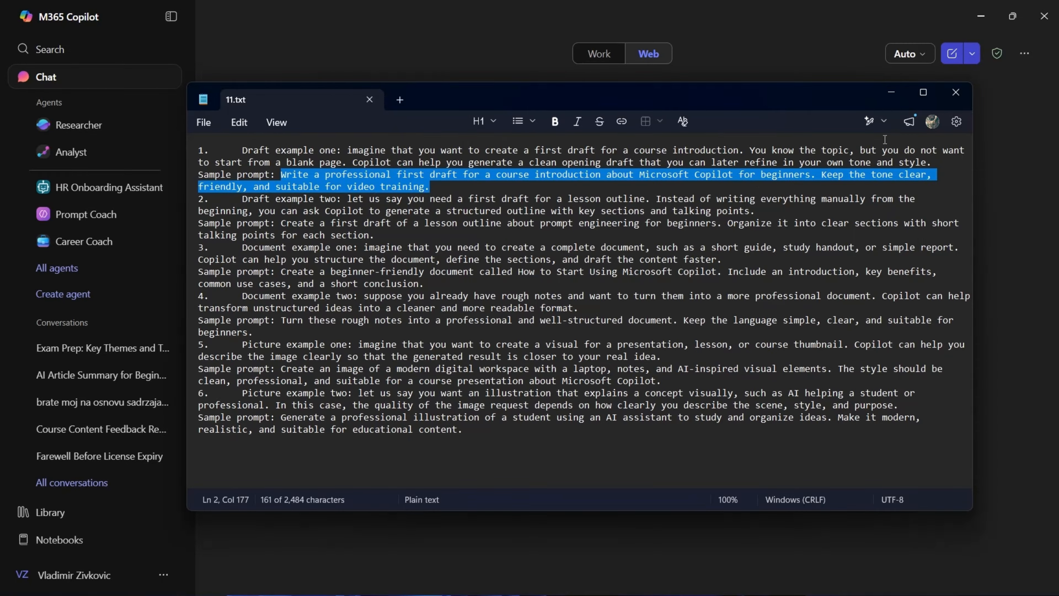
Step: Return to M365 Copilot, send the copied course-introduction prompt in the new Web chat, and review the generated draft
click(892, 88)
click(525, 285)
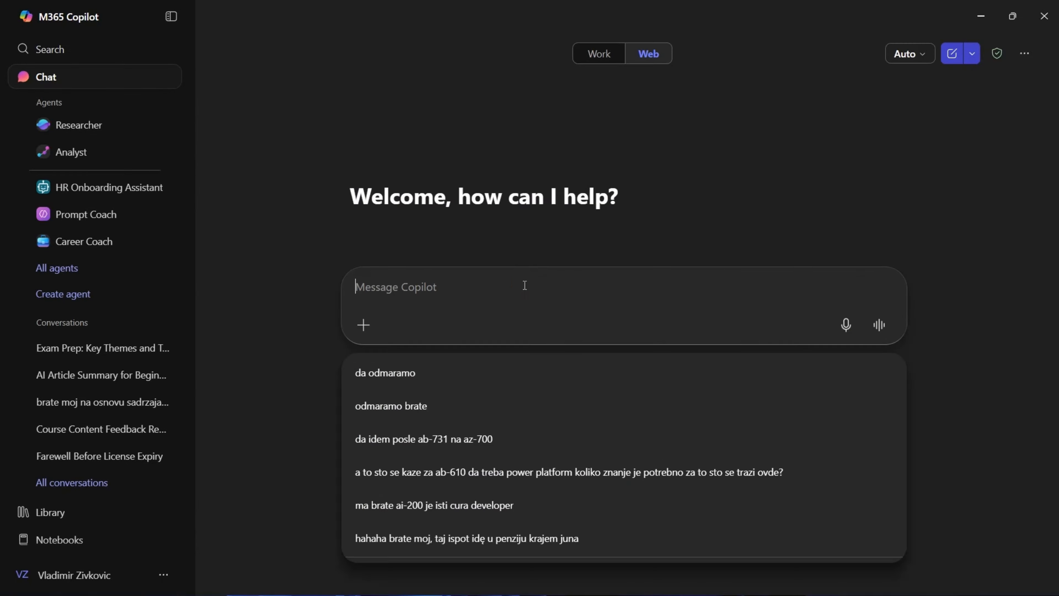
key(ctrl+v)
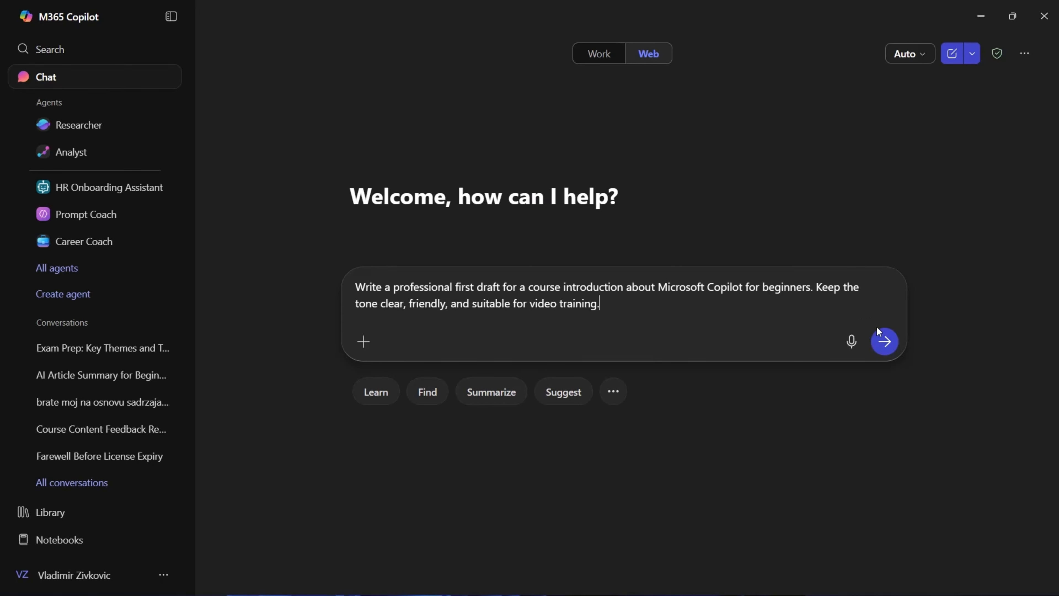
click(883, 341)
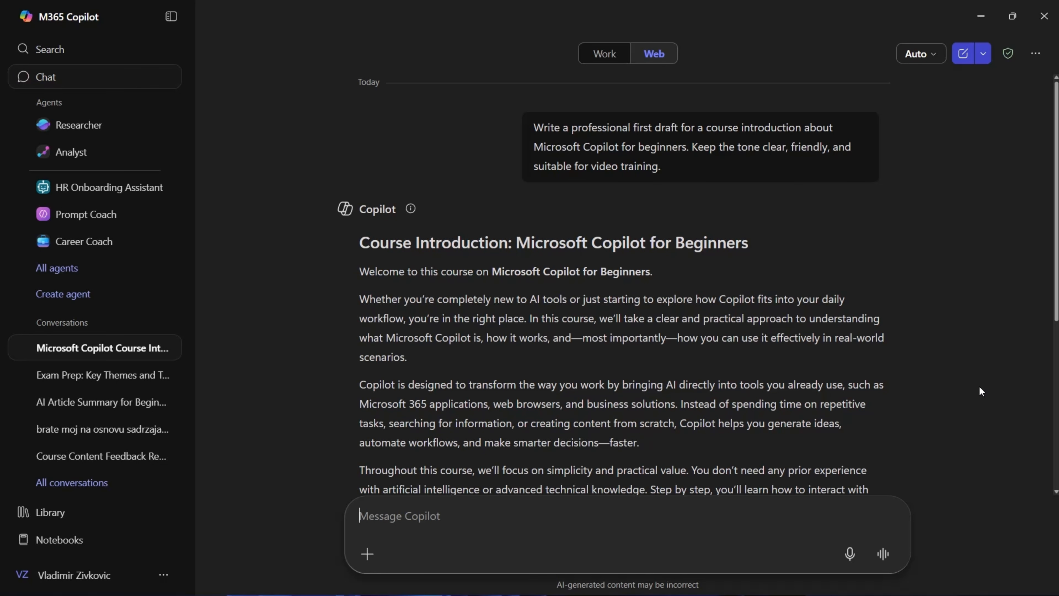
scroll(979, 386, down, 6)
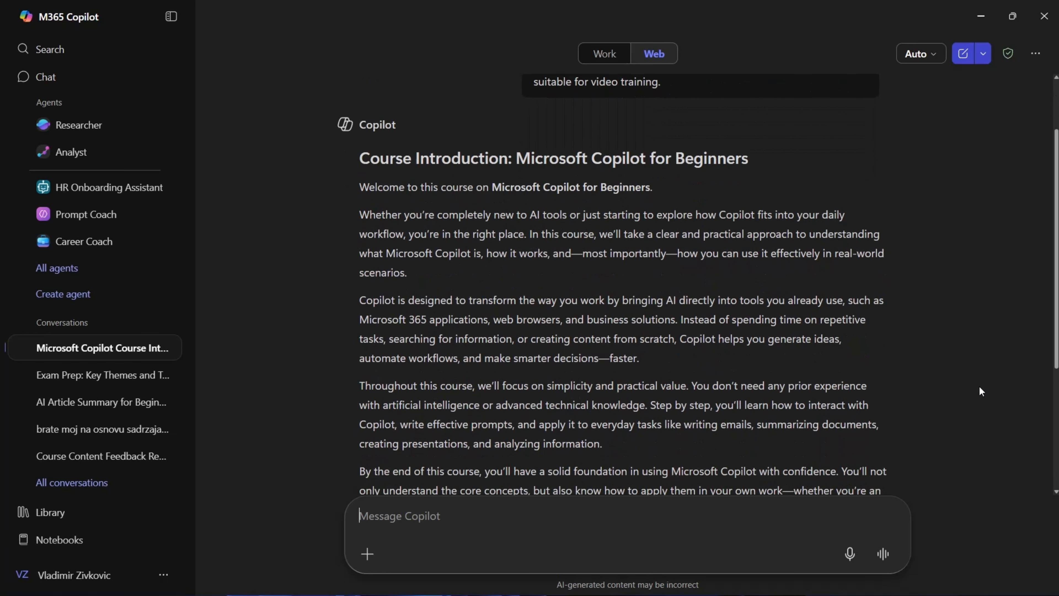
scroll(980, 388, down, 3)
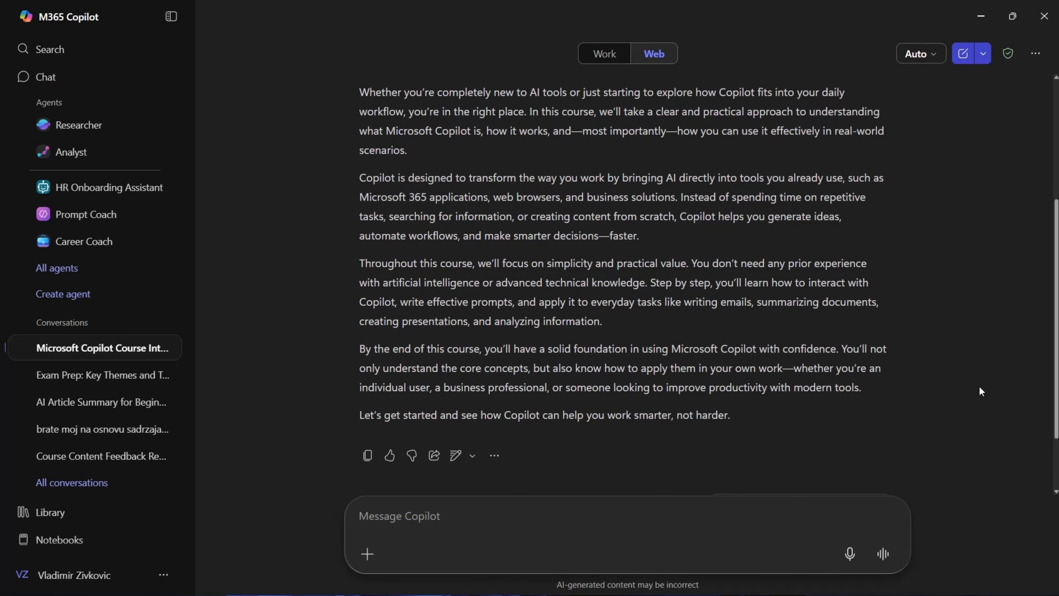
scroll(979, 386, up, 4)
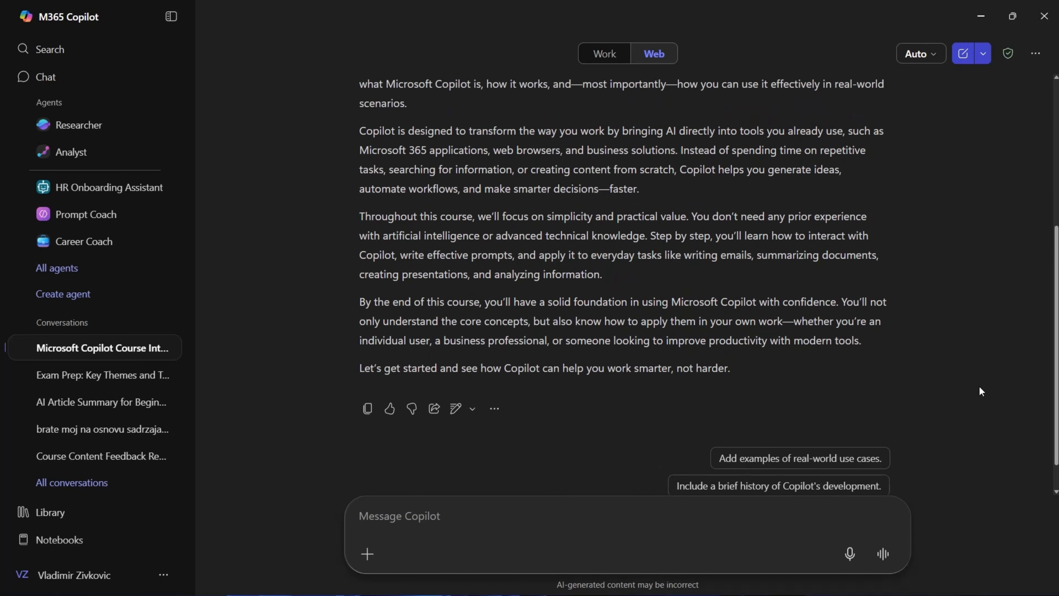
Step: Review the generated course introduction from the sent prompt down to the suggested follow-ups
scroll(979, 386, down, 1)
scroll(979, 386, down, 4)
scroll(979, 386, up, 7)
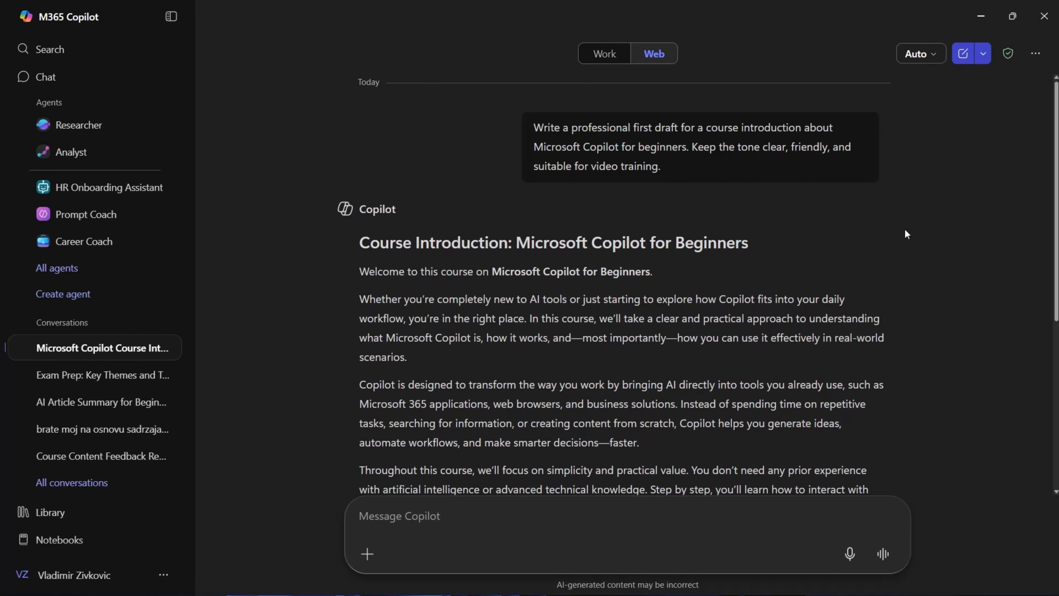
mouse_move(709, 180)
scroll(951, 282, down, 5)
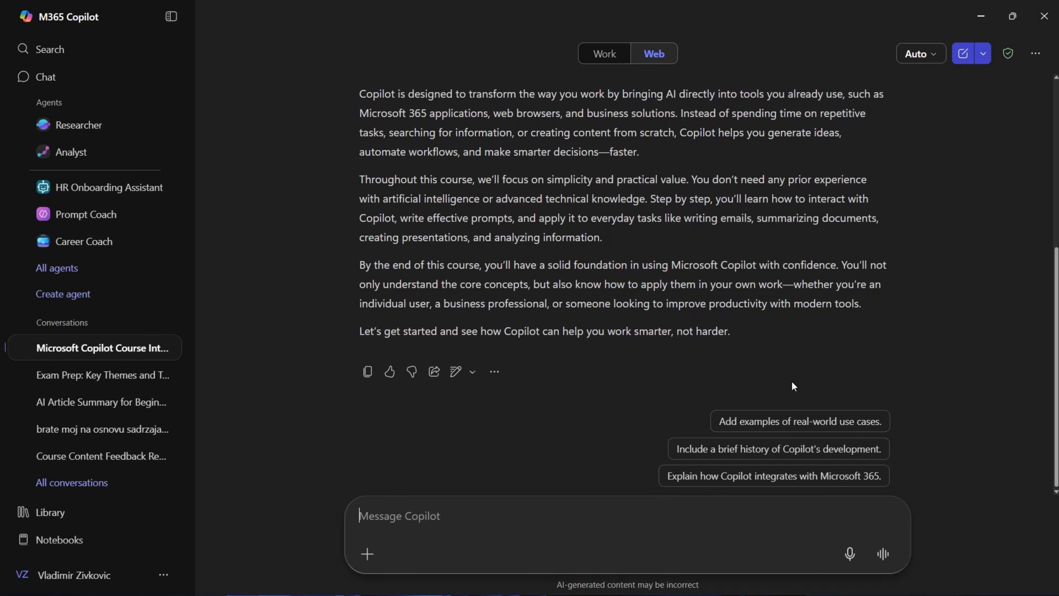
Step: Send the suggested follow-up "Explain how Copilot integrates with Microsoft 365." and stop its response from generating
click(753, 478)
click(886, 552)
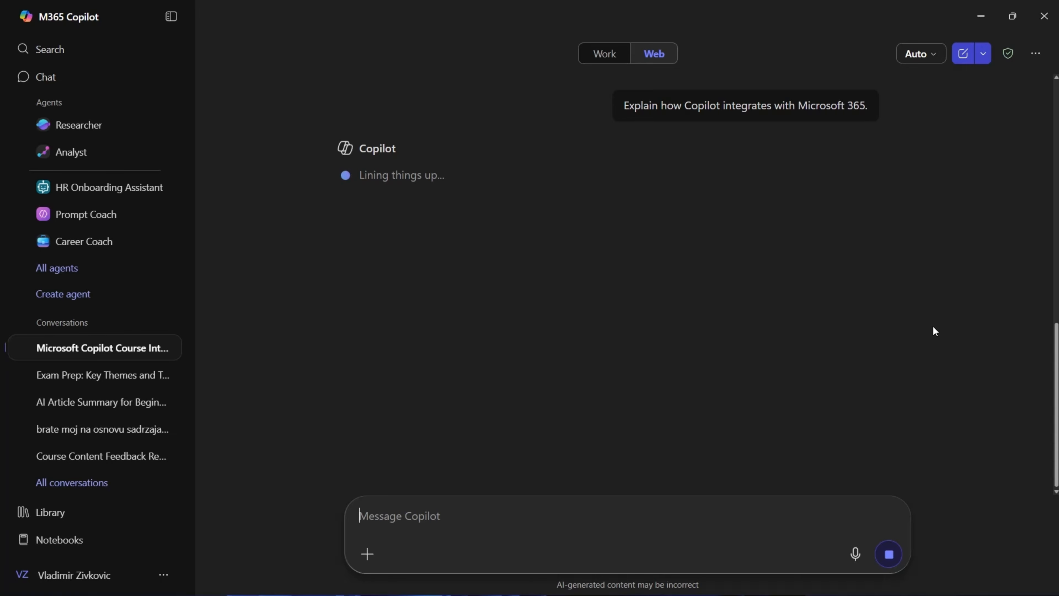
click(890, 562)
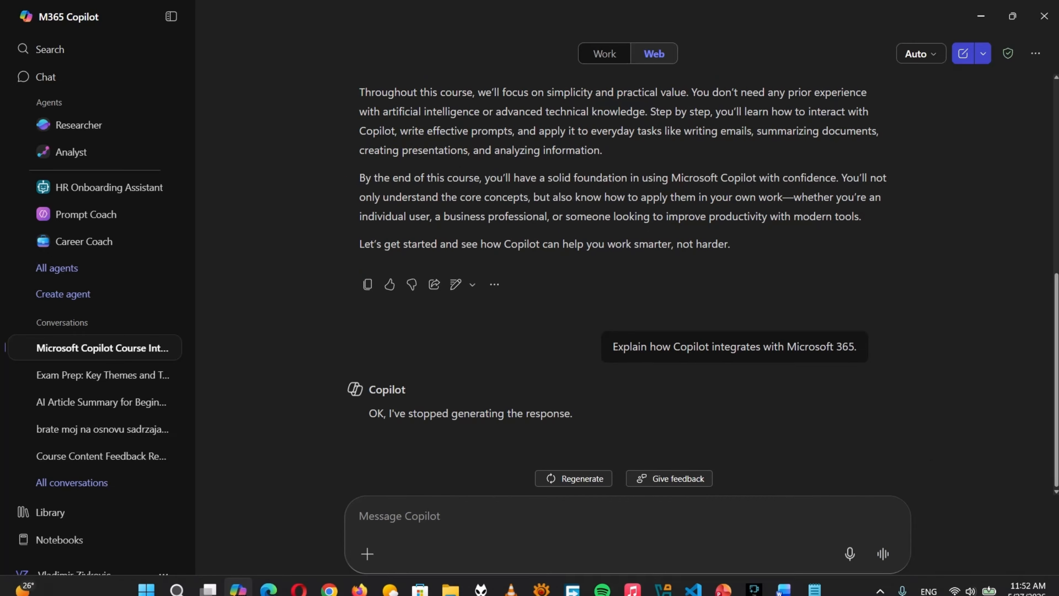
Step: Switch to 11.txt in Notepad and copy the sample prompt of document example one, from "Create a beginner-friendly document" to "a short conclusion."
click(814, 585)
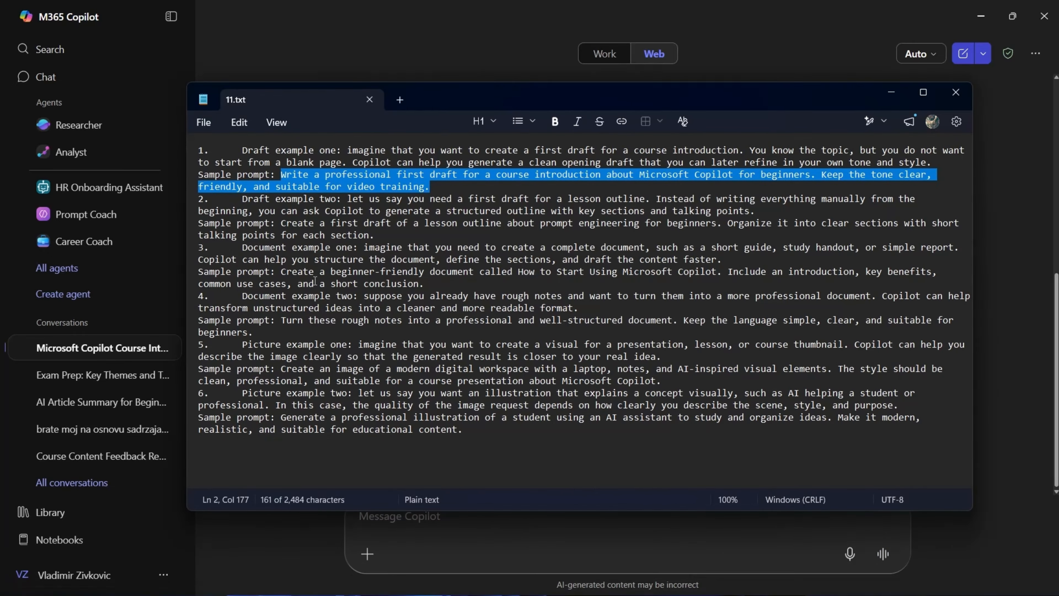
click(283, 271)
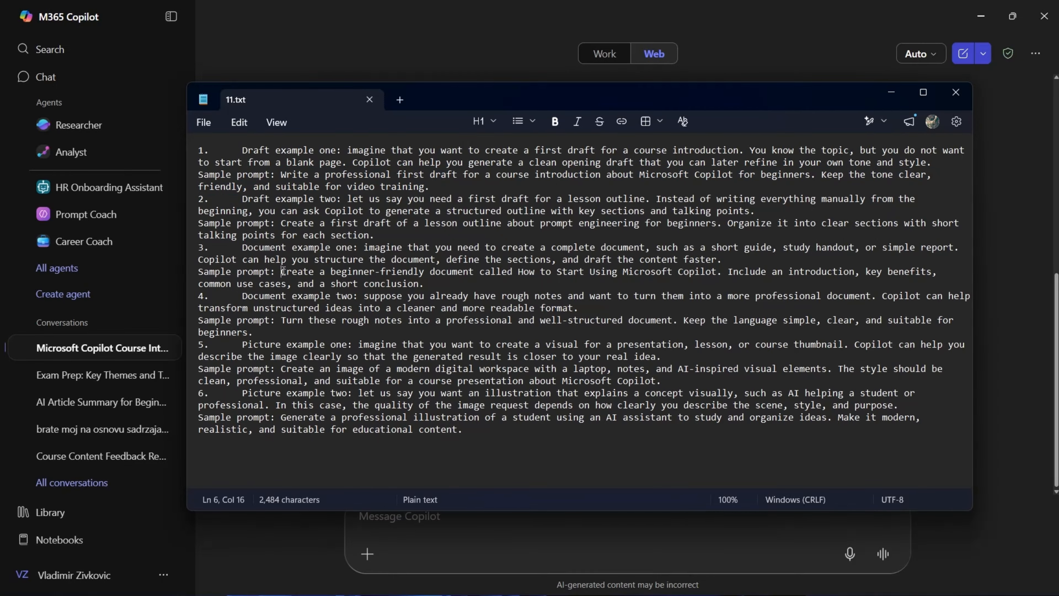
key(shift+Down)
key(shift+Down)
key(shift+Left)
key(shift+Left)
key(shift+Left)
key(shift+Left)
key(shift+Left)
key(shift+Left)
key(shift+Left)
key(shift+Left)
key(shift+Left)
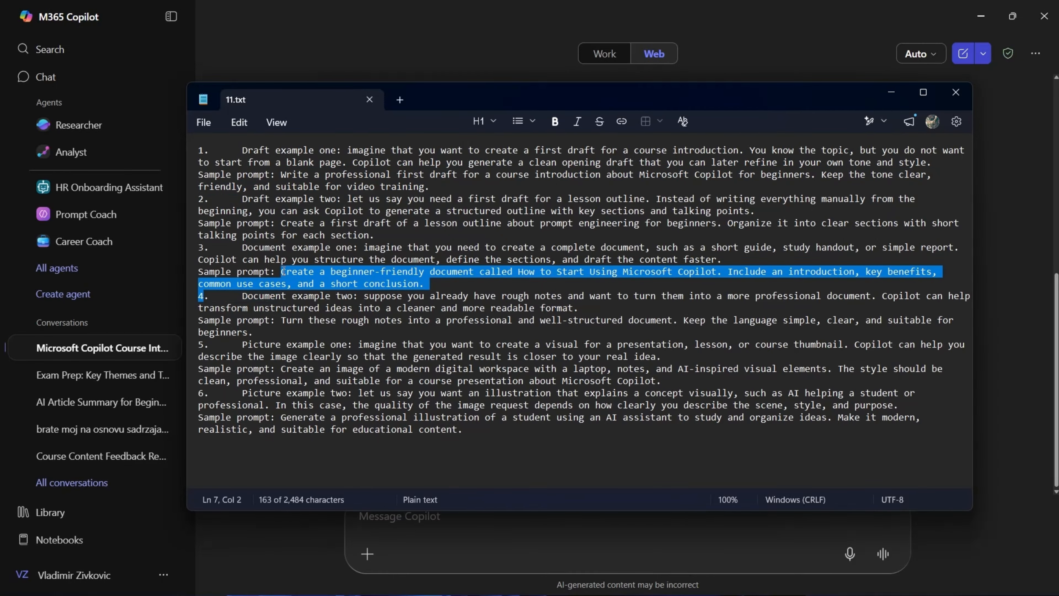
key(shift+Left)
key(shift+Left)
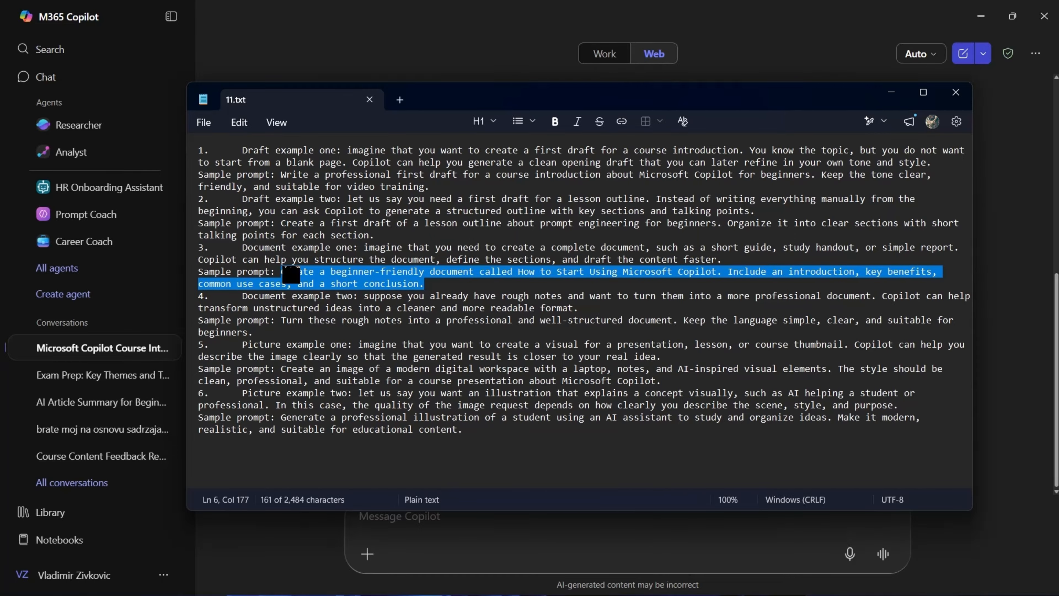
Step: Return to M365 Copilot and send the copied prompt for the document called How to Start Using Microsoft Copilot
click(892, 93)
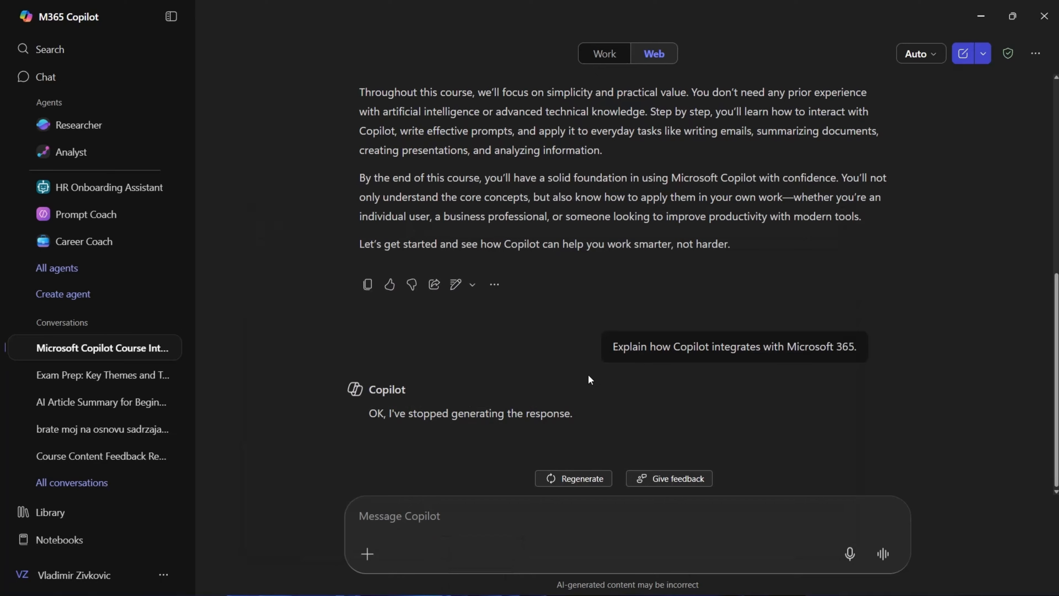
click(573, 516)
key(ctrl+v)
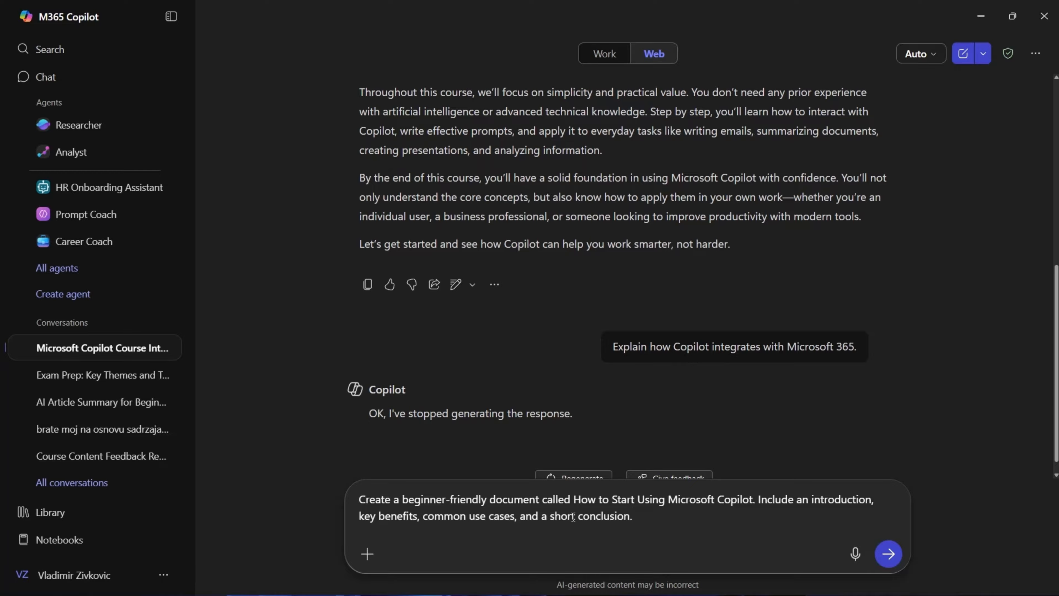
click(888, 554)
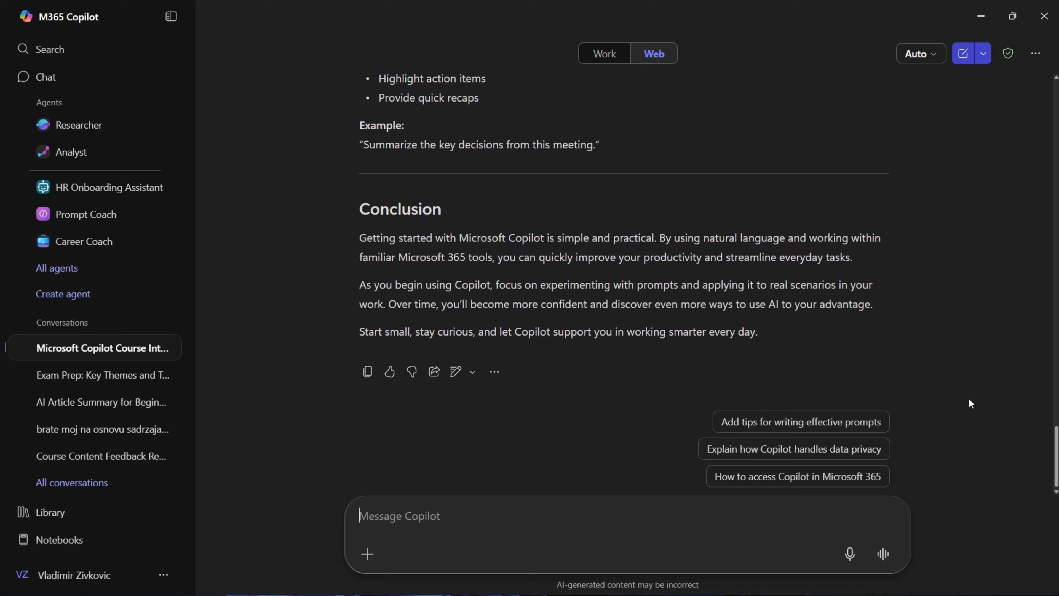
Step: Examine the additional actions offered for the generated document response without choosing any
click(494, 371)
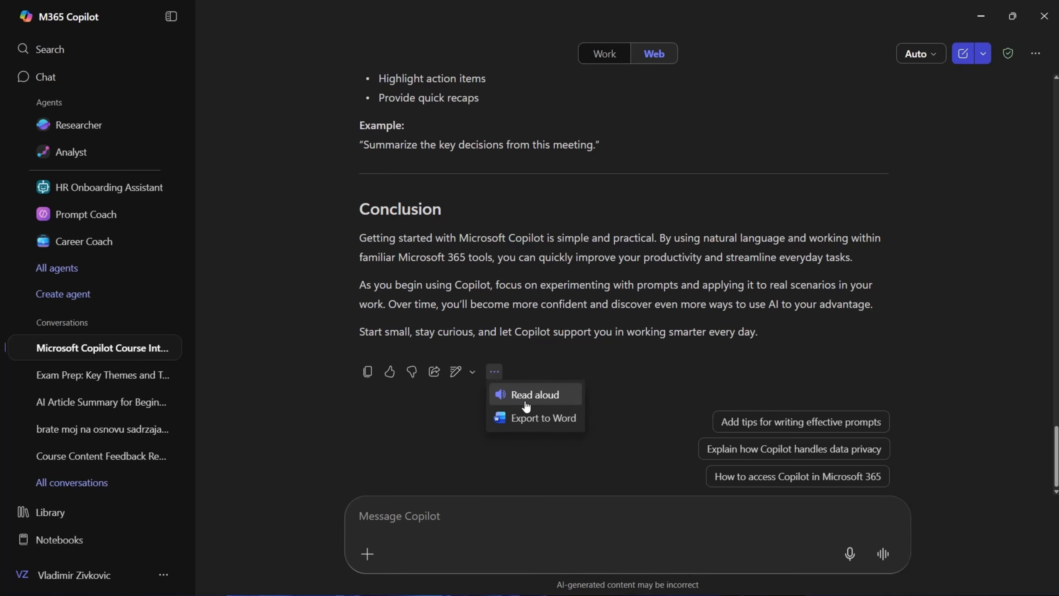
click(970, 375)
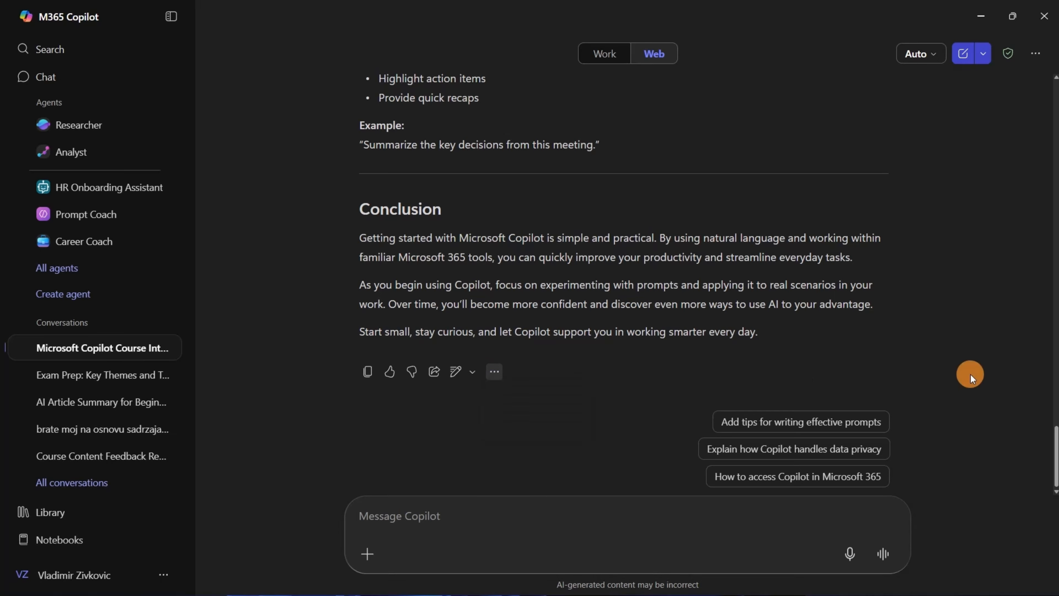
click(763, 520)
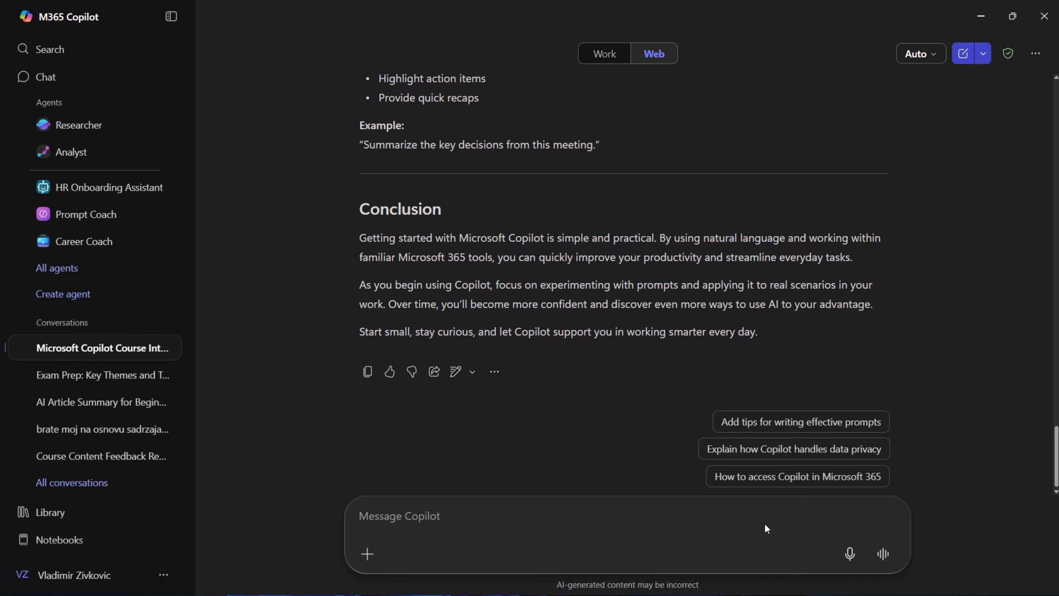
Step: Switch to 11.txt in Notepad and copy the sample prompt of picture example one, from "Create an image" to "about Microsoft Copilot."
click(815, 579)
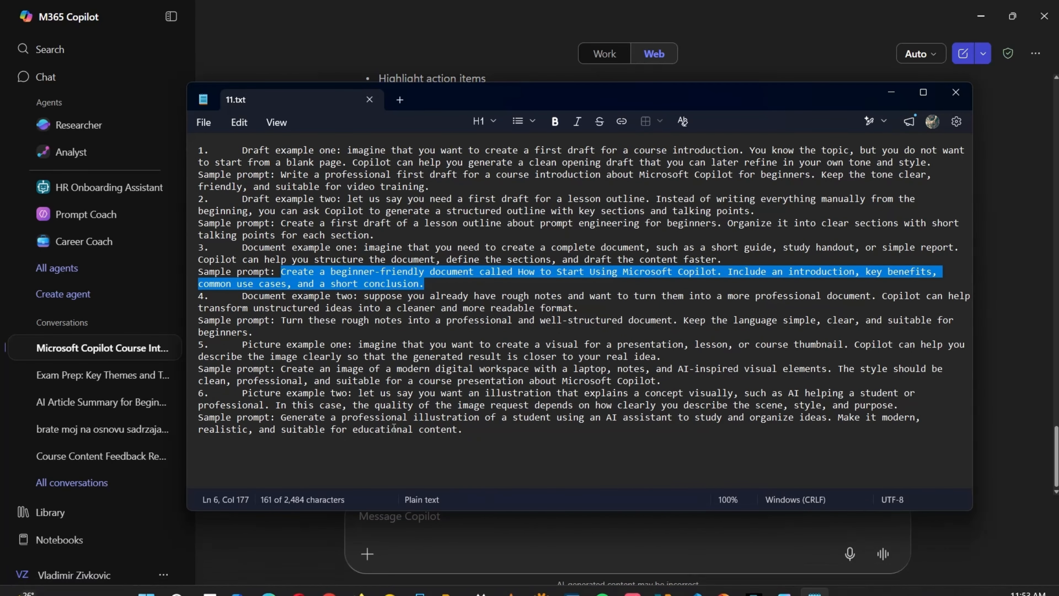
click(279, 368)
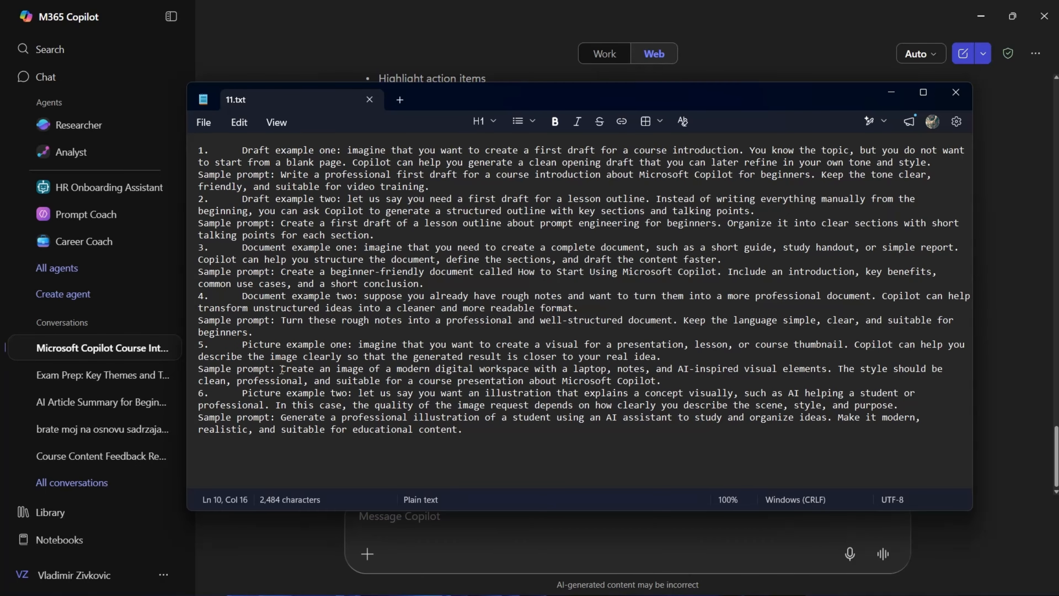
key(shift+Down)
key(shift+Down)
key(shift+Left)
key(shift+Left)
key(shift+Left)
key(shift+Left)
key(shift+Left)
key(shift+Left)
key(shift+Left)
key(shift+Left)
key(shift+Left)
key(shift+Left)
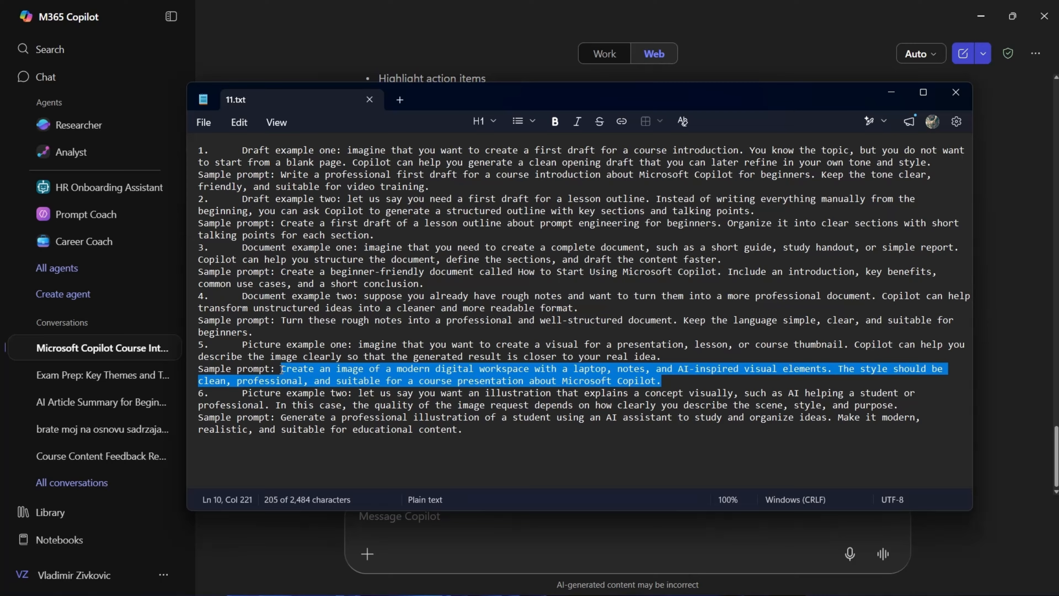
click(281, 369)
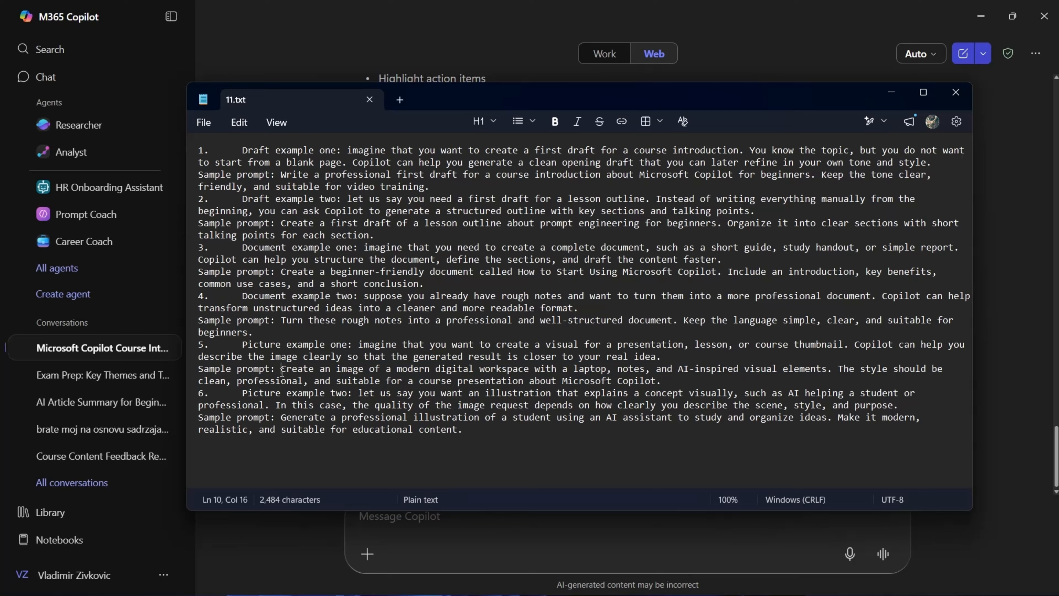
key(shift+Down)
key(shift+Down)
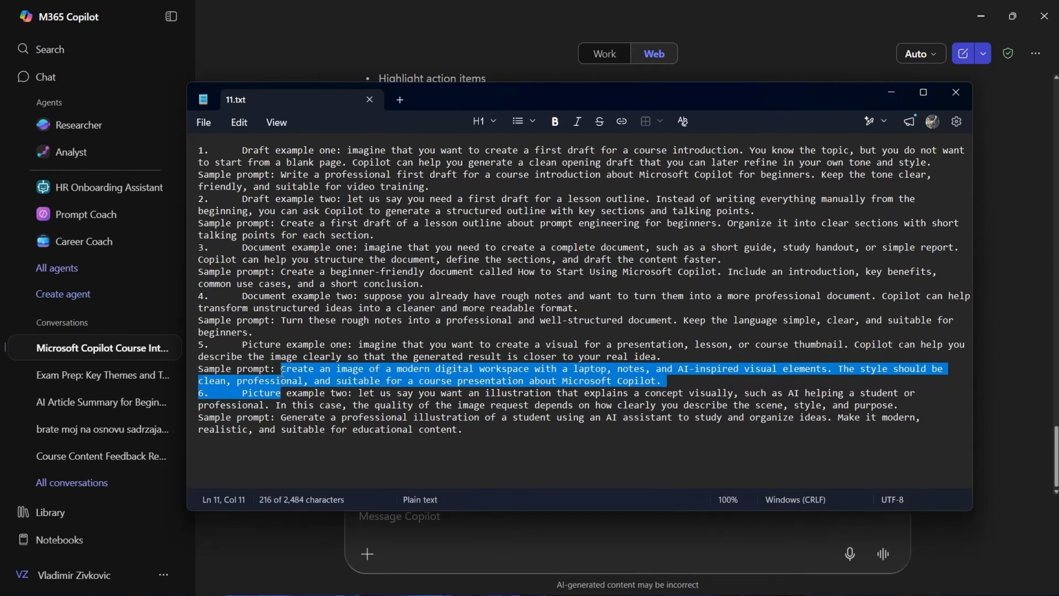
key(shift+Left)
key(shift+Left)
key(shift+Left)
key(shift+Left)
key(shift+Left)
key(shift+Left)
key(shift+Left)
key(shift+Left)
key(shift+Left)
key(shift+Left)
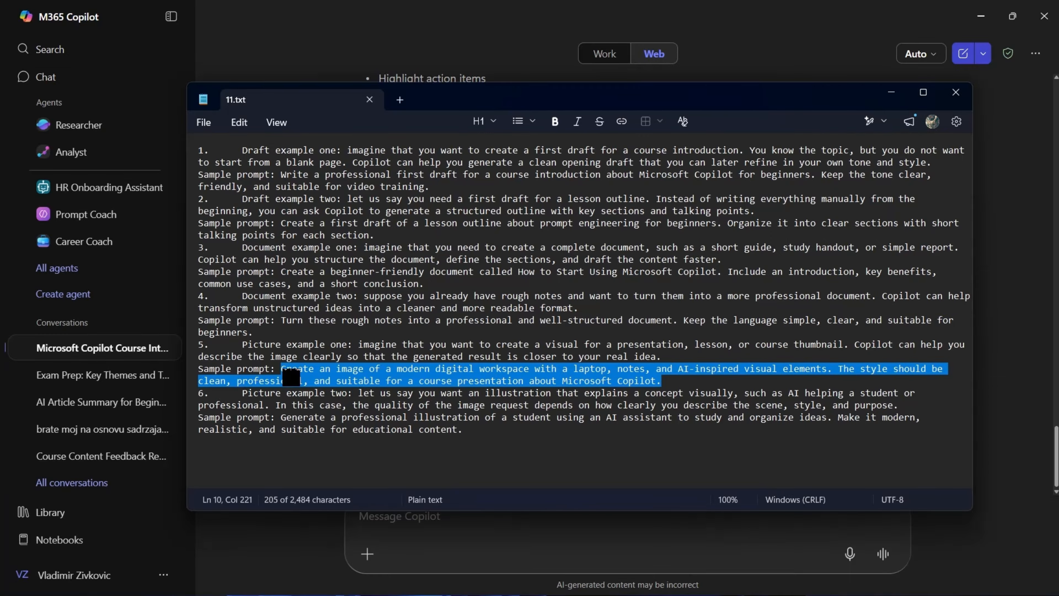
Step: Return to M365 Copilot and send the copied prompt for an image of a modern digital workspace
click(588, 542)
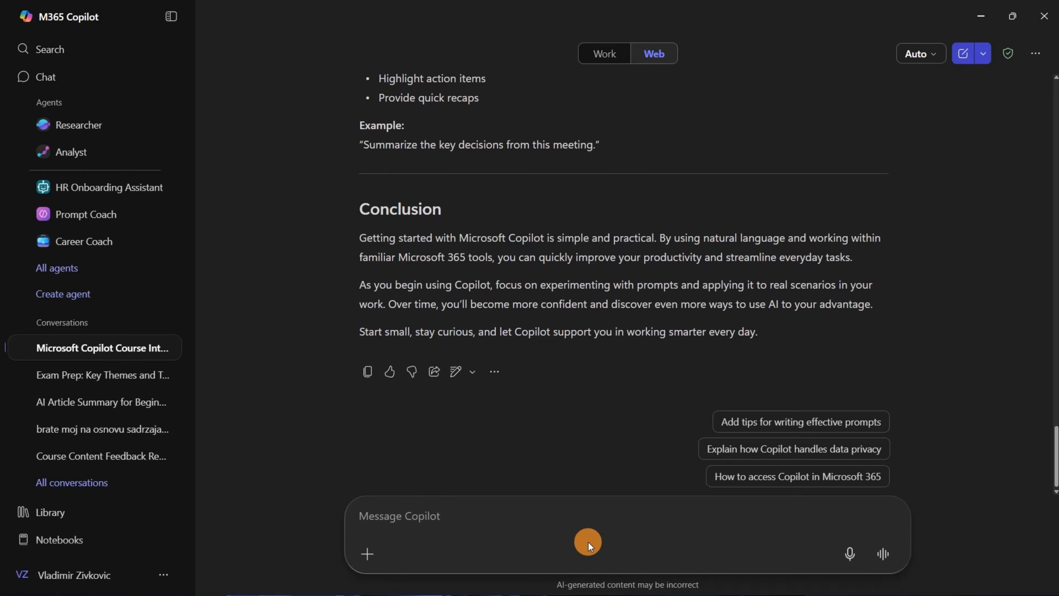
click(596, 510)
key(ctrl+v)
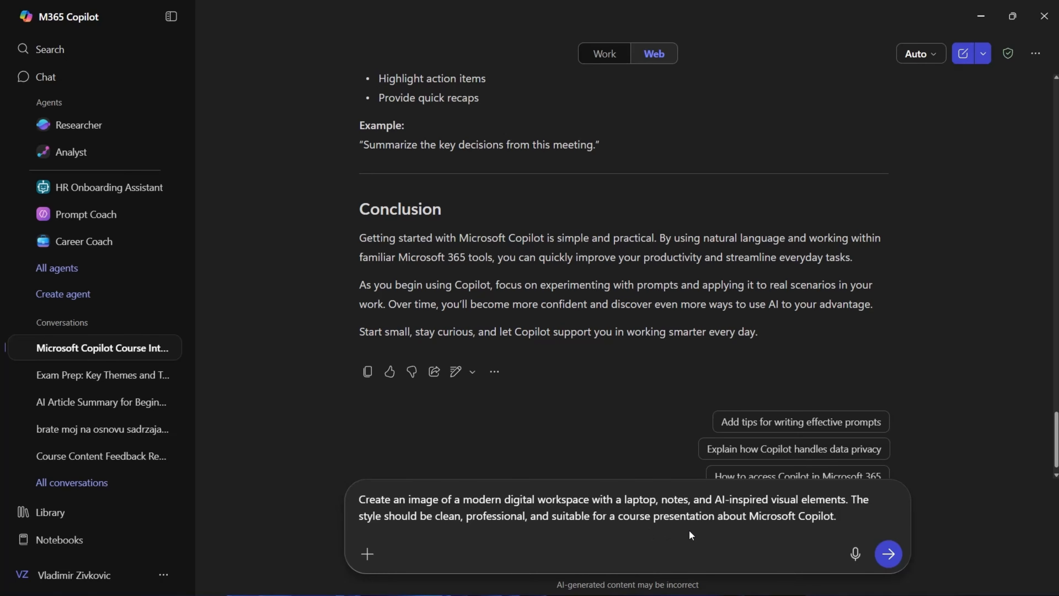
click(888, 555)
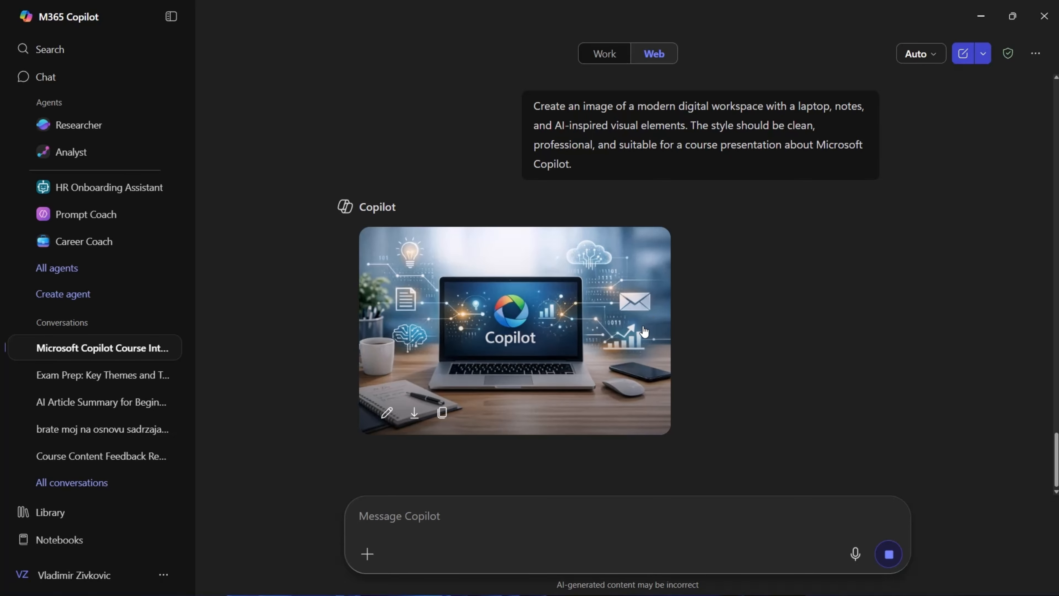
Step: Open the generated workspace image in the editor, download it as a PNG, and return to the chat
click(644, 331)
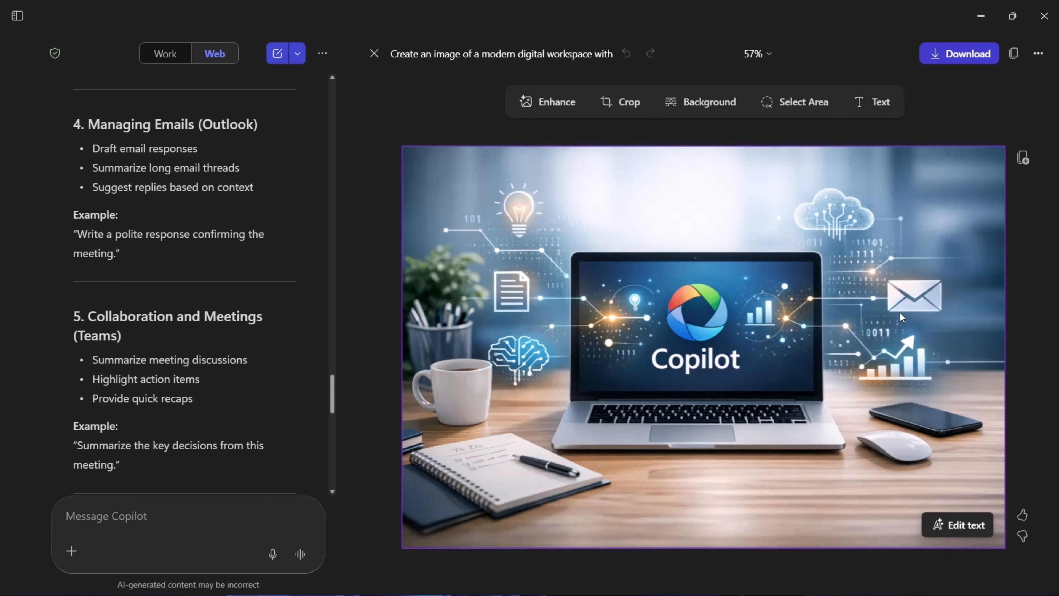
click(933, 58)
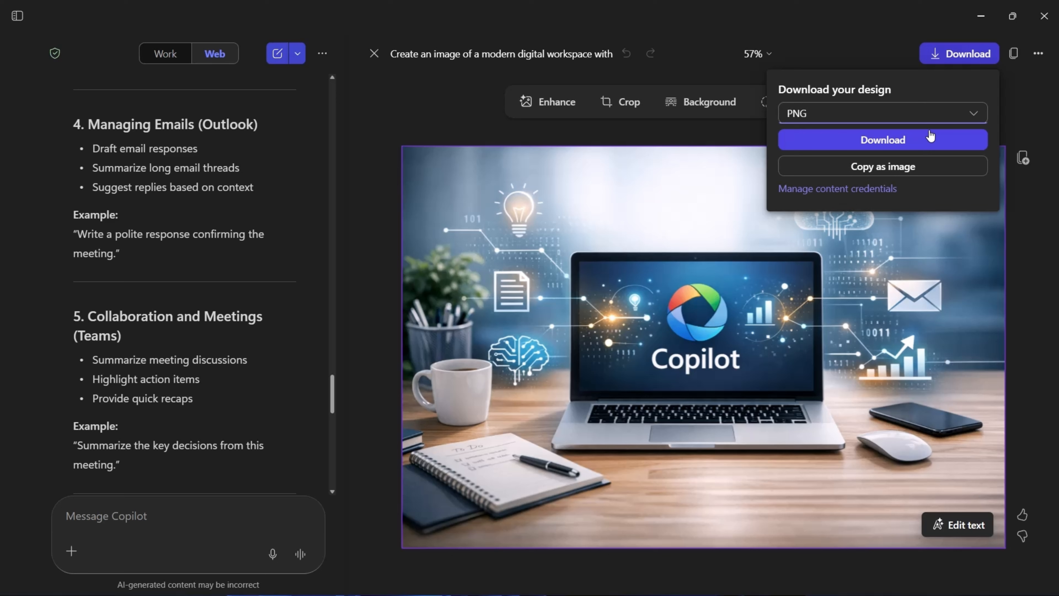
click(972, 117)
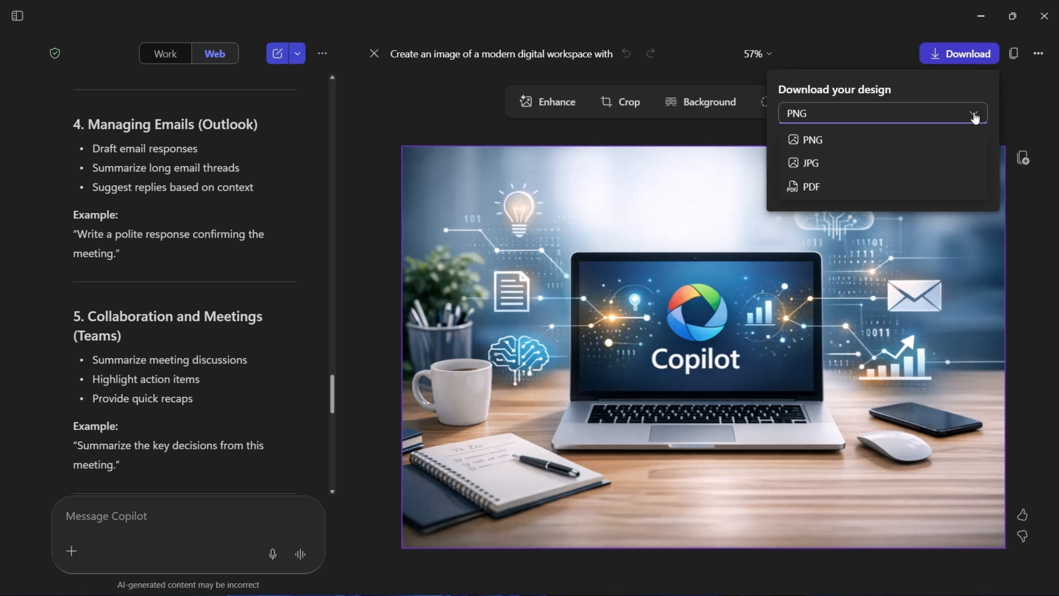
click(974, 116)
click(945, 141)
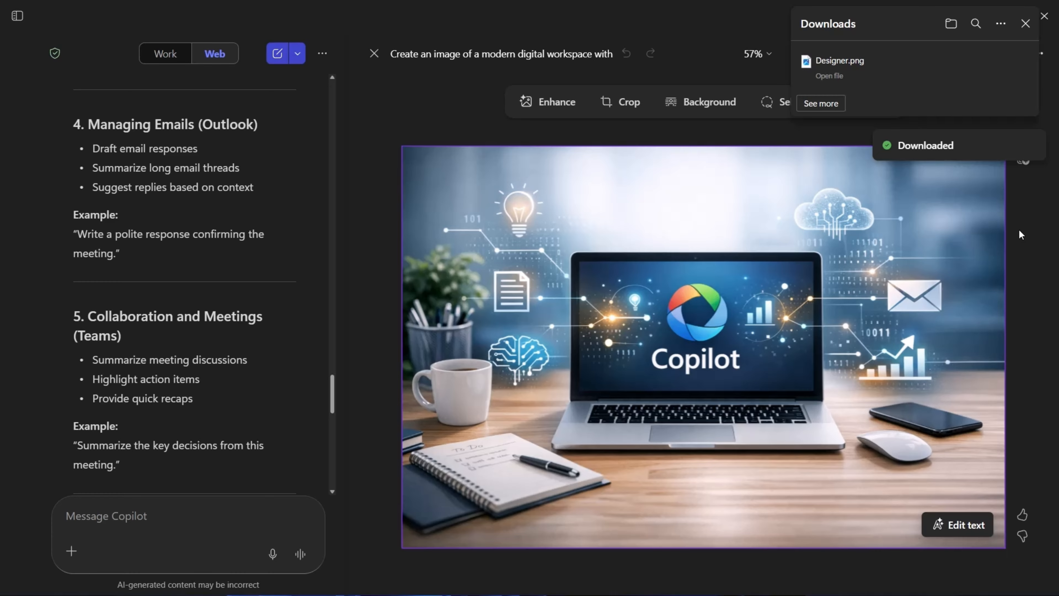
click(1024, 24)
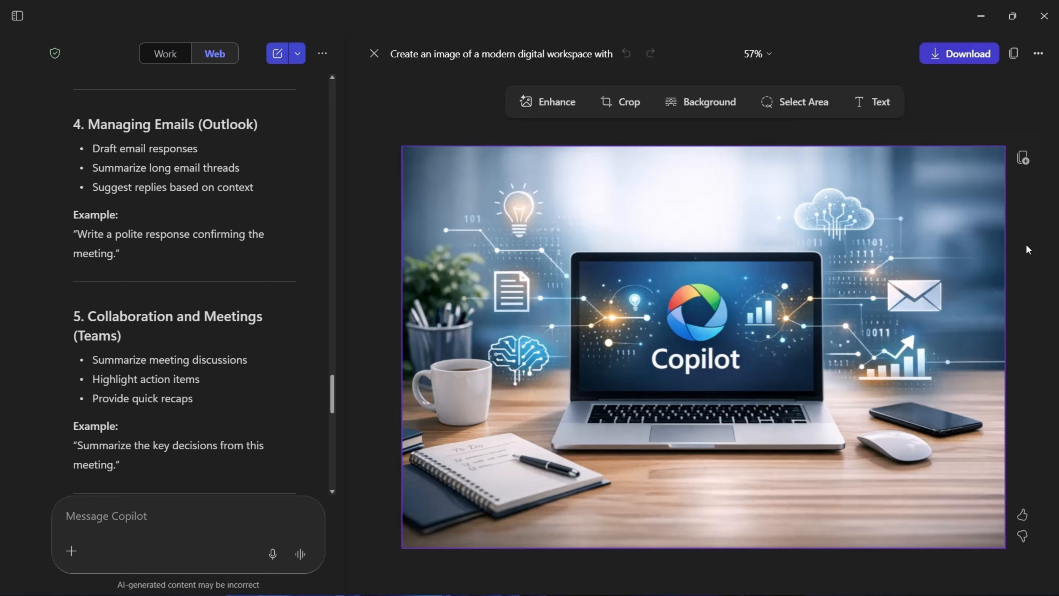
click(374, 54)
scroll(977, 376, down, 5)
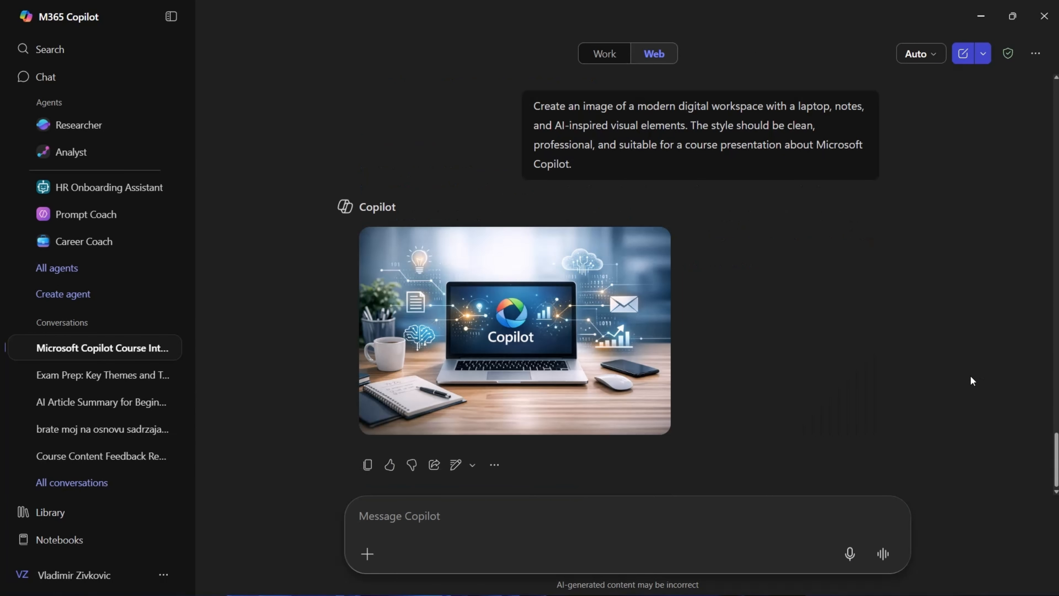
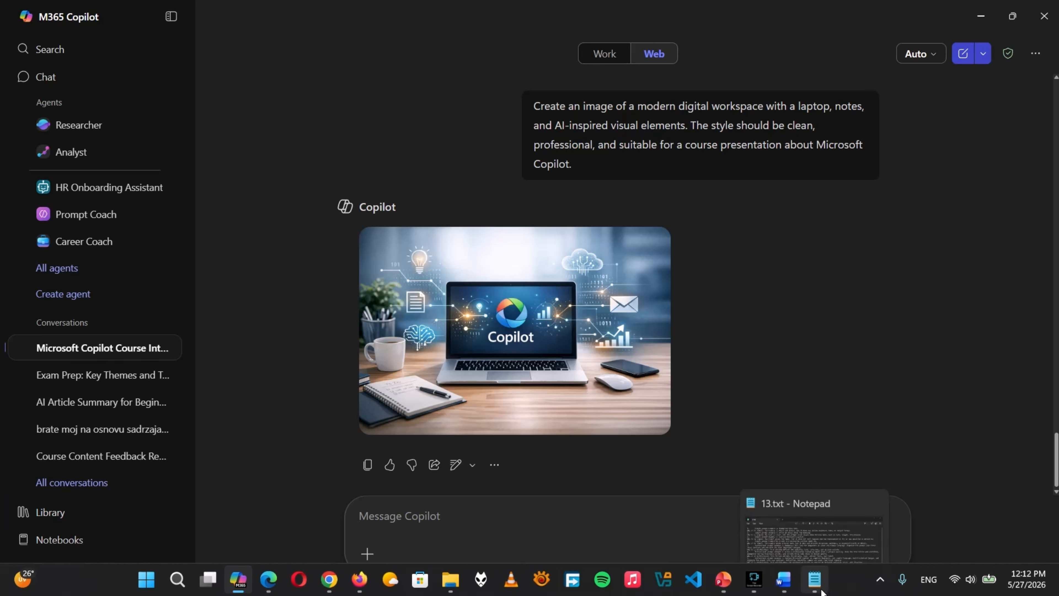
Step: Switch to 13.txt in Notepad and copy the simple prompt example 1, "Summarize this text."
click(817, 586)
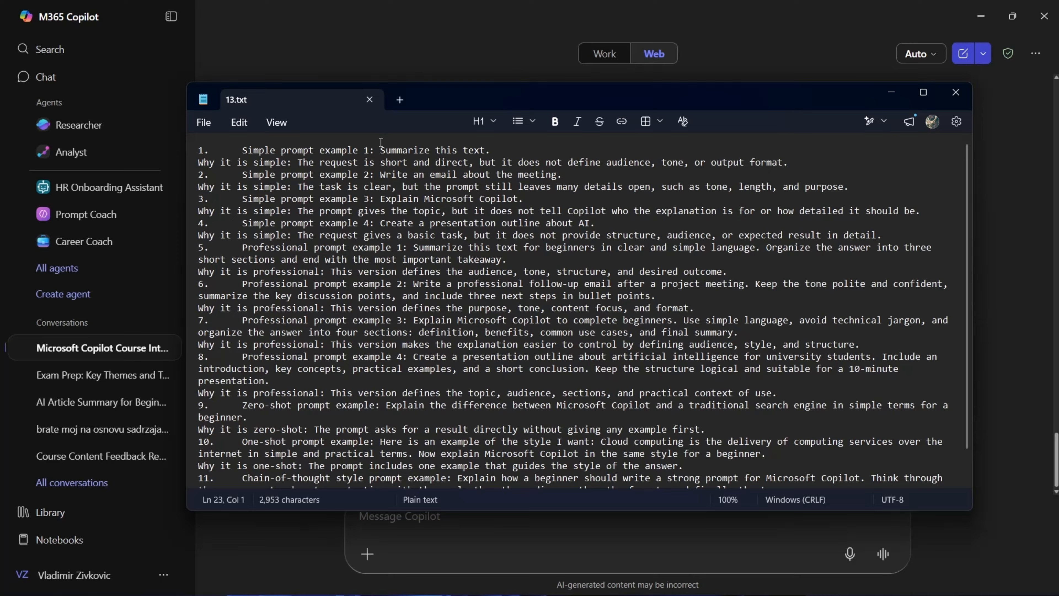
drag(382, 150, 433, 152)
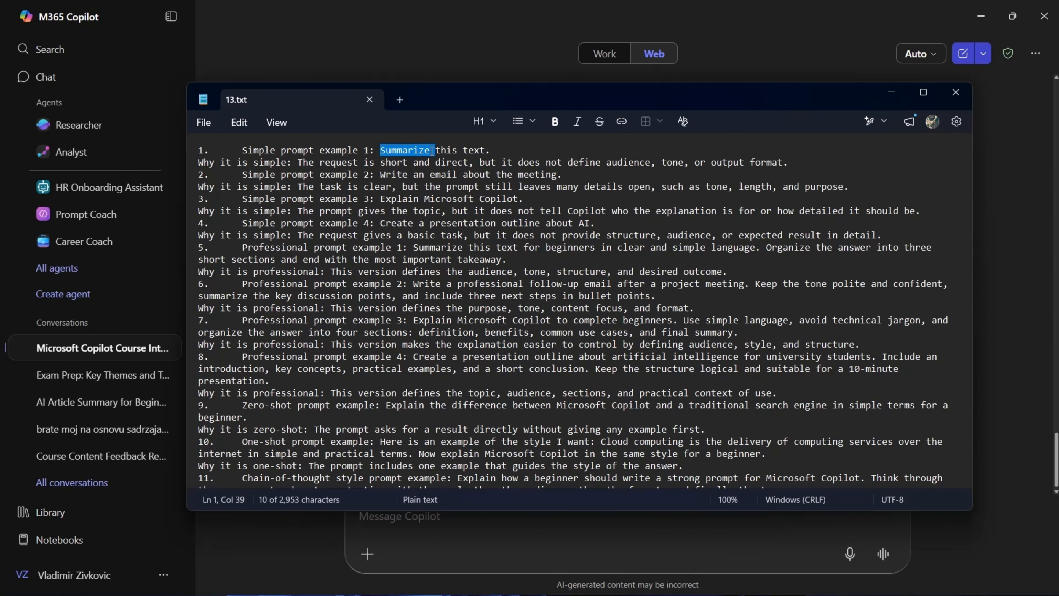
key(shift+Right)
key(shift+Right)
key(shift+Right)
key(shift+Right)
key(shift+Right)
key(shift+Right)
key(shift+Right)
key(shift+Right)
key(shift+Right)
key(shift+Right)
key(ctrl+c)
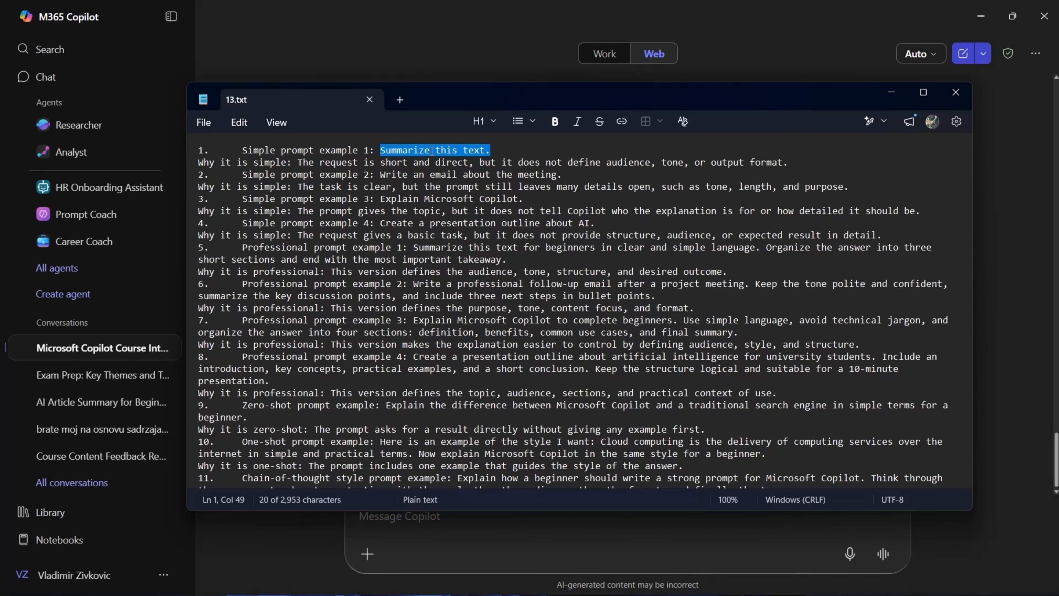
Step: Return to M365 Copilot, paste the simple prompt "Summarize this text." into the message draft, and add a line break below it
click(511, 541)
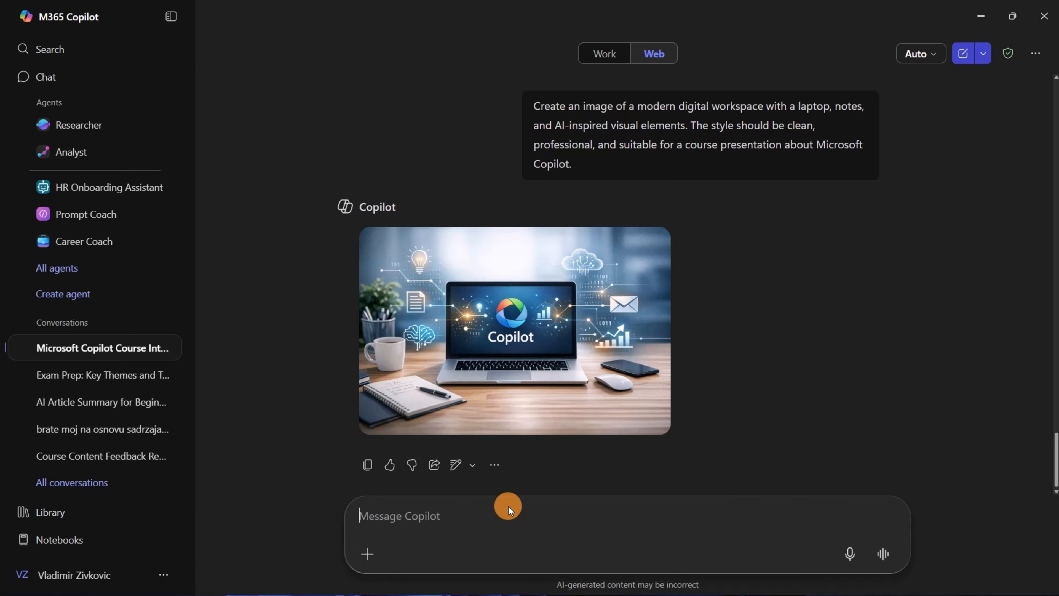
key(ctrl+v)
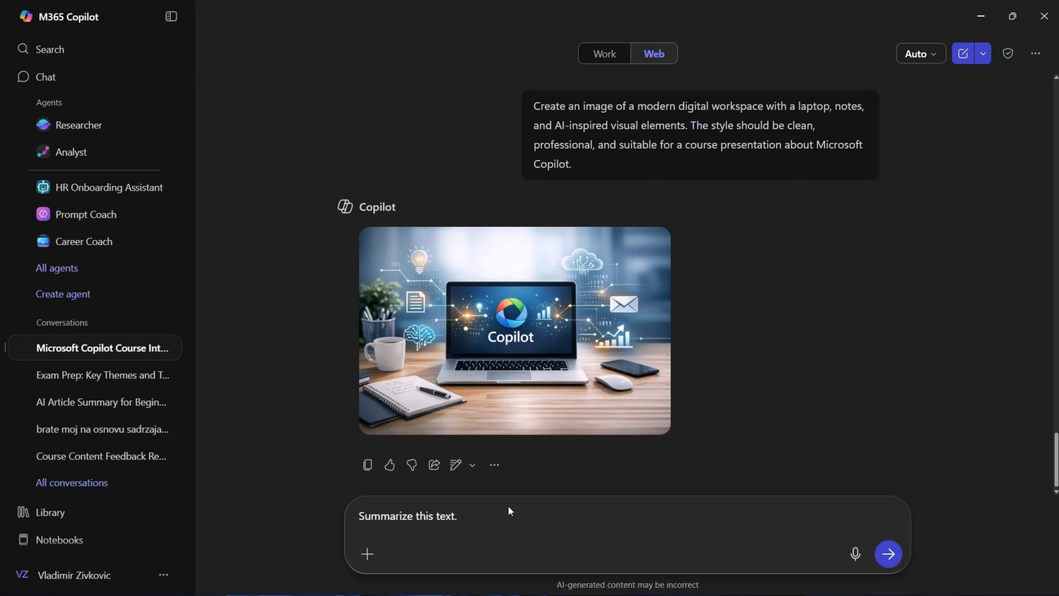
key(shift+Return)
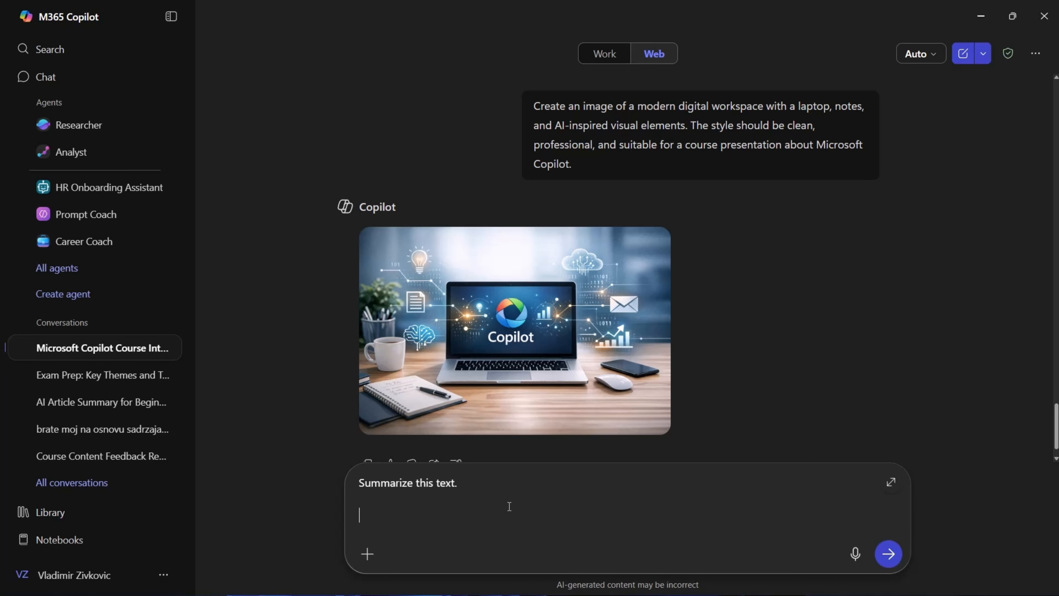
Step: Switch to 13.txt in Notepad and copy professional prompt example 1, from "Summarize this text for beginners" to "most important takeaway."
click(814, 579)
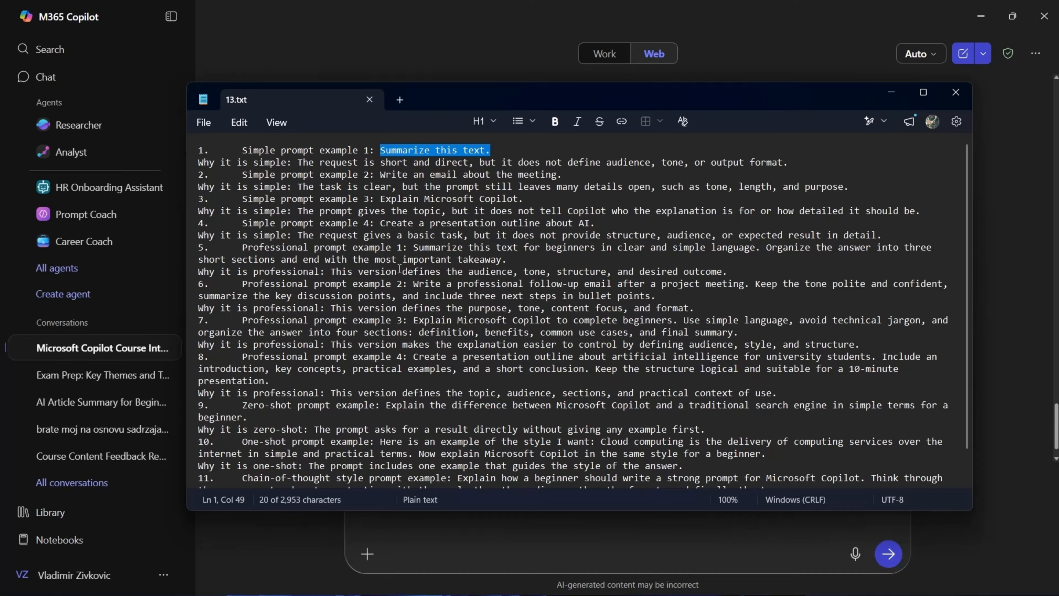
click(413, 249)
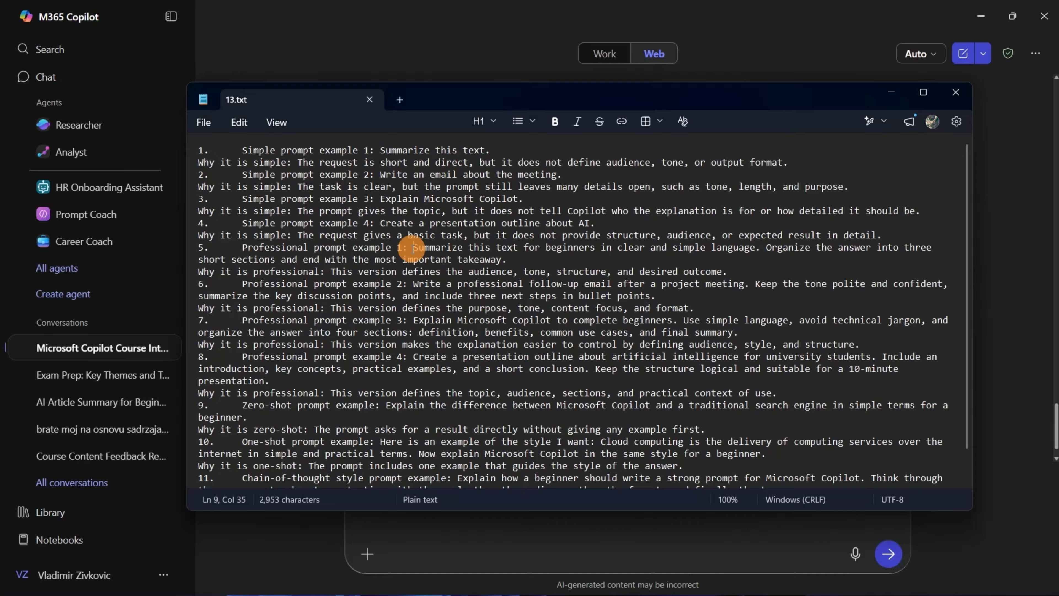
key(shift+Down)
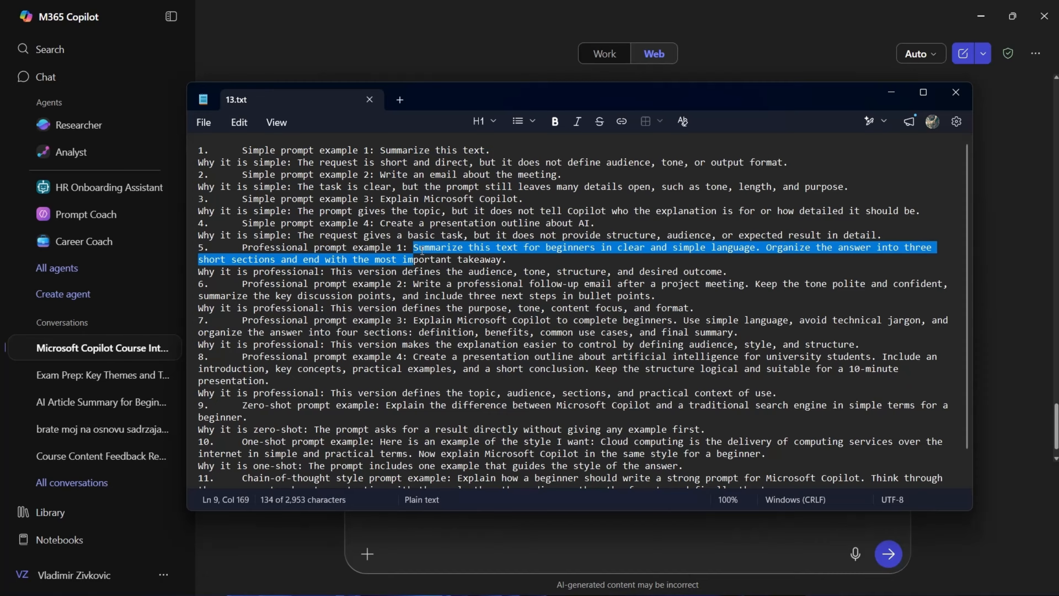
key(shift+Down)
key(shift+Left)
key(shift+Left)
key(shift+Left)
key(shift+Left)
key(shift+Left)
key(shift+Left)
key(shift+Left)
key(shift+Left)
key(shift+Left)
key(shift+Left)
key(shift+Left)
key(shift+Left)
key(shift+Left)
key(shift+Left)
key(shift+Left)
key(shift+Left)
key(shift+Left)
key(shift+Left)
key(shift+Left)
key(shift+Left)
key(shift+Left)
key(shift+Left)
key(shift+Left)
key(shift+Left)
key(shift+Left)
key(shift+Left)
key(shift+Left)
key(shift+Left)
key(shift+Left)
key(shift+Left)
key(shift+Left)
key(shift+Left)
key(shift+Left)
key(ctrl+c)
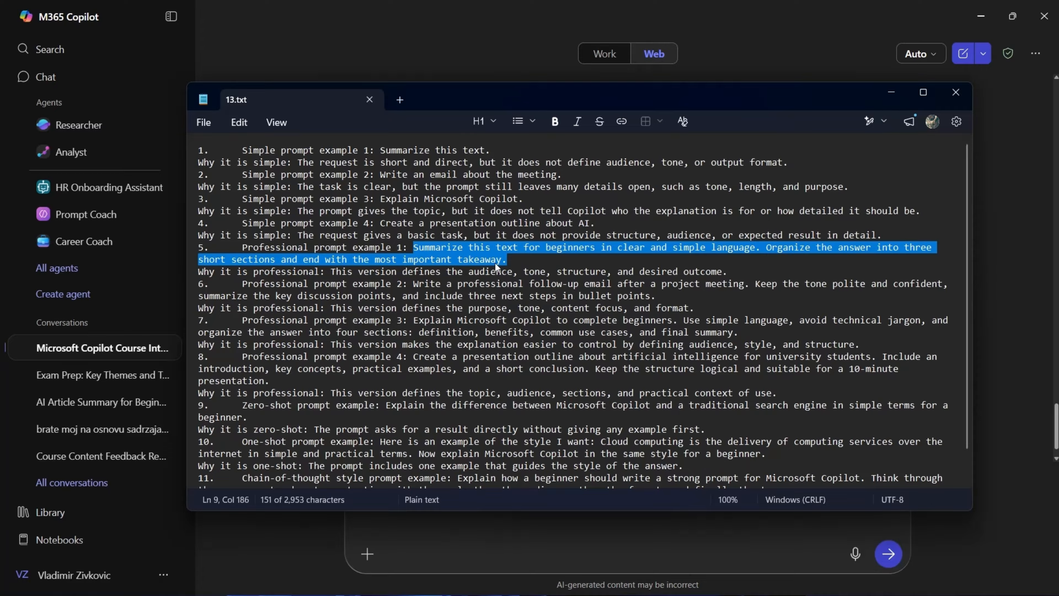
Step: Return to M365 Copilot, paste the professional prompt below the simple one for comparison, and clear the whole message draft
click(891, 91)
key(ctrl+v)
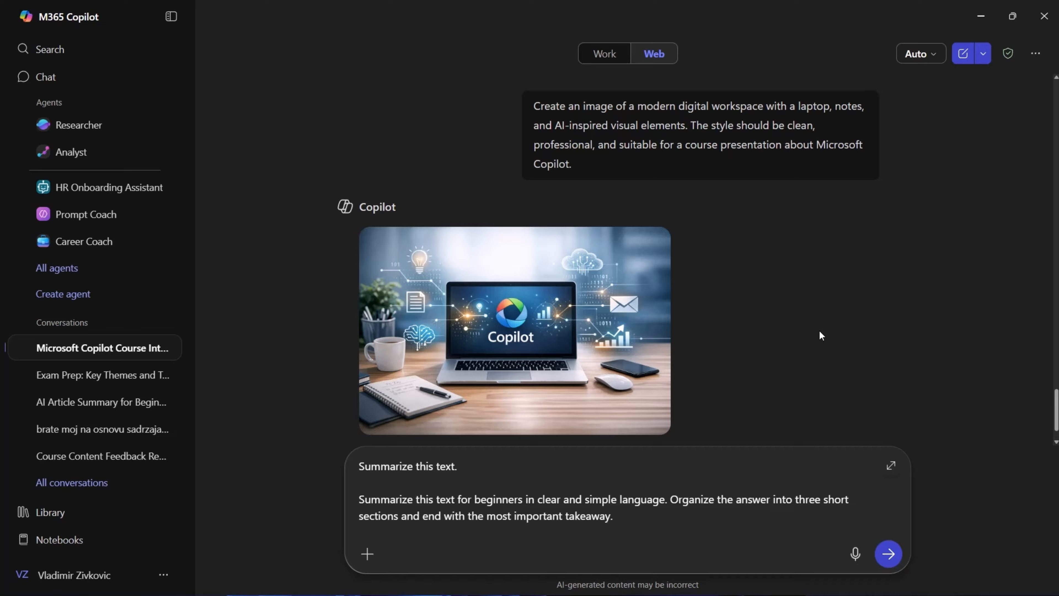
key(ctrl+a)
key(BackSpace)
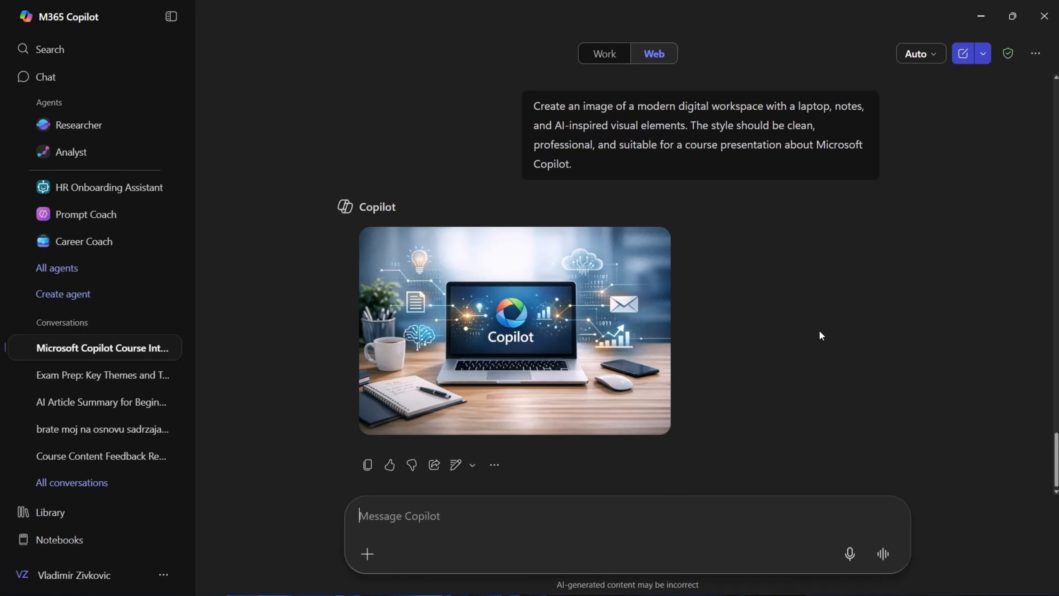
Step: Switch to 13.txt in Notepad and copy the zero-shot prompt example, from "Explain the difference" to "for a beginner."
click(817, 581)
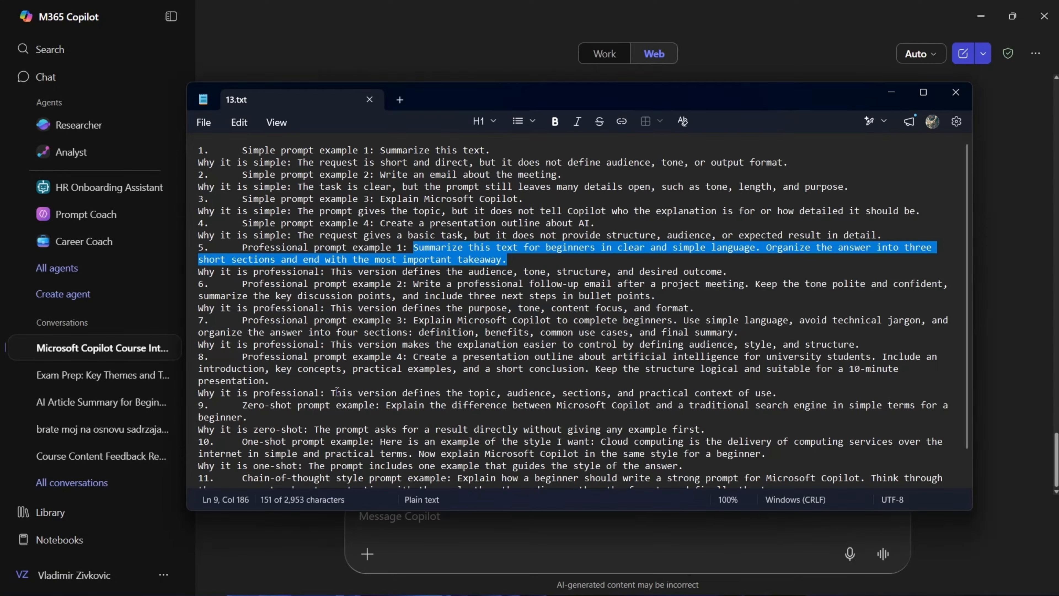
click(386, 405)
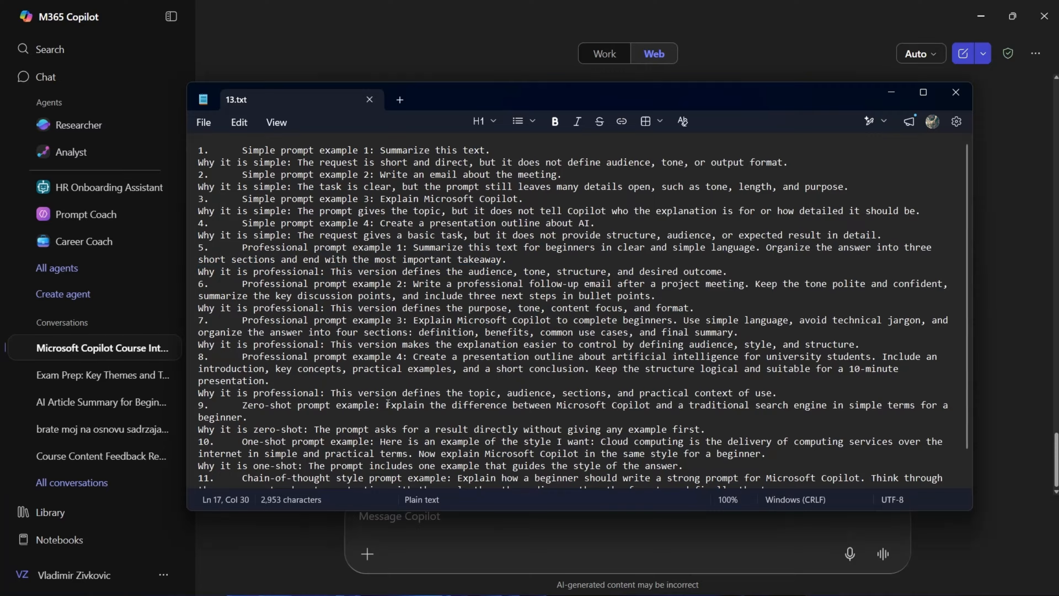
key(shift+End)
key(ctrl+c)
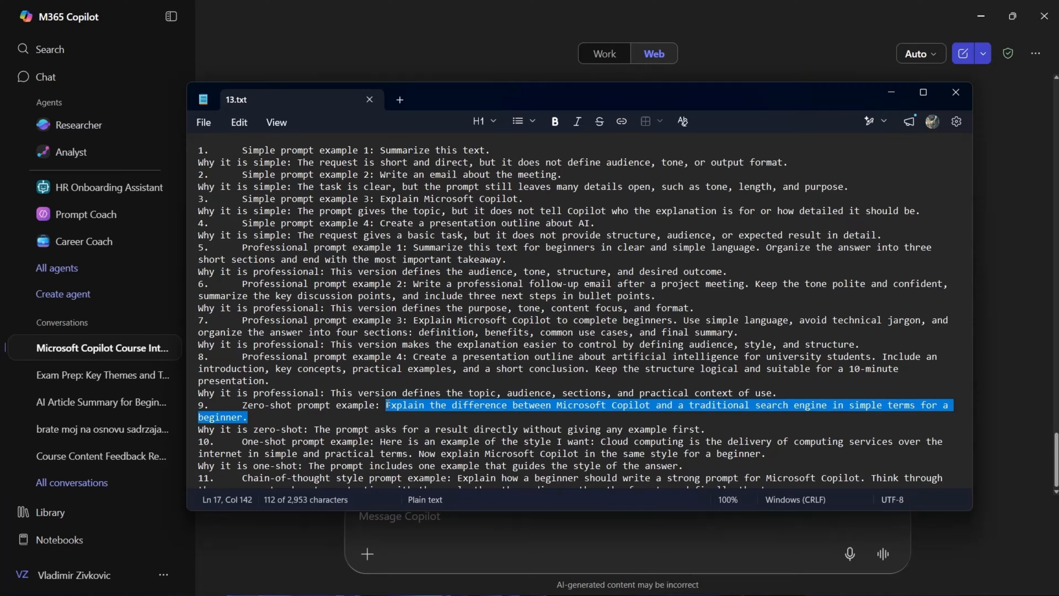
Step: Return to M365 Copilot, send the copied zero-shot prompt comparing Copilot with a traditional search engine, and read the answer through to its end
click(530, 539)
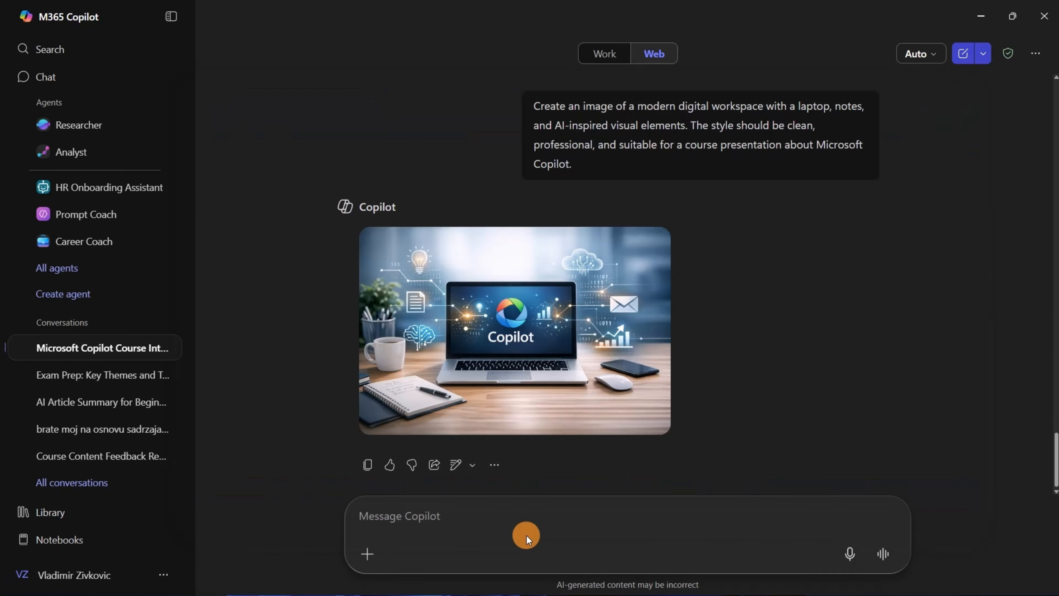
click(517, 512)
key(ctrl+v)
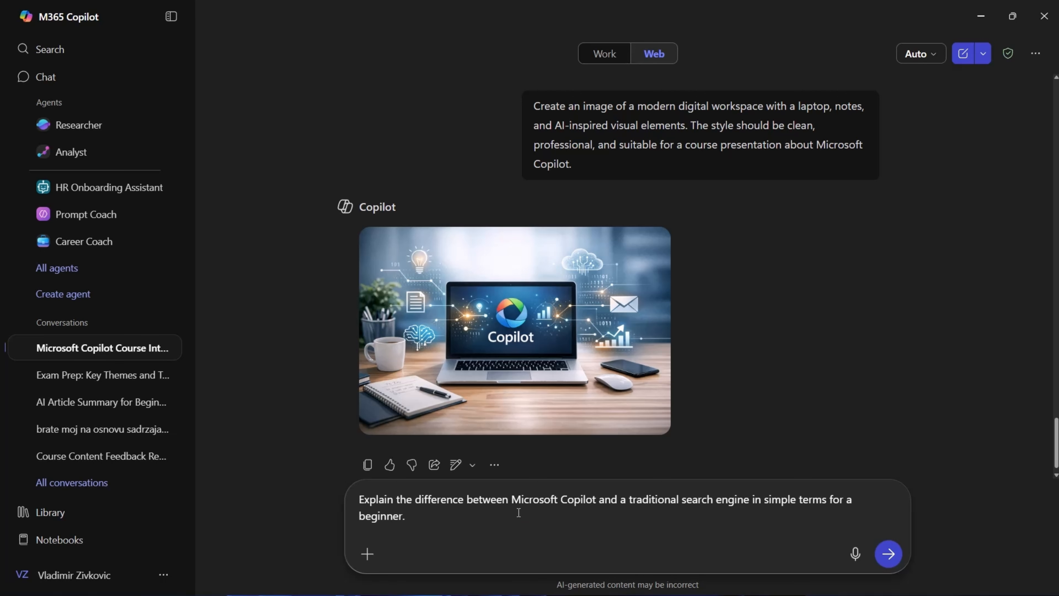
click(888, 554)
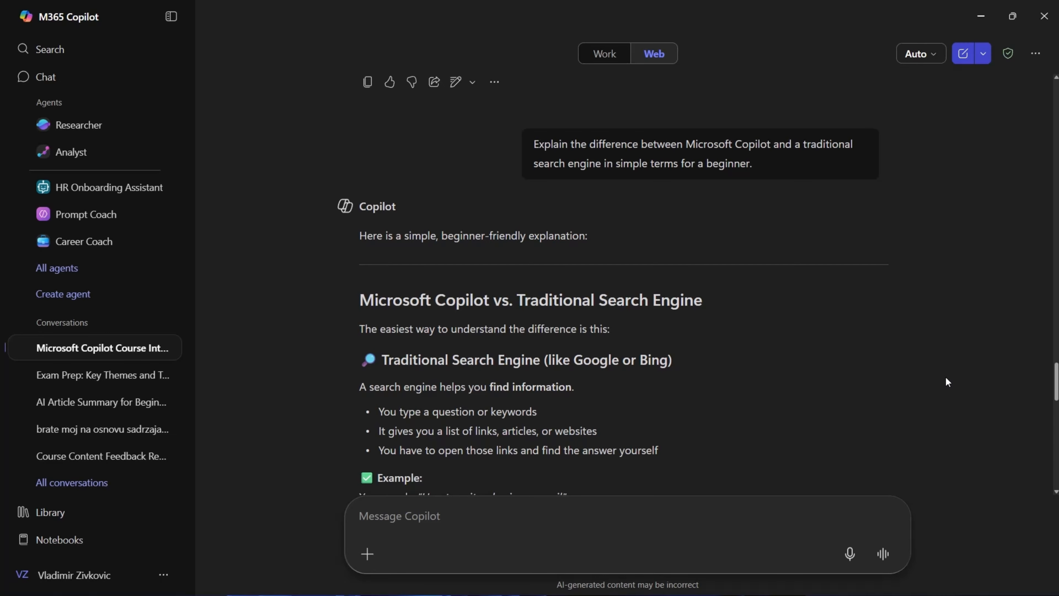
scroll(945, 376, down, 12)
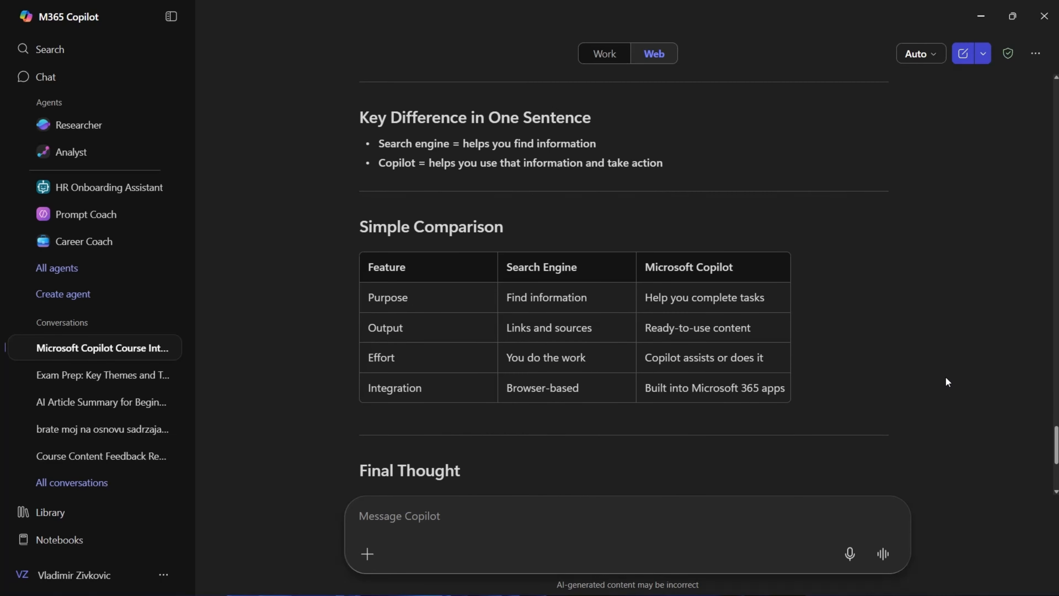
scroll(946, 378, down, 1)
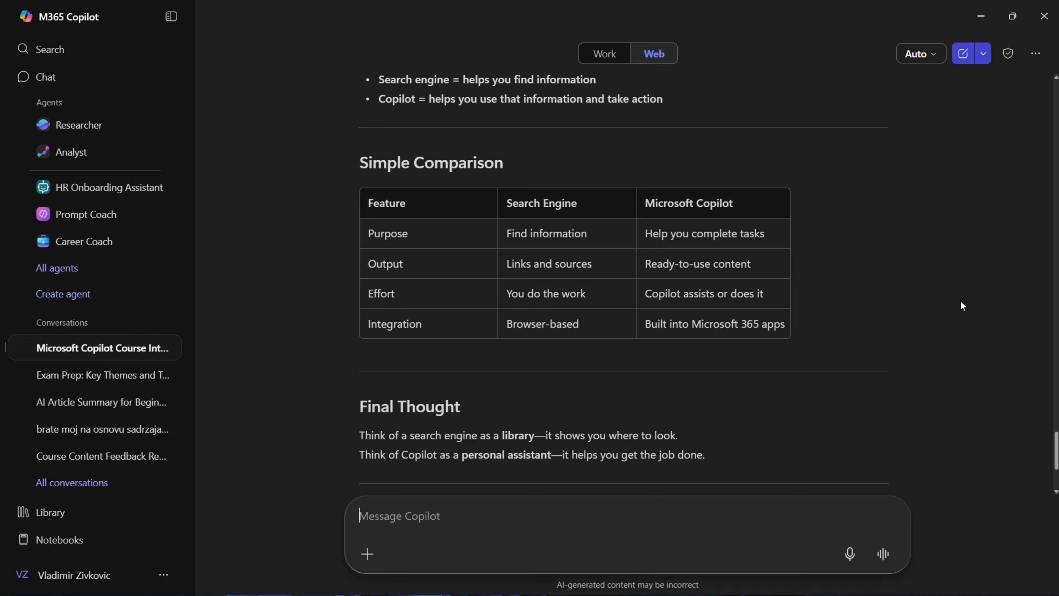
scroll(960, 300, down, 3)
scroll(934, 298, down, 1)
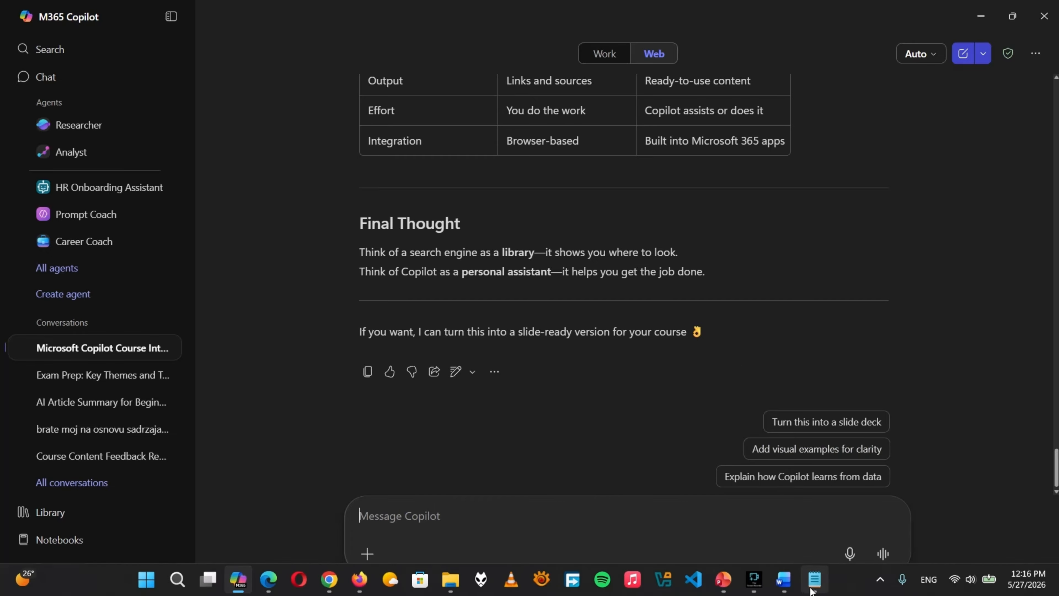
Step: Switch to 13.txt in Notepad and copy the one-shot prompt example, from "Here is an example" to "for a beginner."
click(811, 590)
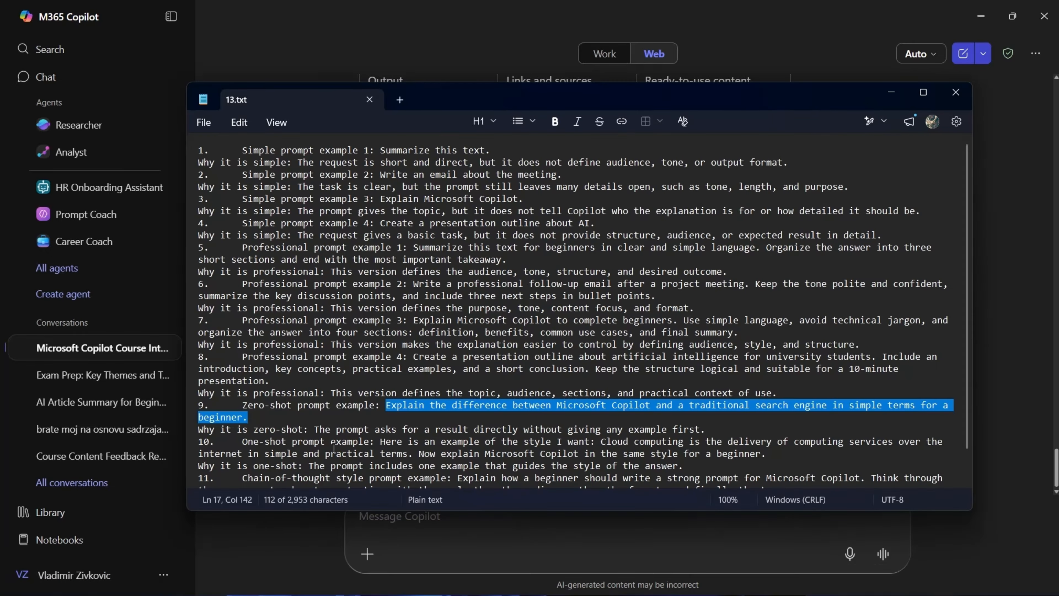
click(381, 441)
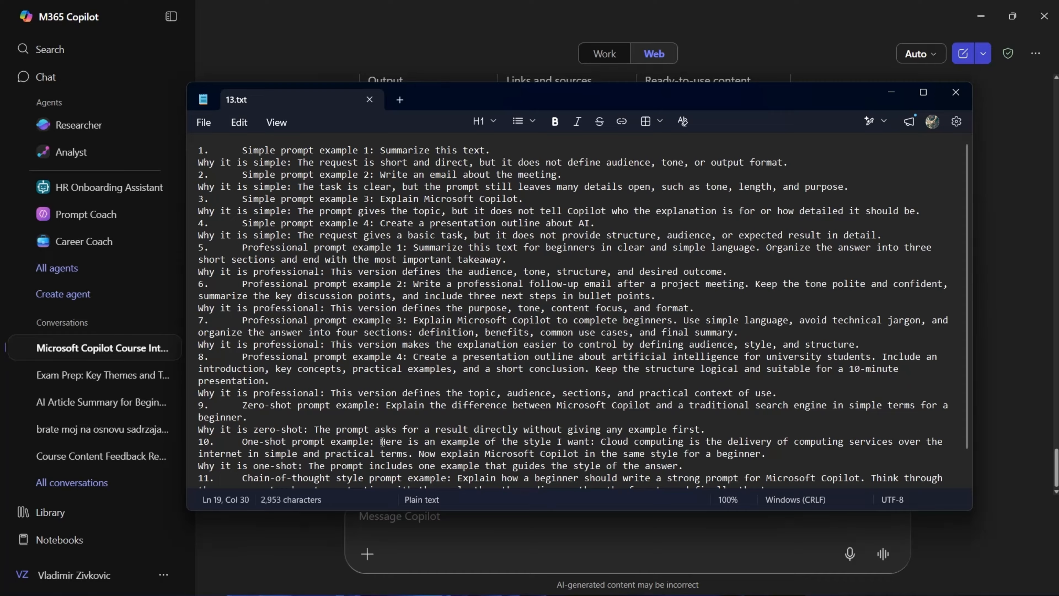
drag(382, 441, 767, 453)
key(ctrl+c)
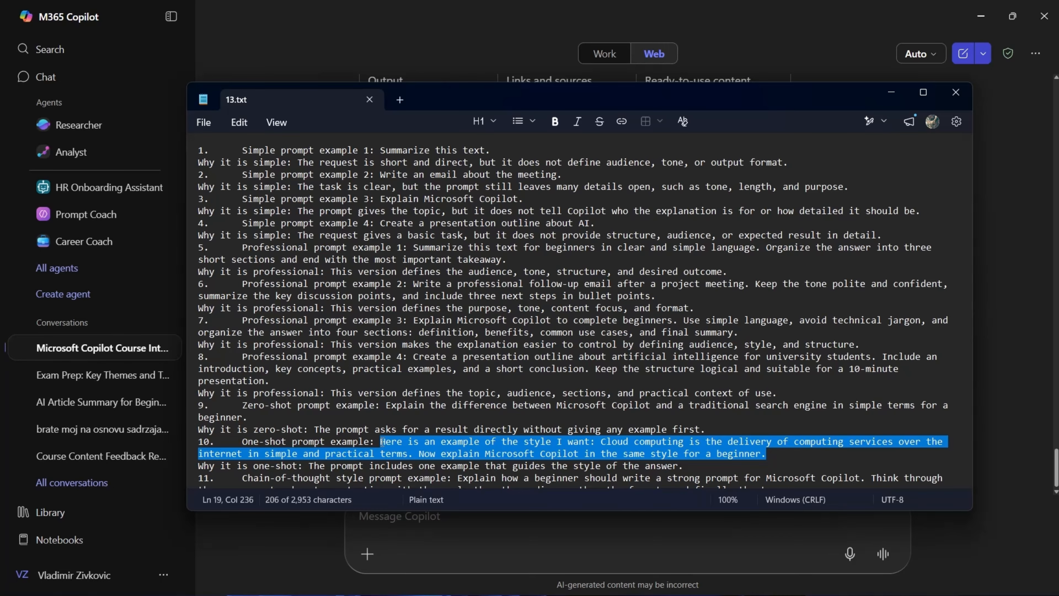
Step: Return to M365 Copilot and send the copied one-shot prompt asking for an explanation of Microsoft Copilot in the cloud computing example's style
click(498, 530)
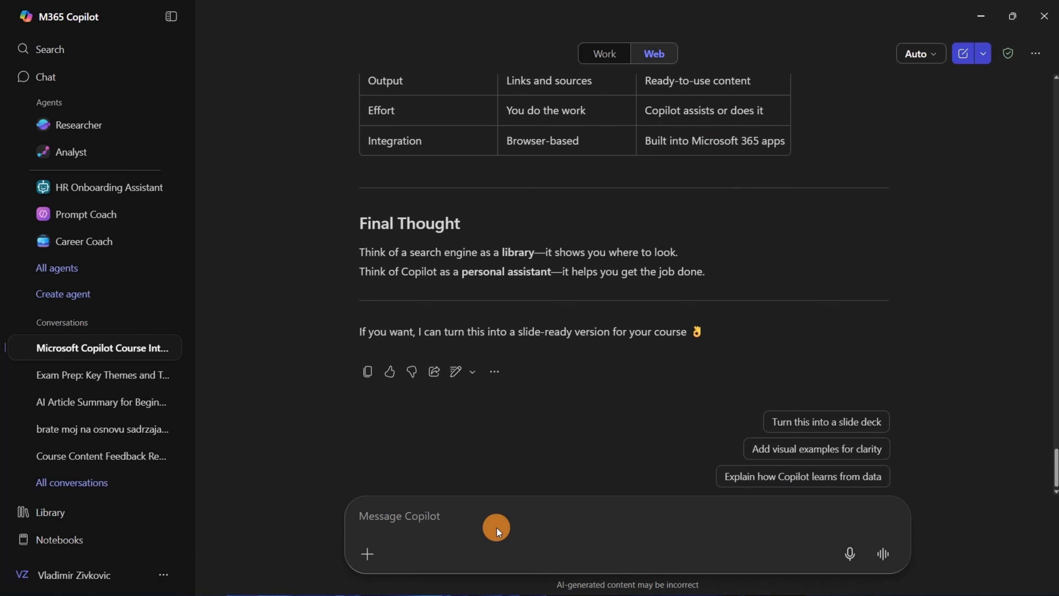
click(470, 509)
key(ctrl+v)
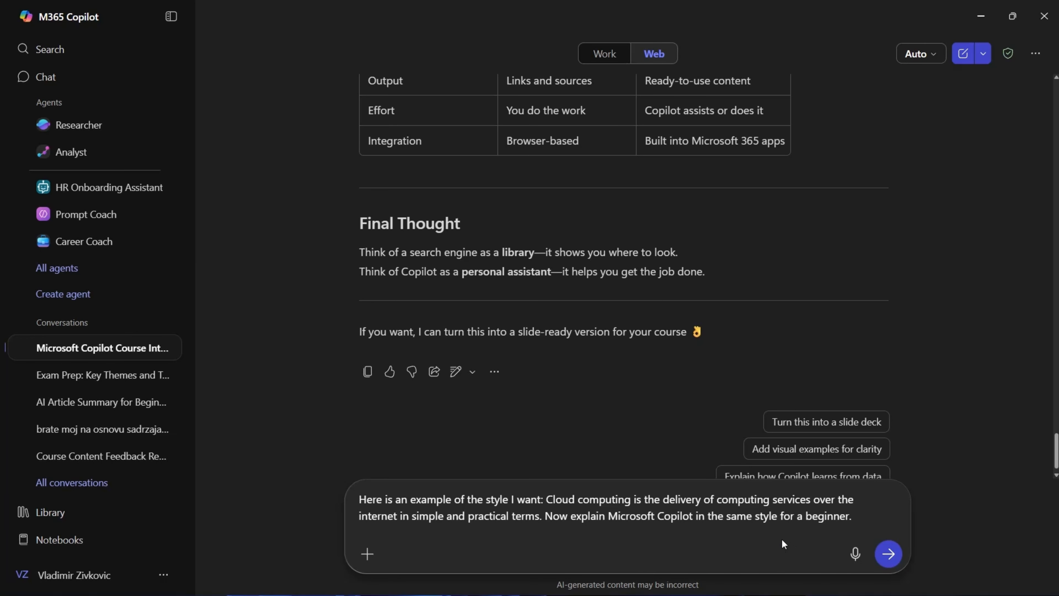
click(884, 550)
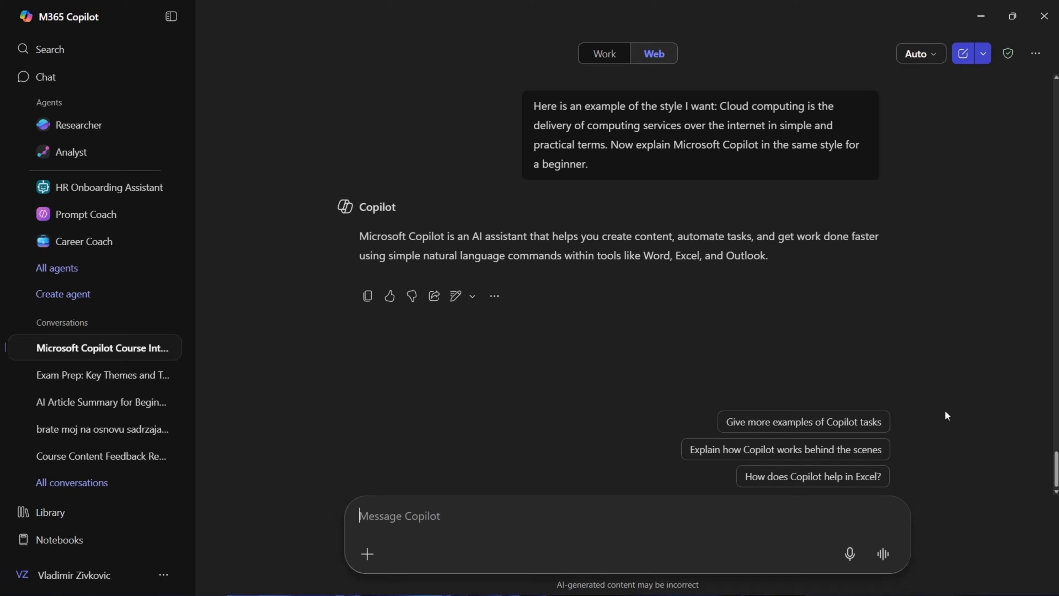
Step: Switch to 13.txt in Notepad and copy the chain-of-thought style prompt example, from "Explain how a beginner" to "finally the tone."
click(814, 579)
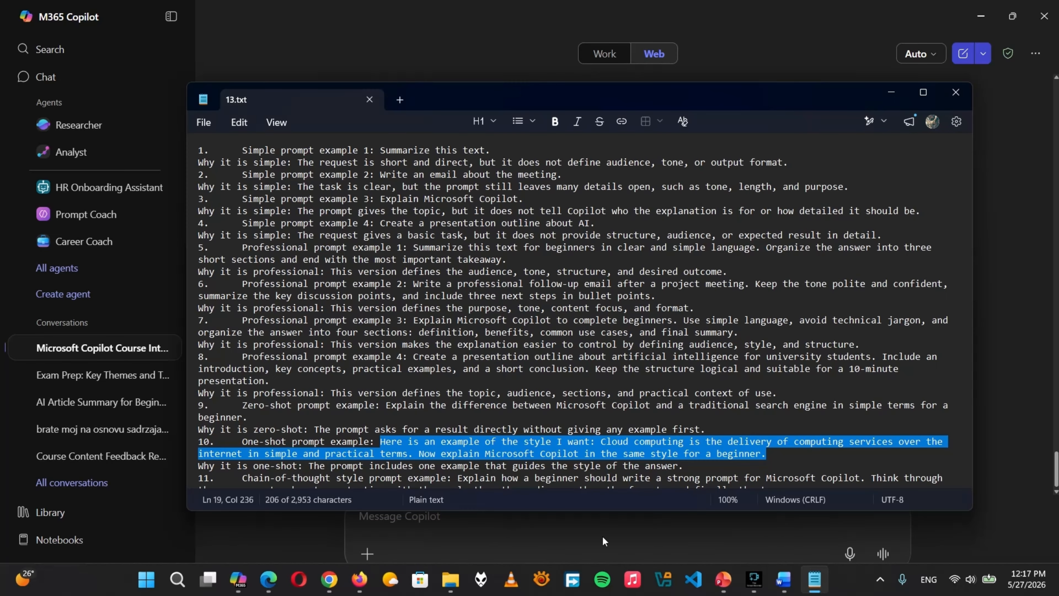
scroll(315, 435, down, 1)
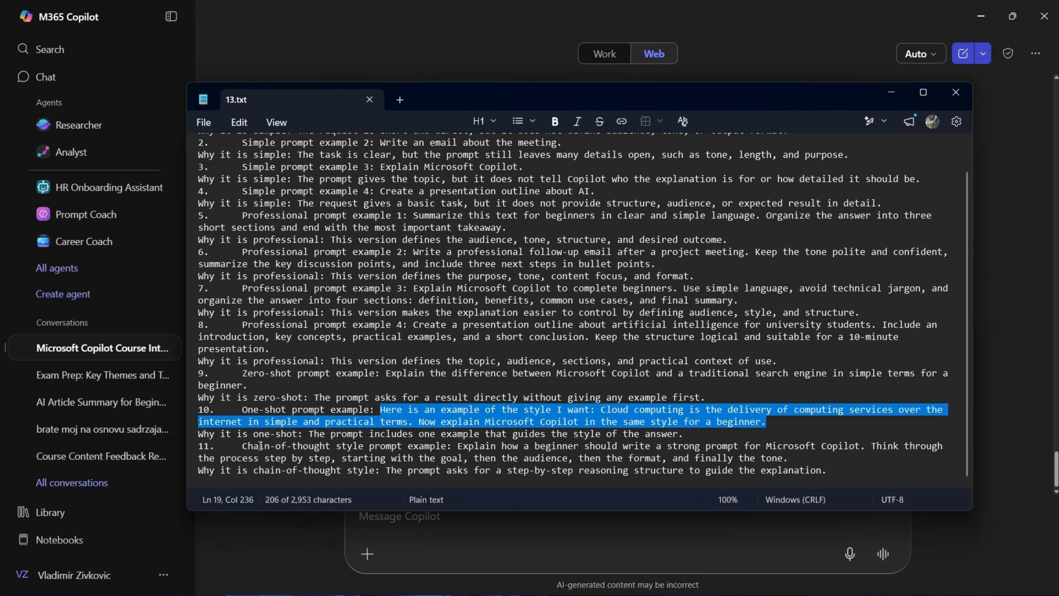
click(458, 446)
key(shift+Down)
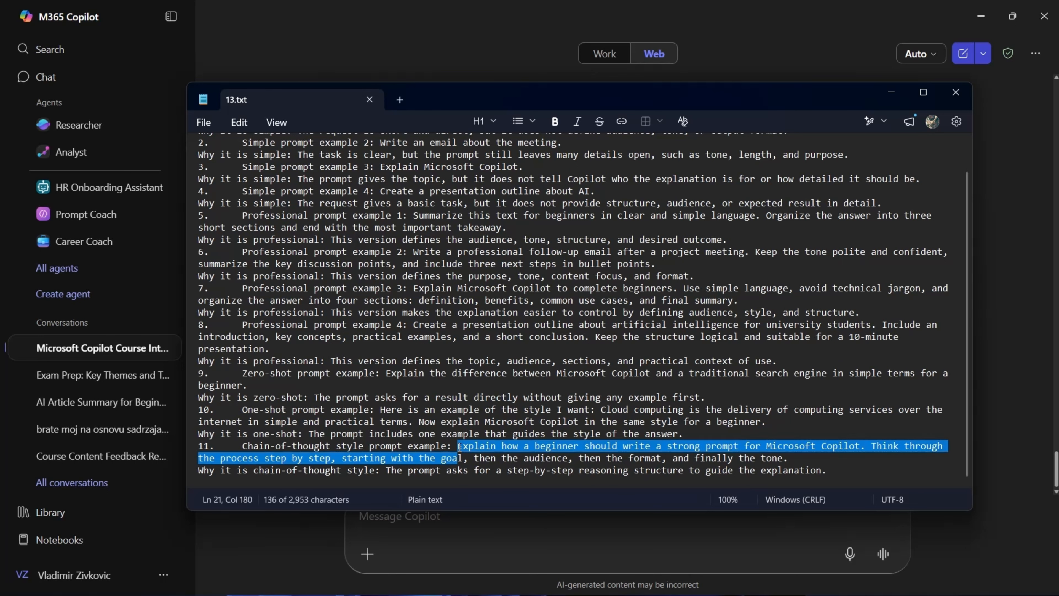
key(shift+Down)
key(shift+Left)
key(shift+Left)
key(shift+Left)
key(shift+Left)
key(shift+Left)
key(shift+Left)
key(shift+Left)
key(shift+Left)
key(shift+Left)
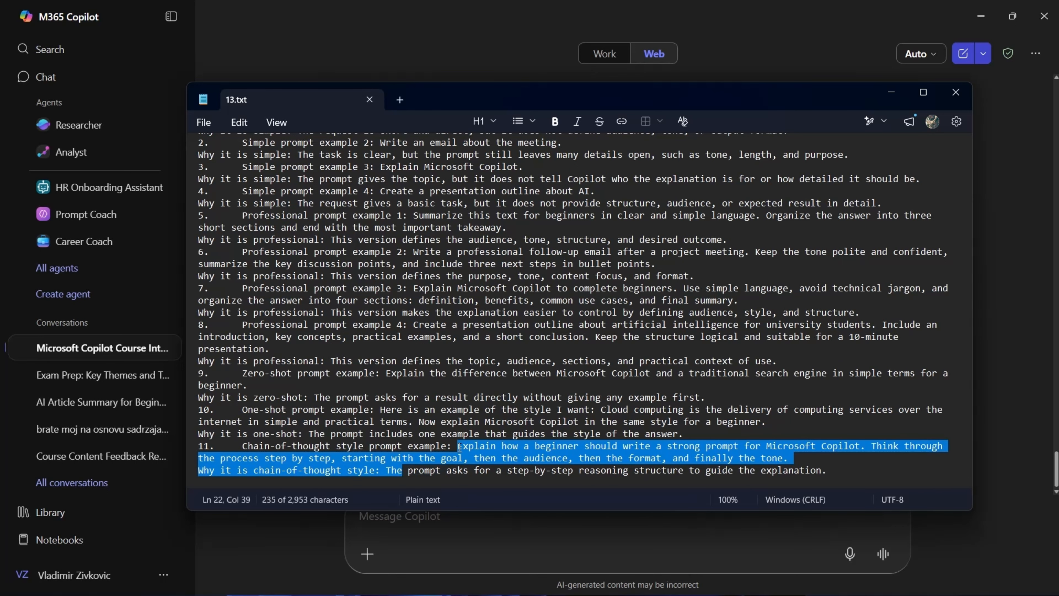
key(shift+Left)
key(shift+Left)
key(shift+Left)
key(shift+Left)
key(shift+Left)
key(shift+Left)
key(shift+Left)
key(shift+Left)
key(shift+Left)
key(shift+Left)
key(shift+Left)
key(shift+Left)
key(shift+Left)
key(shift+Left)
key(shift+Left)
key(shift+Left)
key(shift+Left)
key(shift+Left)
key(shift+Left)
key(shift+Left)
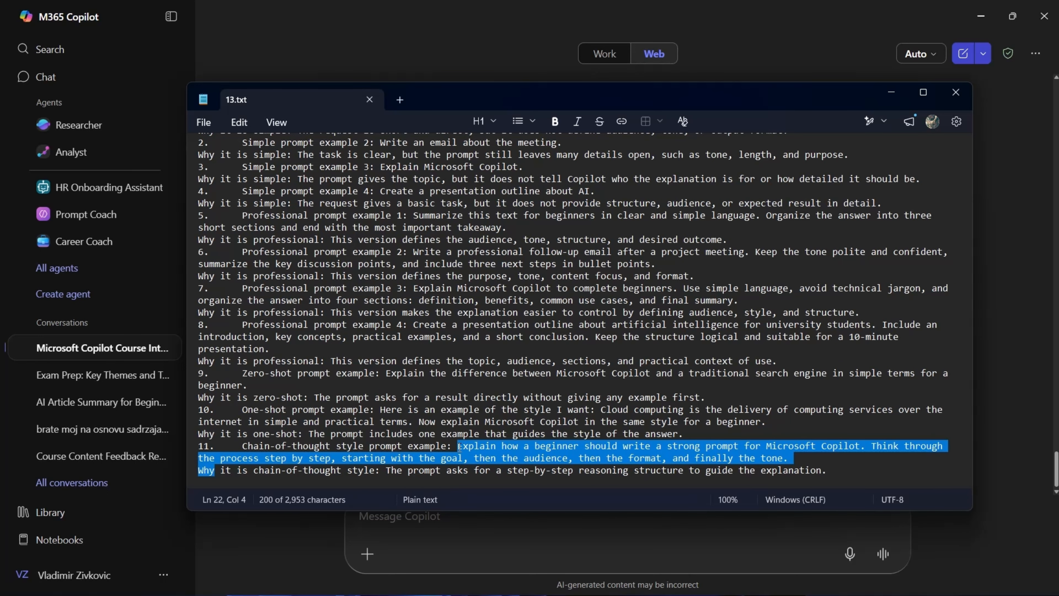
key(shift+Left)
key(shift+Left)
key(shift+Left)
key(shift+Left)
key(ctrl+c)
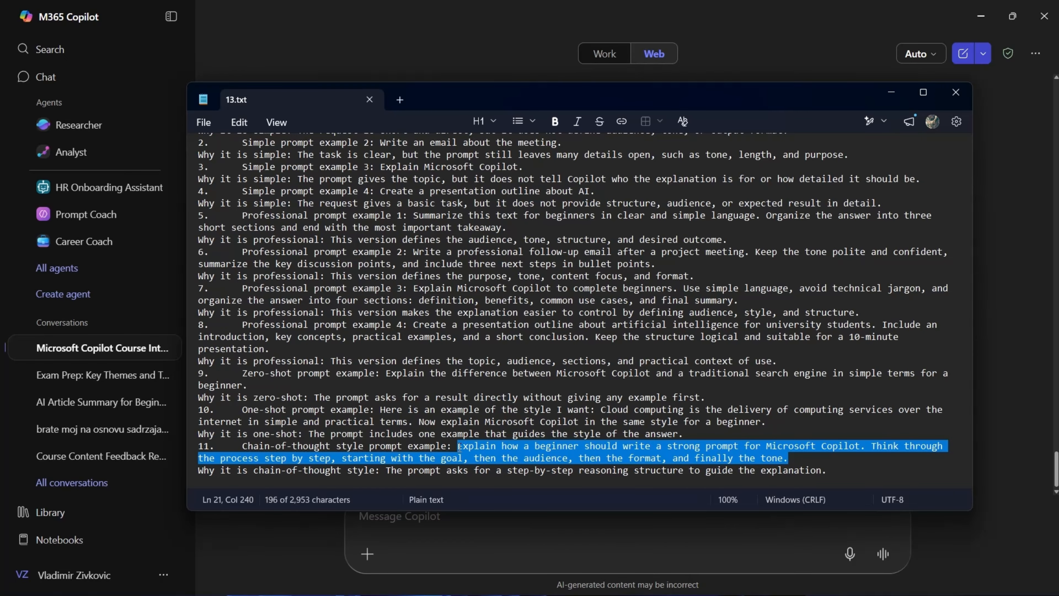
Step: Return to M365 Copilot, paste the chain-of-thought prompt, view the available response modes, and send the prompt in Auto mode
click(496, 530)
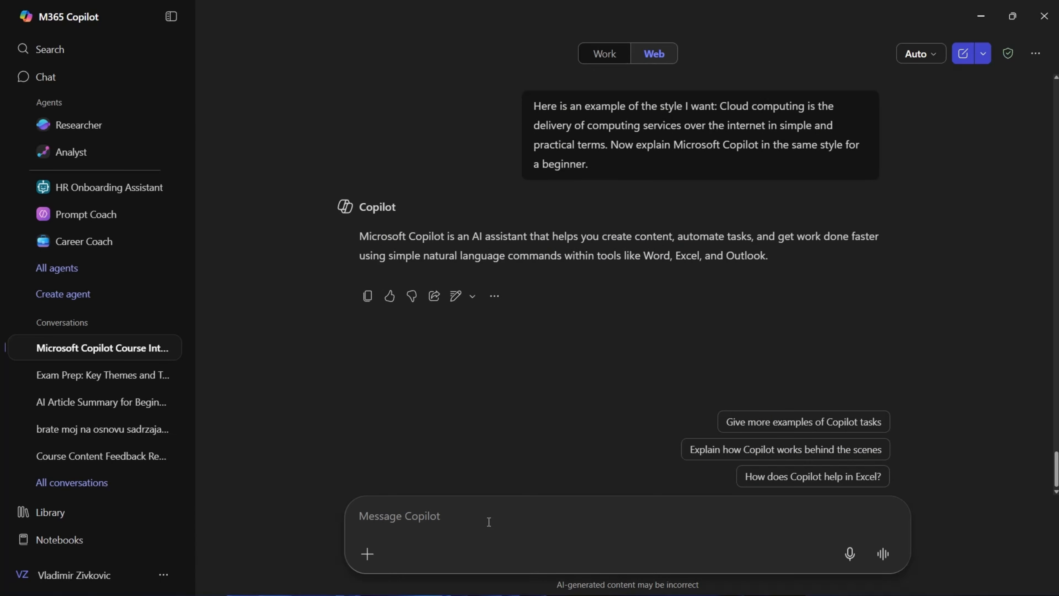
click(479, 509)
key(ctrl+v)
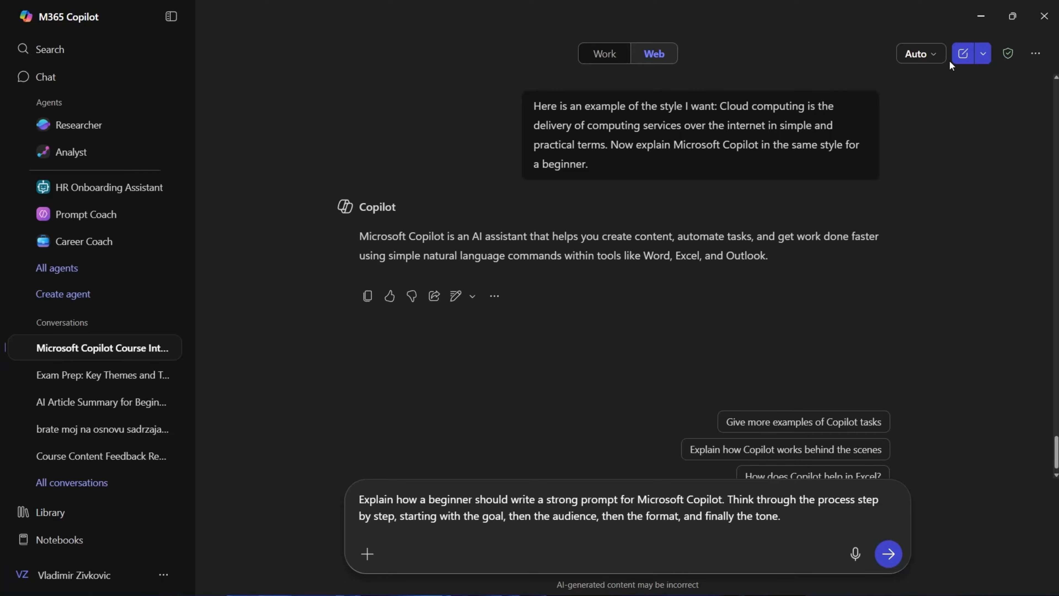
click(921, 53)
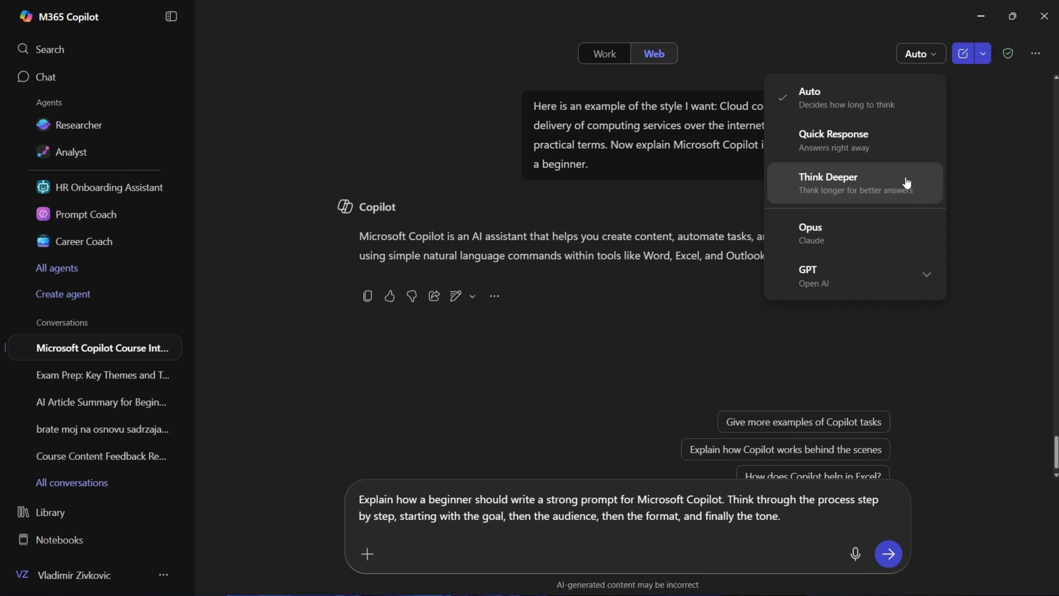
click(978, 239)
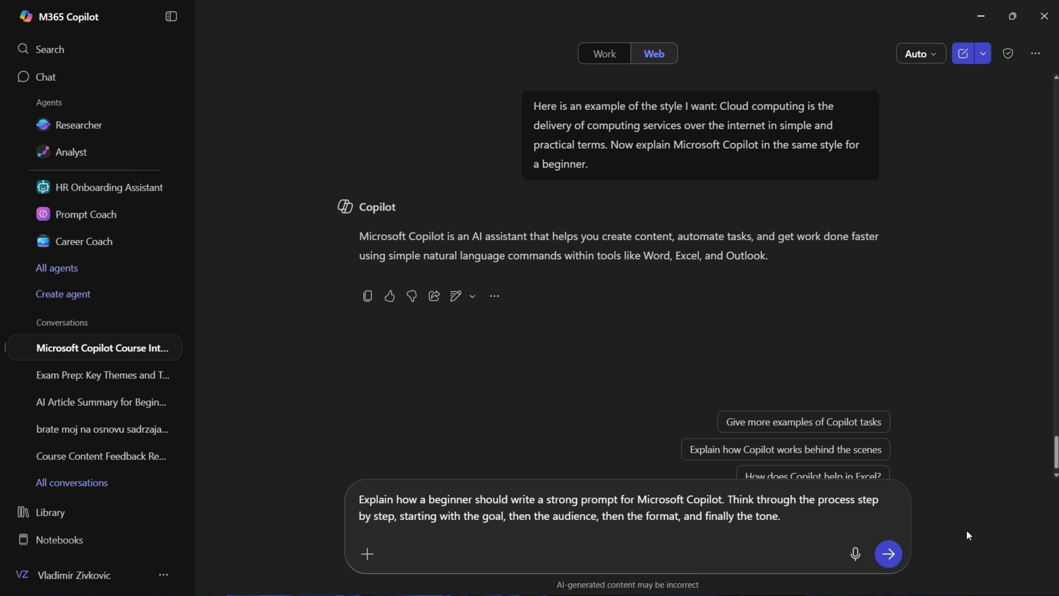
click(892, 554)
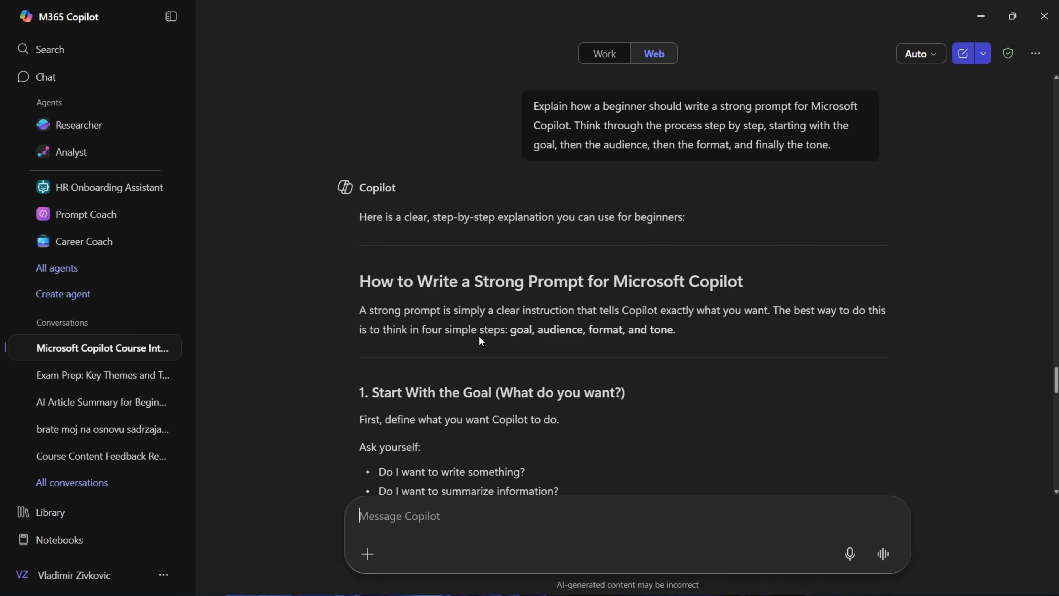
Step: Review the end of the chain-of-thought response, and open the custom instructions editor in the Personalization chat settings
scroll(876, 446, down, 20)
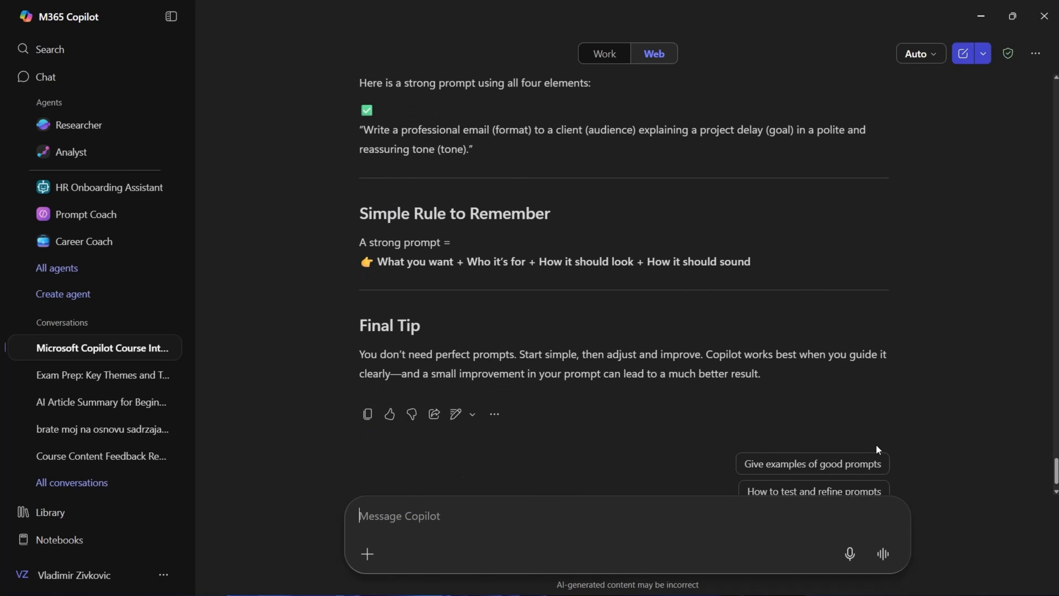
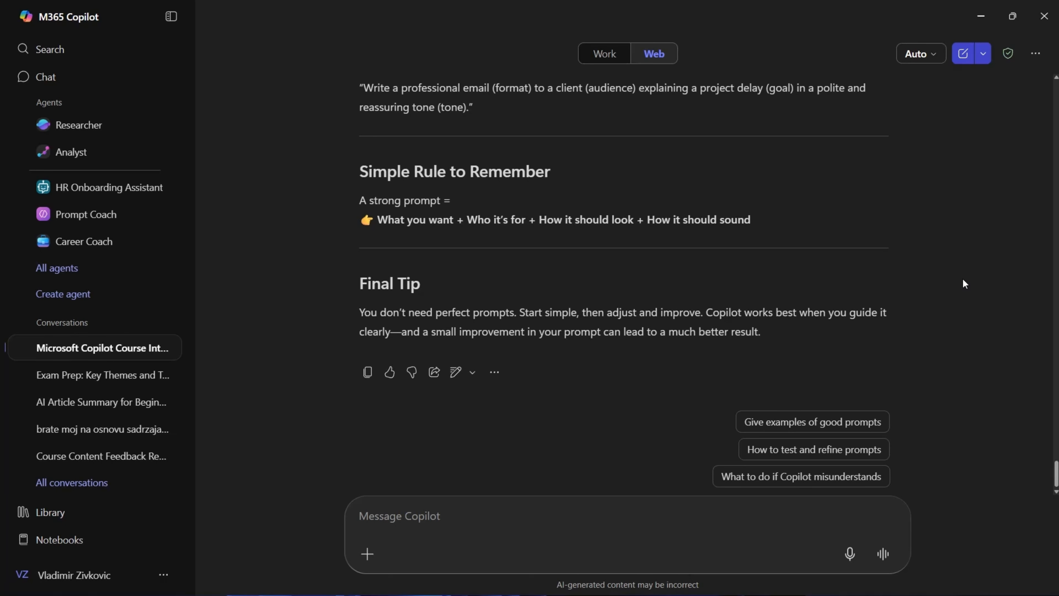
click(1035, 54)
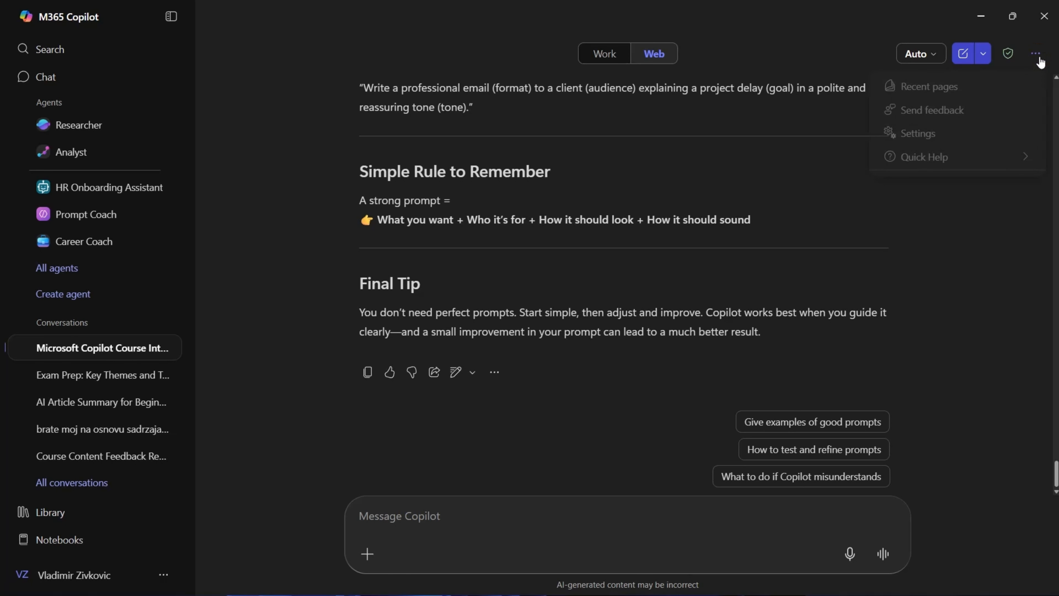
click(977, 137)
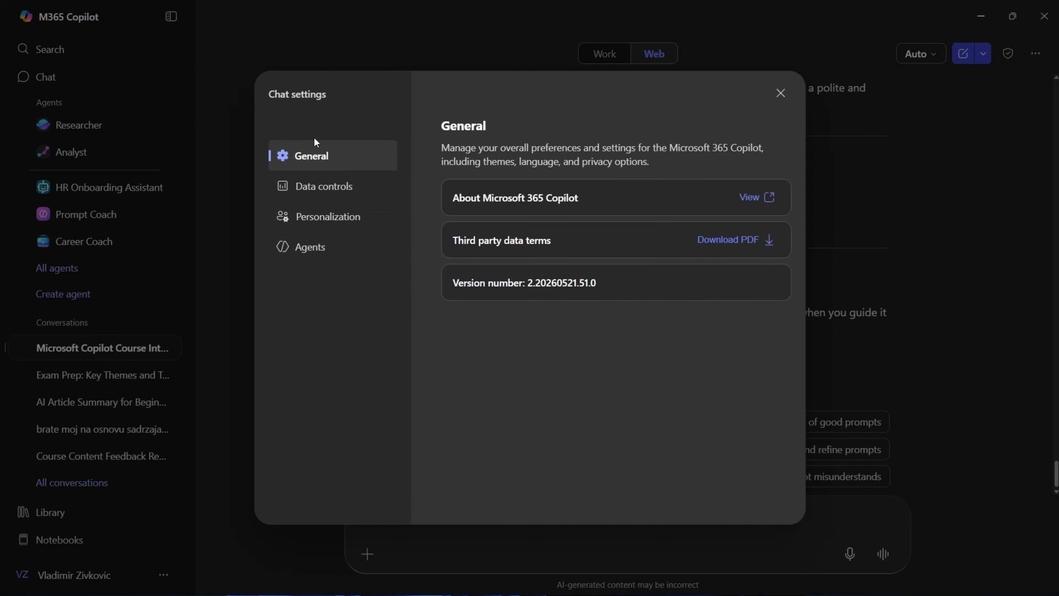
click(313, 222)
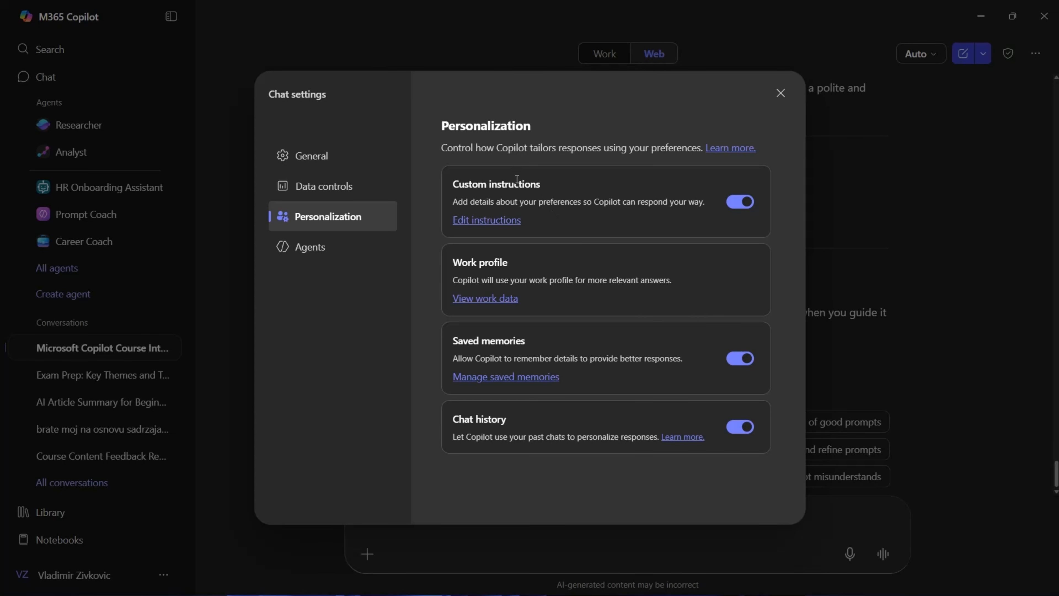
click(512, 225)
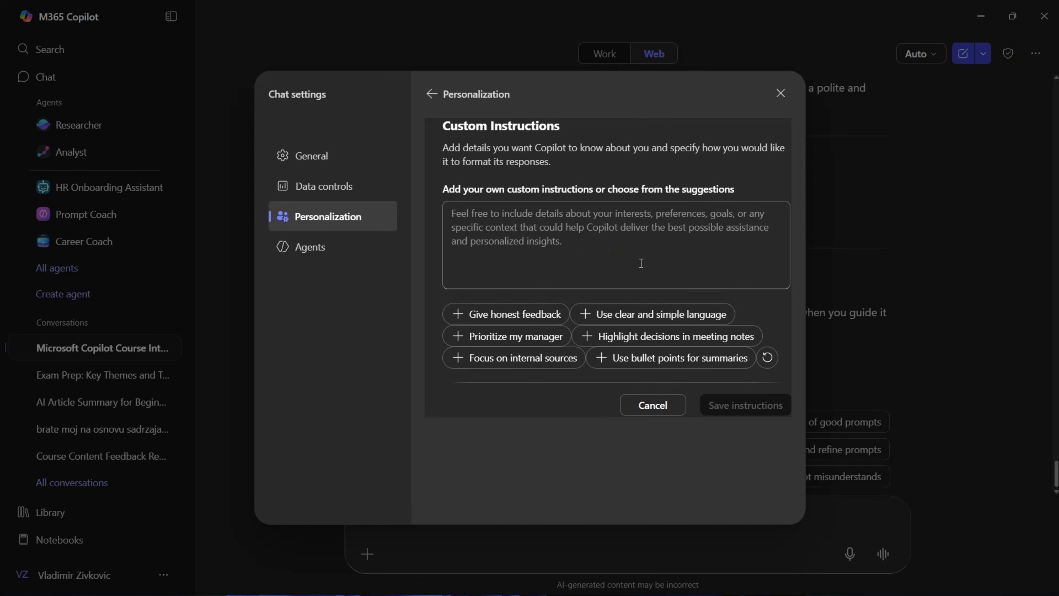
Step: Try the suggested custom instructions "Prioritize my manager" and "Use clear and simple language", discard them, and close the chat settings
click(607, 243)
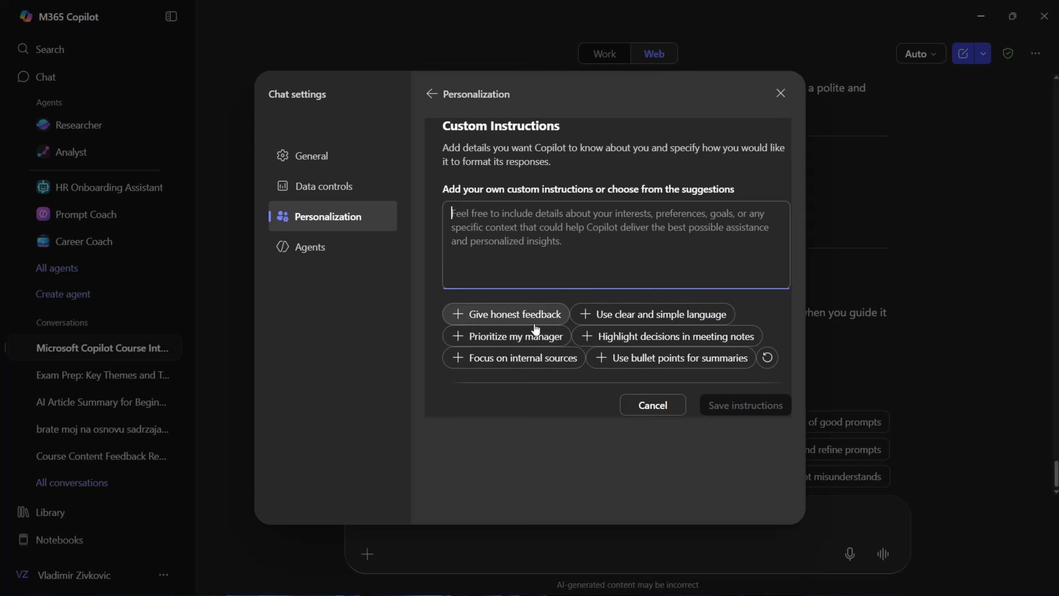
click(526, 332)
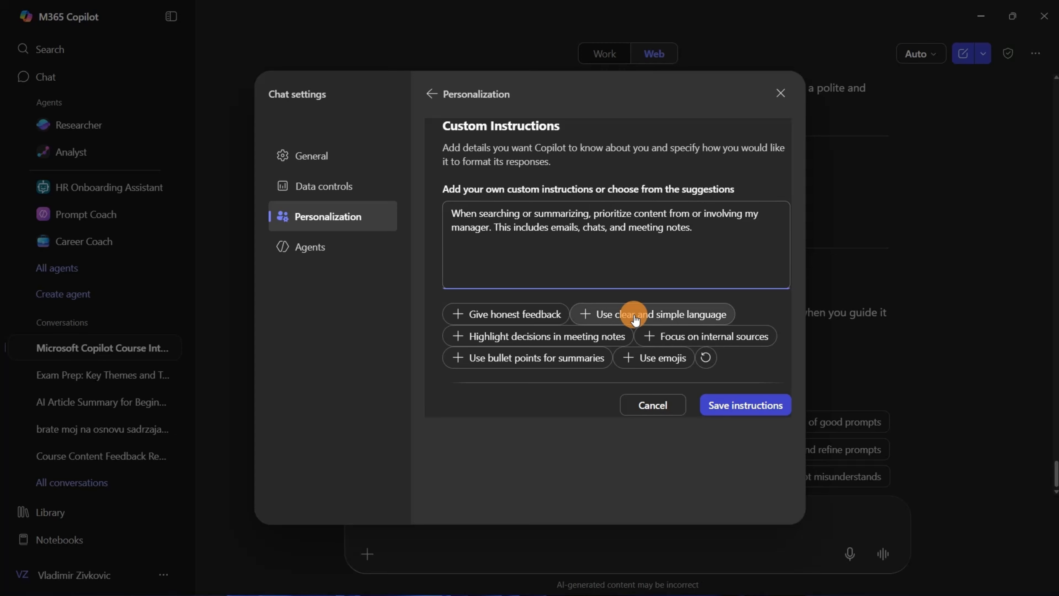
click(620, 314)
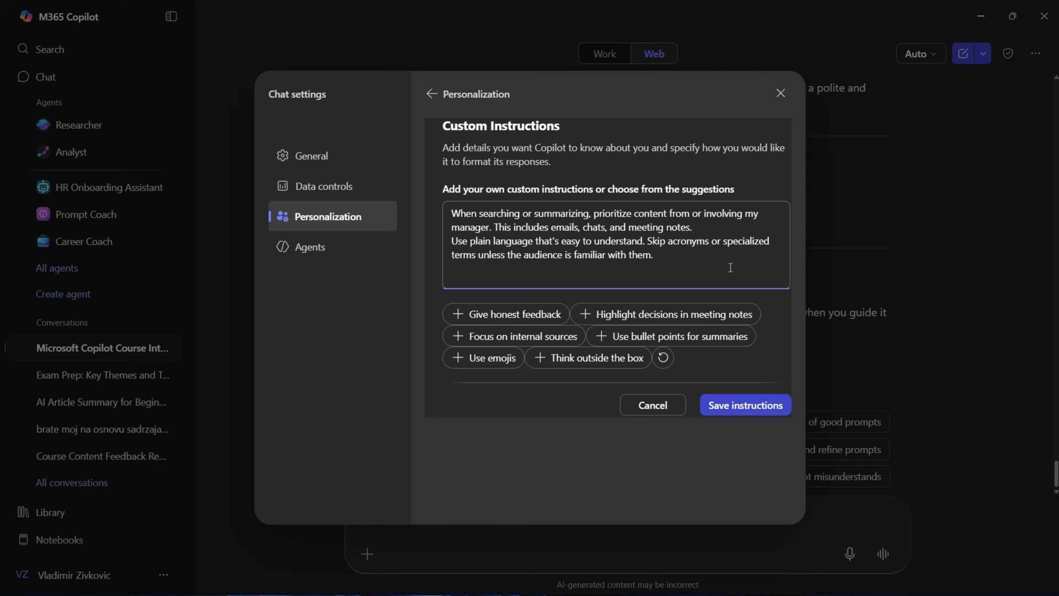
click(653, 405)
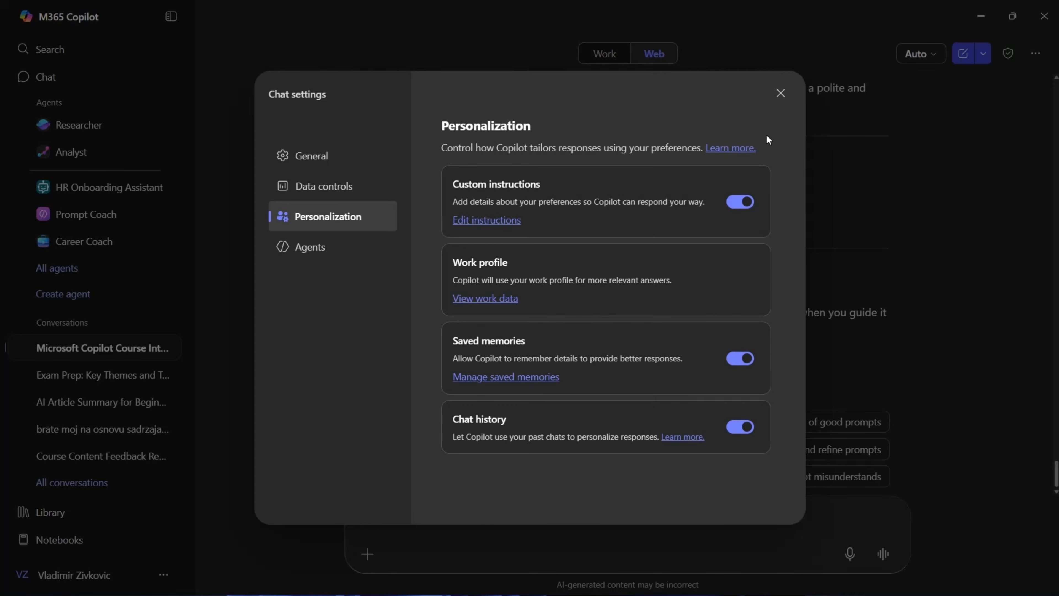
click(780, 93)
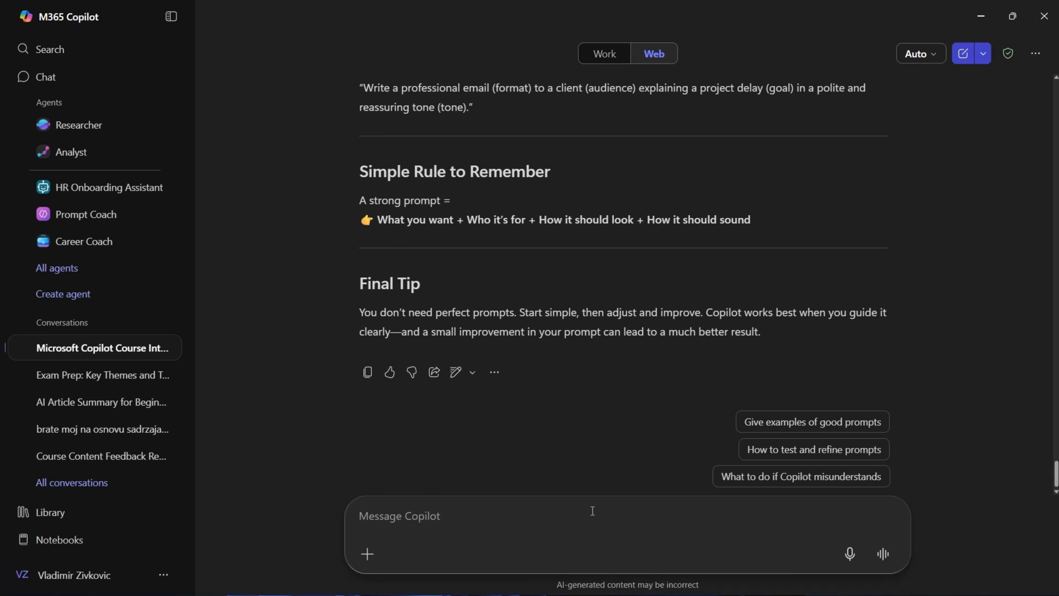
Step: Send Copilot the message "remember tHat i'm a rams fan"
text(remeb)
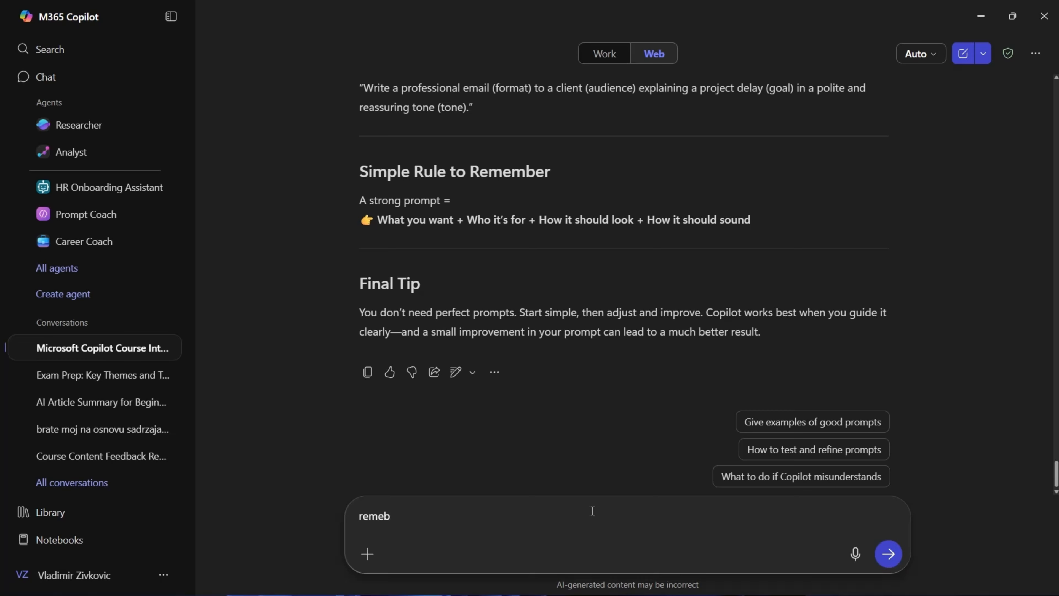
text(m)
key(BackSpace)
key(BackSpace)
text(mber tHat i'm a rams)
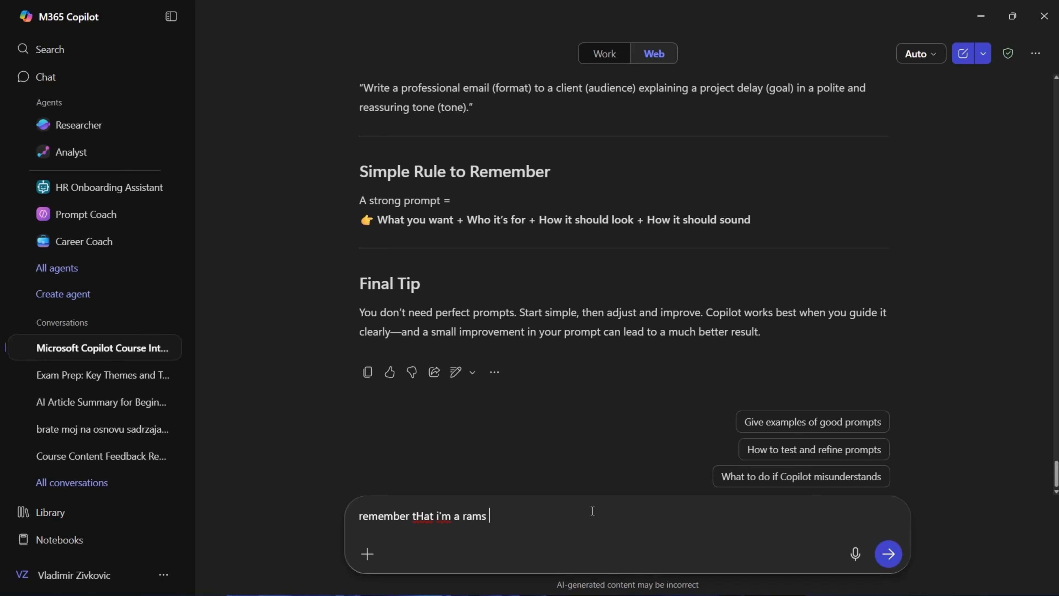
text( fan)
key(Return)
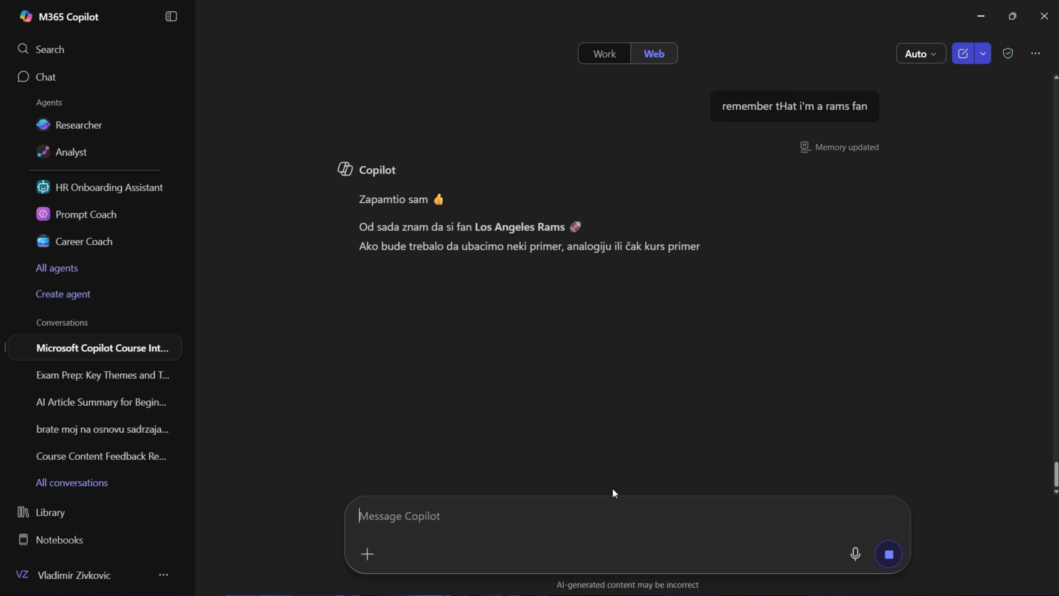
Step: View the memory update details attached to the Rams fan message, and dismiss them
click(838, 155)
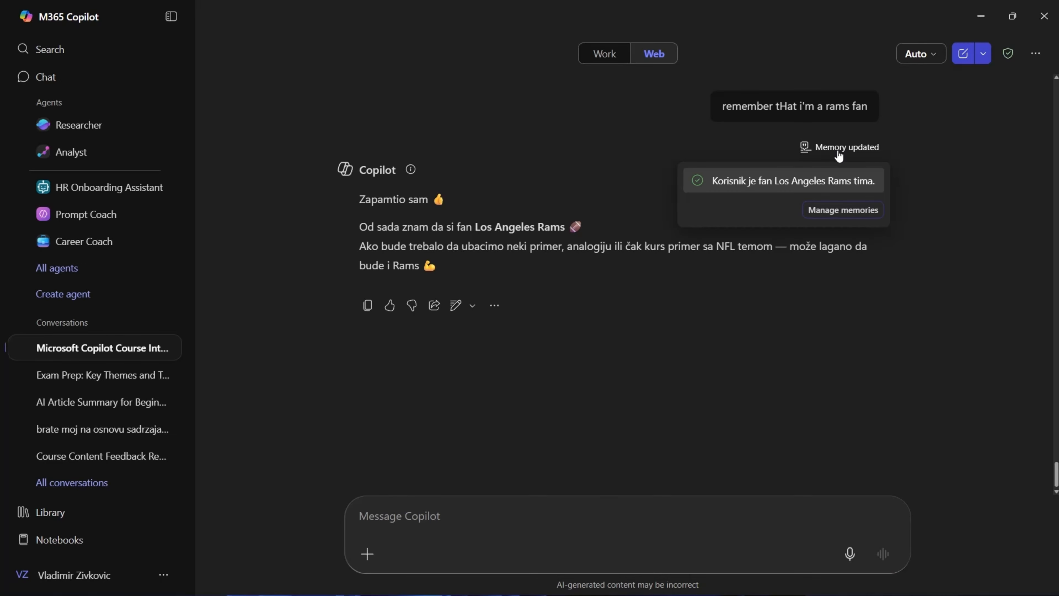
click(601, 274)
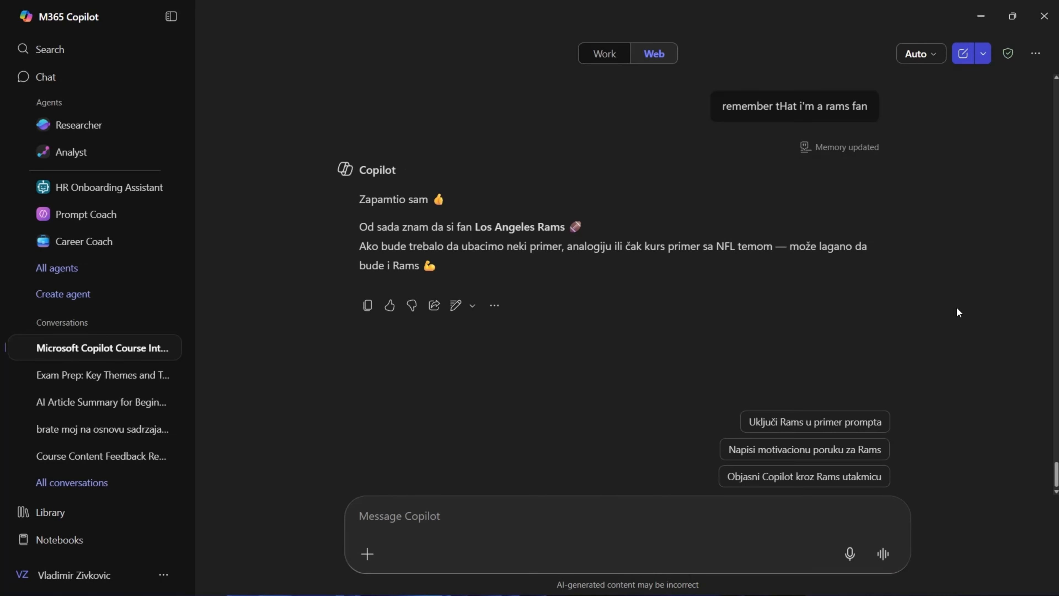
click(847, 147)
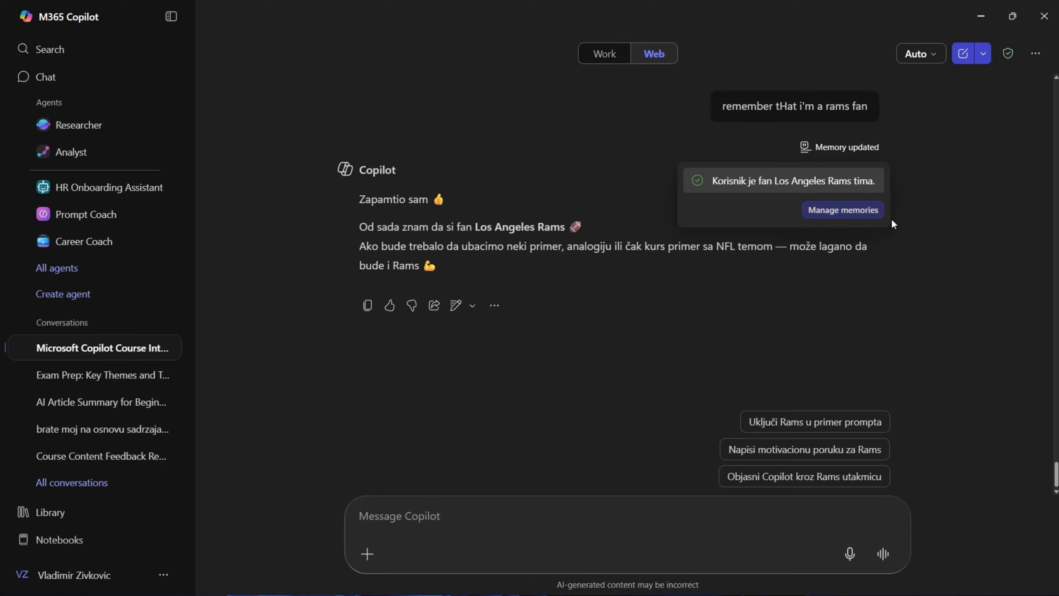
mouse_move(847, 151)
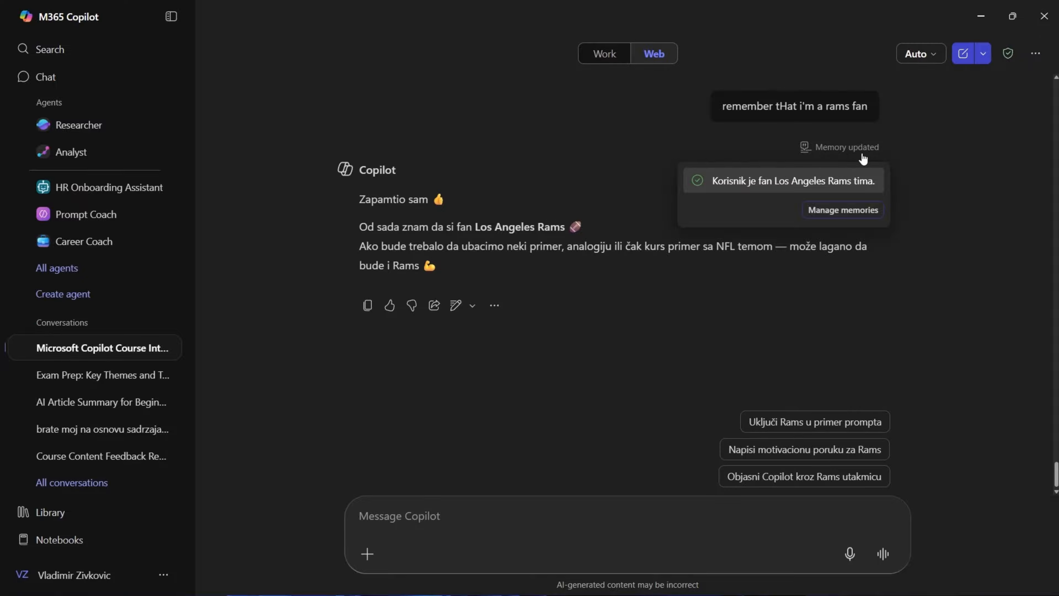
click(927, 288)
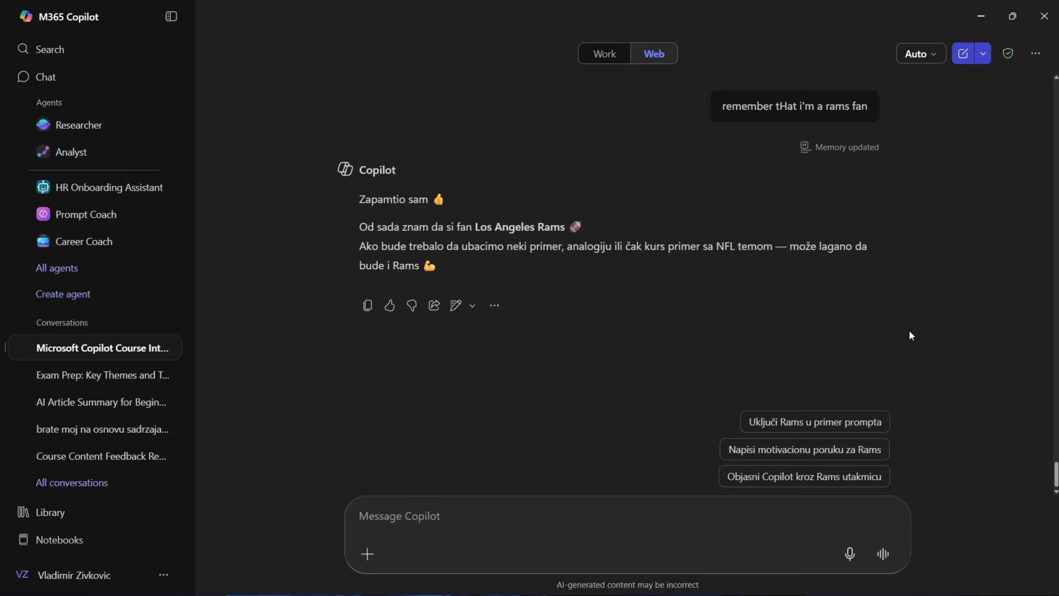
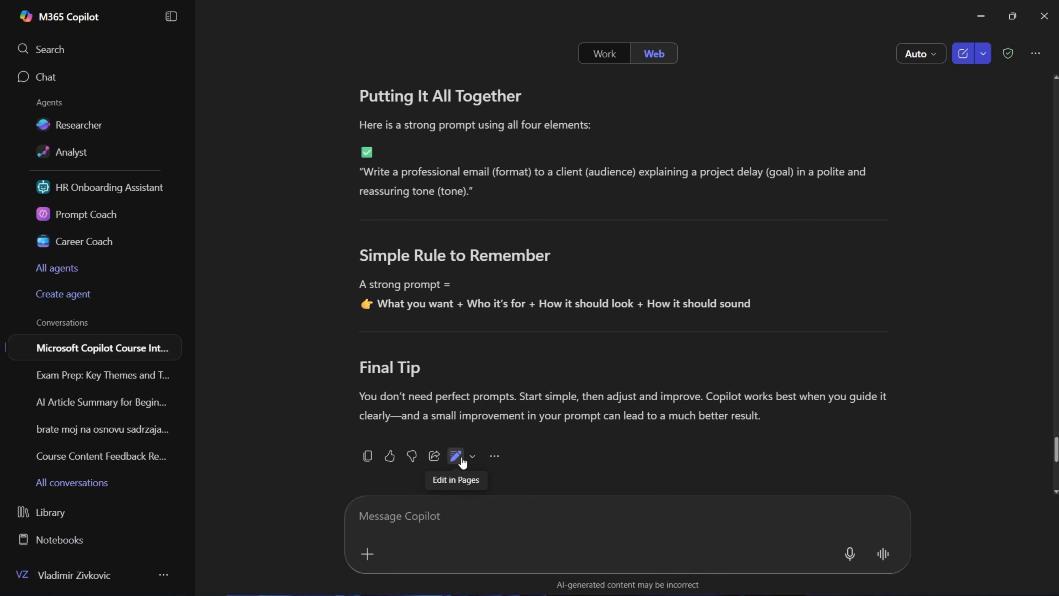
Step: Check the extra actions for the strong-prompt response, and open that response for editing in Pages
click(494, 456)
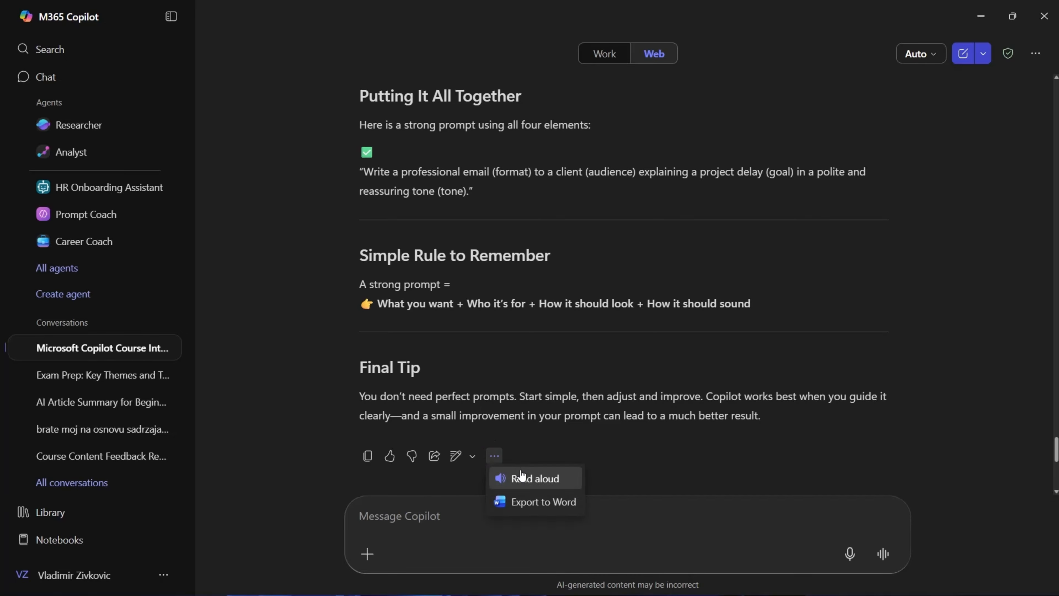
click(463, 482)
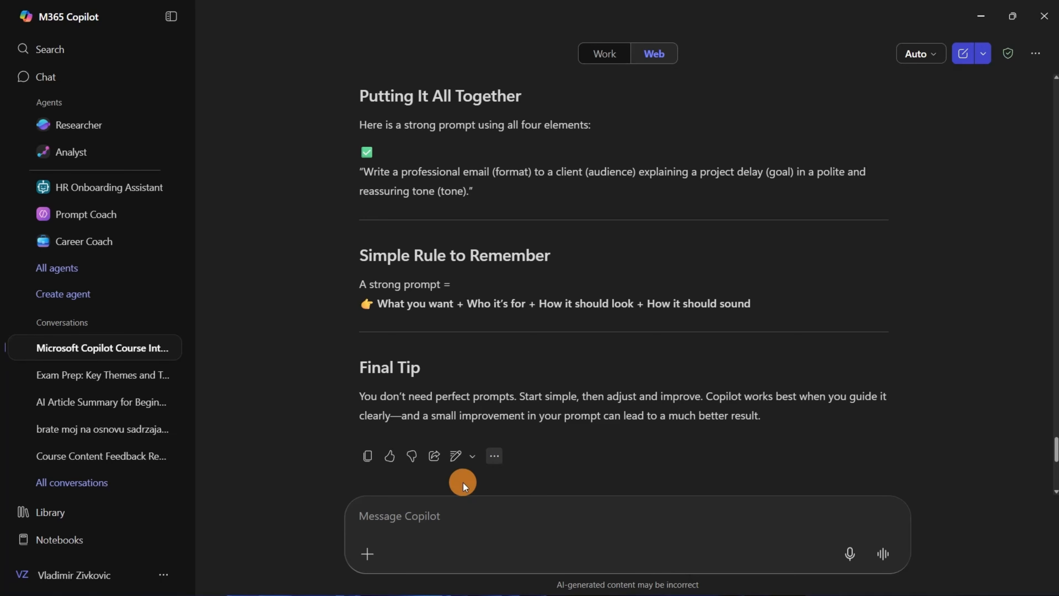
click(457, 462)
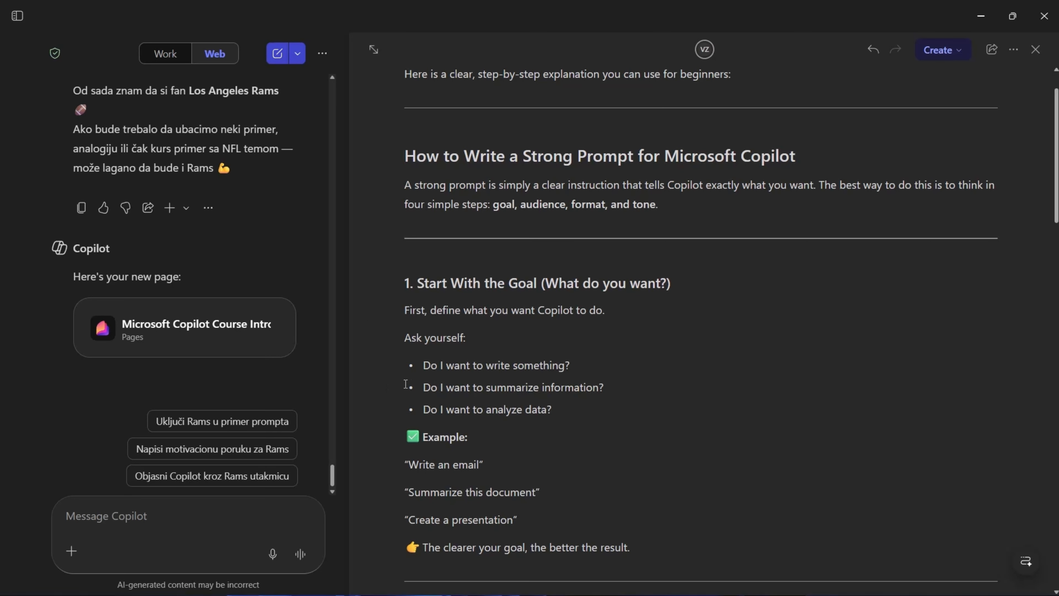
Step: Browse the insertable page elements and add a two-column table below the "Do I want to summarize information?" bullet
click(373, 387)
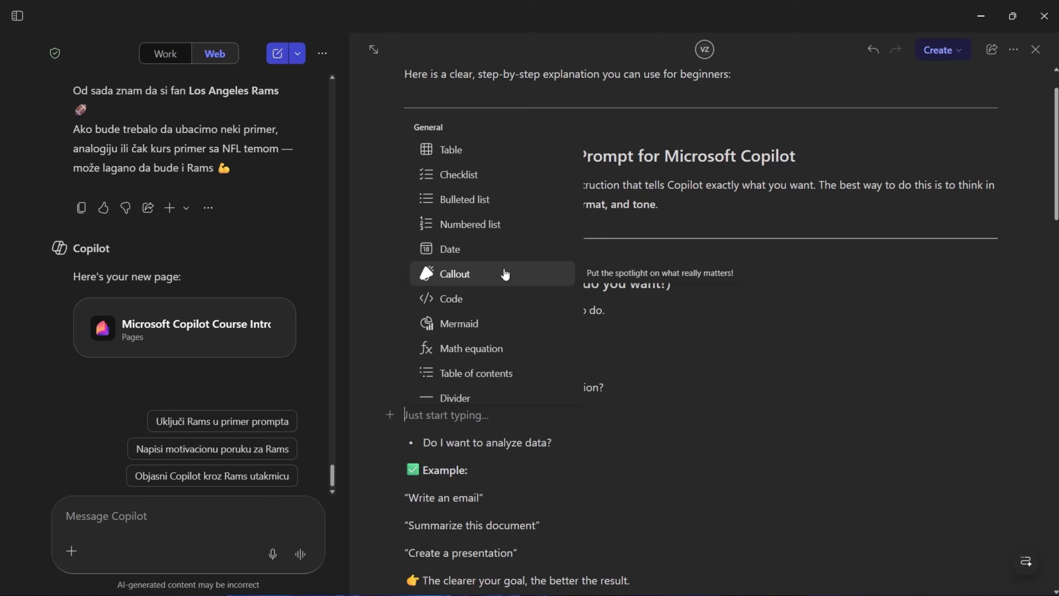
scroll(495, 324, down, 3)
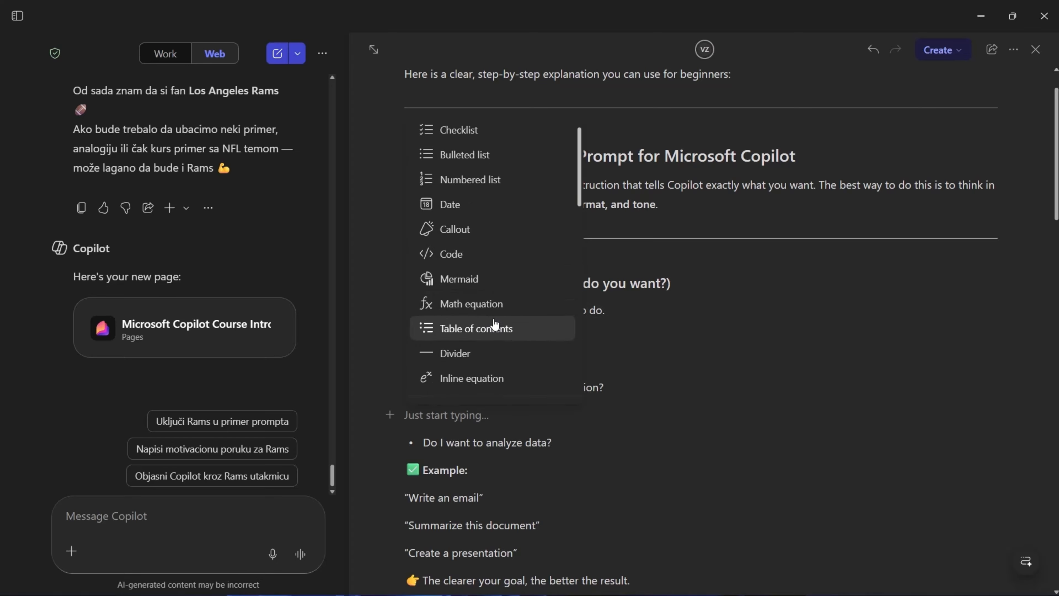
scroll(495, 324, down, 2)
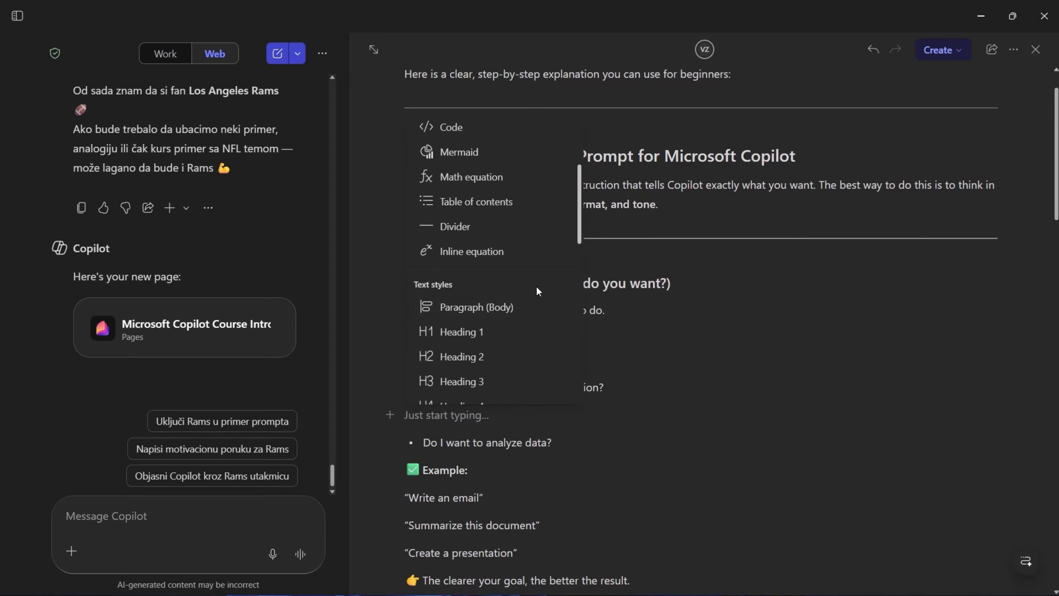
scroll(545, 288, down, 6)
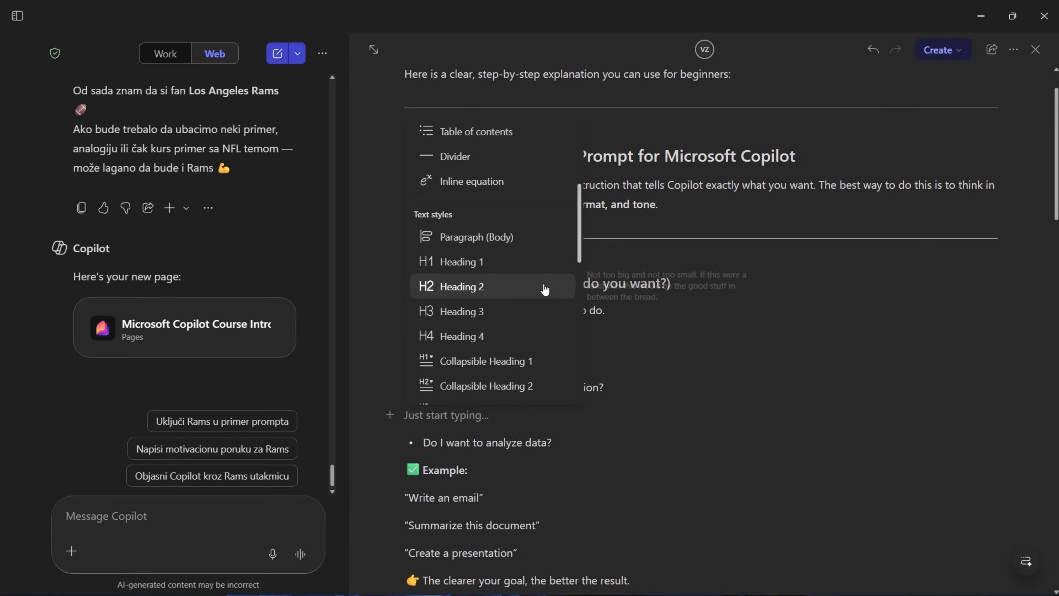
scroll(545, 288, down, 3)
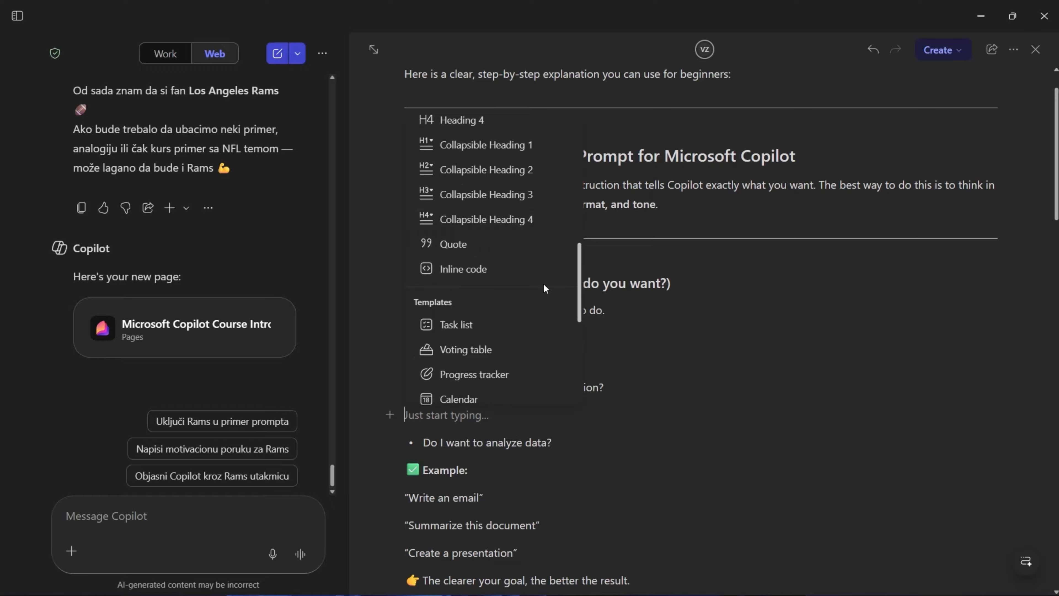
scroll(544, 288, down, 2)
scroll(544, 288, down, 6)
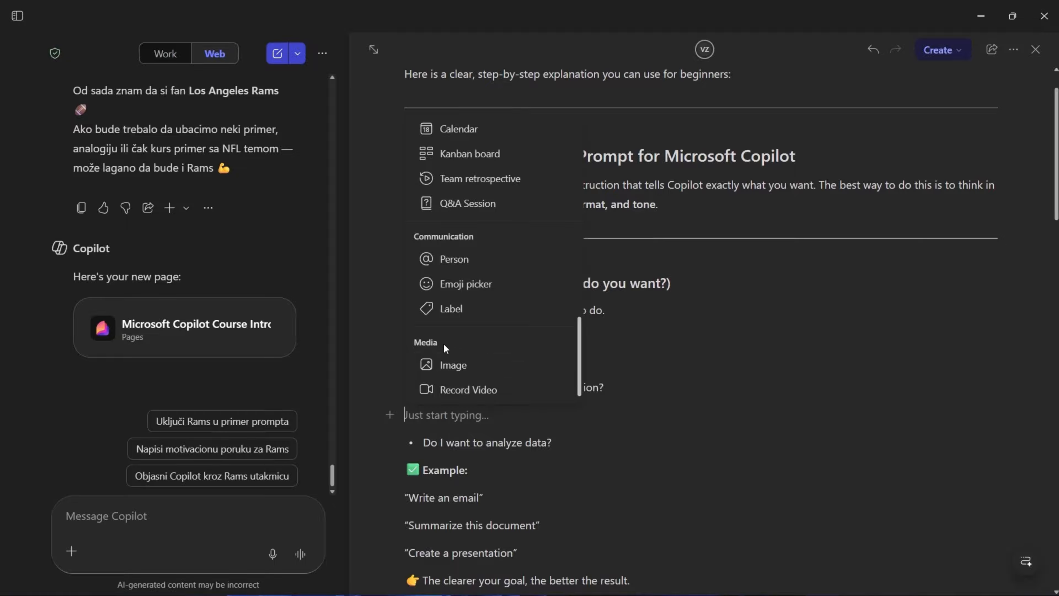
scroll(518, 321, up, 2)
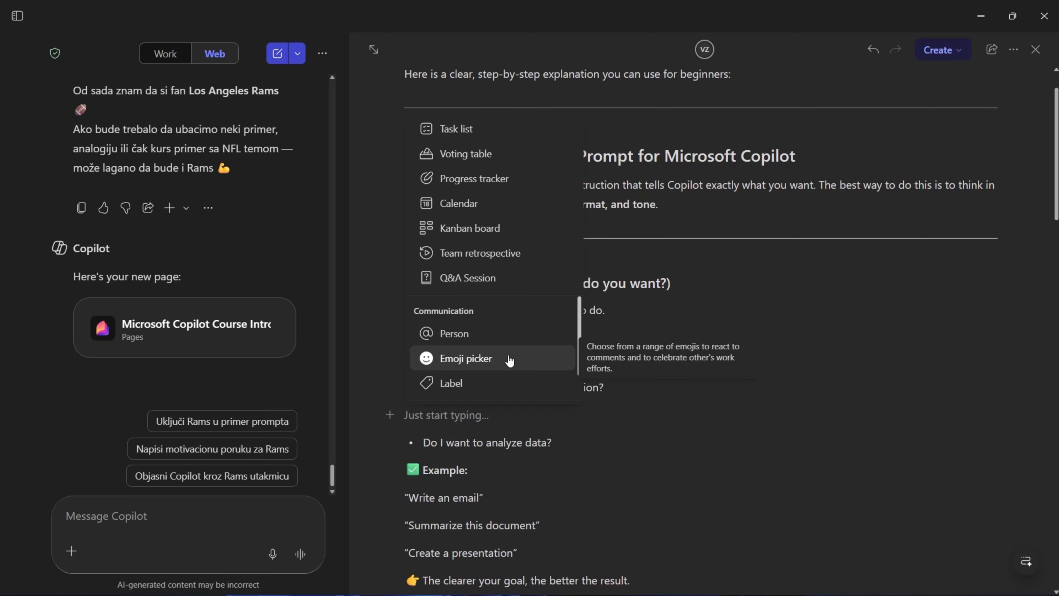
scroll(509, 360, up, 4)
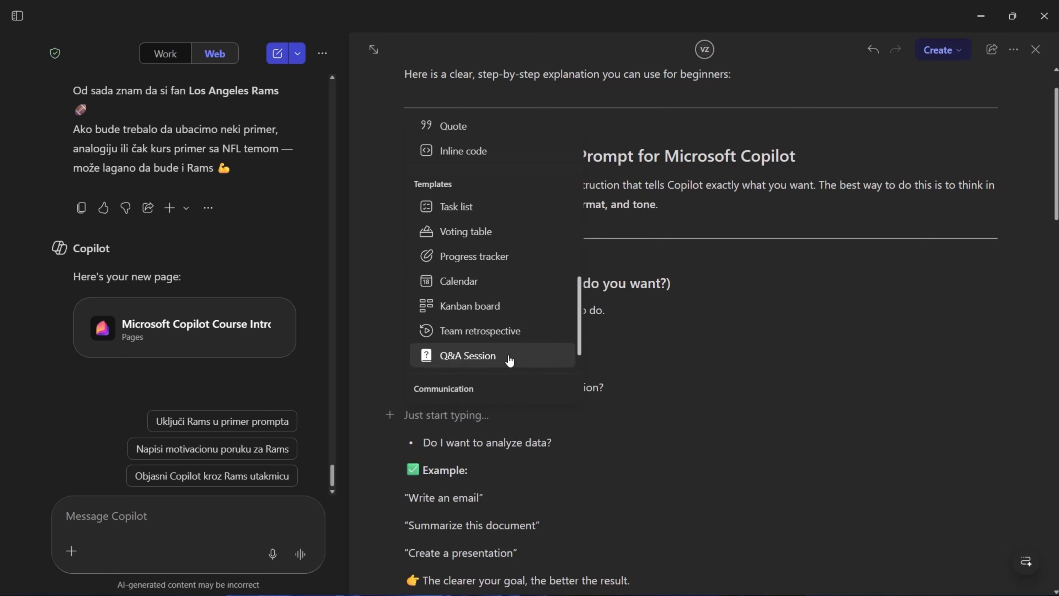
scroll(522, 257, up, 10)
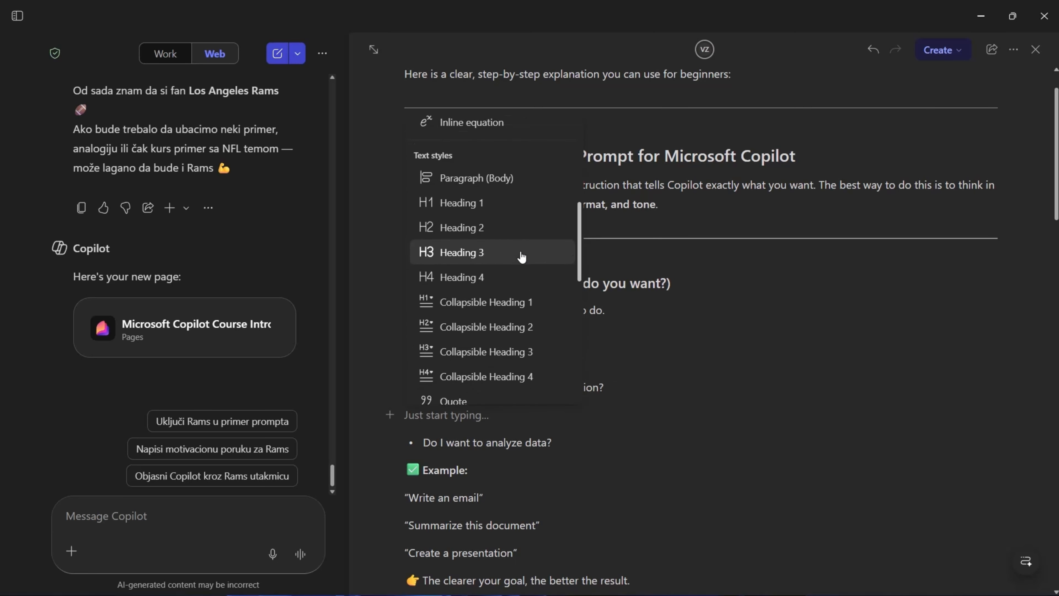
scroll(522, 253, up, 5)
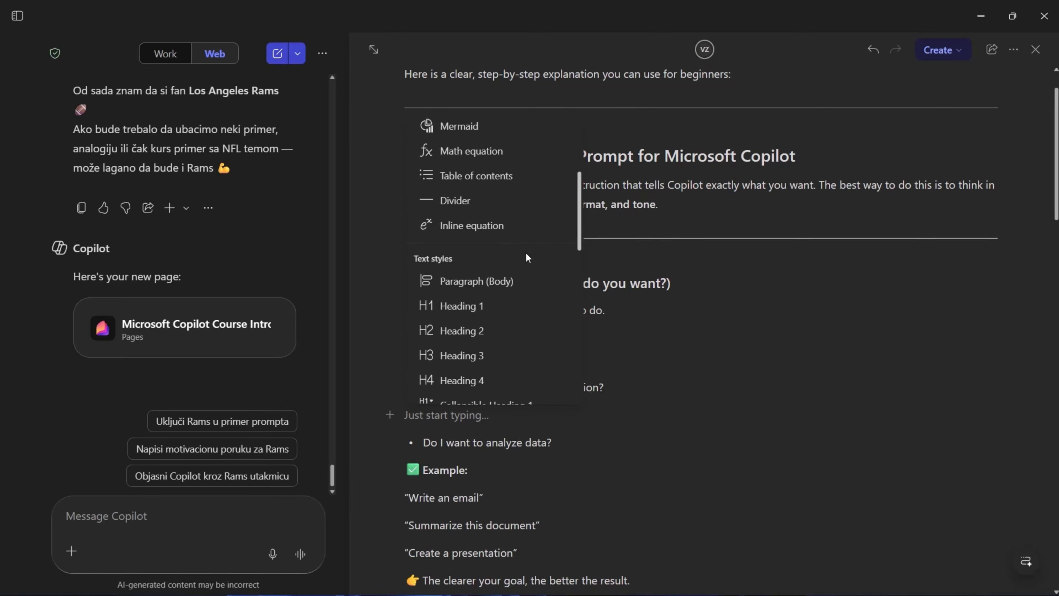
scroll(532, 237, up, 2)
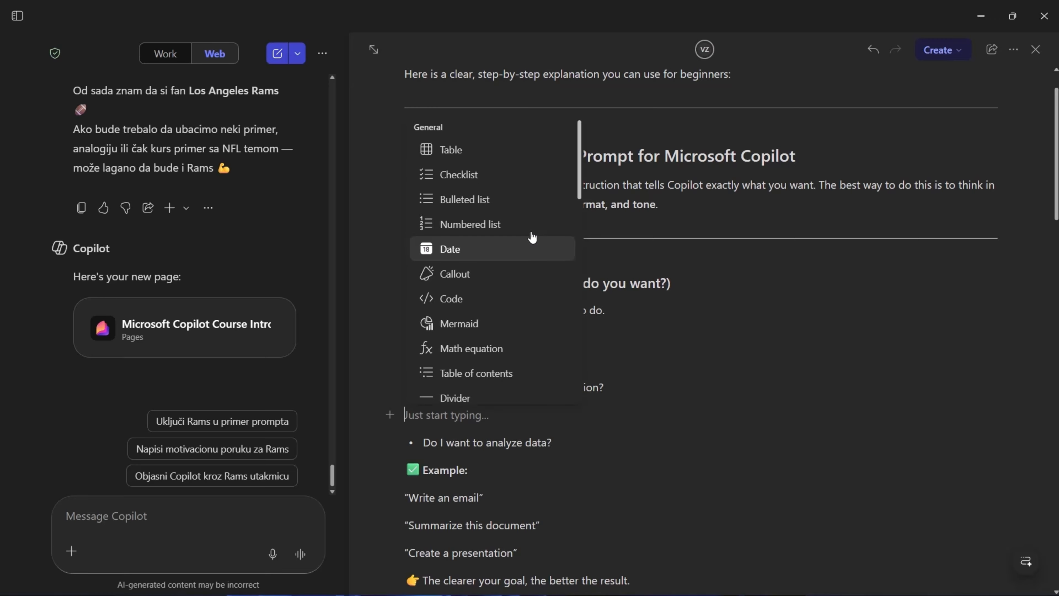
click(493, 148)
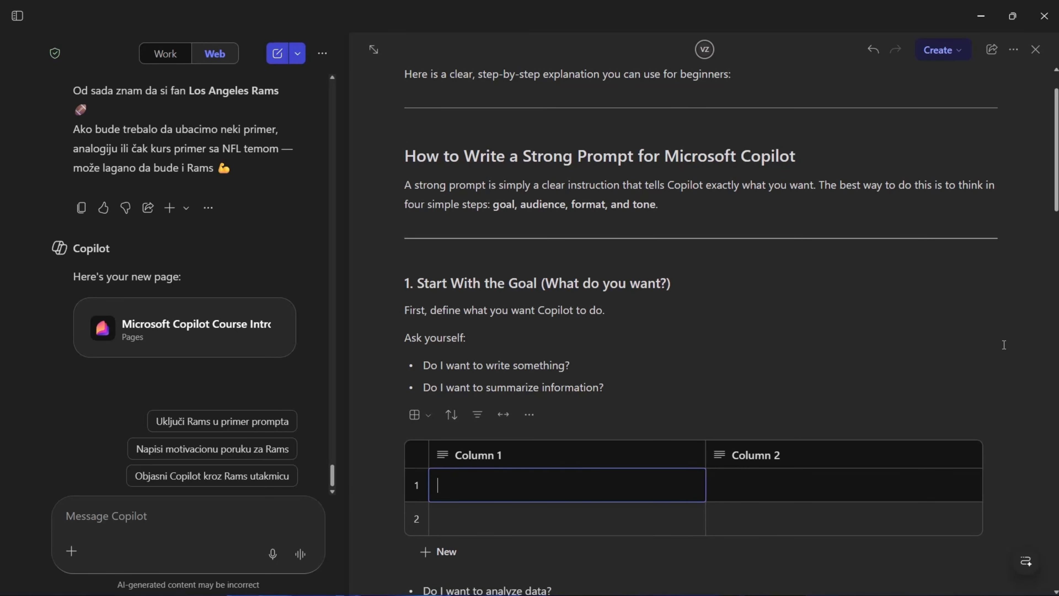
scroll(1004, 344, down, 3)
click(601, 366)
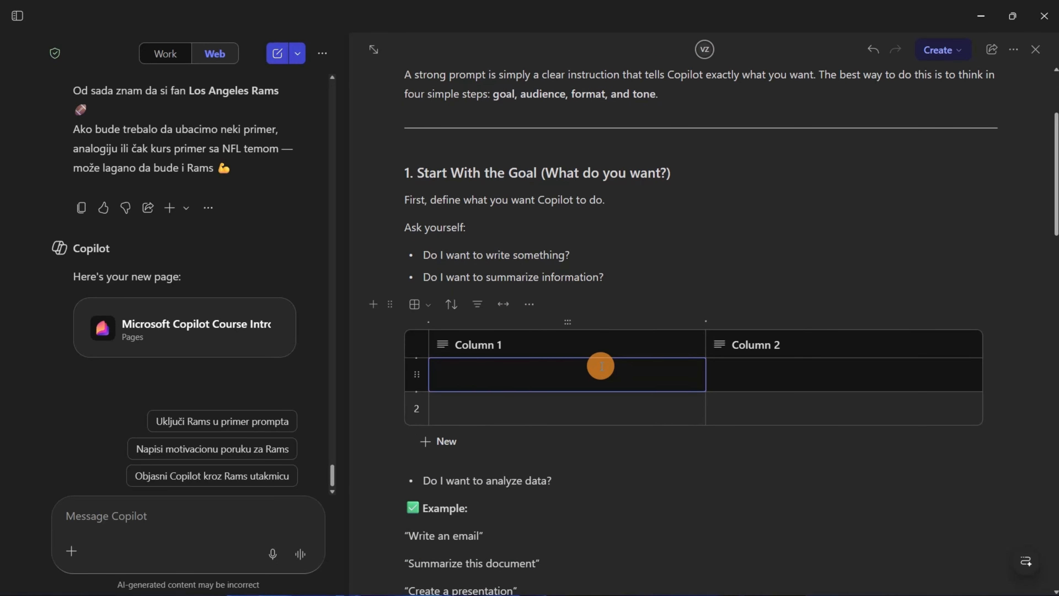
click(749, 368)
click(651, 400)
click(784, 424)
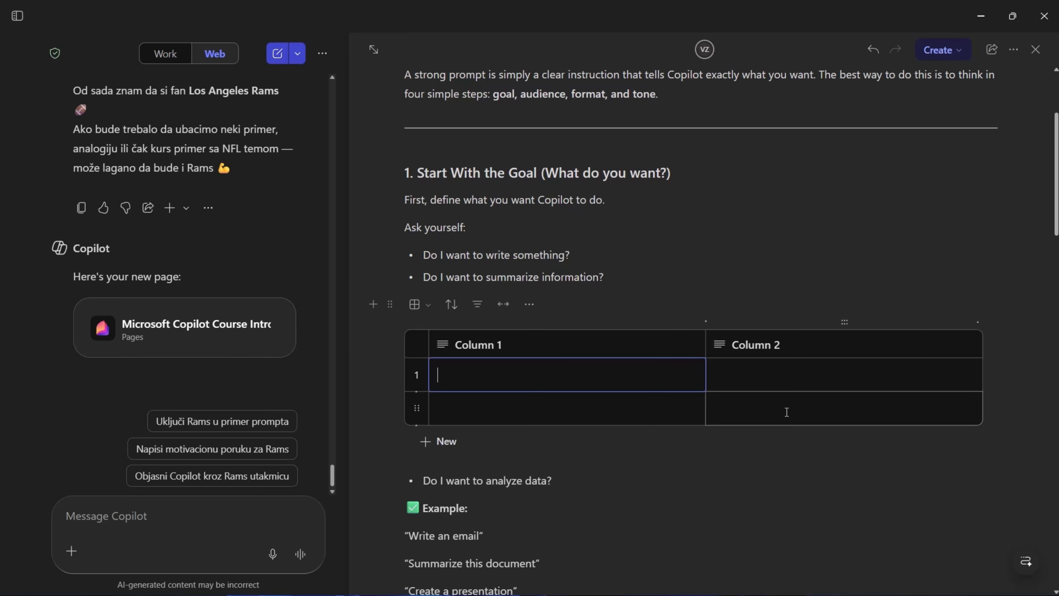
Step: View the previous version of the page, and return to the current version without restoring it
scroll(832, 142, up, 4)
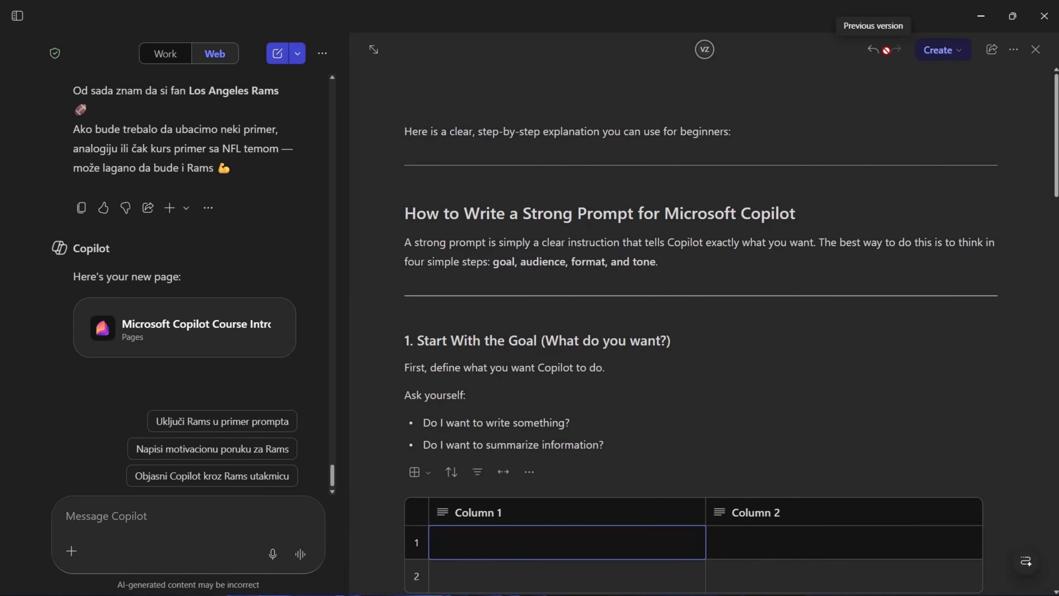
click(874, 57)
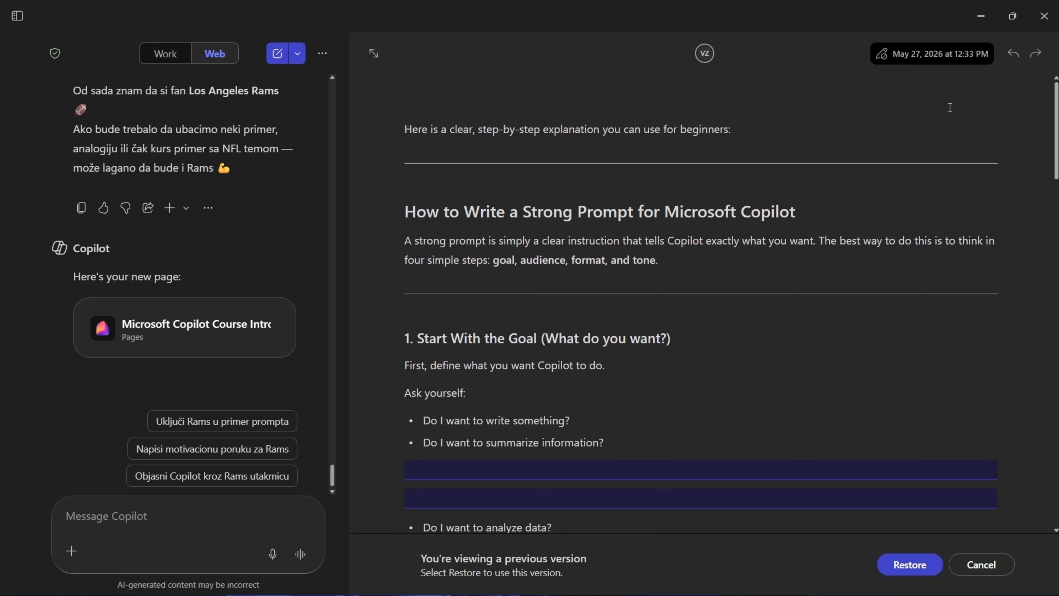
click(958, 93)
click(1036, 53)
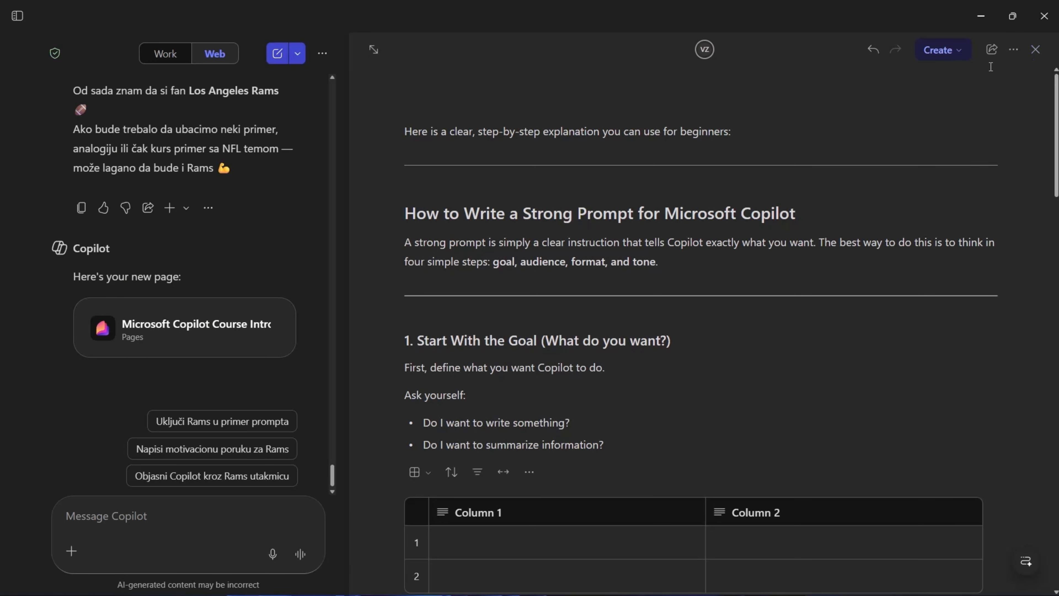
Step: Check which file types can be created from the page and which extra actions it offers, and dismiss the options
click(955, 49)
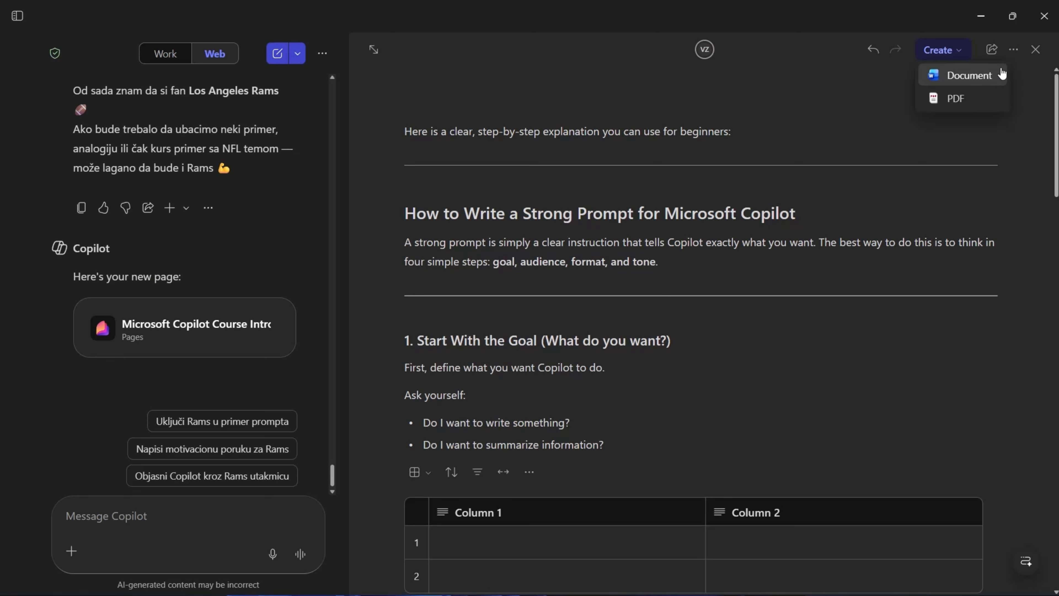
click(1012, 54)
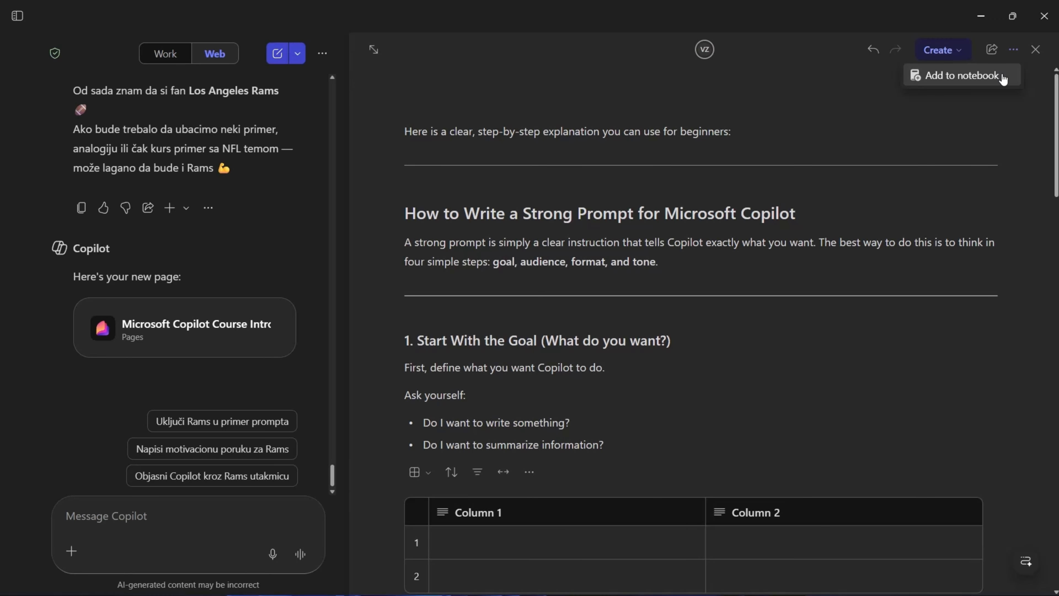
click(1034, 110)
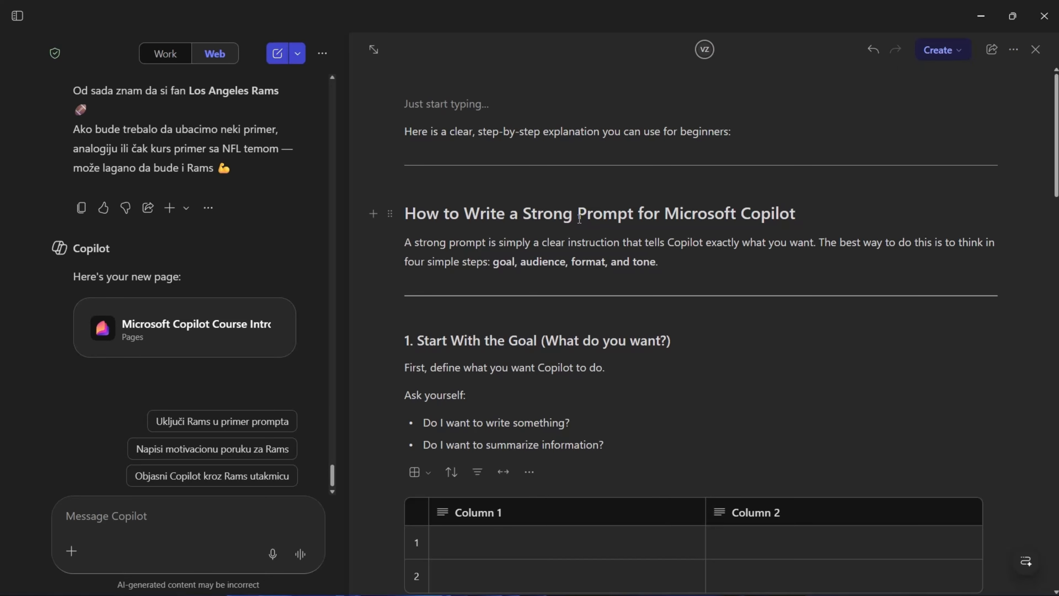
click(159, 515)
Step: Select the "Putting It All Together" section through its example prompt and ask Copilot to "rewrite tHis again"
scroll(796, 371, down, 5)
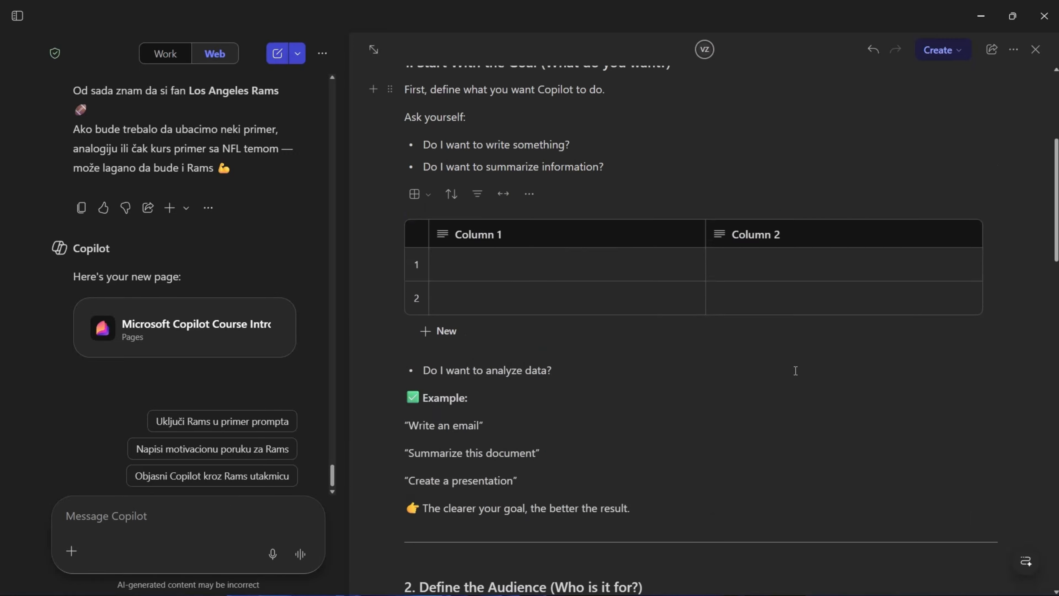
scroll(795, 370, down, 15)
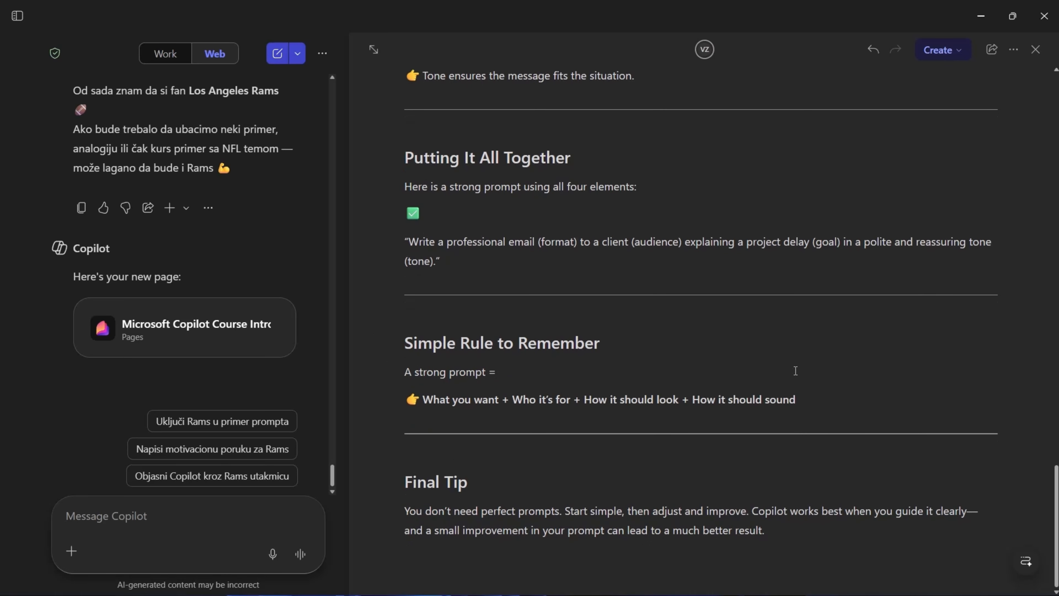
click(403, 155)
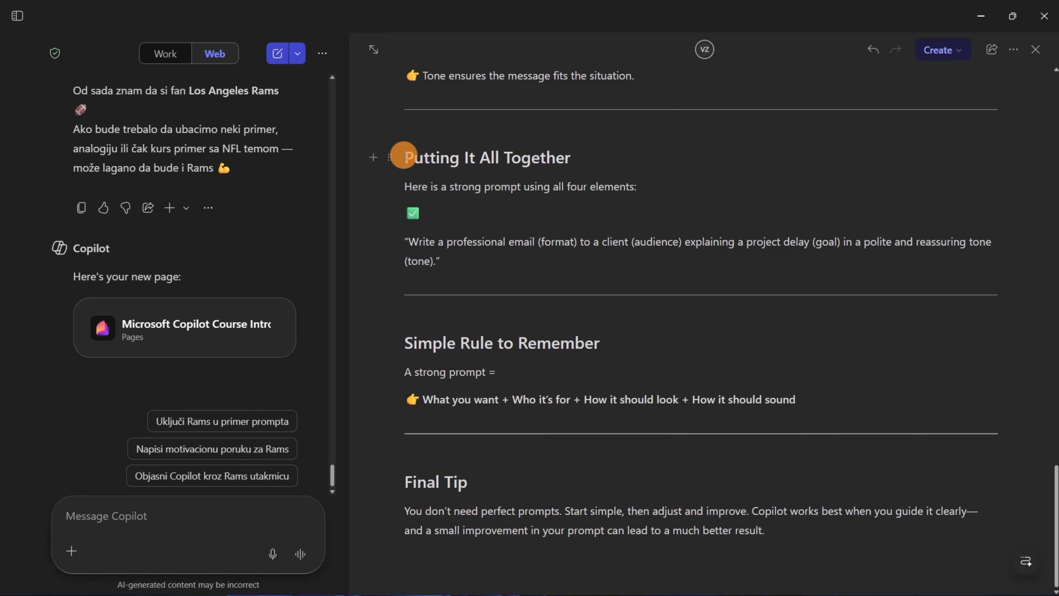
drag(403, 155, 467, 259)
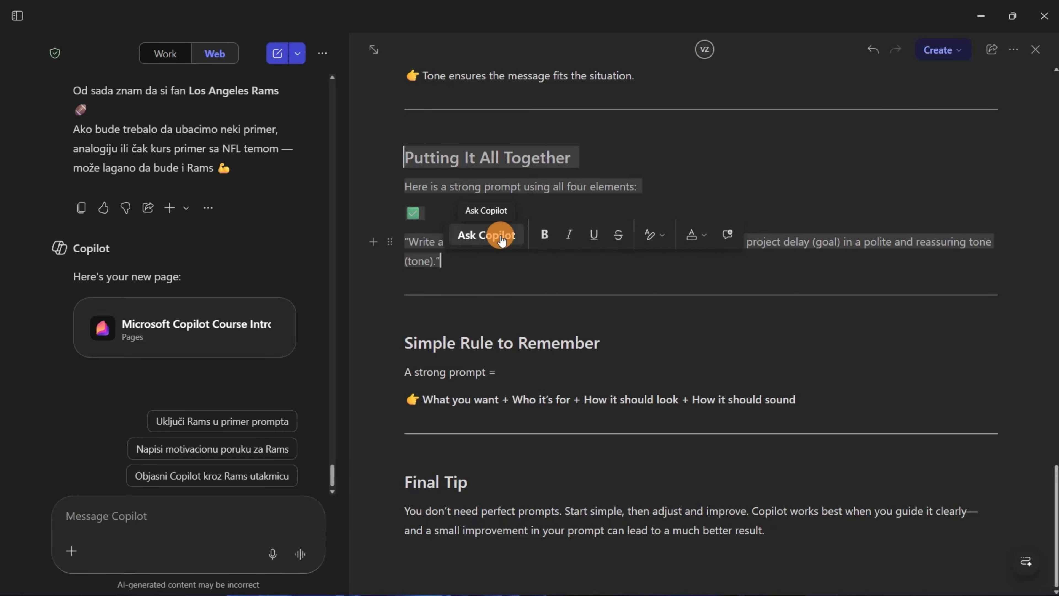
click(501, 238)
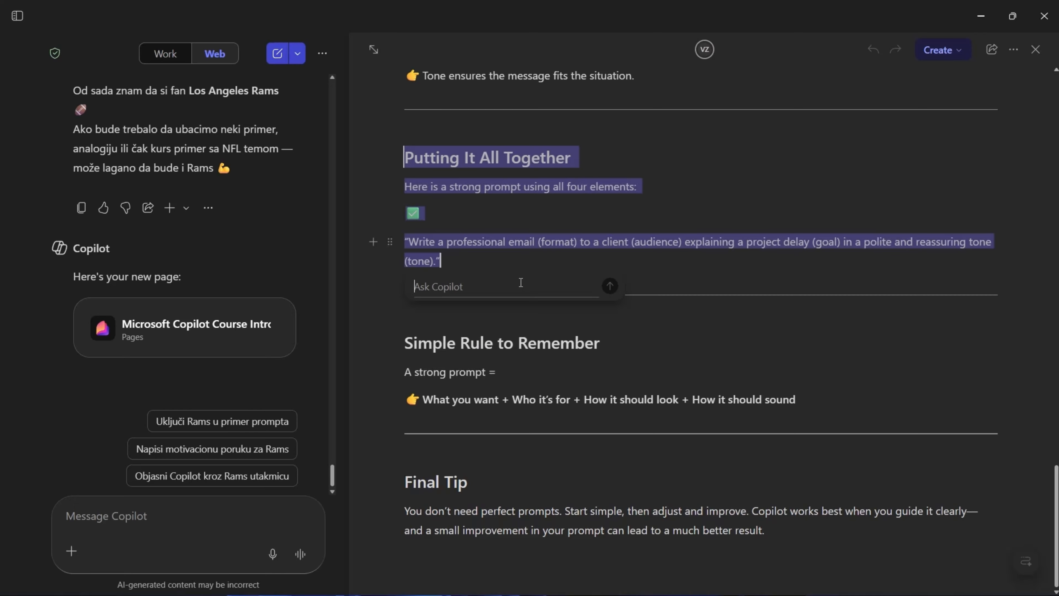
text(add)
key(BackSpace)
key(BackSpace)
key(BackSpace)
text(rewrite tHsis again)
key(Return)
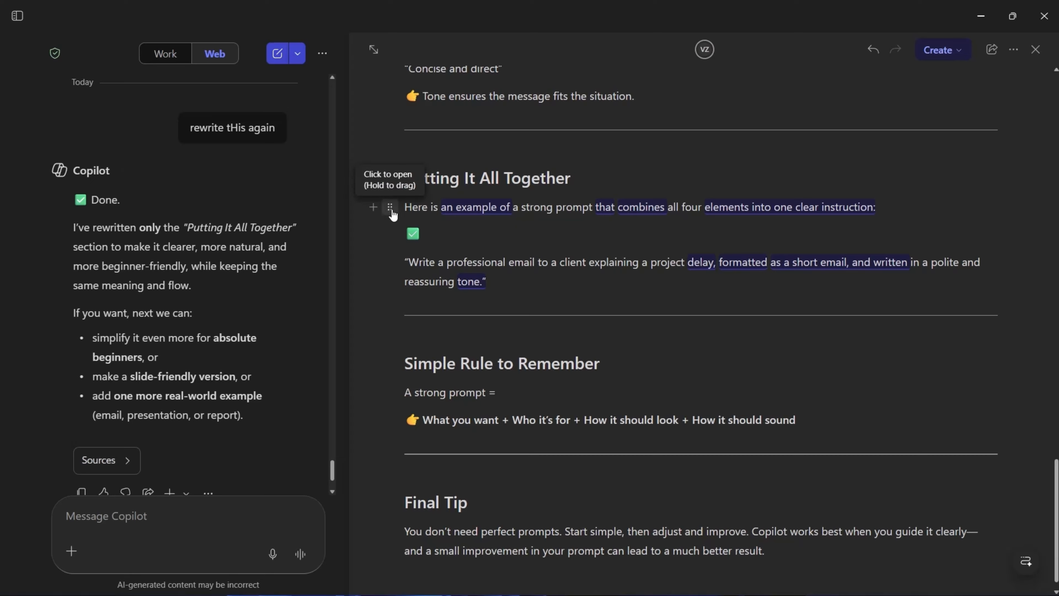
mouse_move(390, 207)
mouse_down()
mouse_move(393, 104)
mouse_move(391, 205)
mouse_up()
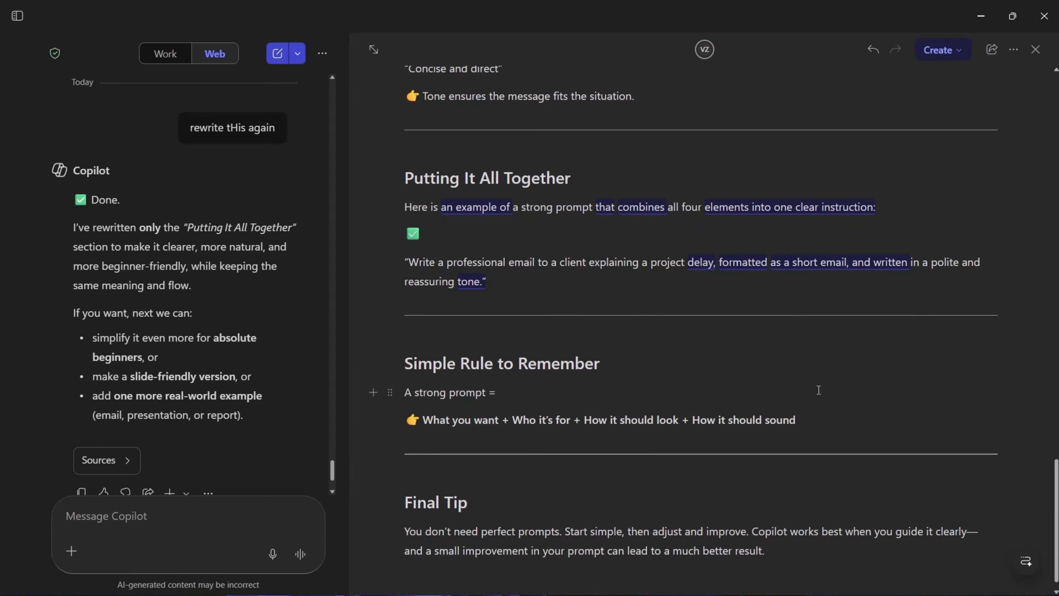
Step: Select the entire page, look through the Copilot shortcuts for rewriting and tone, and have Copilot add emojis to the page
scroll(819, 390, down, 1)
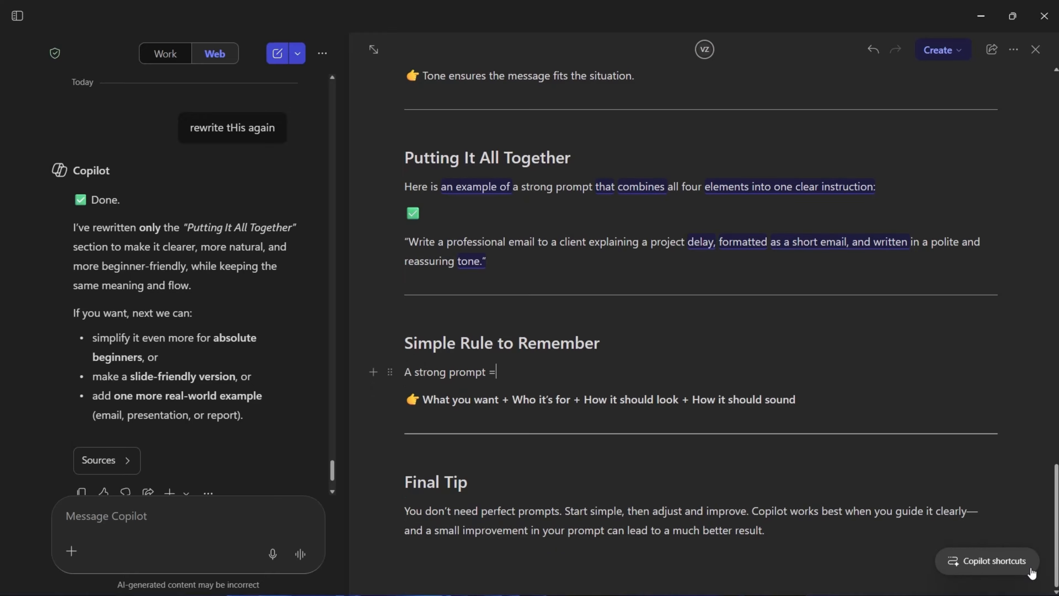
key(ctrl+a)
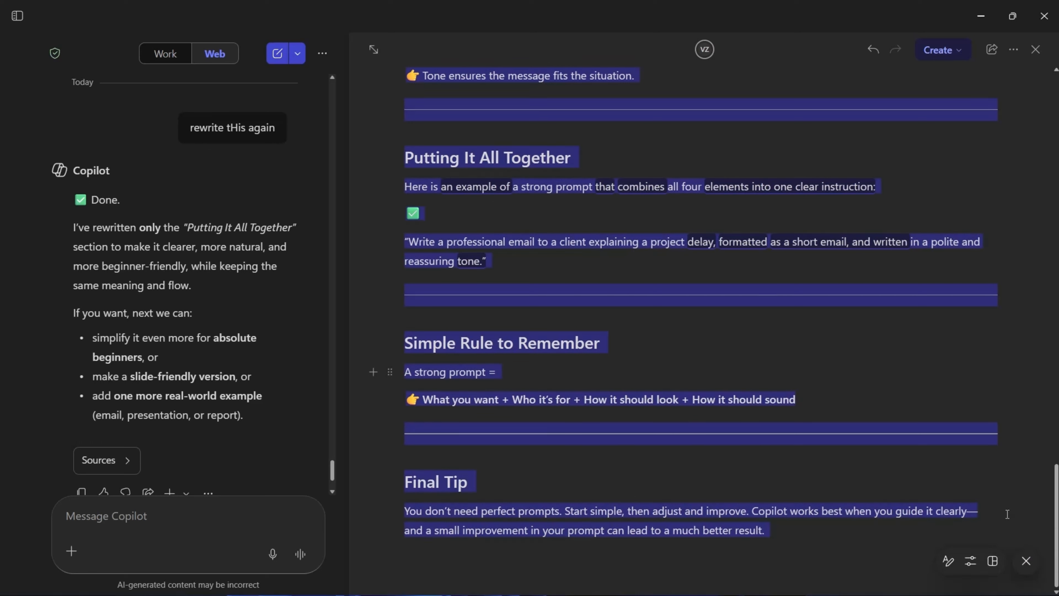
click(954, 561)
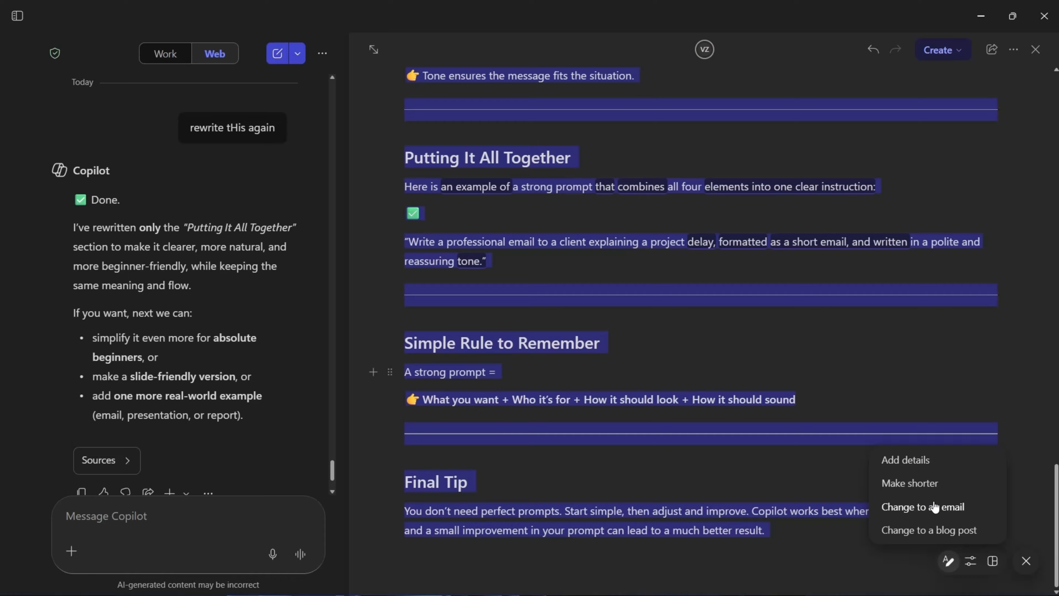
click(971, 566)
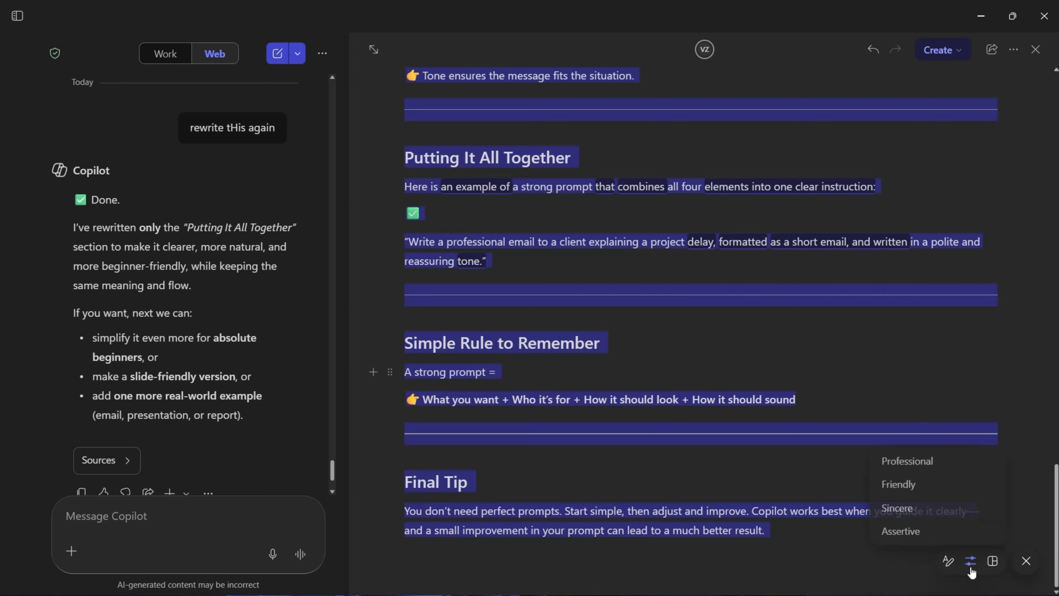
click(993, 563)
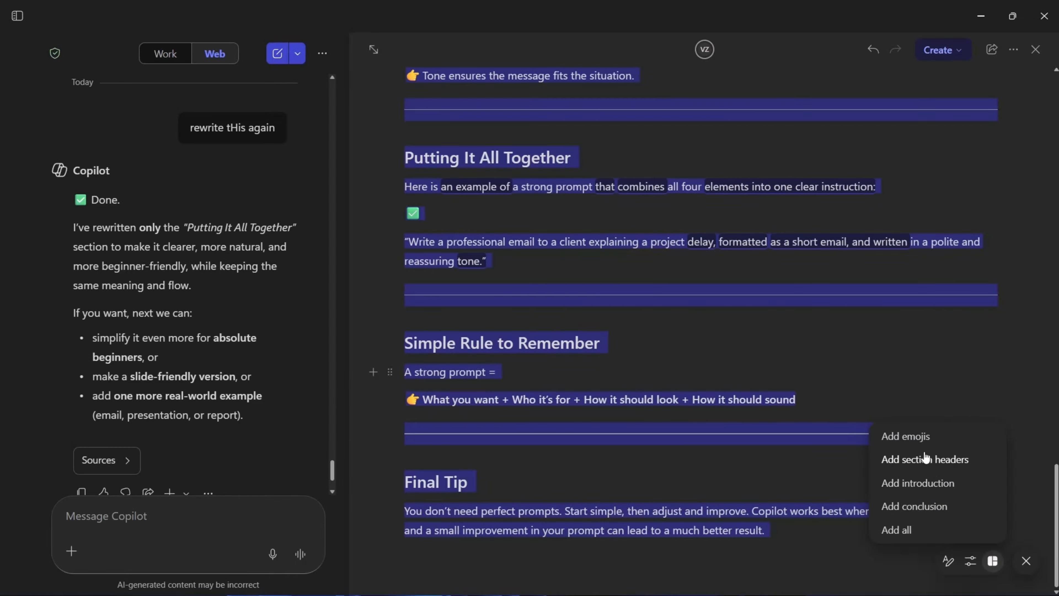
click(920, 441)
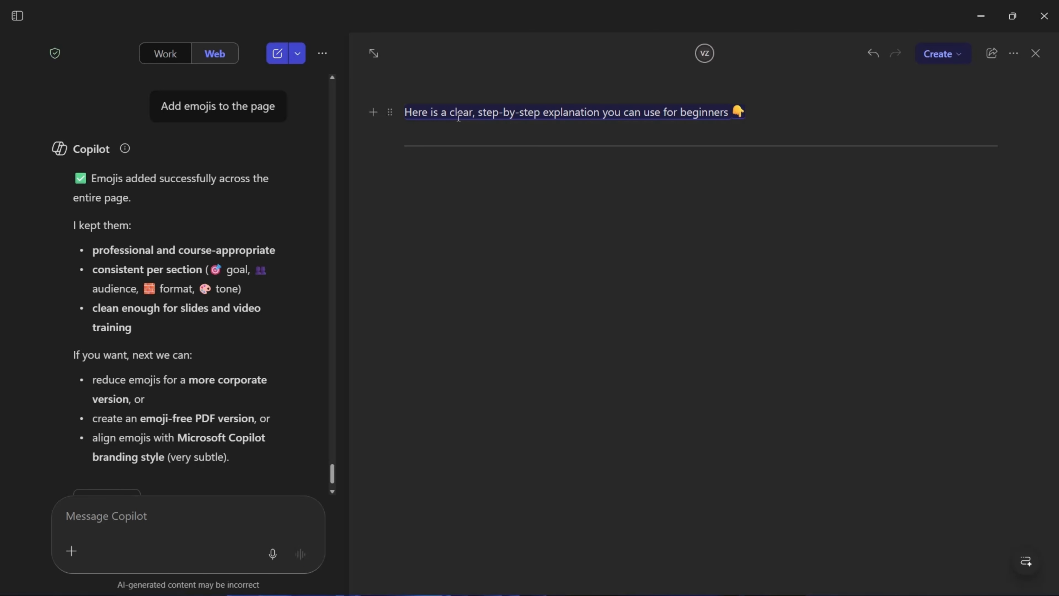
scroll(267, 388, down, 4)
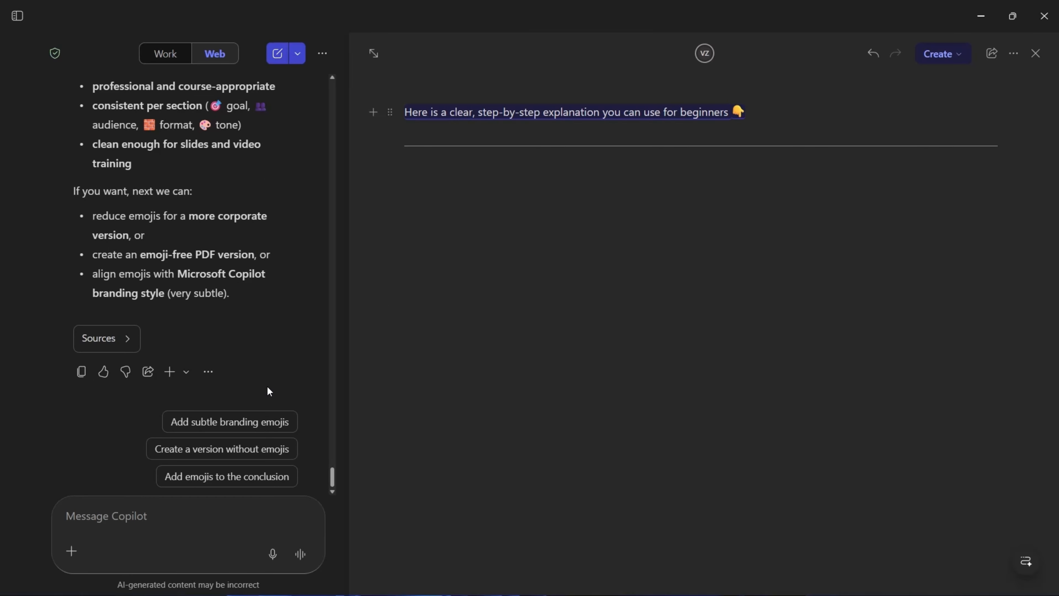
Step: Use the Copilot shortcuts to change the tone of the page to Professional
click(1026, 561)
click(971, 563)
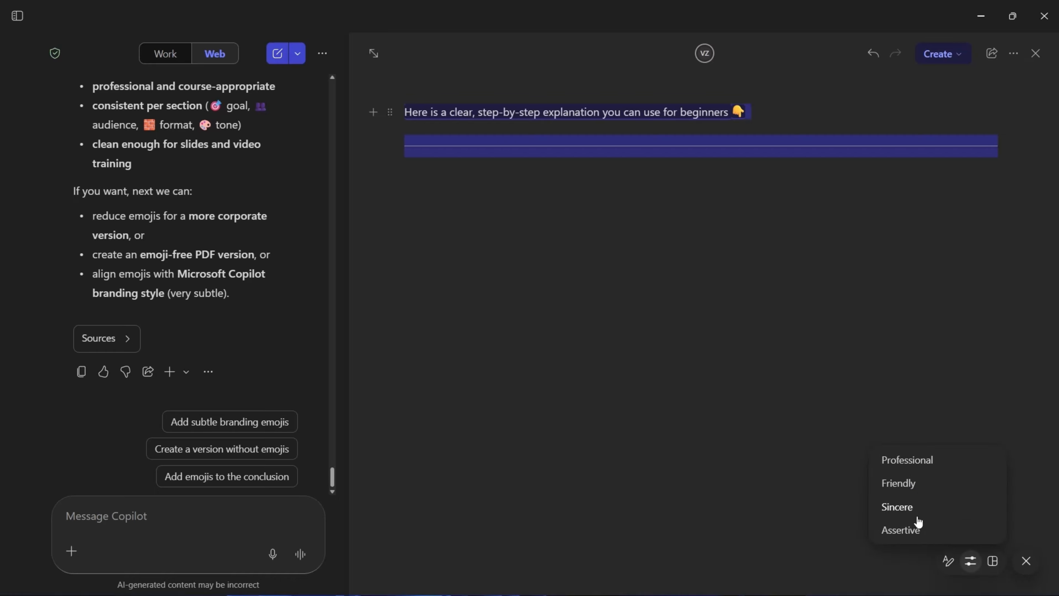
click(907, 459)
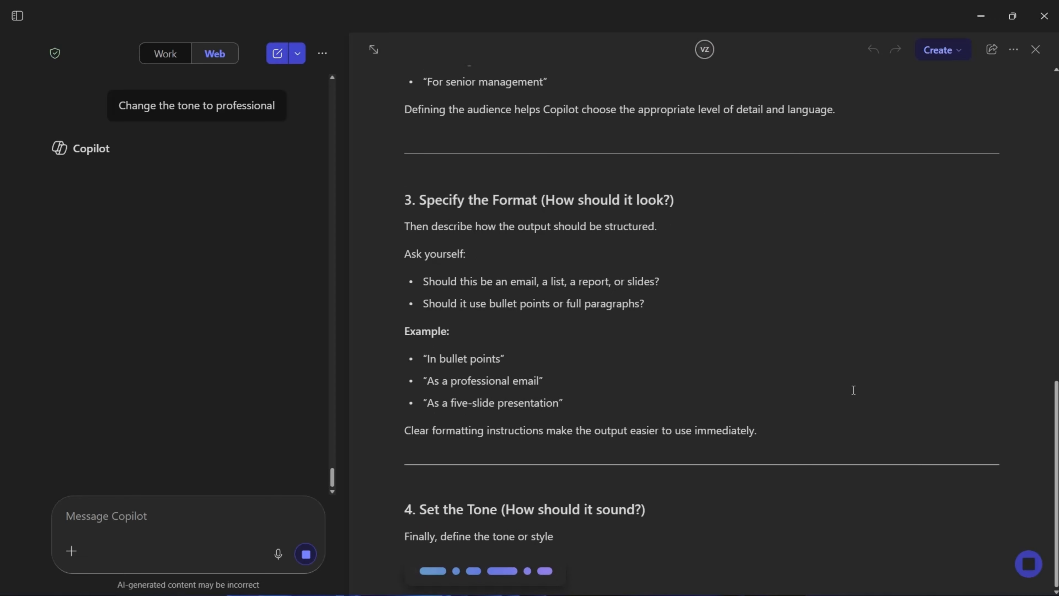
click(240, 517)
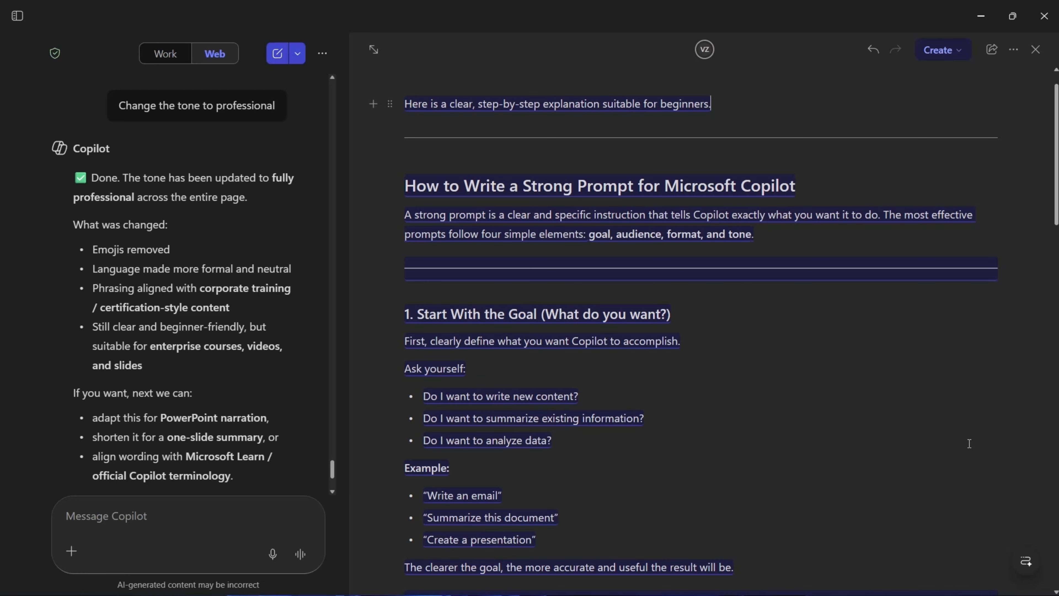
Step: Review the rewritten page and Copilot's summary of the tone changes, and close the page
scroll(969, 442, down, 15)
scroll(968, 443, up, 15)
scroll(226, 276, down, 4)
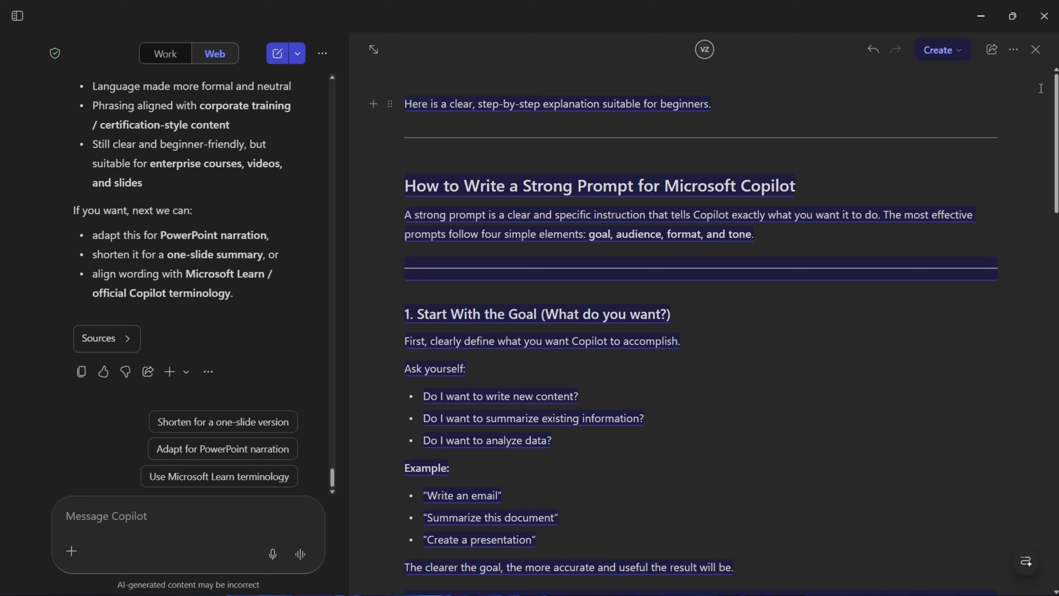
click(1036, 49)
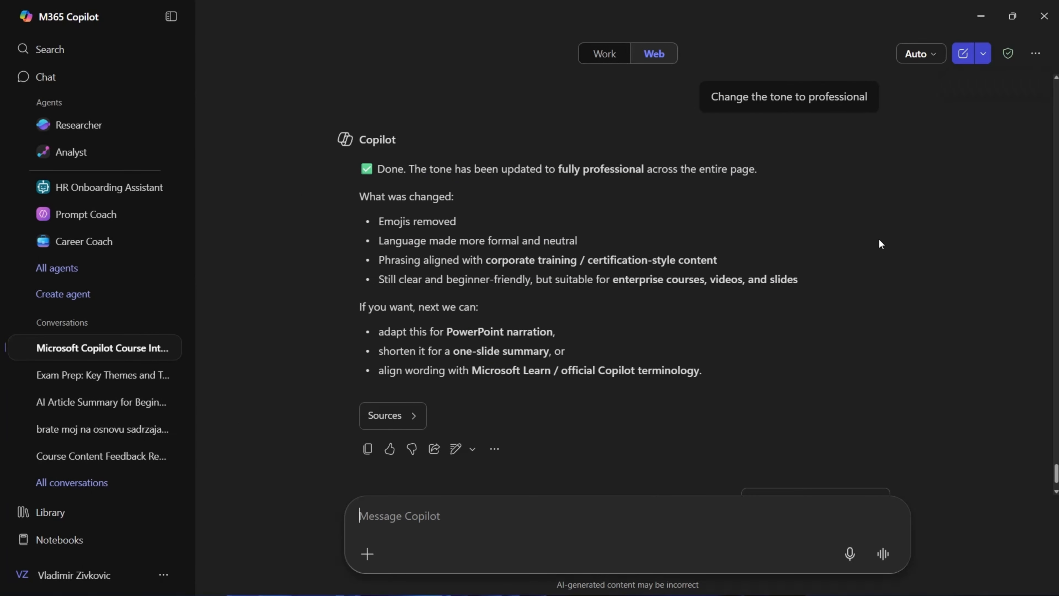
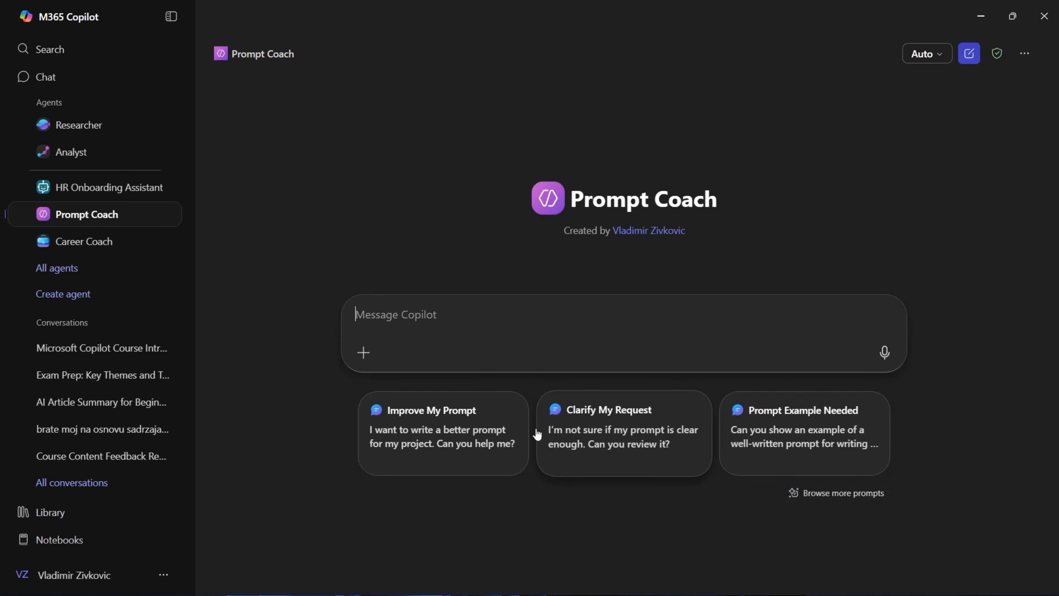
Step: Check Prompt Coach's prompt gallery and send the suggestion "I want to write a better prompt for my project. Can you help me?"
click(874, 493)
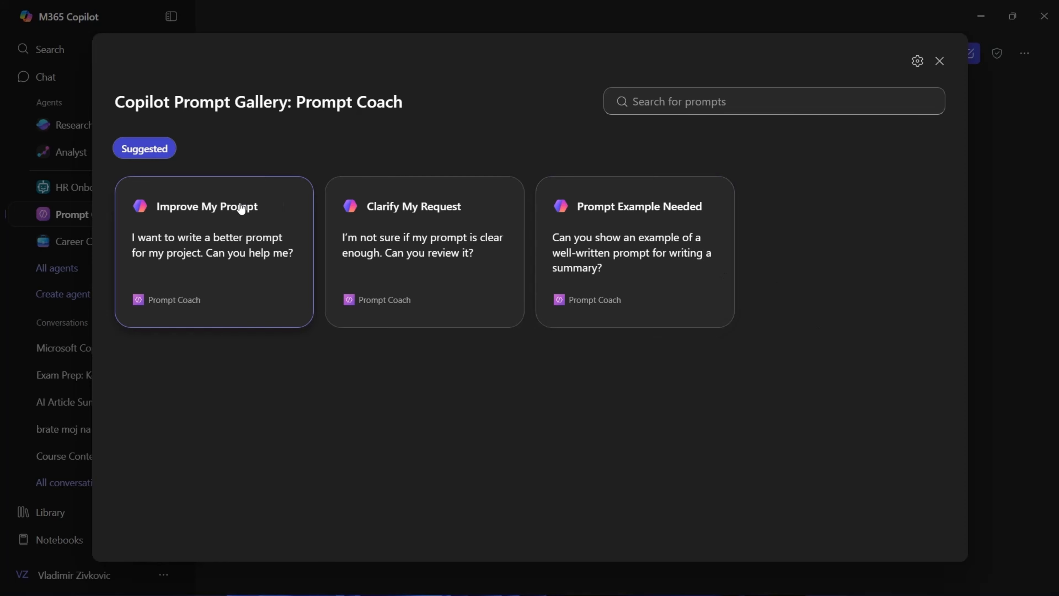
click(940, 62)
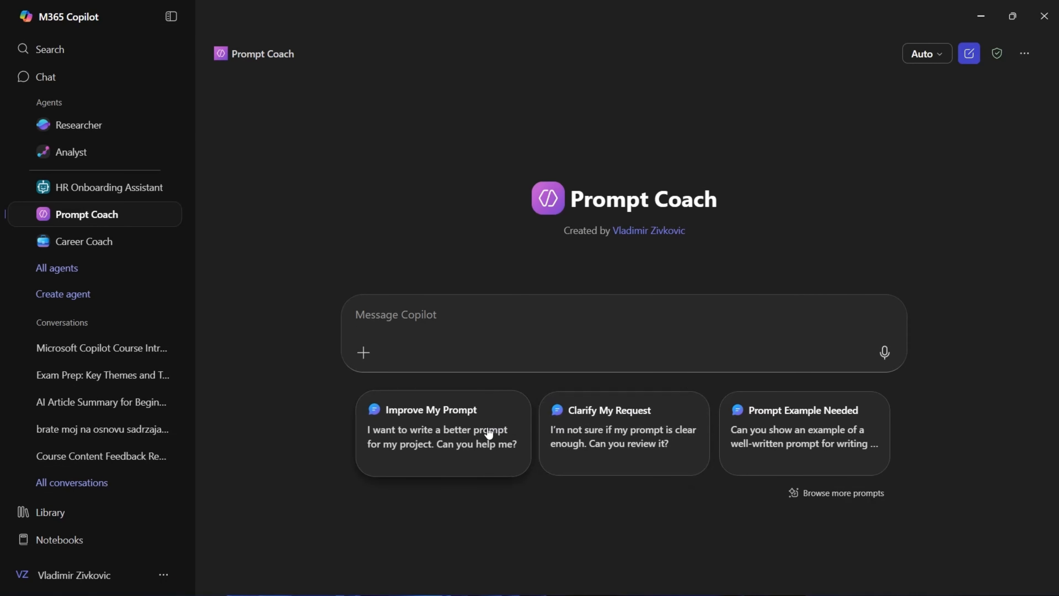
click(489, 433)
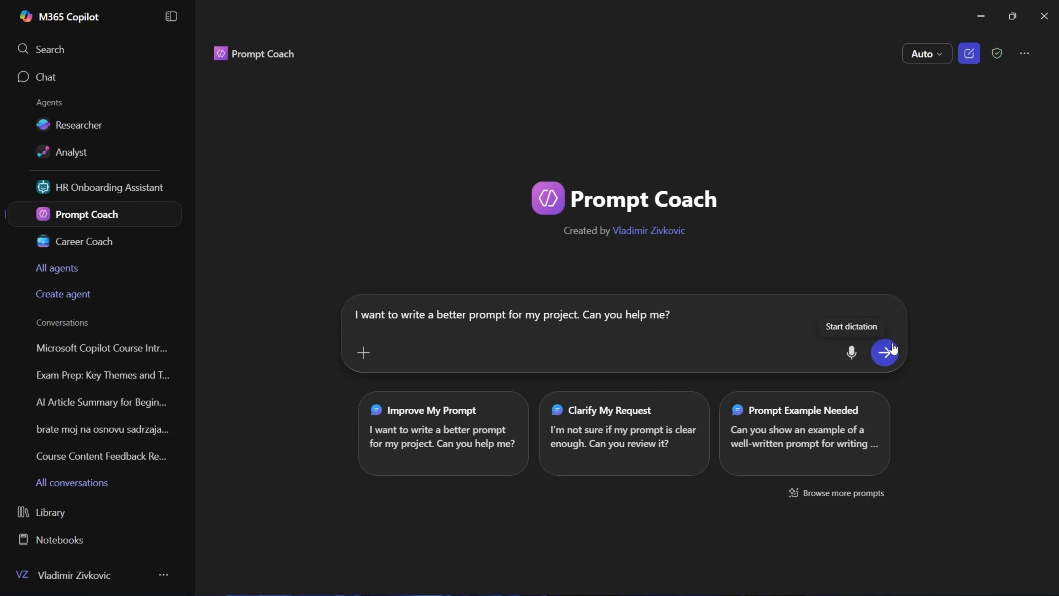
click(888, 351)
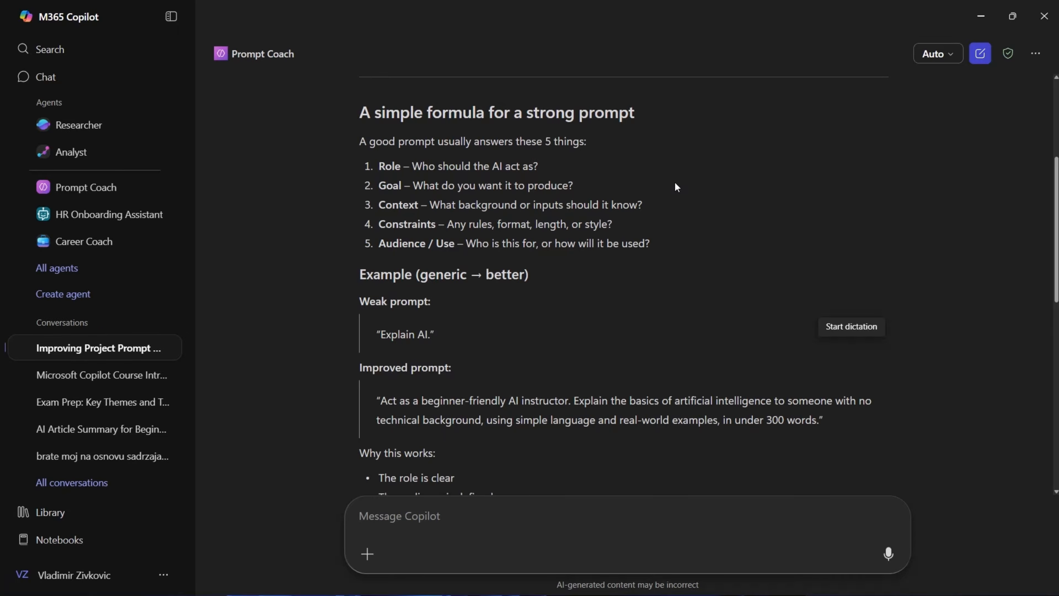
Step: Read through Prompt Coach's reply, including the weak and improved prompt examples and the request for the current prompt
scroll(676, 186, down, 3)
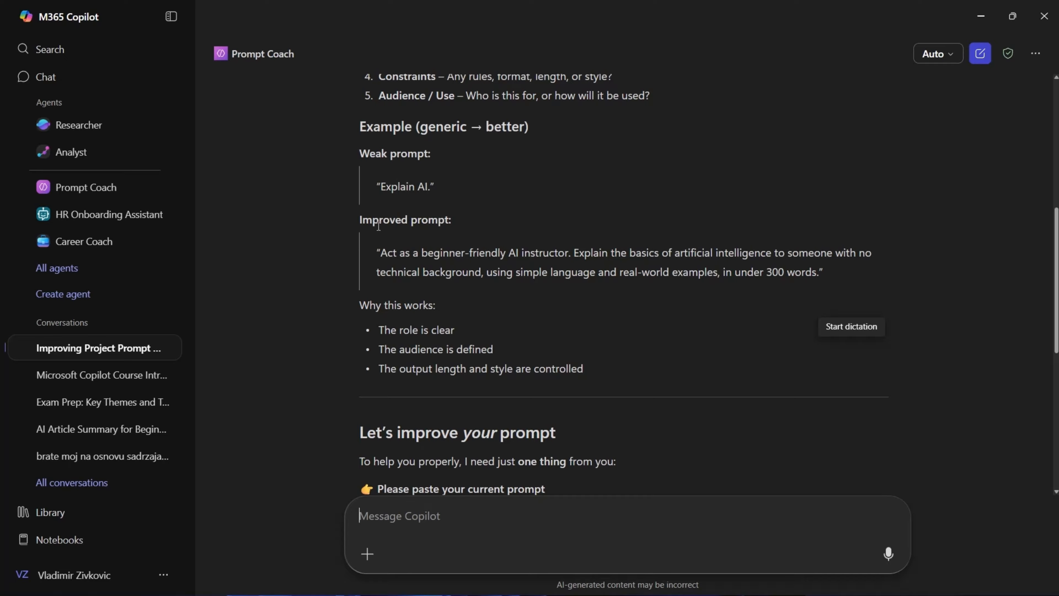
scroll(747, 367, down, 3)
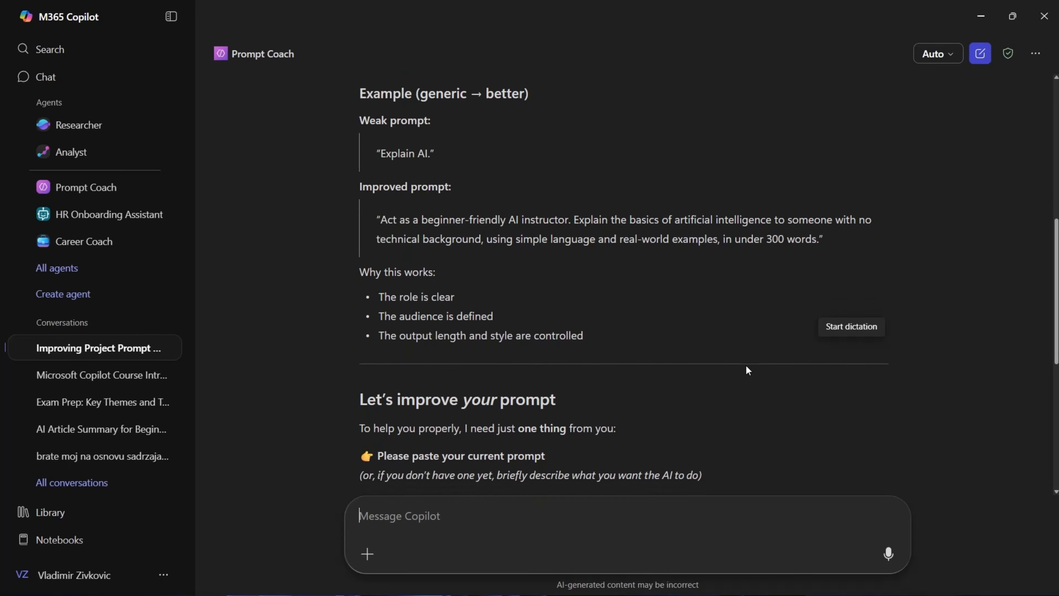
click(954, 304)
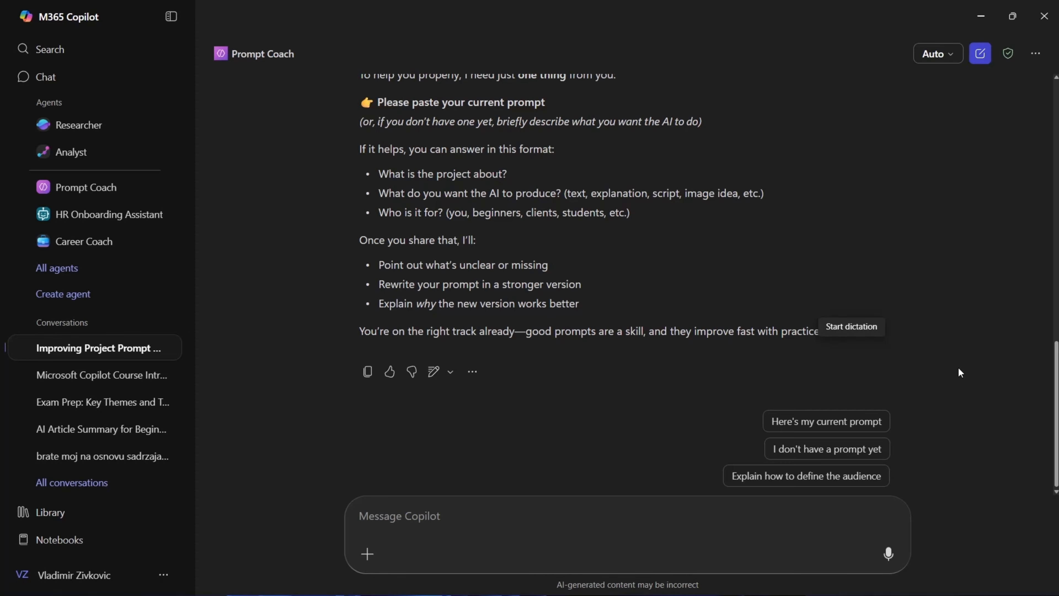
Step: Reduce the Copilot window and open the desktop text files 10 and 11 in Notepad
click(1011, 17)
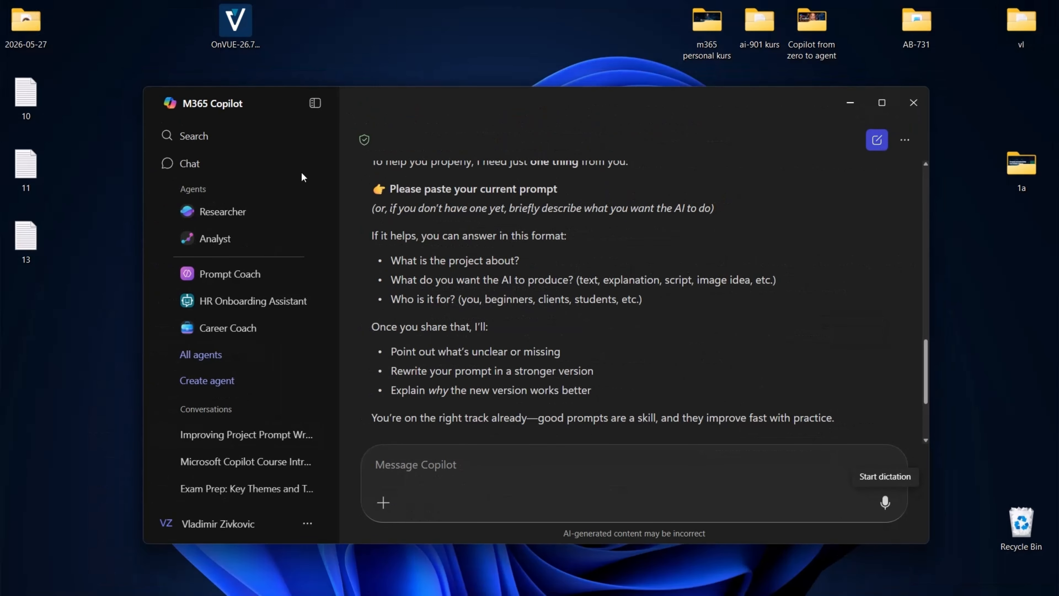
double_click(36, 107)
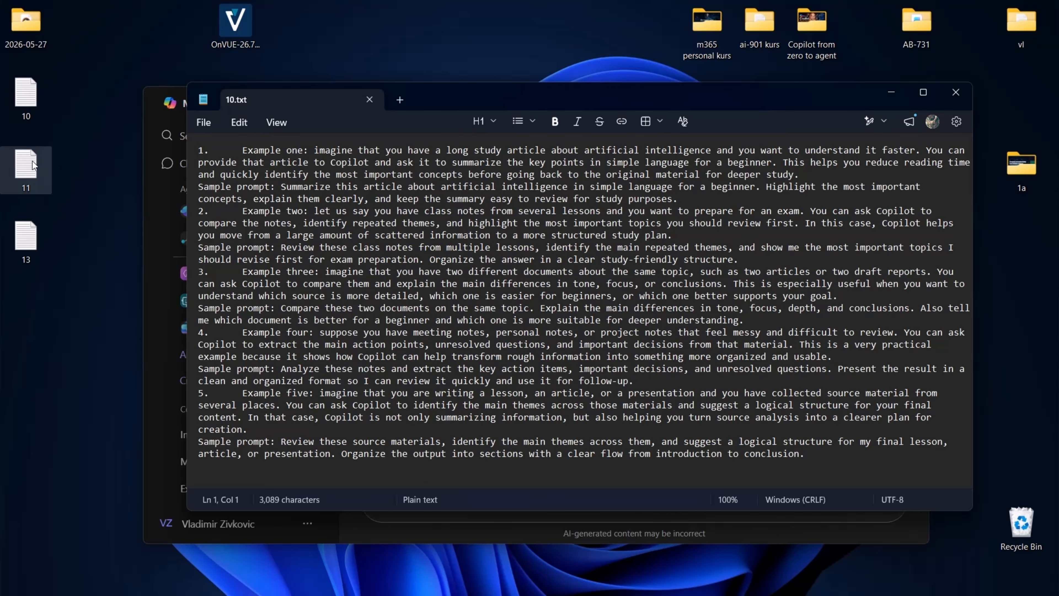
double_click(26, 171)
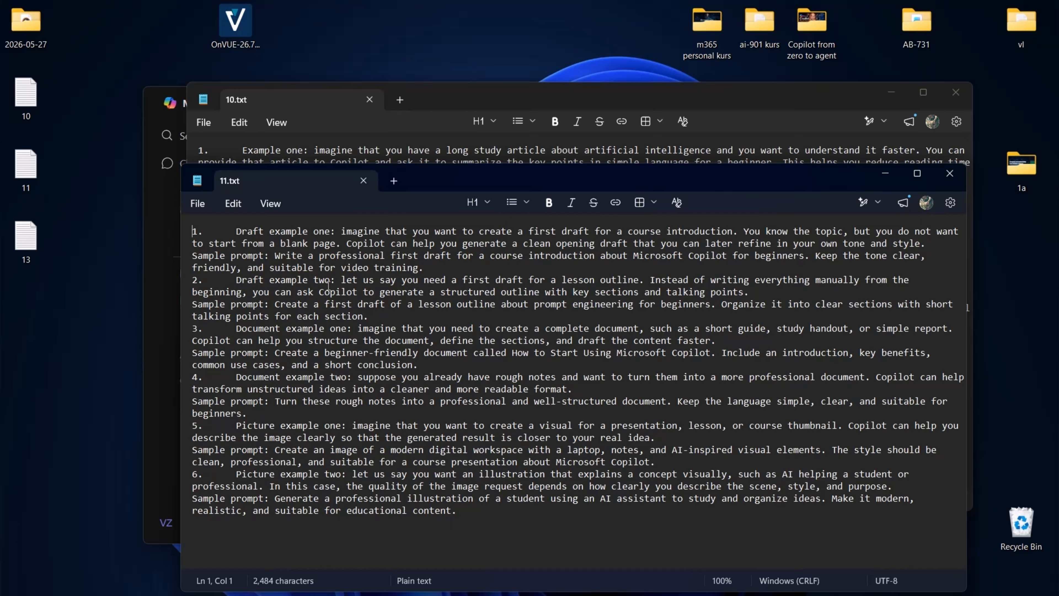
Step: Copy the course introduction sample prompt under "Draft example one" in 11.txt, and close both text files
click(276, 256)
drag(276, 255, 241, 279)
key(shift+Left)
key(shift+Left)
key(shift+Left)
key(shift+Left)
key(shift+Left)
key(shift+Left)
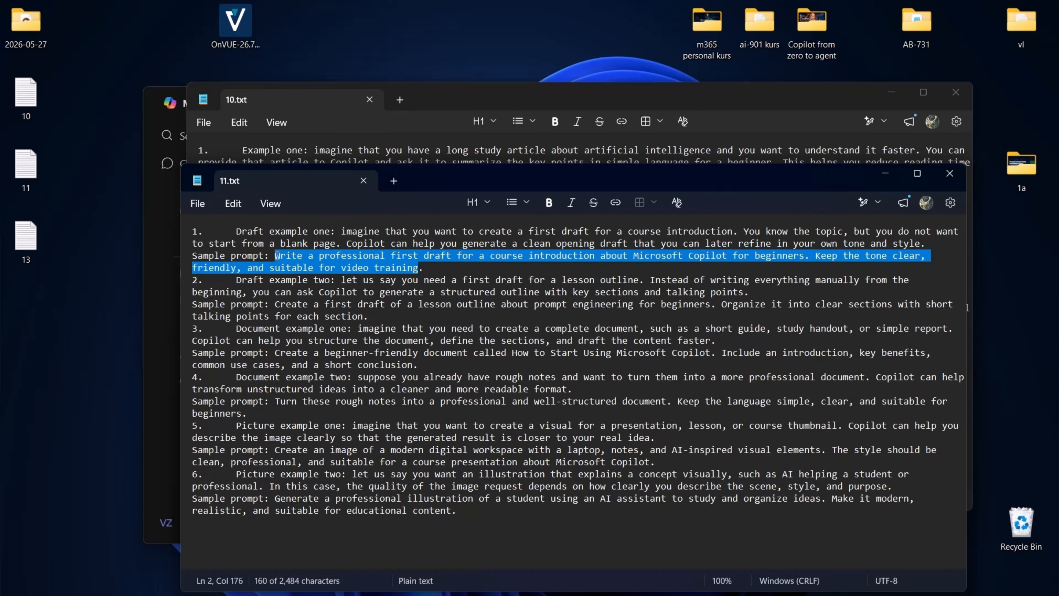
key(shift+Right)
key(ctrl+c)
click(949, 174)
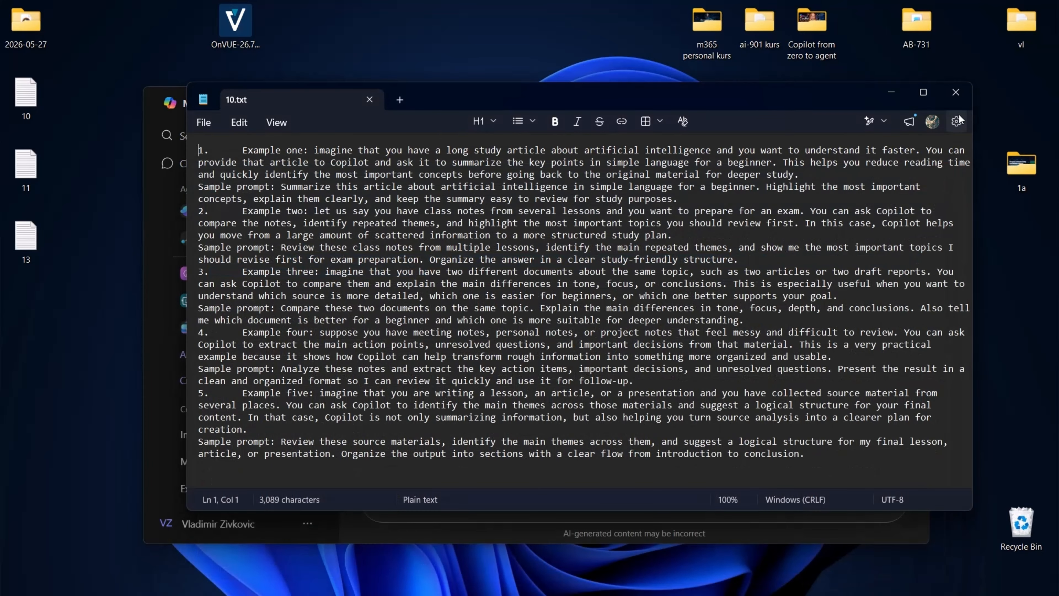
click(953, 95)
Step: Maximize Copilot and send Prompt Coach the suggestion "Here's my current prompt:" followed by the copied course introduction prompt
click(881, 102)
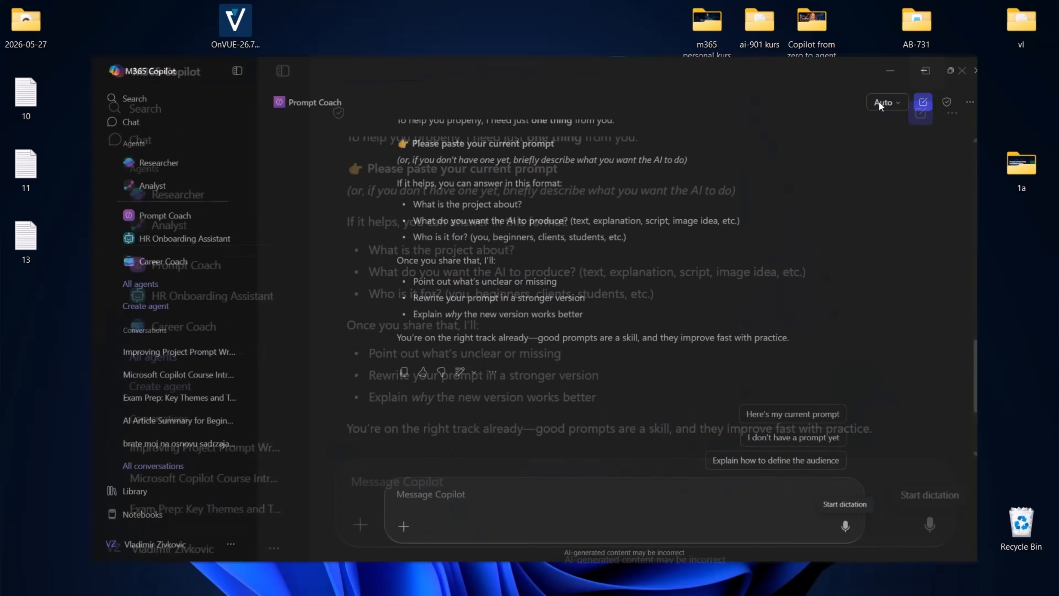
click(808, 420)
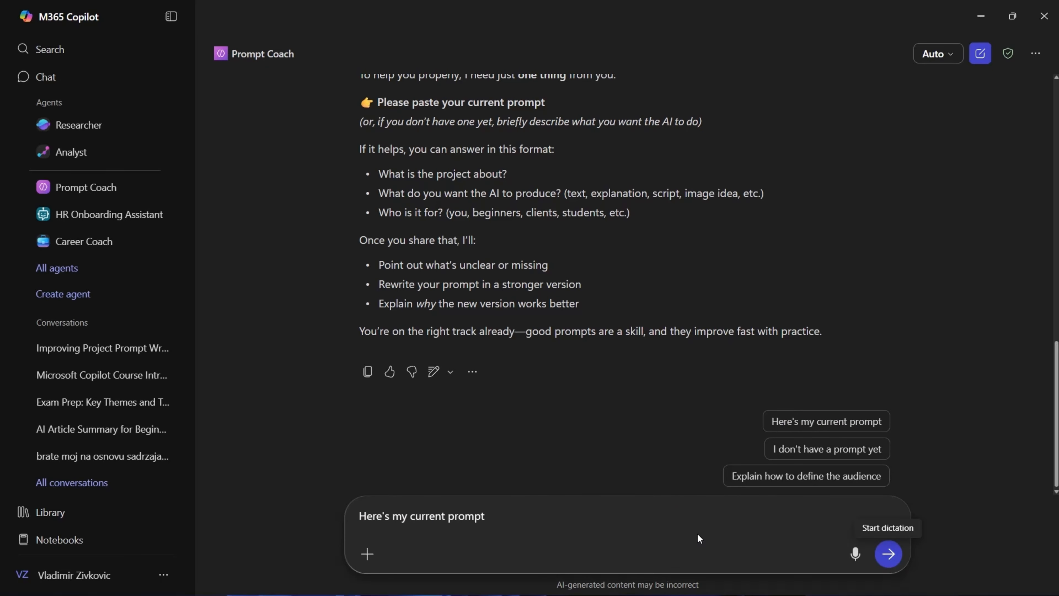
text(:)
key(shift+Return)
key(shift+Return)
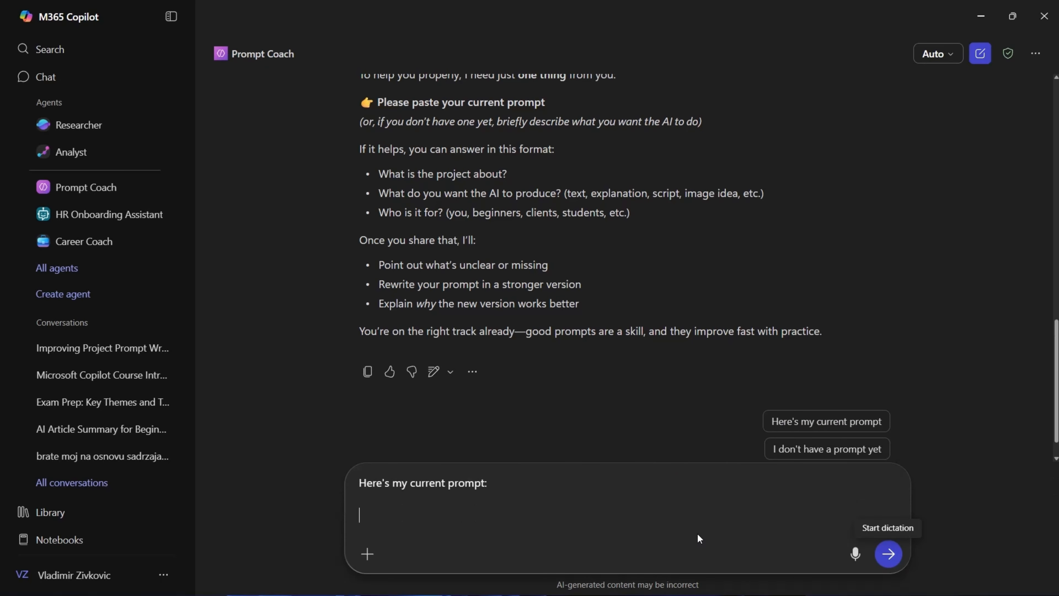
key(ctrl+v)
key(Return)
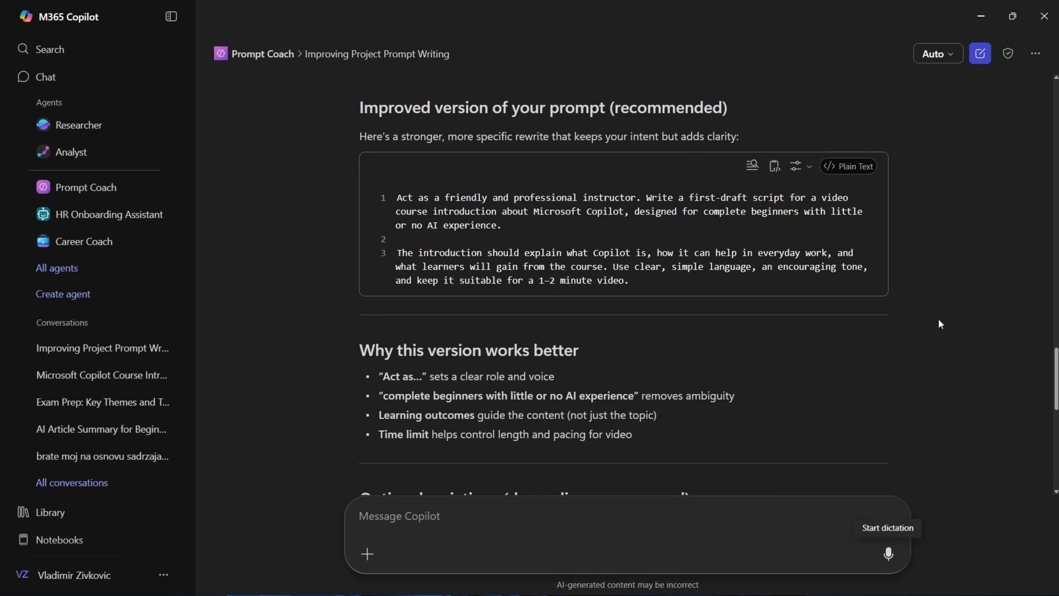
Step: Read through Prompt Coach's improved prompt, the reasons it works better, the optional variations and the offered next actions
scroll(939, 319, down, 4)
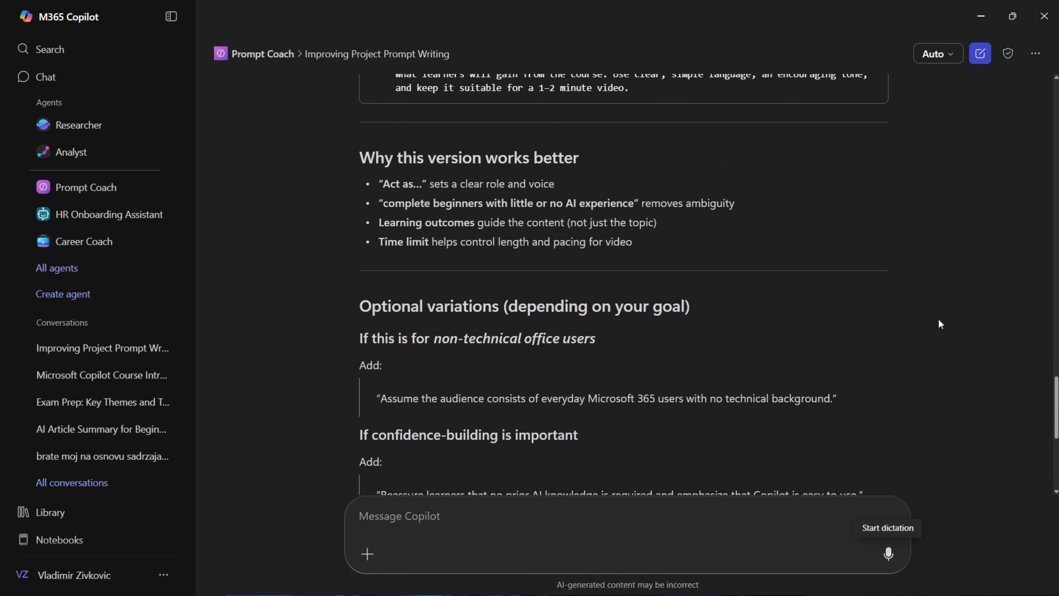
key(super+Tab)
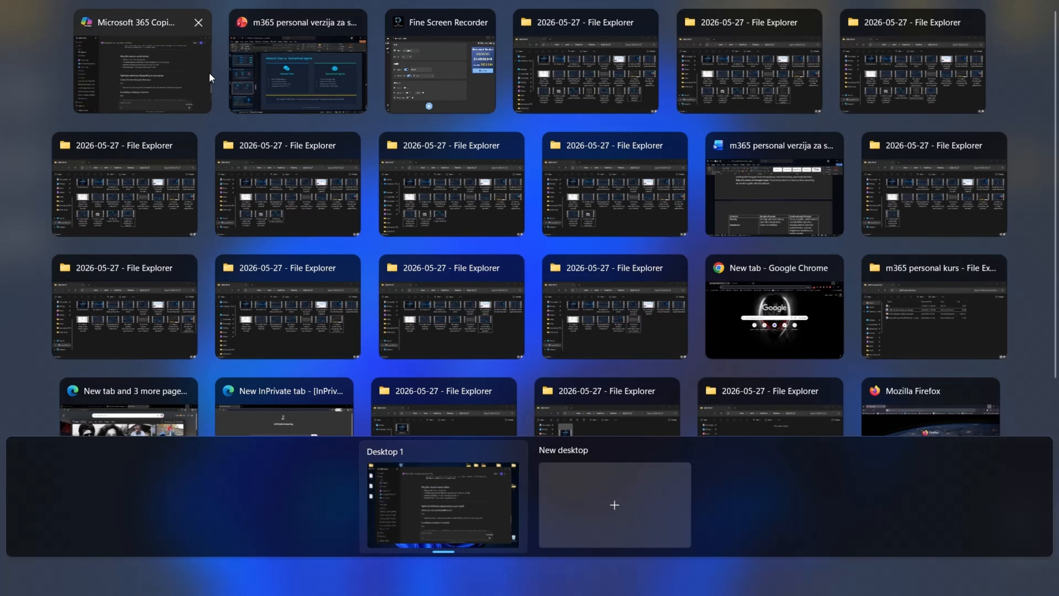
click(152, 74)
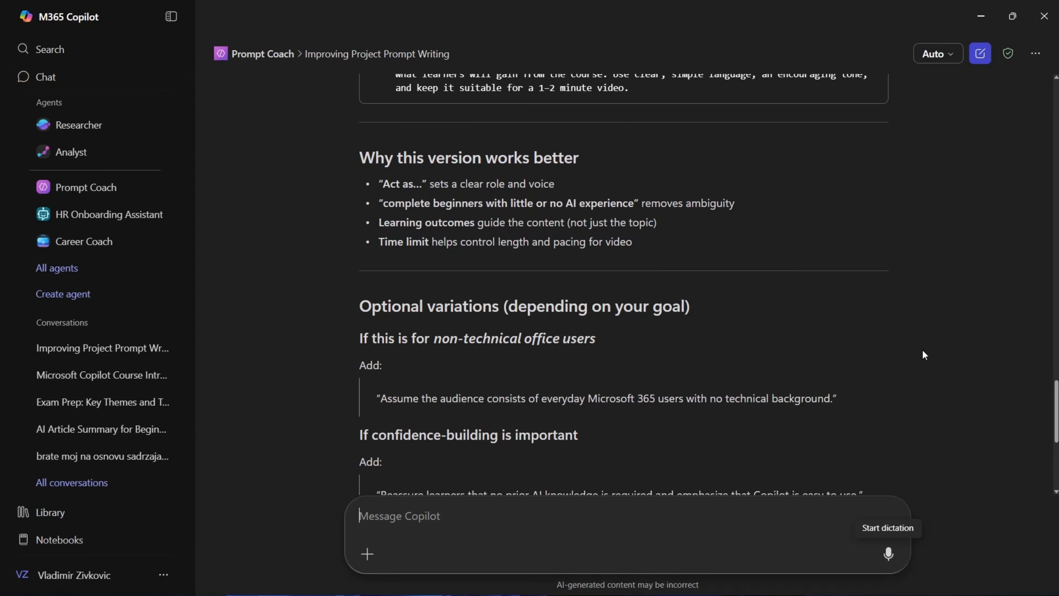
scroll(923, 352, down, 7)
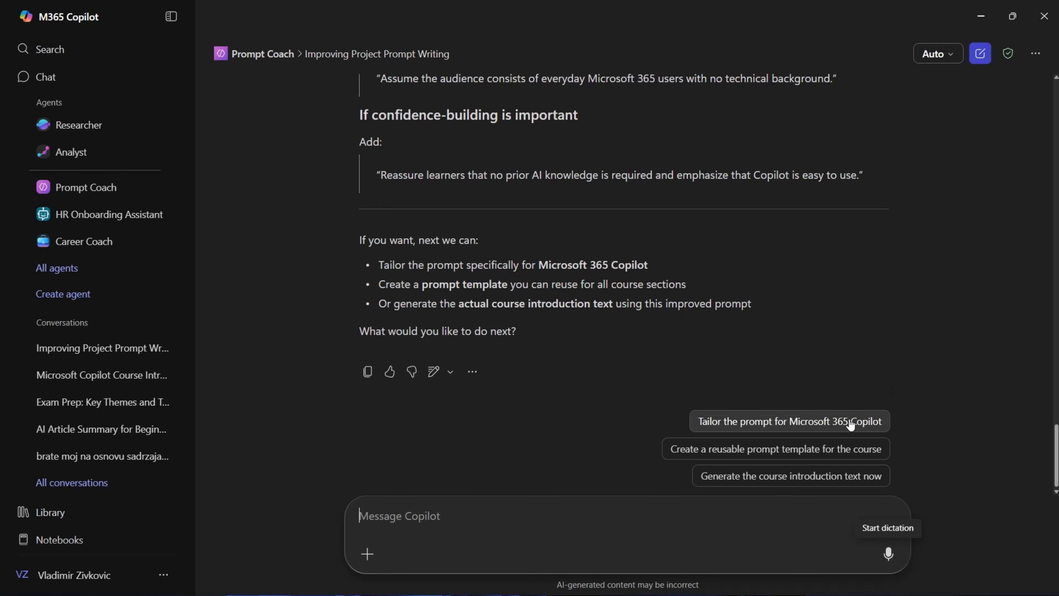
click(838, 419)
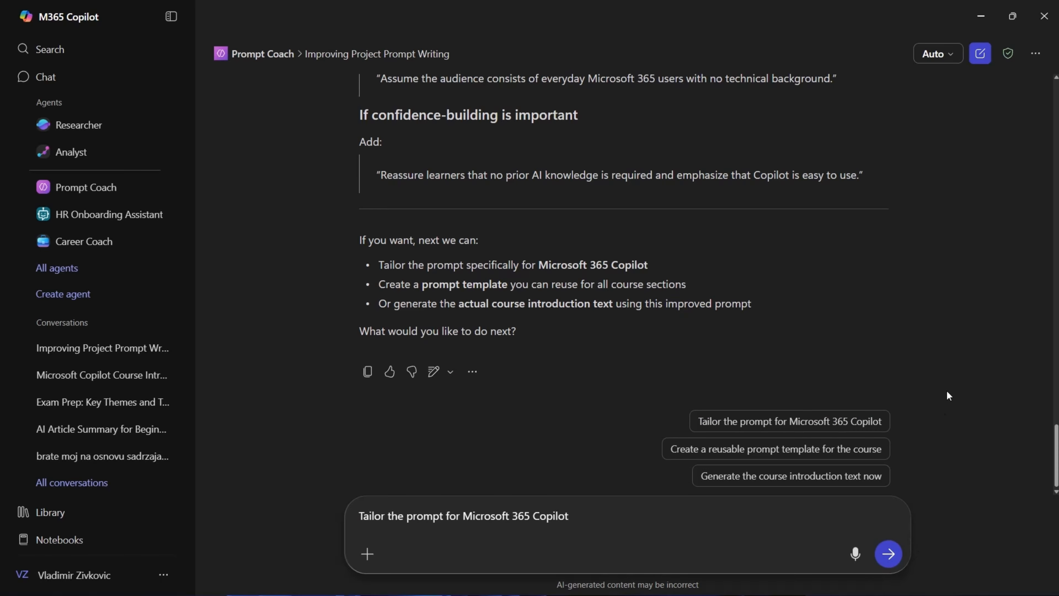
key(ctrl+a)
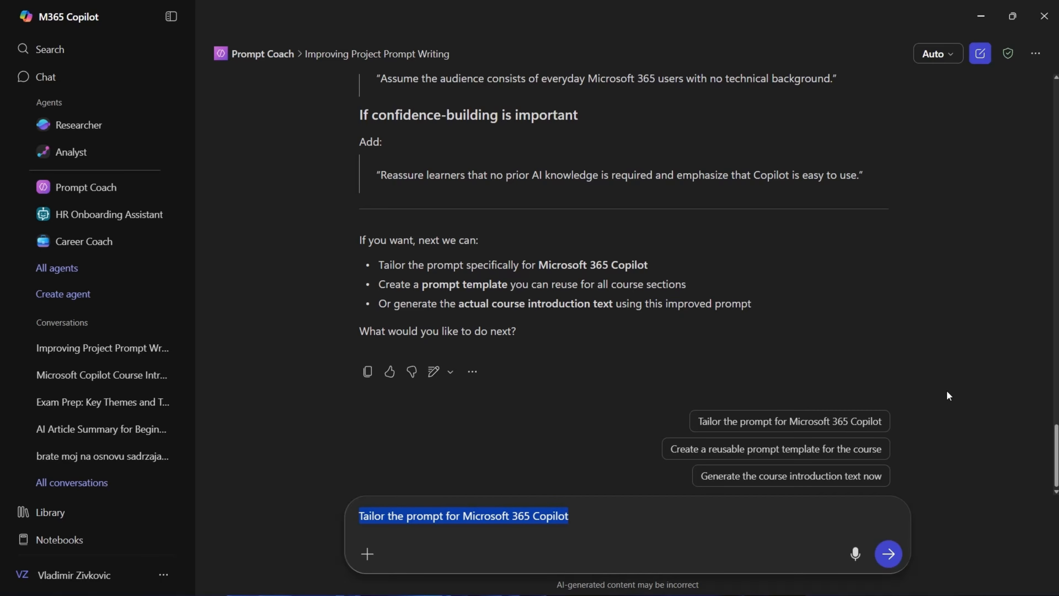
key(BackSpace)
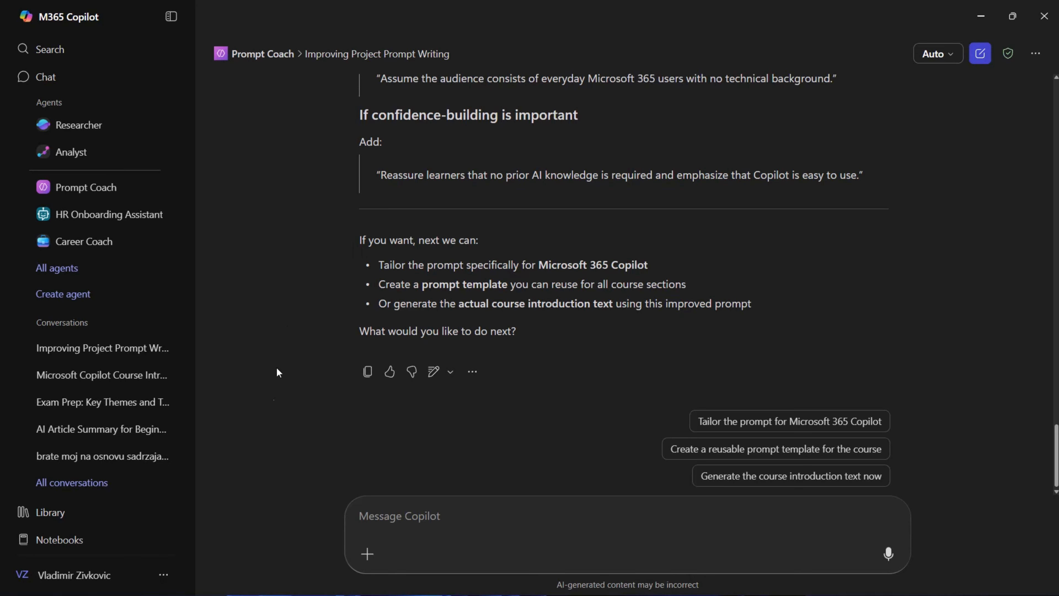
Step: Search Windows for "copilot" to locate the Microsoft 365 Copilot app, clear the search and close it
click(176, 588)
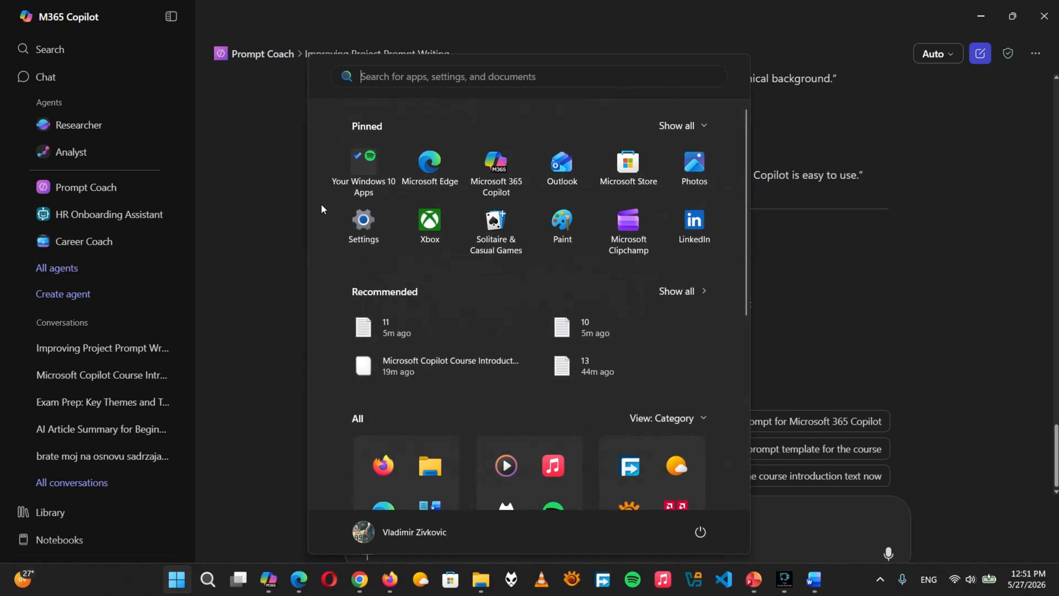
click(423, 75)
text(c)
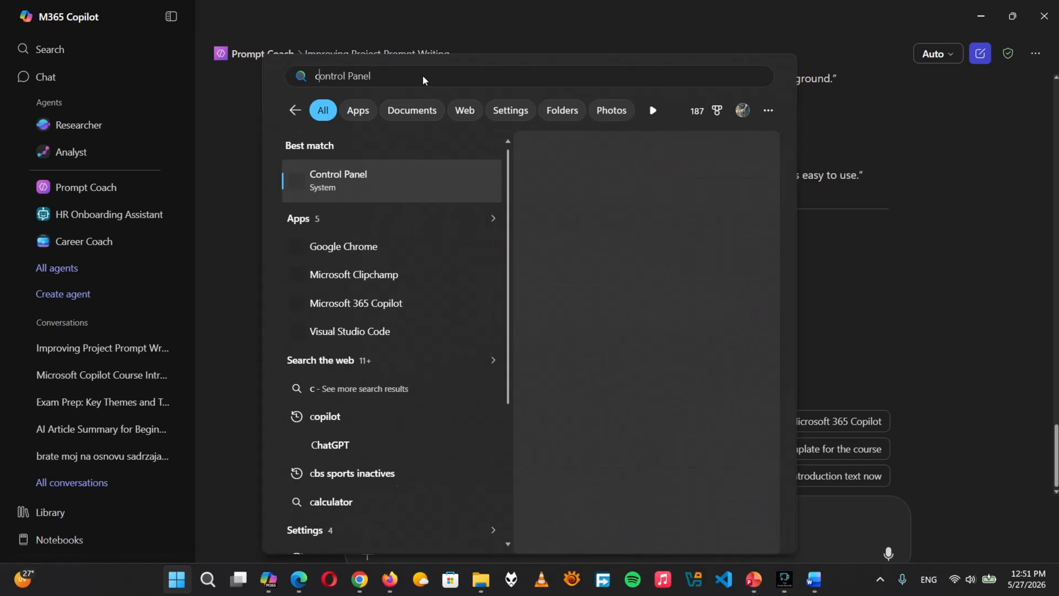
text(opilot)
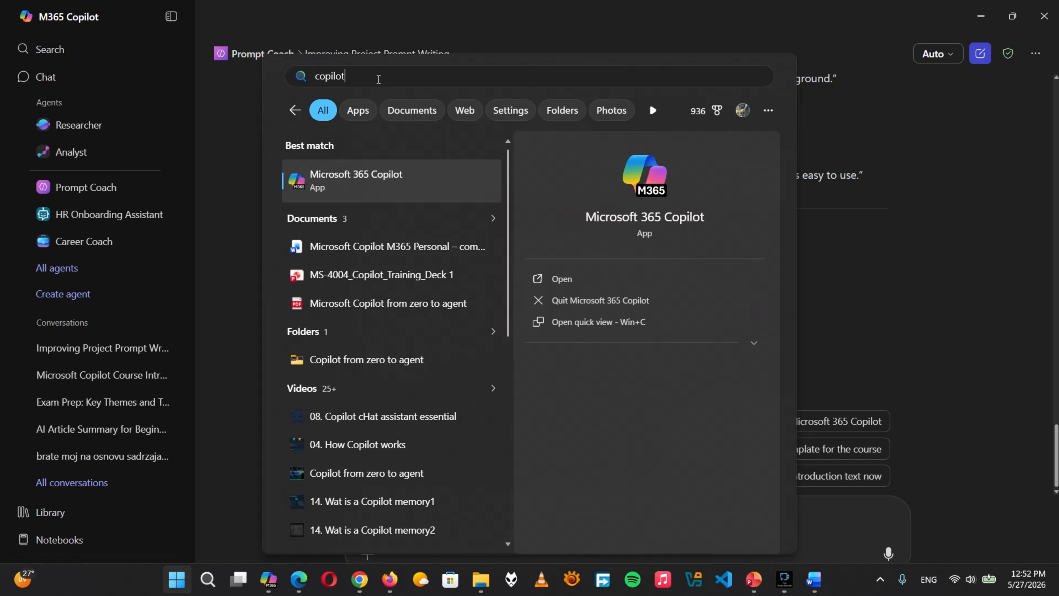
key(BackSpace)
key(BackSpace)
key(BackSpace)
key(BackSpace)
key(BackSpace)
key(BackSpace)
key(BackSpace)
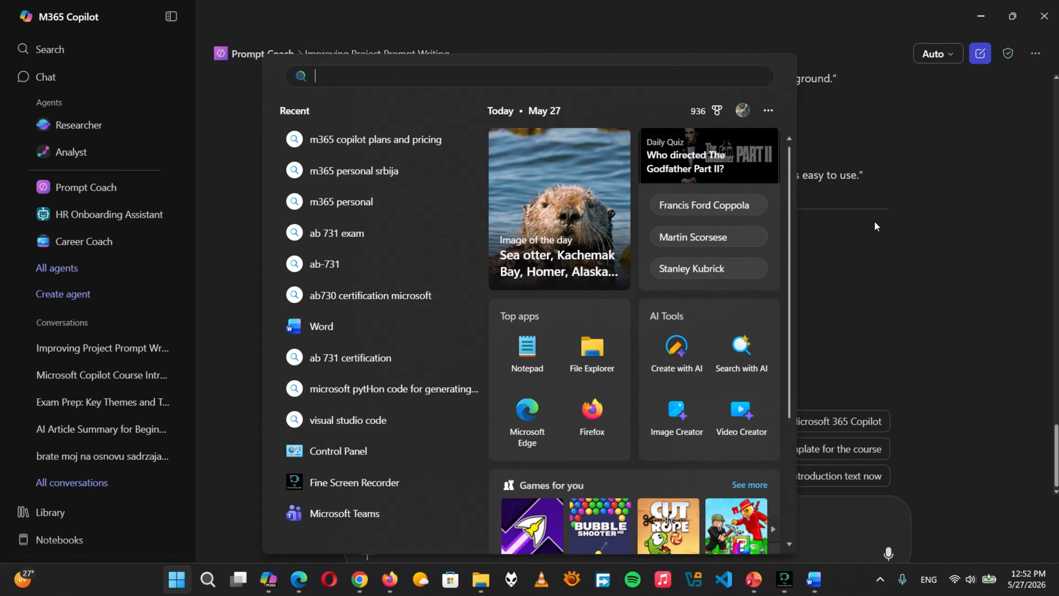
click(893, 267)
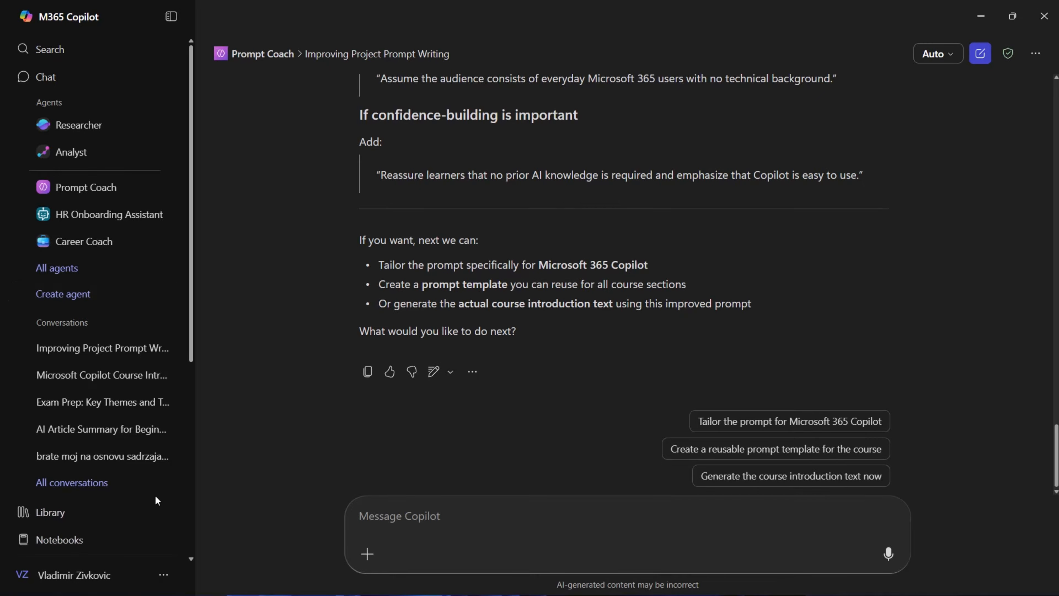
Step: Look through Copilot's navigation entries and open the Apps page to view the available Microsoft 365 apps
scroll(89, 279, down, 5)
scroll(96, 279, up, 5)
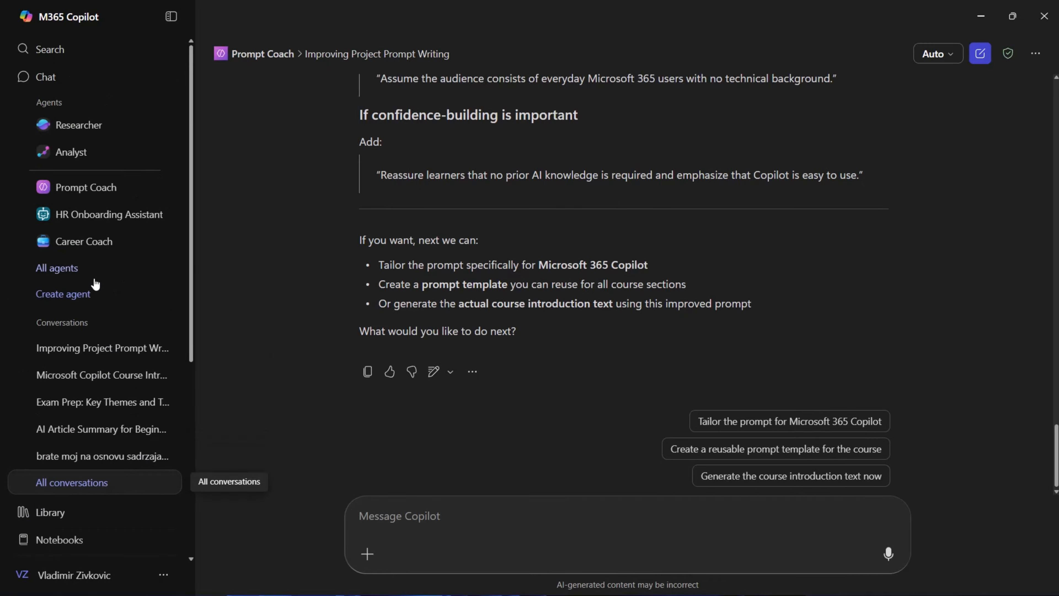
scroll(398, 277, up, 3)
scroll(398, 277, down, 3)
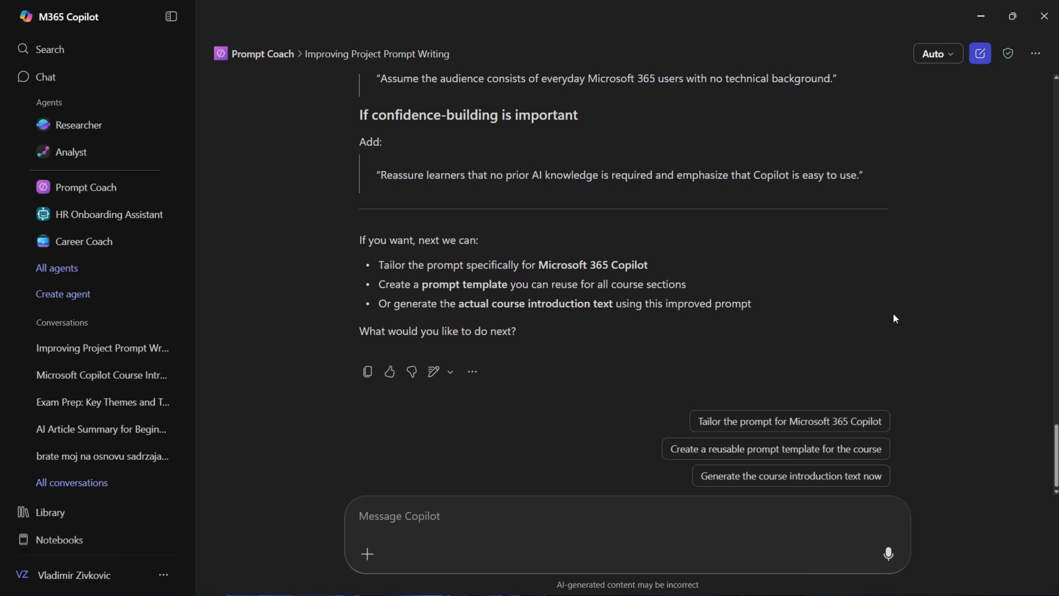
mouse_move(841, 595)
scroll(134, 407, down, 5)
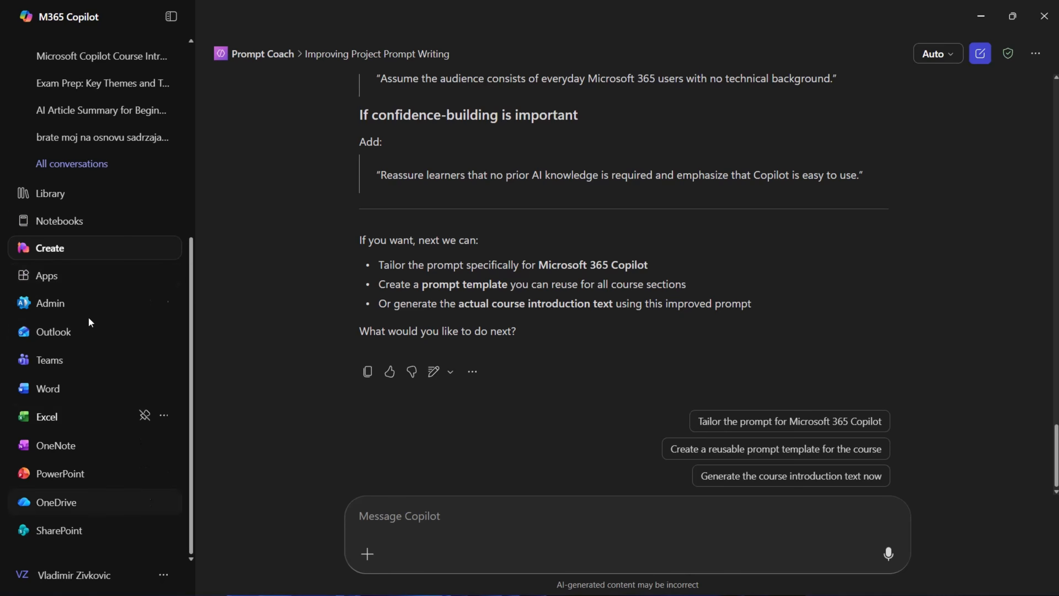
click(47, 278)
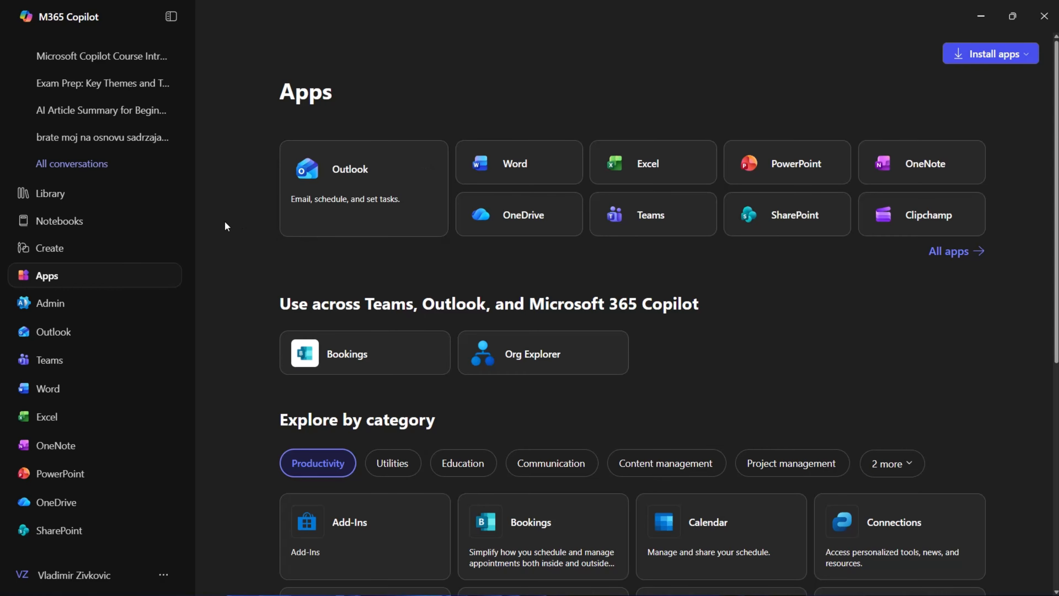
Step: Return to the Chat start page and look over the navigation entries from Notebooks and Create to the Office apps
scroll(91, 185, up, 6)
click(54, 76)
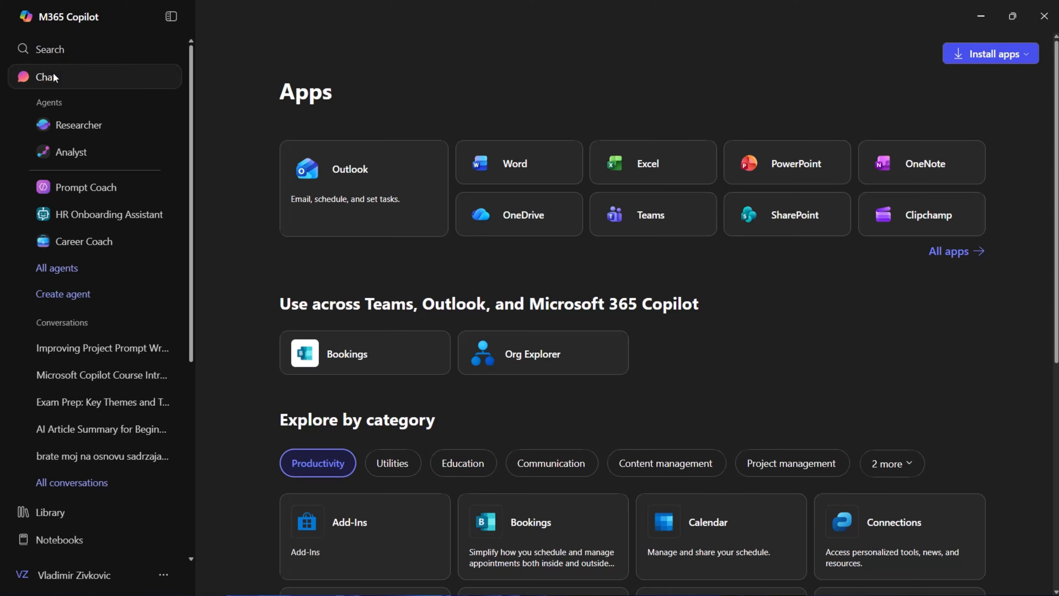
click(505, 290)
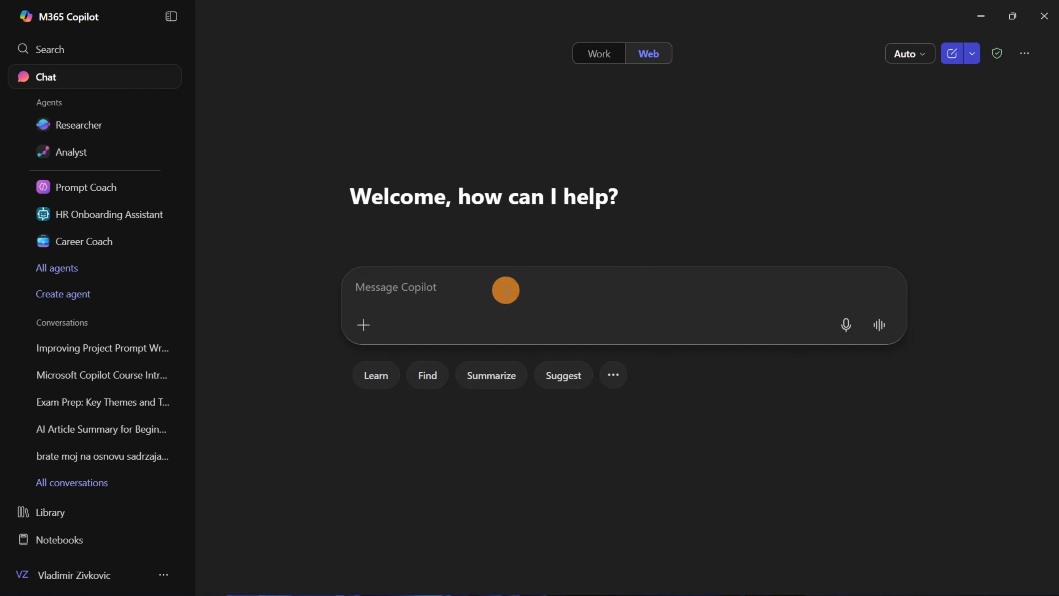
click(614, 261)
scroll(142, 325, down, 5)
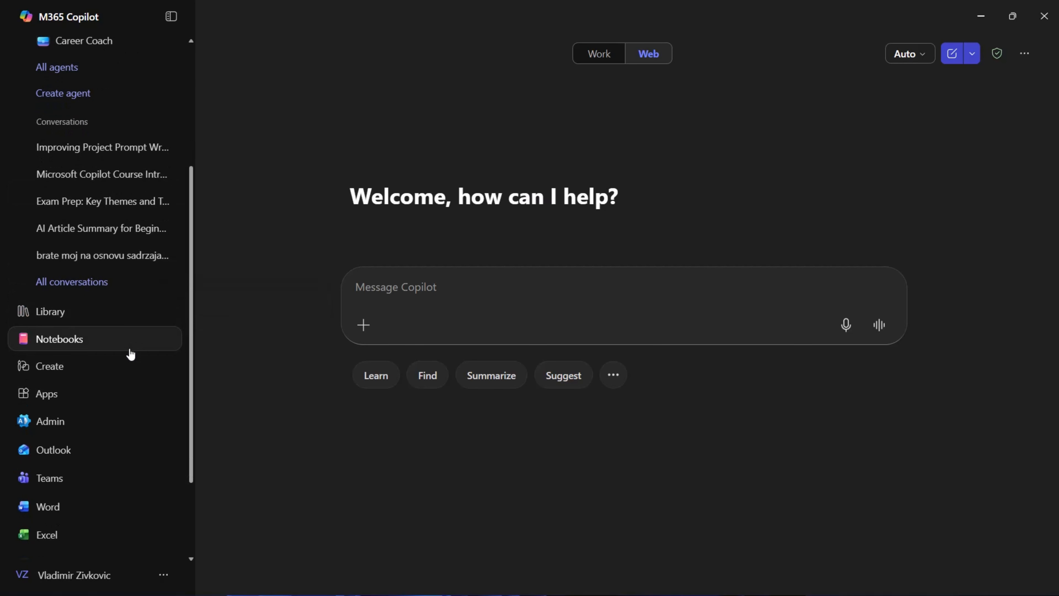
scroll(78, 487, down, 1)
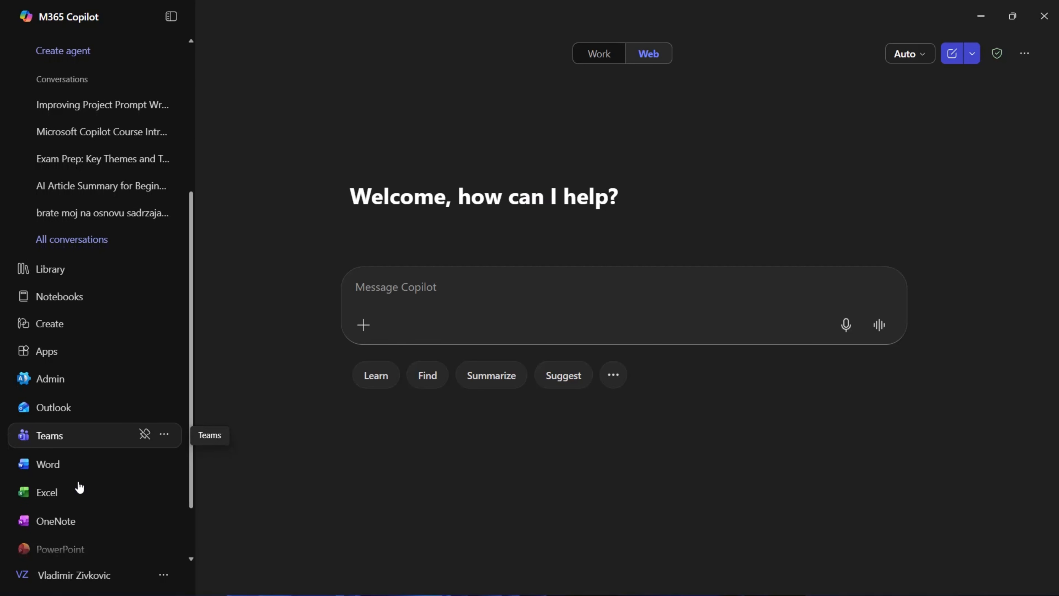
scroll(78, 487, down, 1)
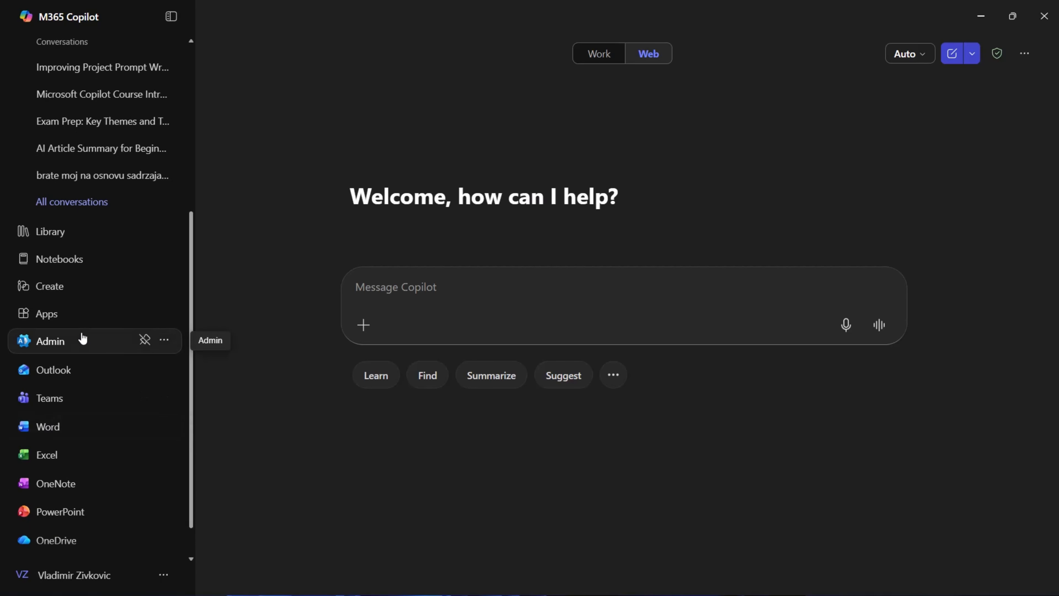
scroll(86, 333, up, 7)
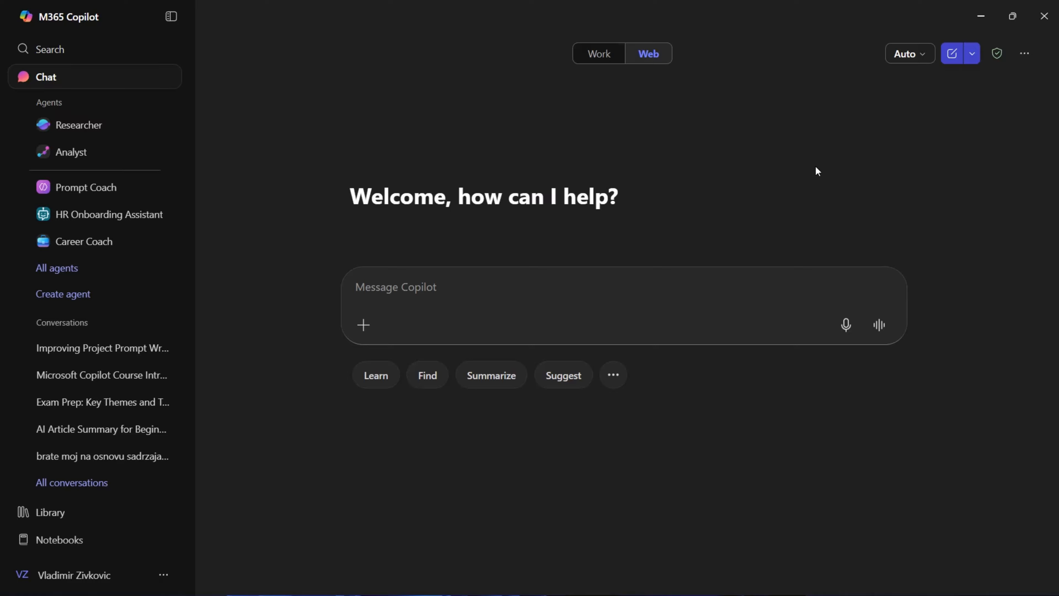
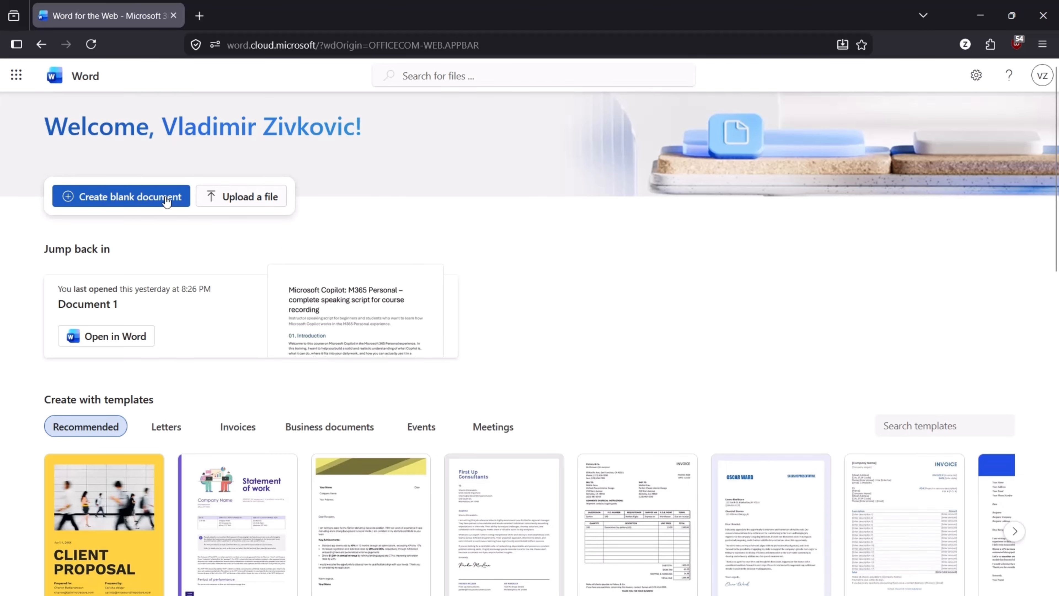
Step: Create a blank Word document and look over the Copilot draft box's content sources and extra options
click(130, 199)
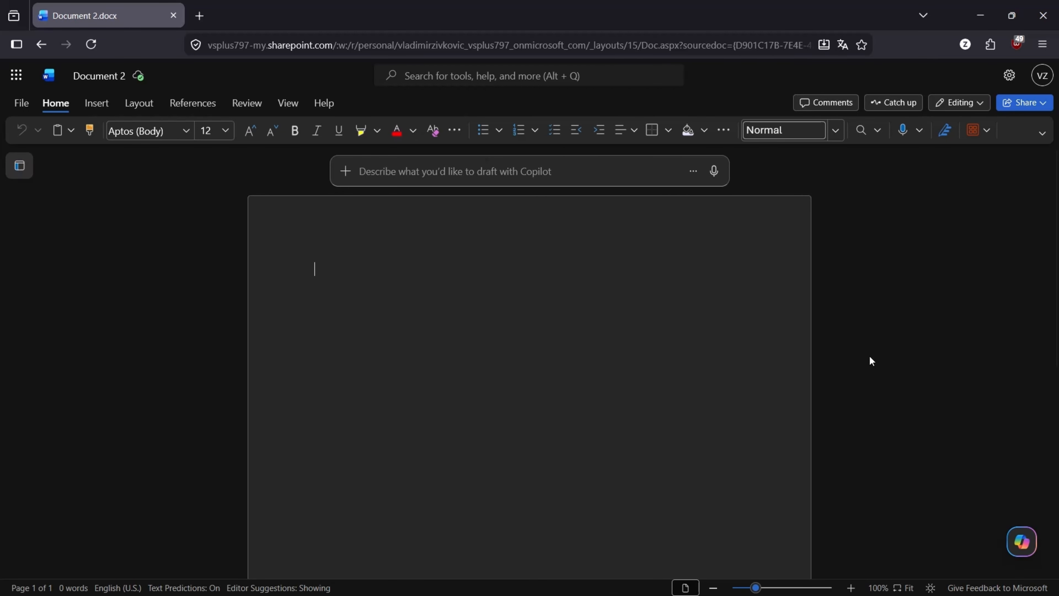
mouse_move(1025, 540)
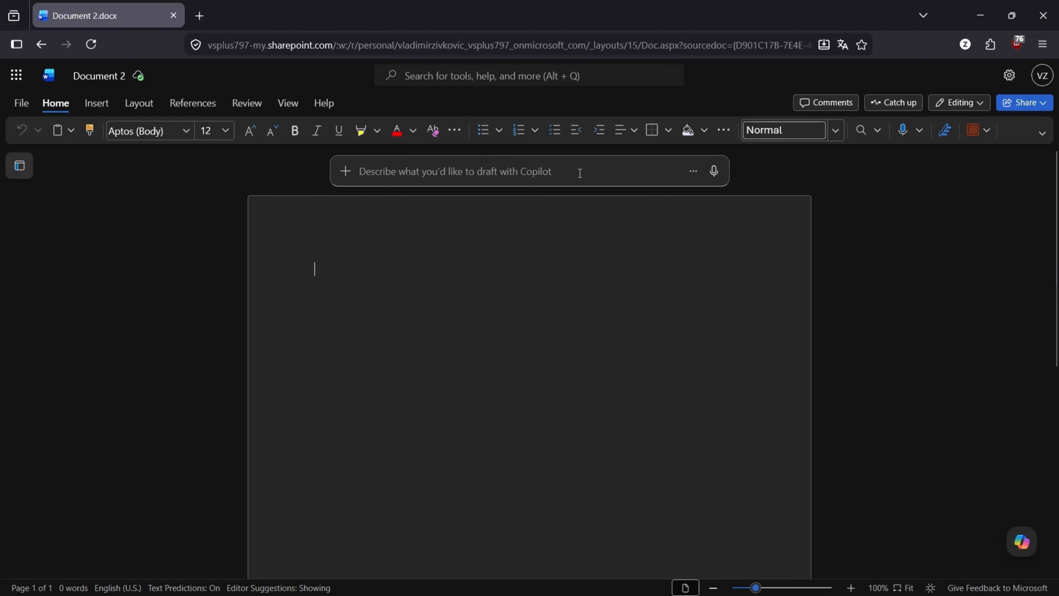
click(345, 171)
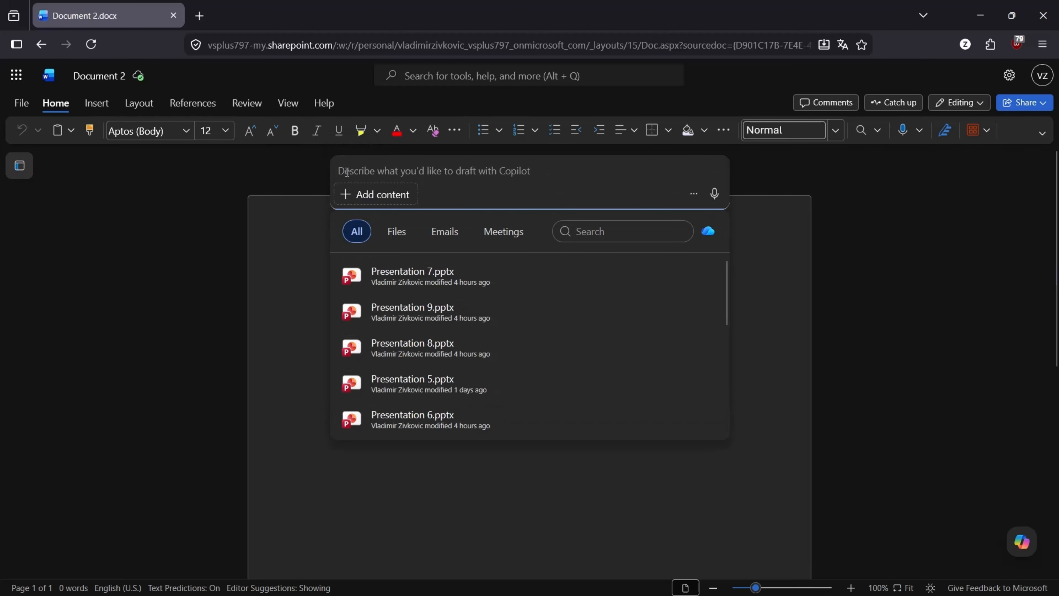
click(292, 175)
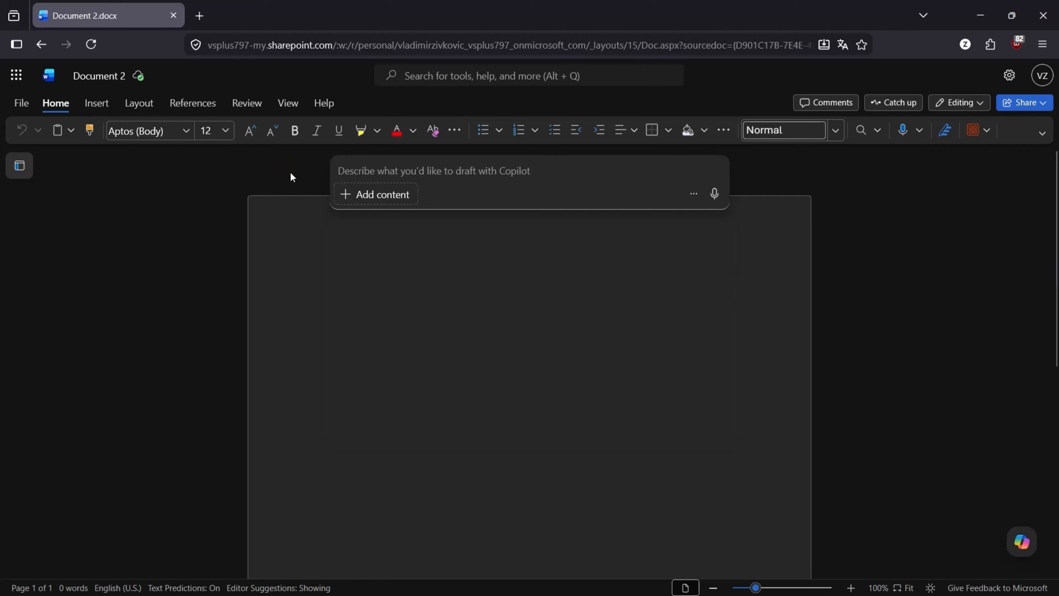
click(692, 195)
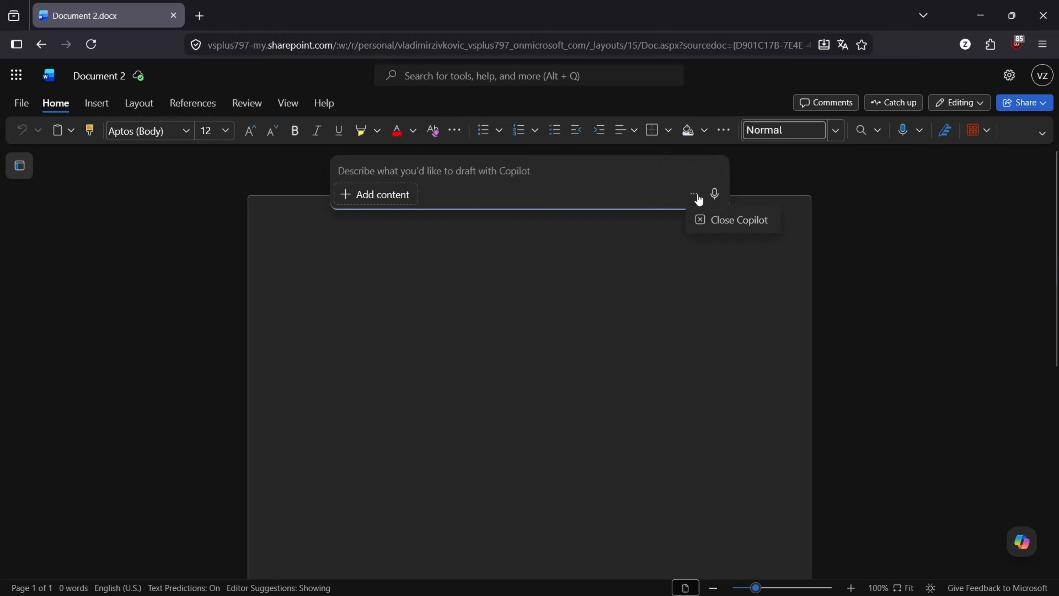
click(859, 249)
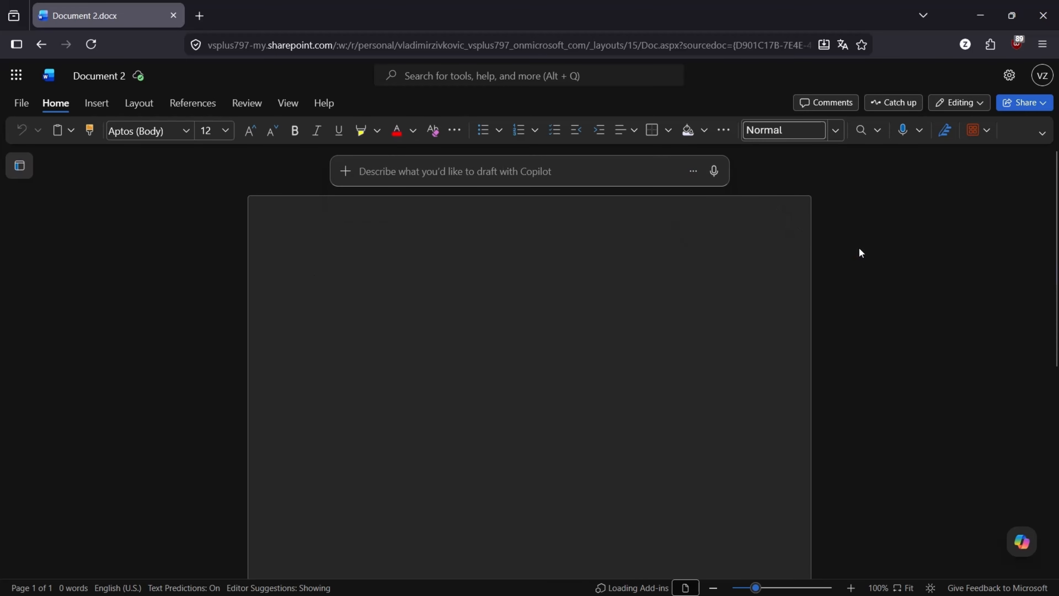
Step: Look at the ribbon display options and the Navigation pane's headings view, closing each again
click(1042, 133)
click(862, 274)
click(20, 166)
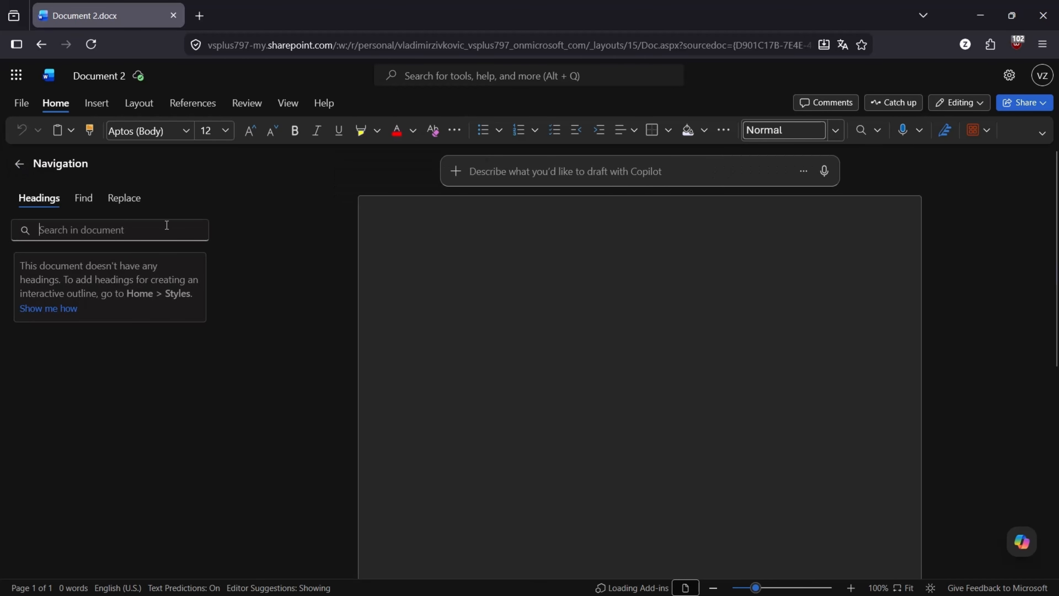
click(19, 164)
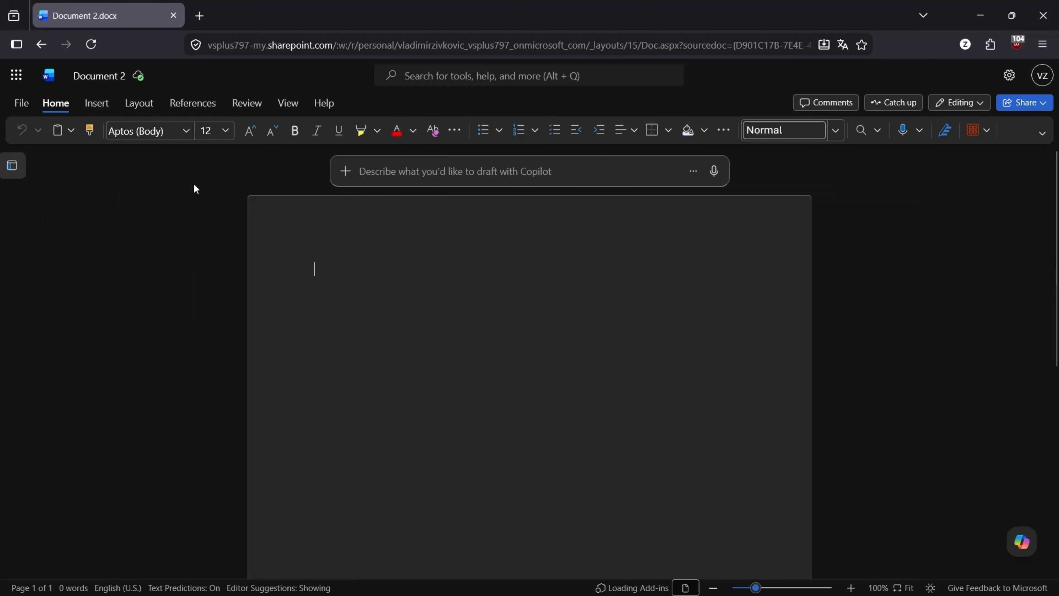
Step: Open the Copilot pane and view its options for adding content and its Researcher, Analyst and Designer agents
click(1023, 541)
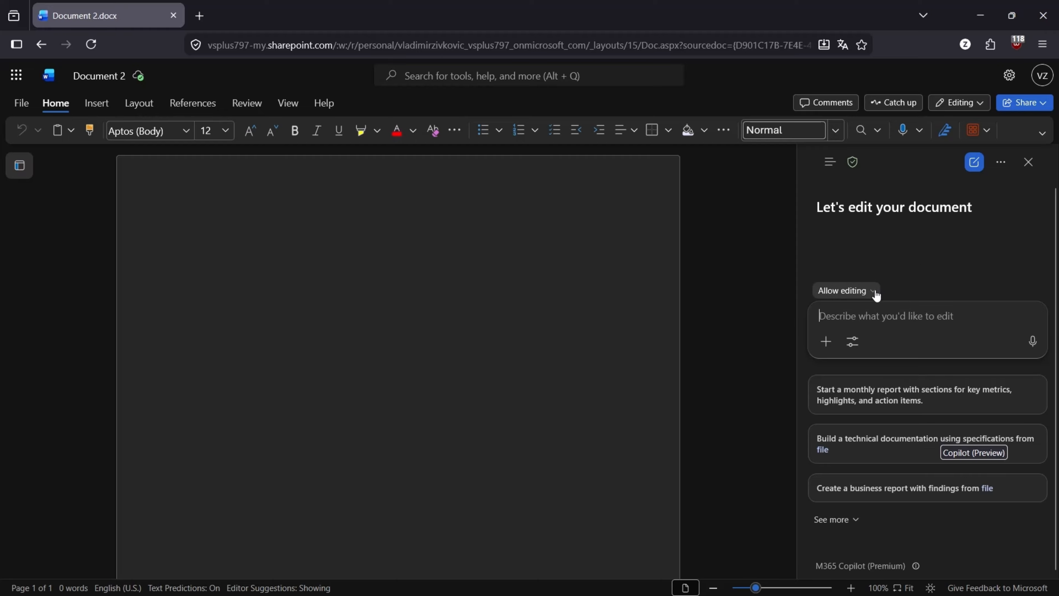
click(828, 346)
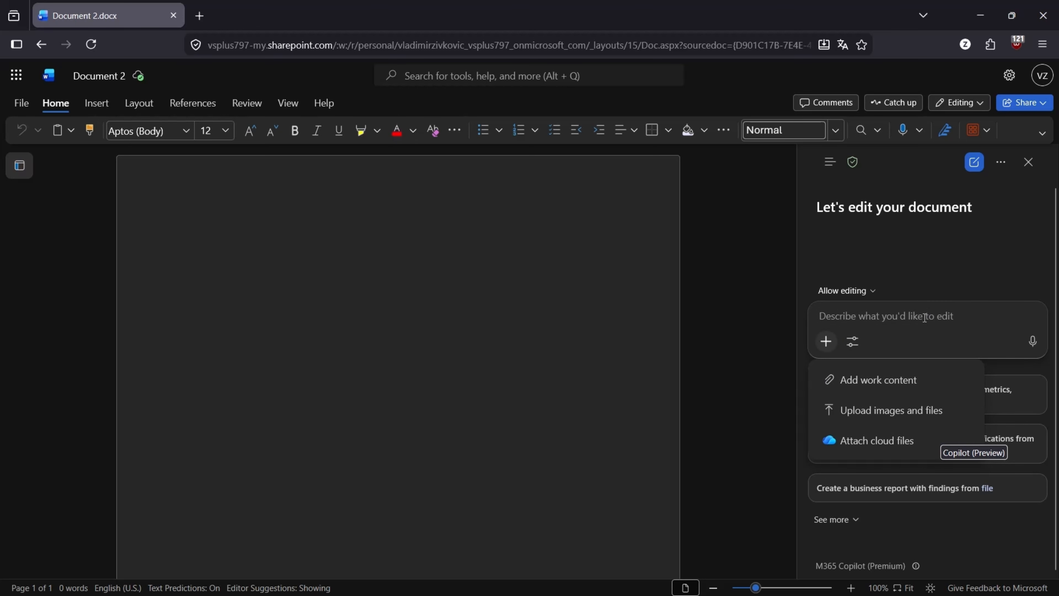
click(905, 316)
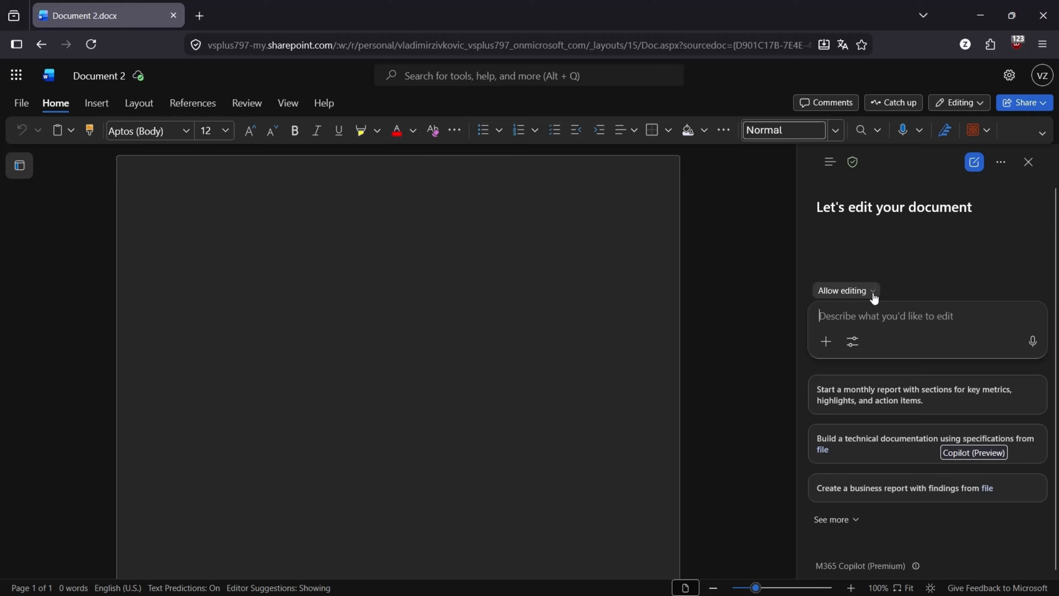
click(853, 342)
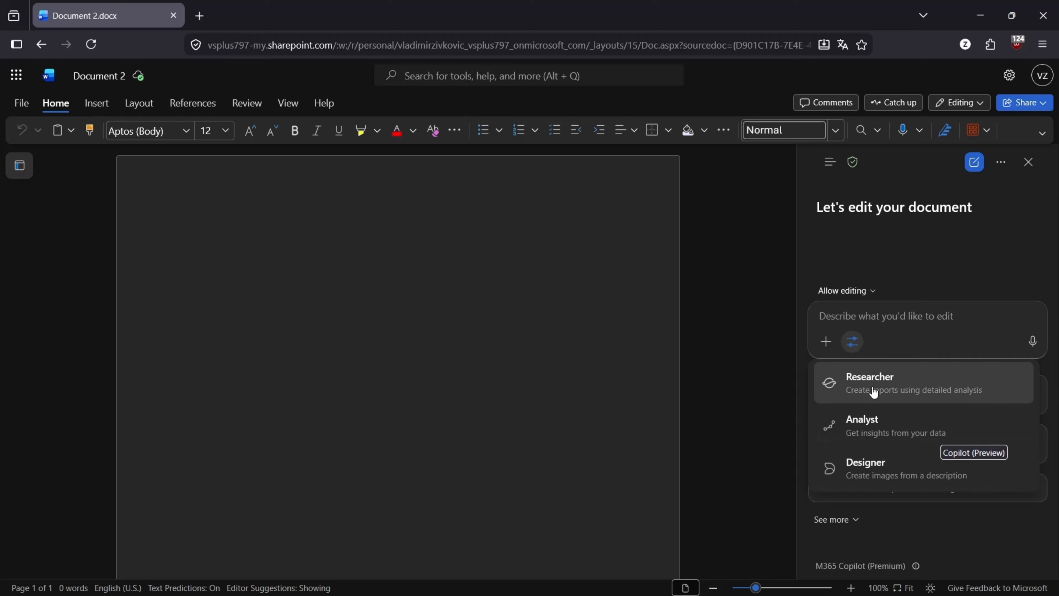
click(892, 330)
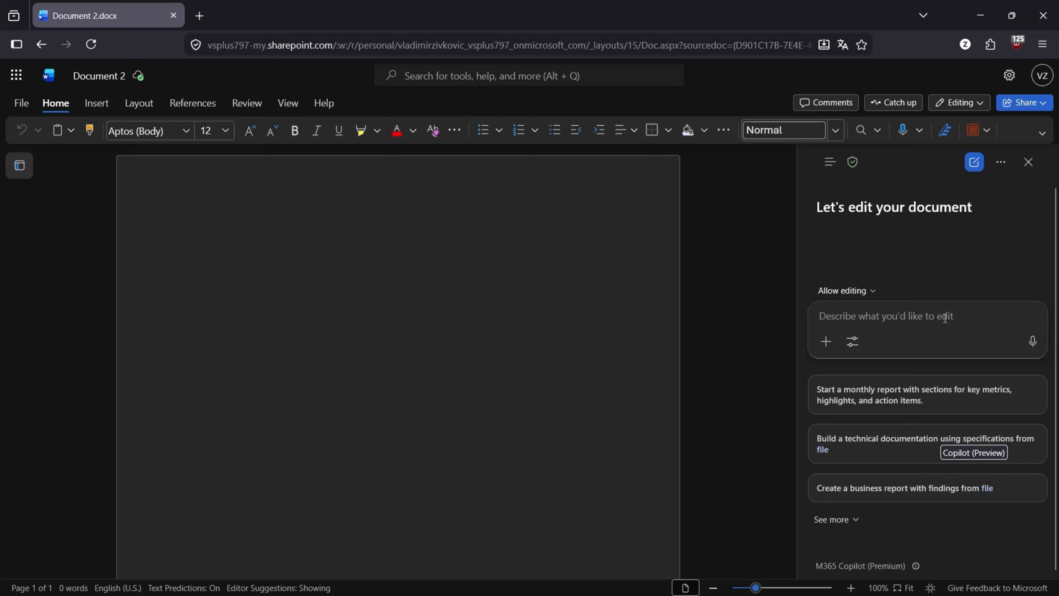
click(909, 317)
Step: Switch Copilot to Chat only mode to view it, and return it to Allow editing
click(871, 294)
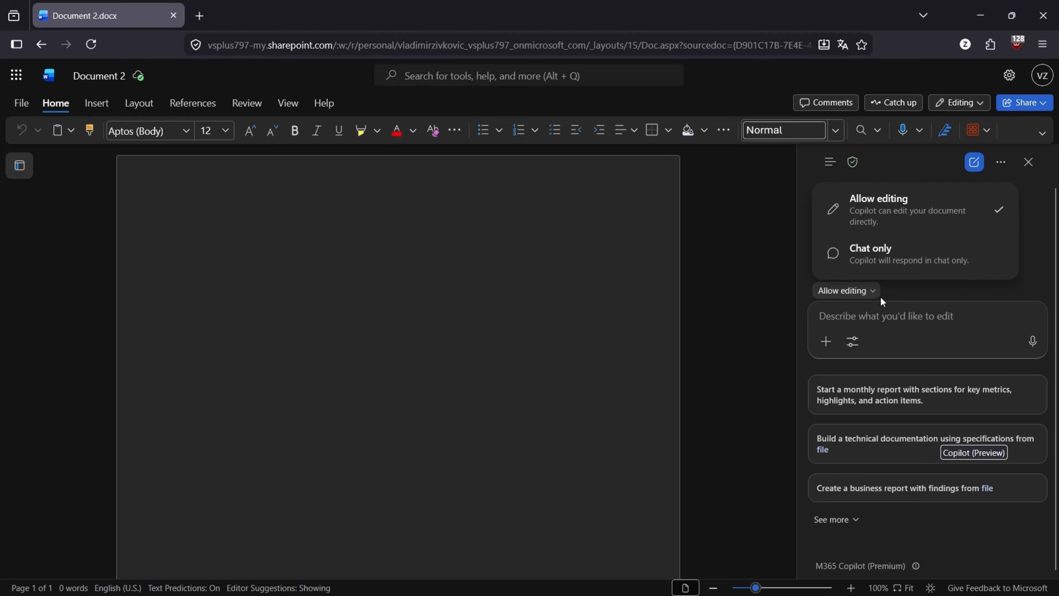
click(883, 246)
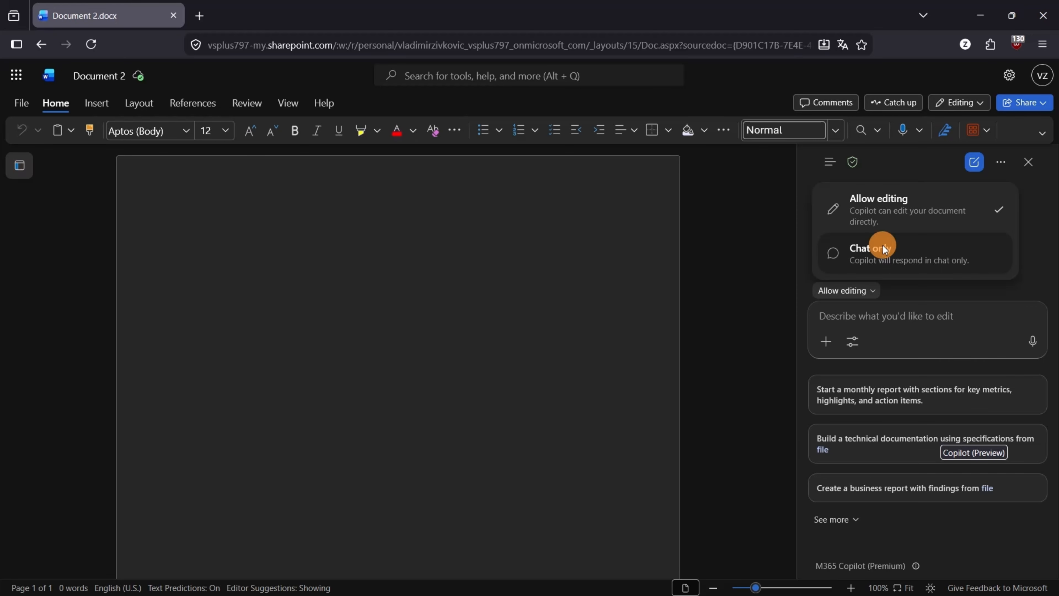
click(898, 317)
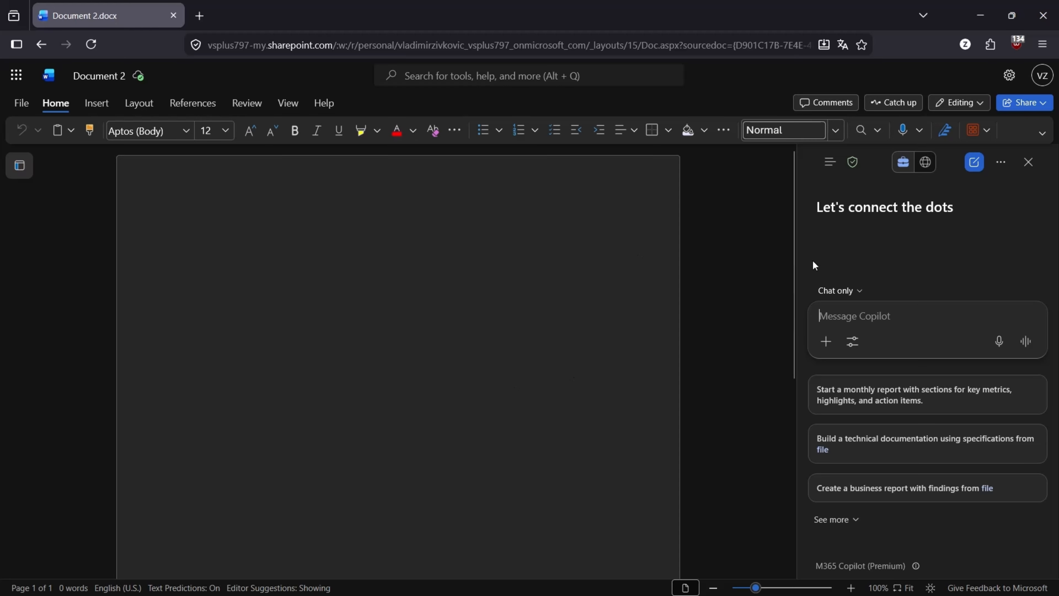
click(857, 291)
click(874, 200)
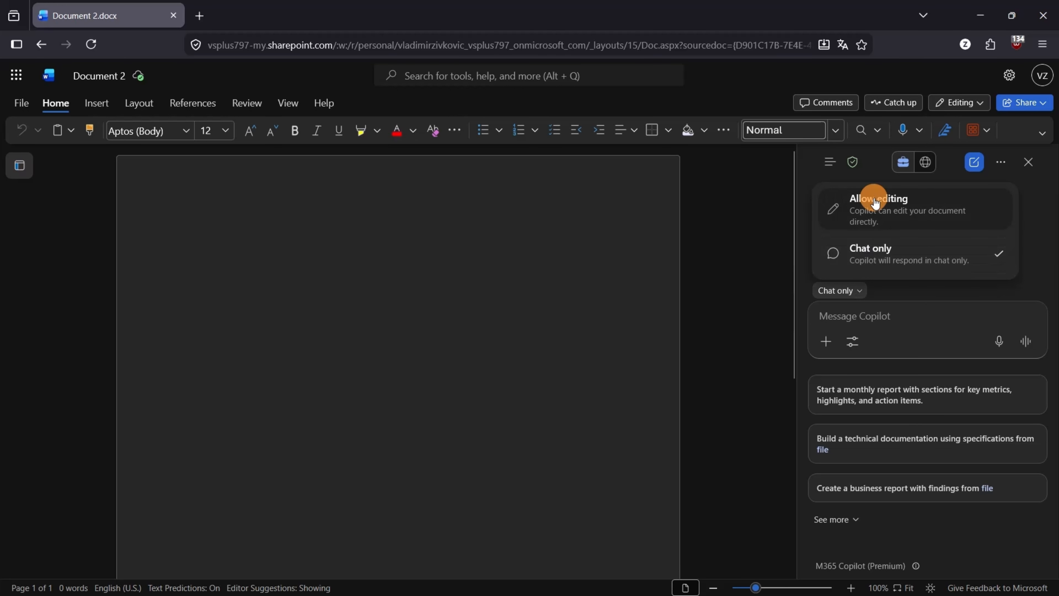
click(893, 315)
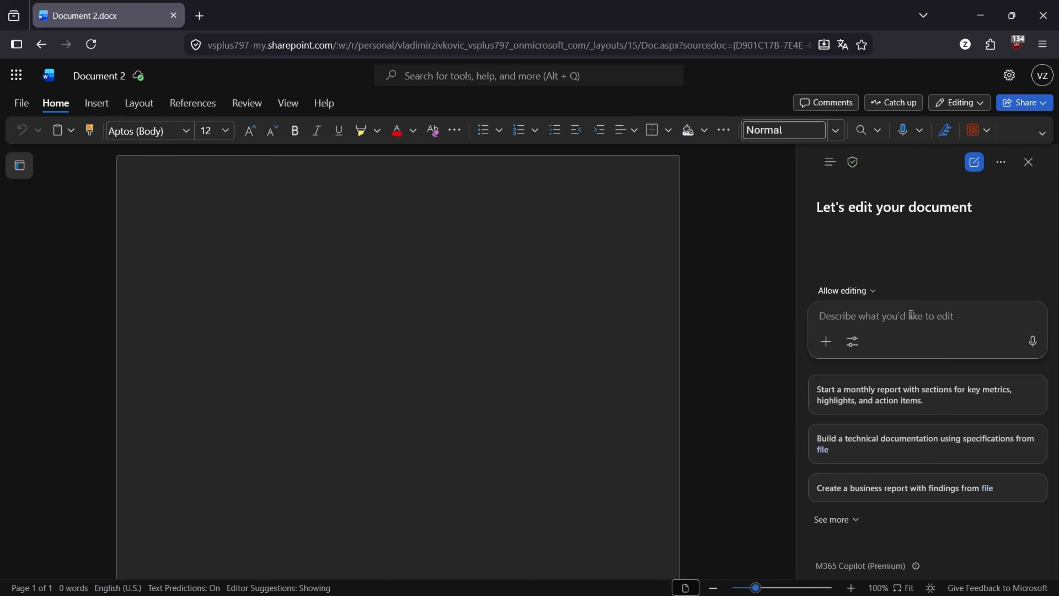
Step: Switch to the 18..txt notes in Notepad and place the cursor at the start of example one's sample prompt text
click(815, 586)
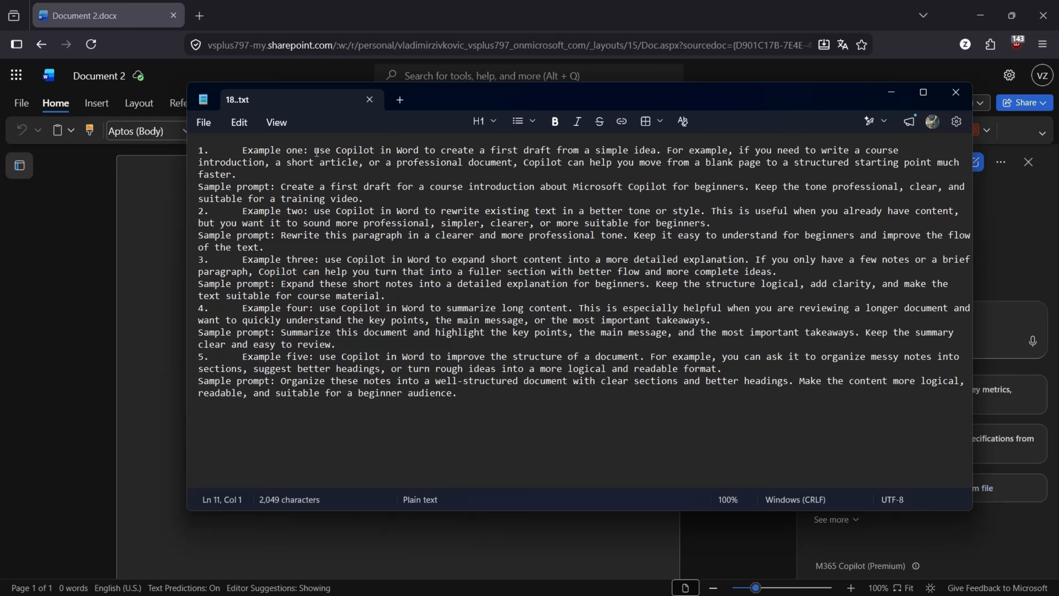
click(281, 188)
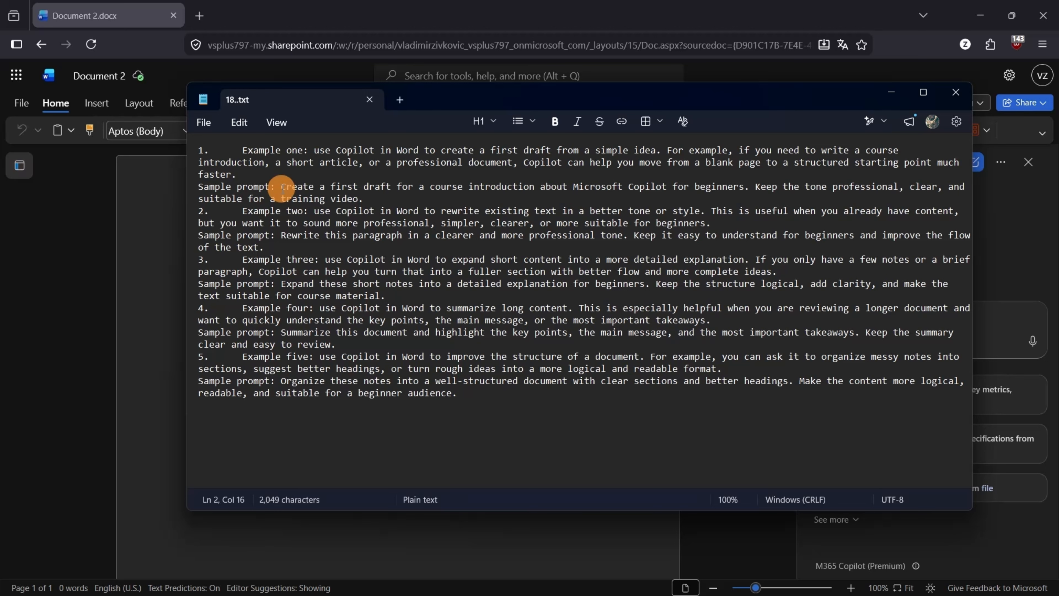
Step: Copy the example one sample prompt, from "Create a first draft" through "training video.", in the 18..txt notes
key(shift+Down)
key(shift+Down)
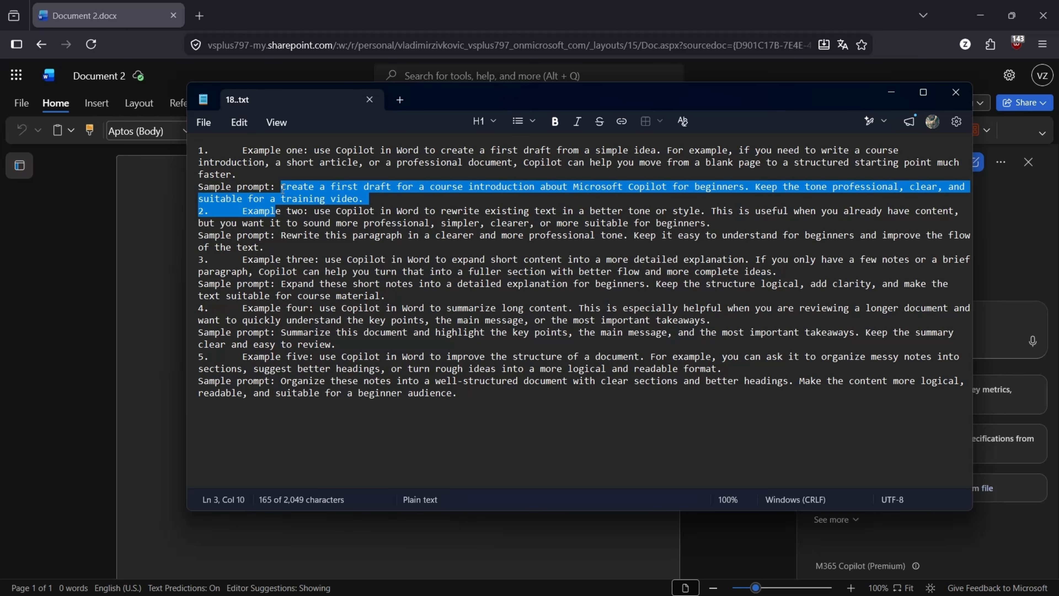
key(shift+Left)
key(shift+Left)
key(shift+Left)
key(shift+Left)
key(shift+Left)
key(shift+Left)
key(shift+Left)
key(shift+Left)
key(shift+Left)
key(shift+Left)
key(ctrl+c)
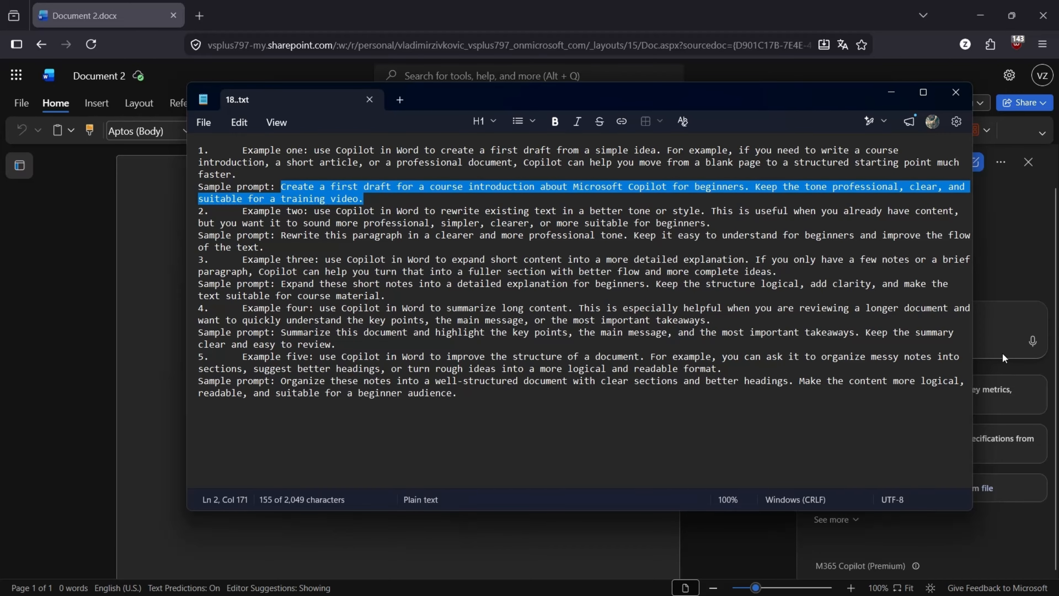
Step: Switch to Word, submit the copied course-introduction prompt to Copilot, keep the generated draft and review its reply
click(996, 331)
click(920, 313)
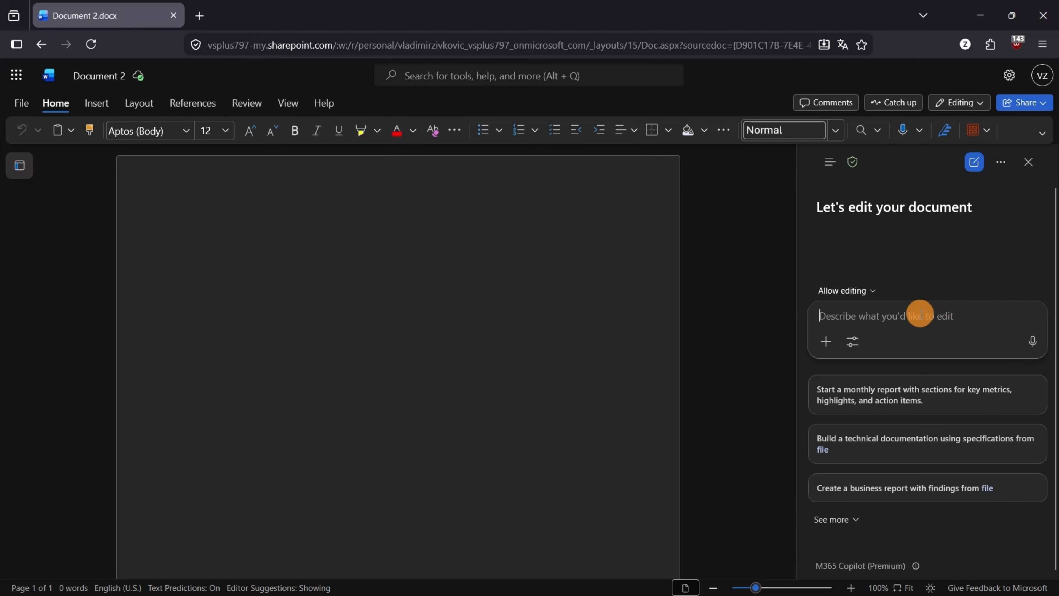
key(ctrl+v)
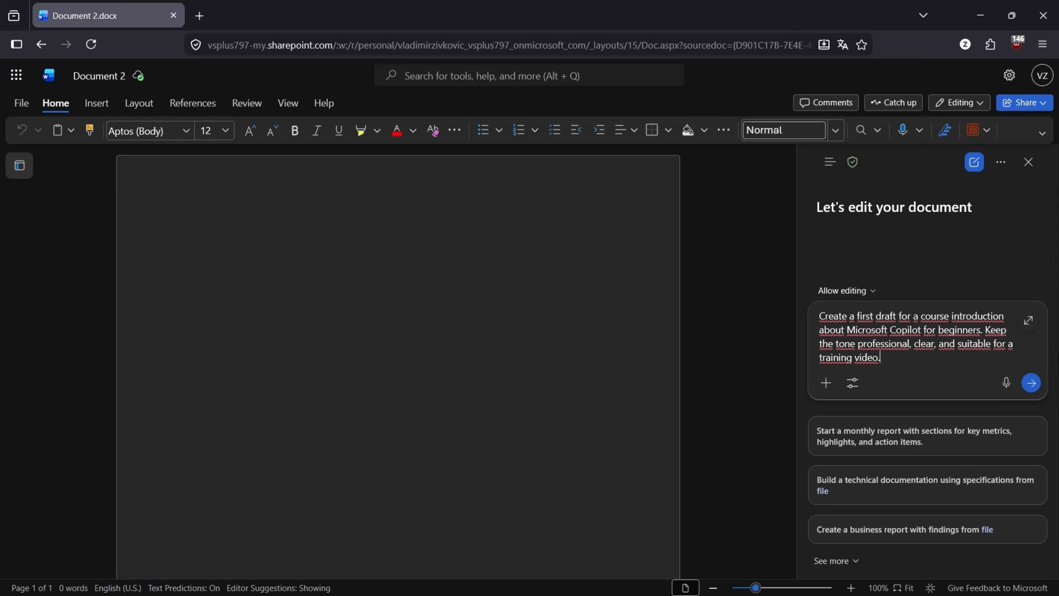
click(1031, 383)
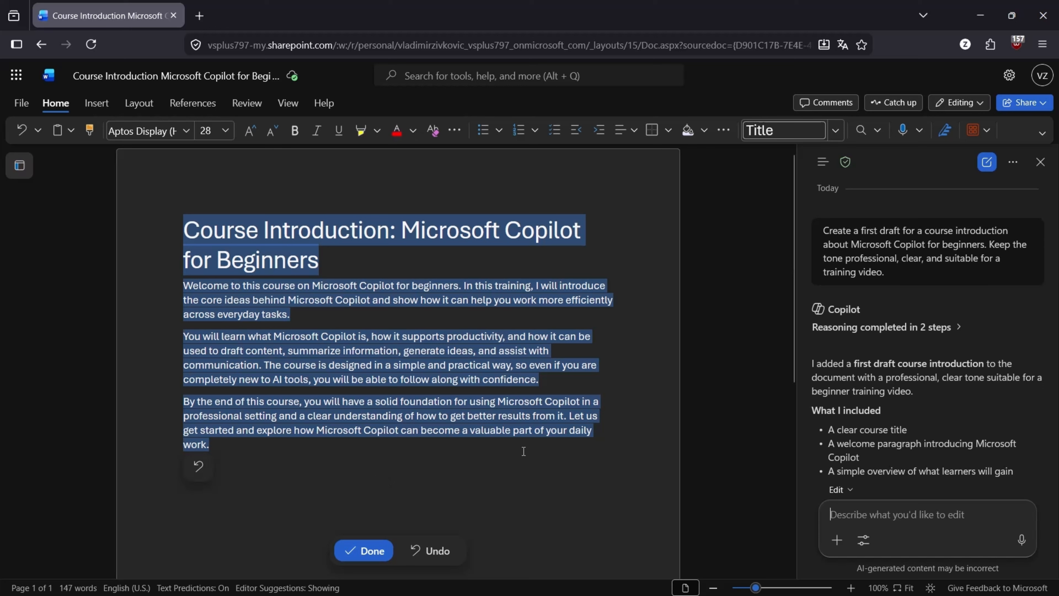
click(366, 557)
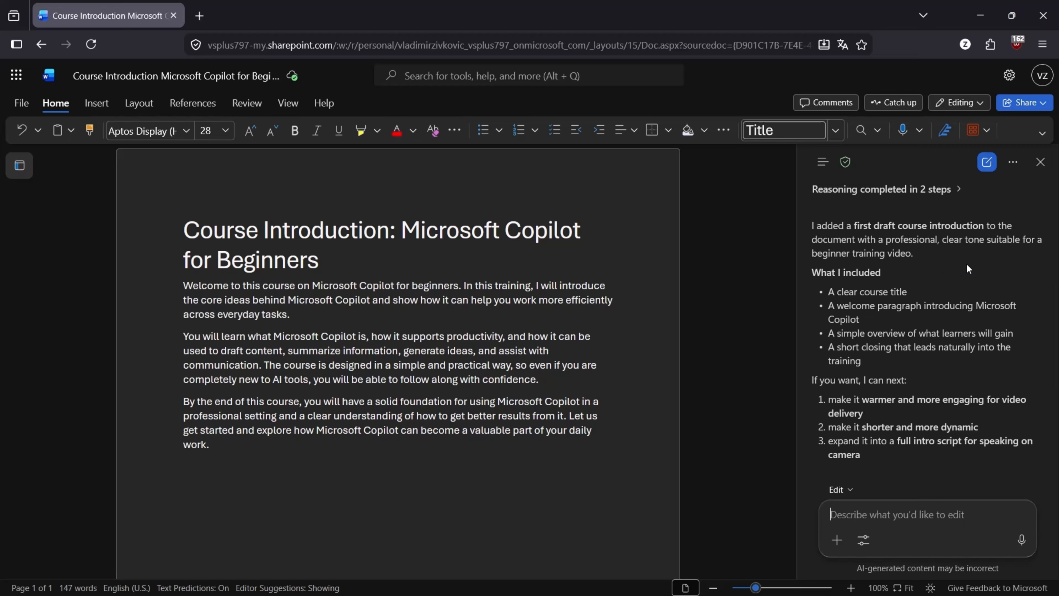
scroll(966, 263, down, 3)
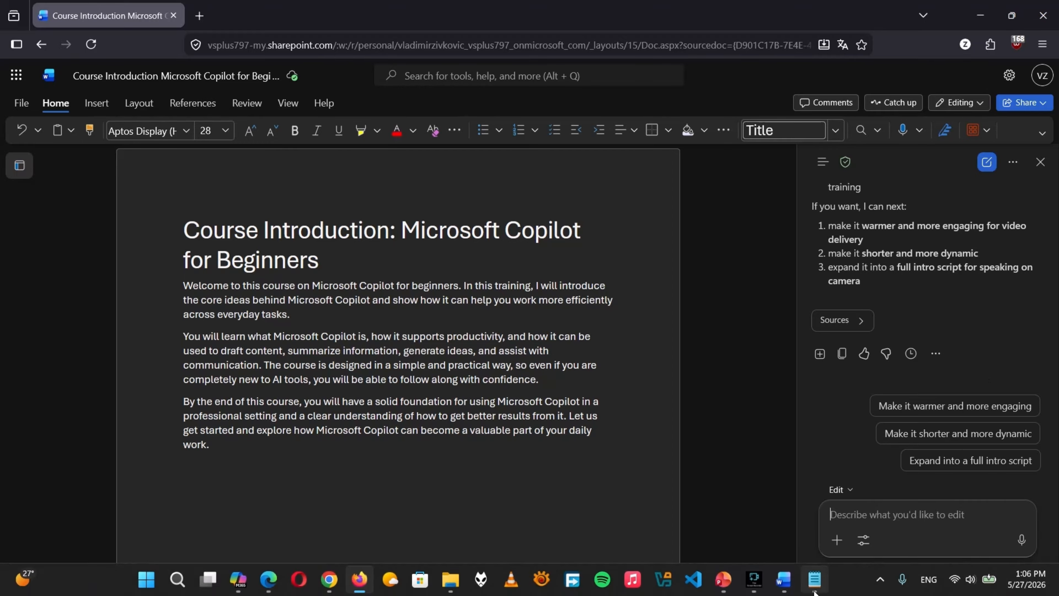
Step: Switch to Notepad and copy the example two prompt, from "Rewrite this paragraph" through "flow of the text."
click(814, 590)
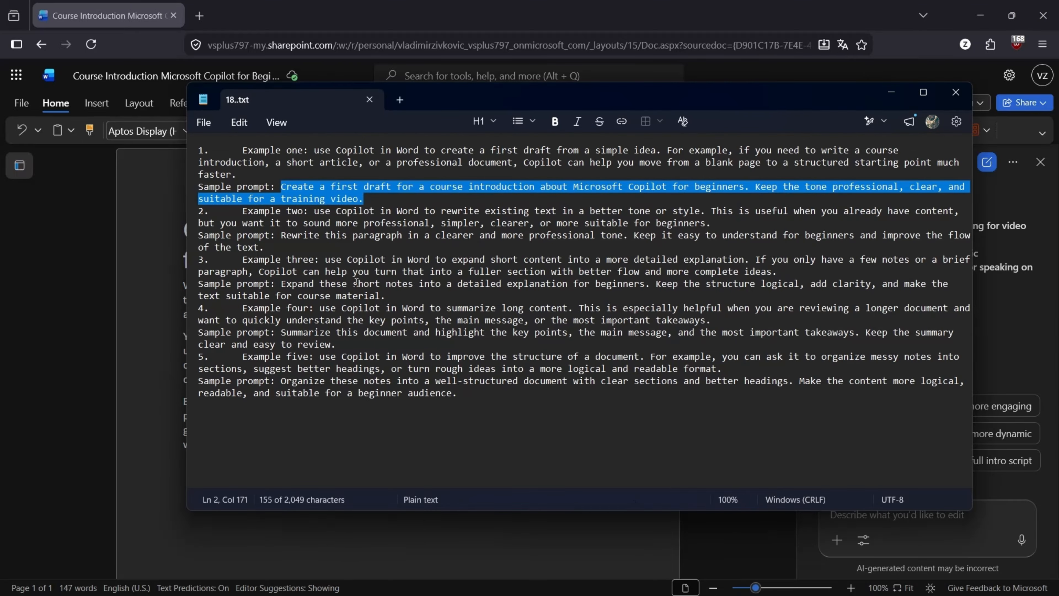
click(285, 235)
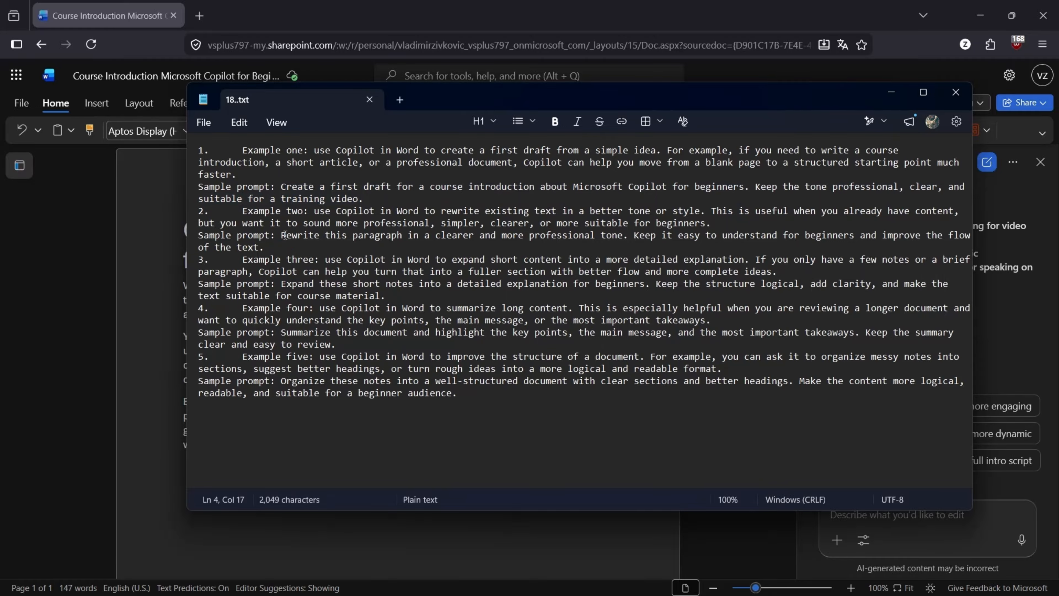
key(shift+Down)
key(ctrl+c)
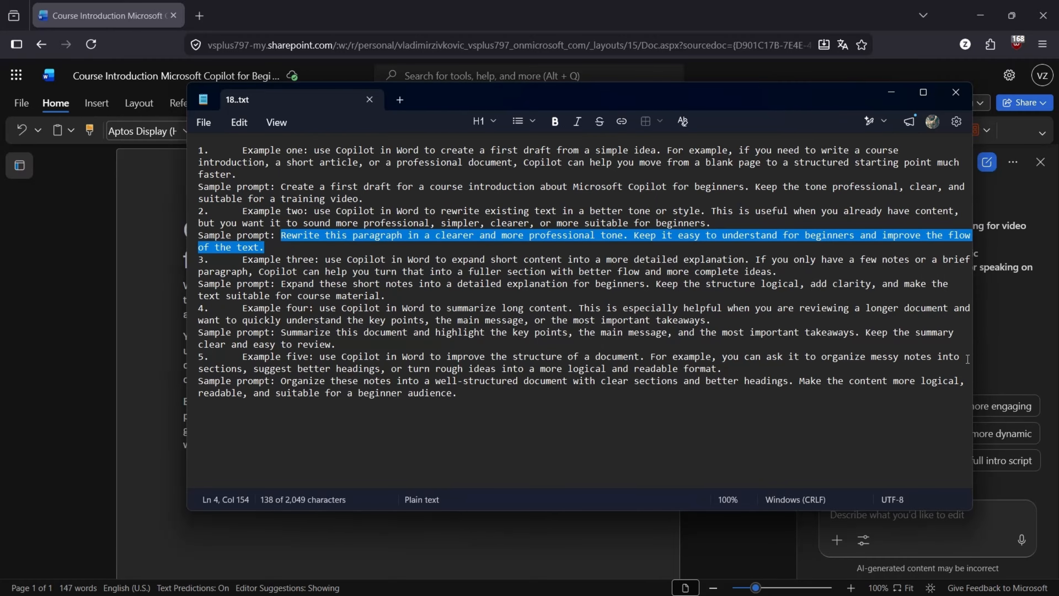
Step: Switch to Word and try to have Copilot rewrite a paragraph using the copied prompt with no text selected
click(1020, 356)
click(929, 509)
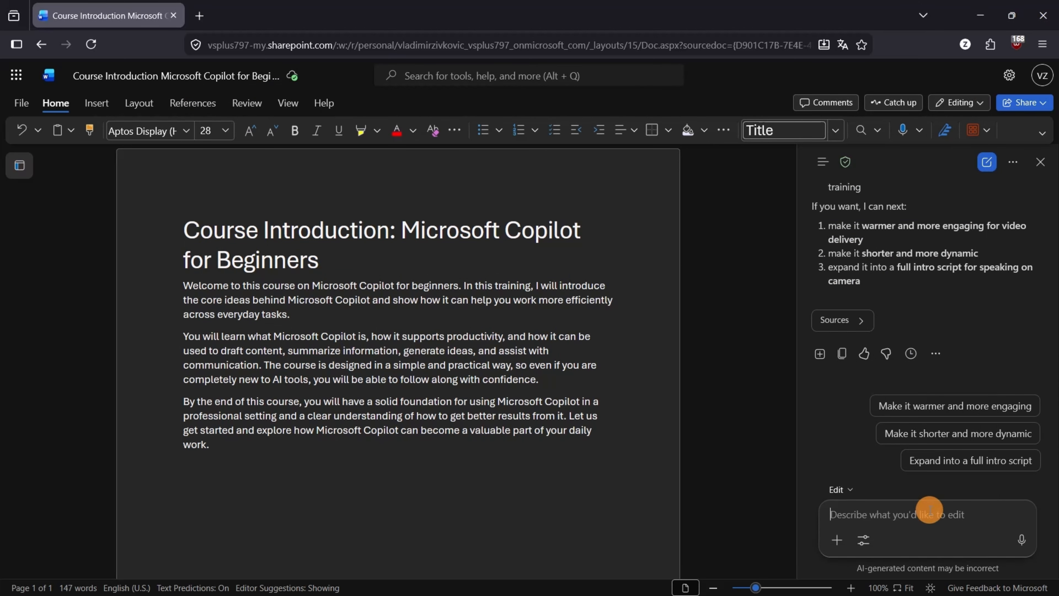
key(ctrl+v)
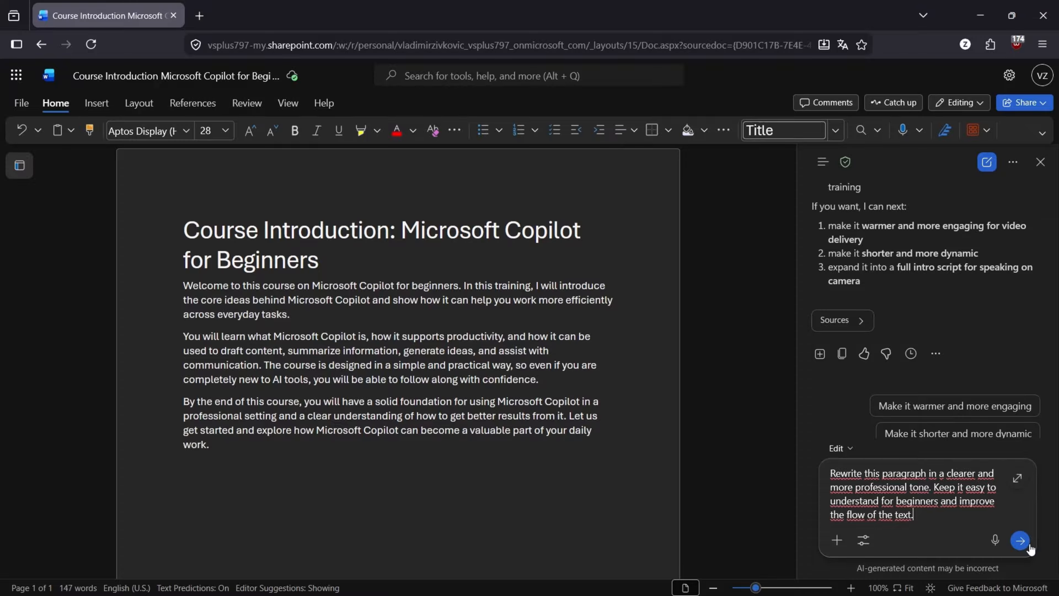
click(1019, 541)
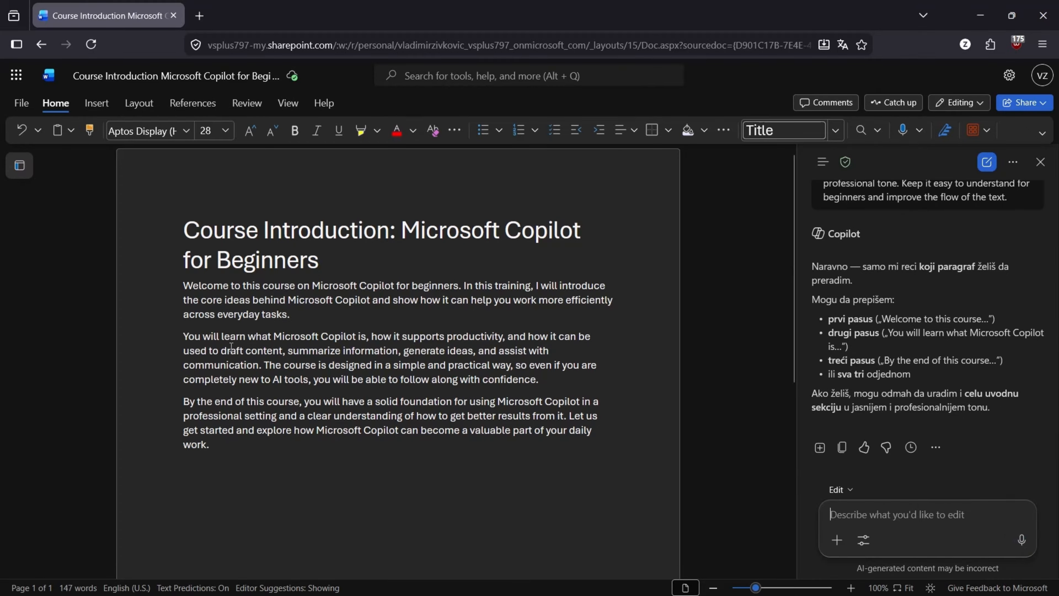
Step: Have Copilot rewrite the selected second body paragraph in a clearer, more professional tone with the copied prompt, and keep the result
click(182, 335)
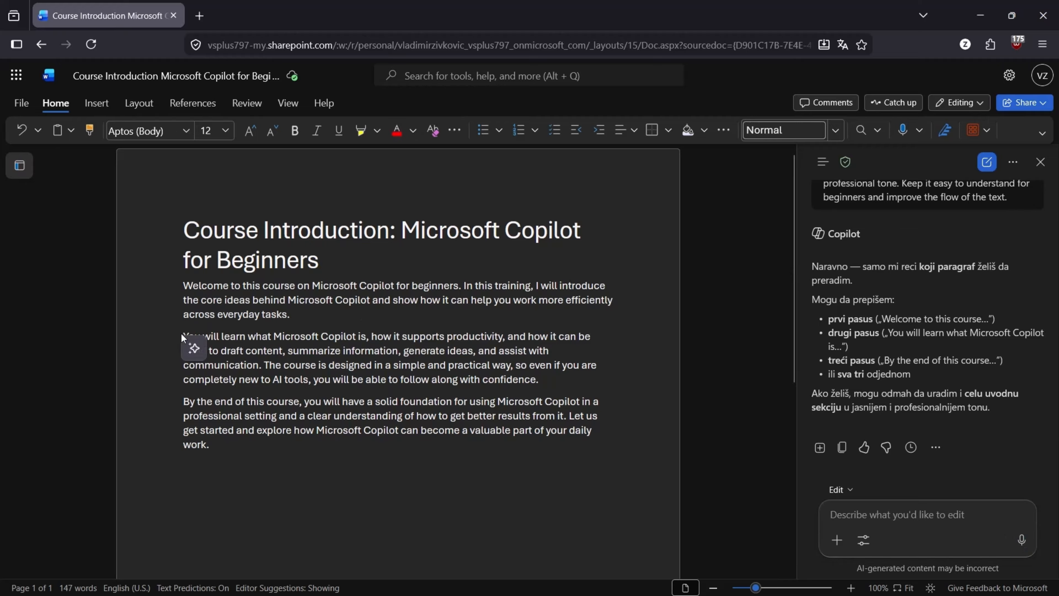
key(shift+Down)
key(shift+Down)
key(shift+Down)
key(shift+Down)
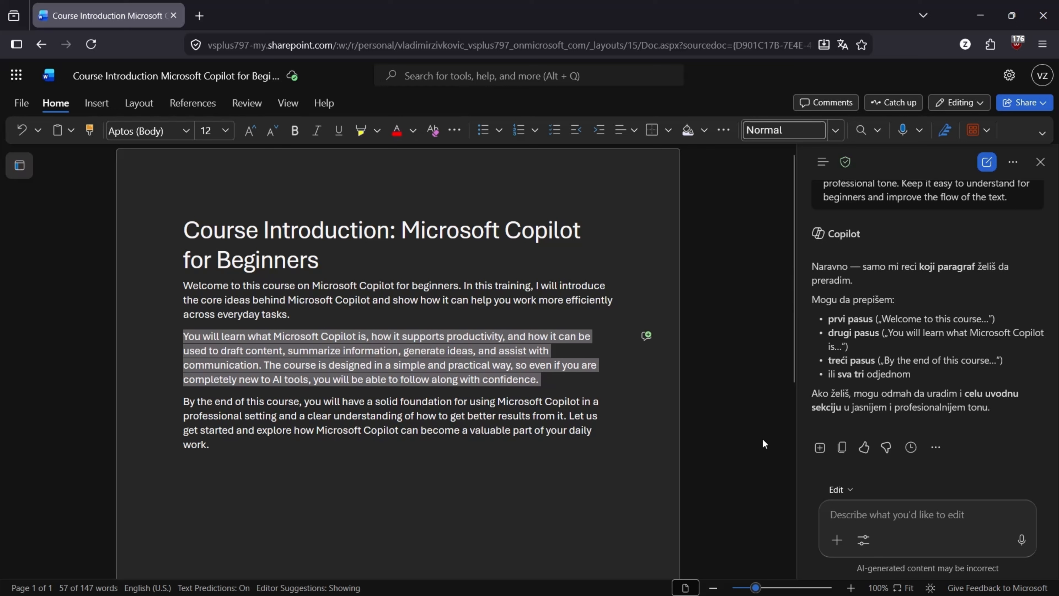
click(879, 517)
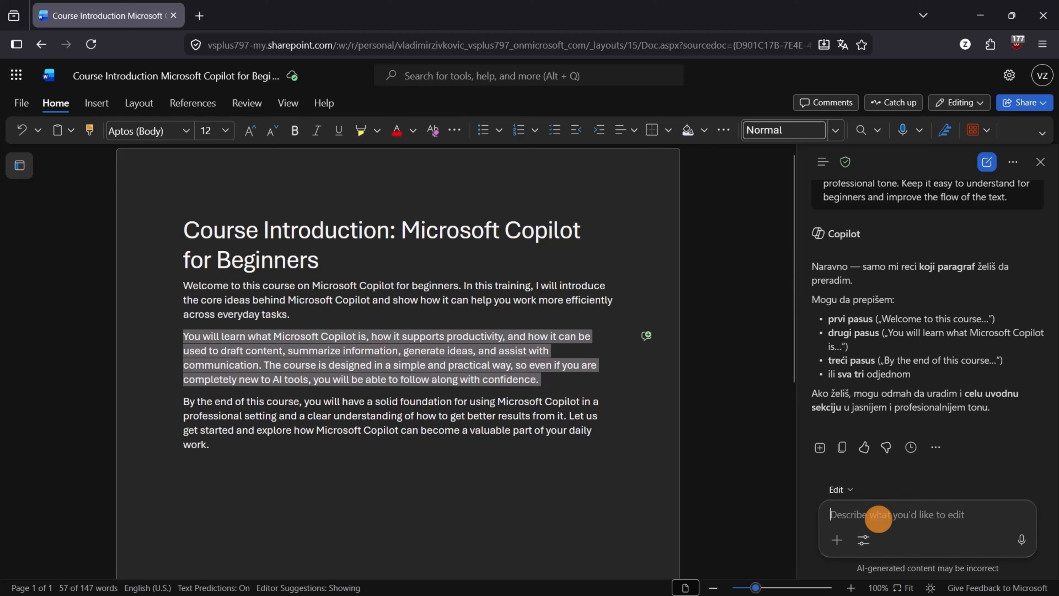
key(ctrl+v)
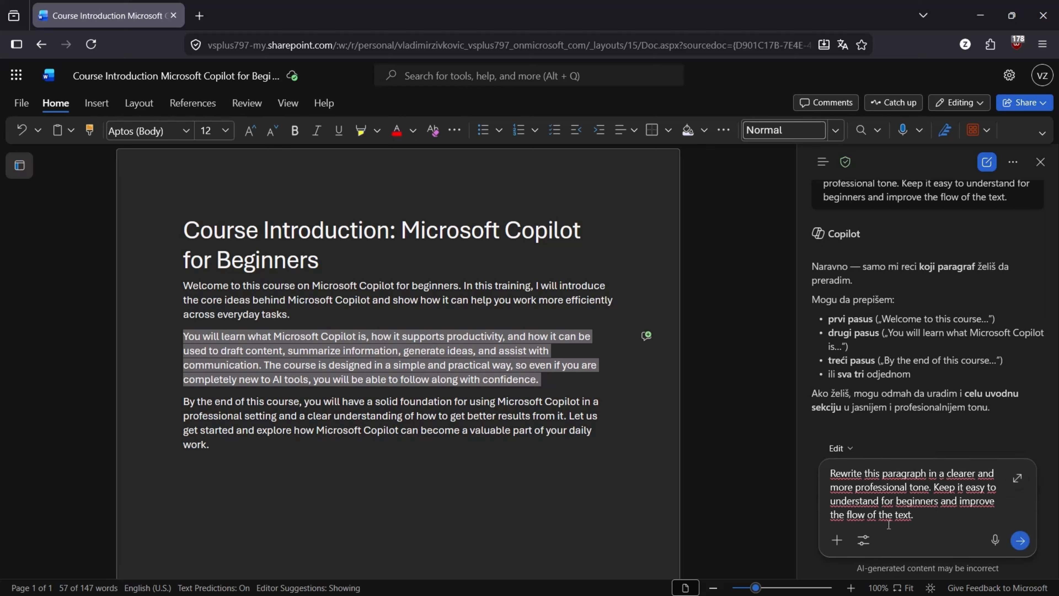
click(1020, 540)
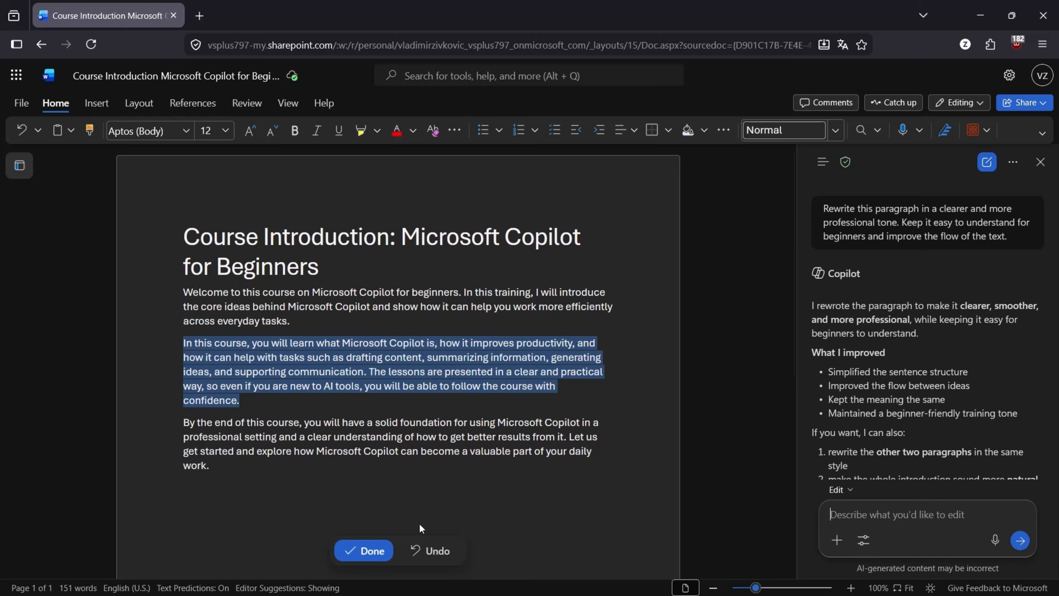
click(353, 559)
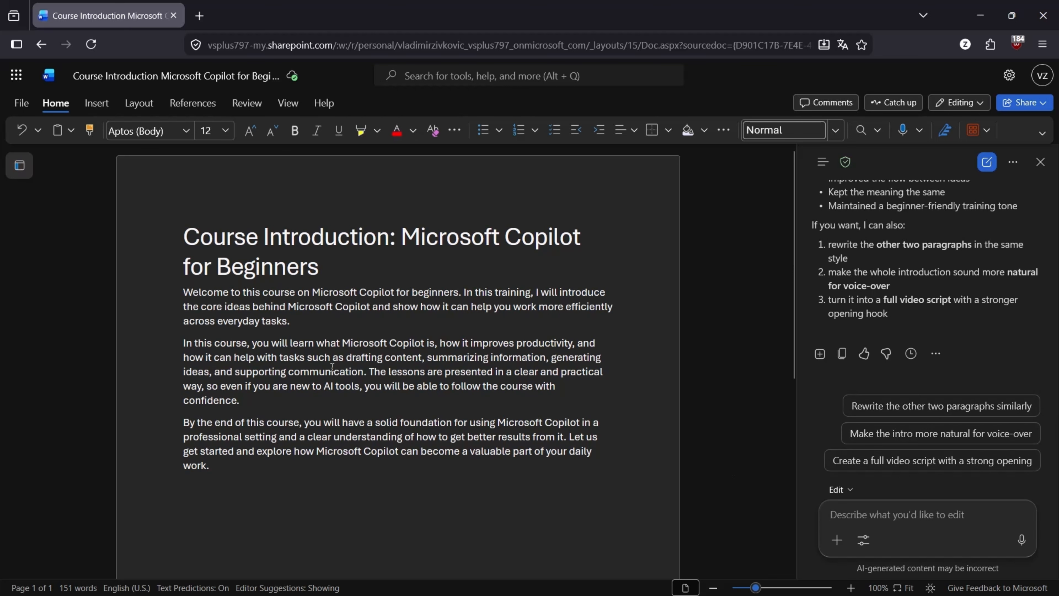
Step: Switch to Notepad and copy the example three prompt, from "Expand these short notes" through "course material."
click(898, 511)
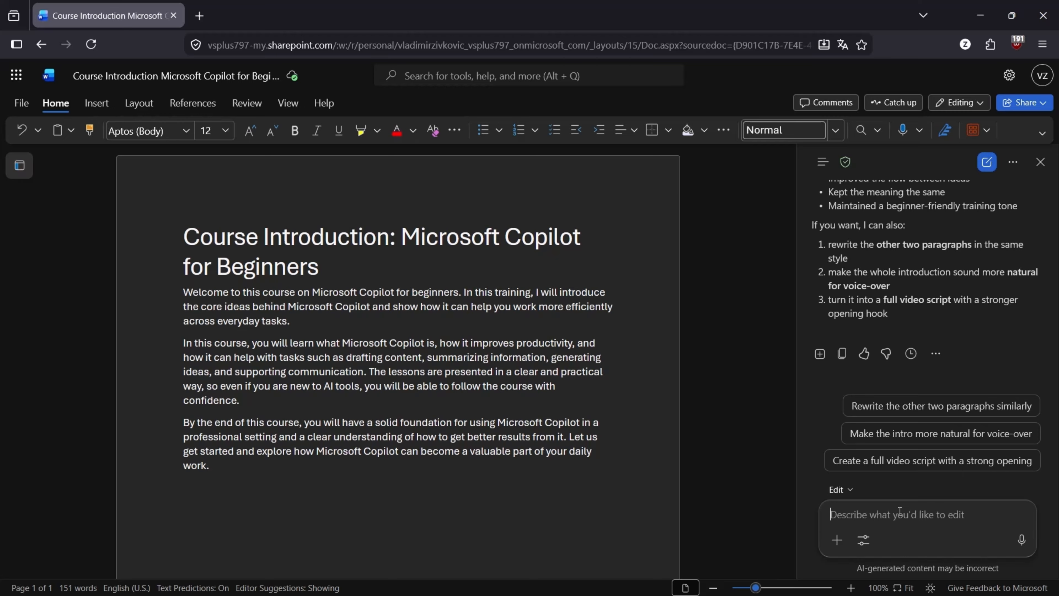
mouse_move(881, 589)
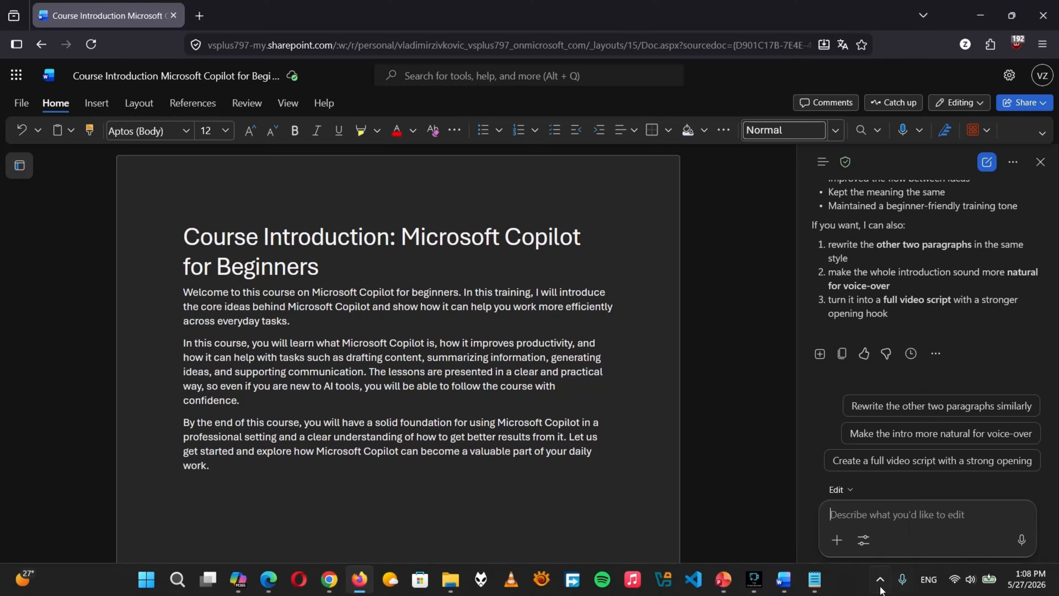
click(816, 583)
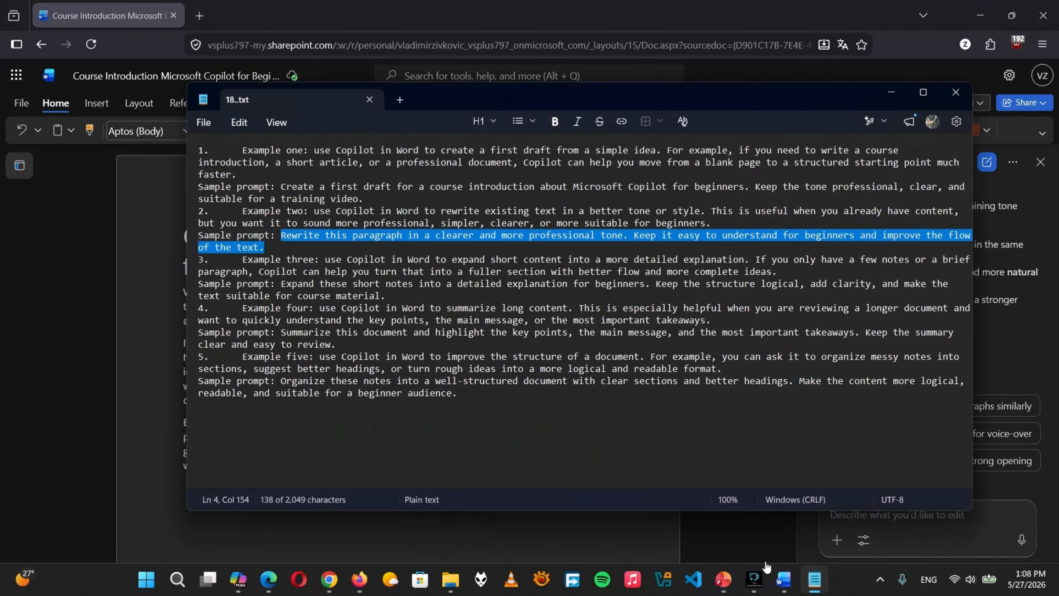
click(282, 285)
key(shift+Down)
key(shift+Down)
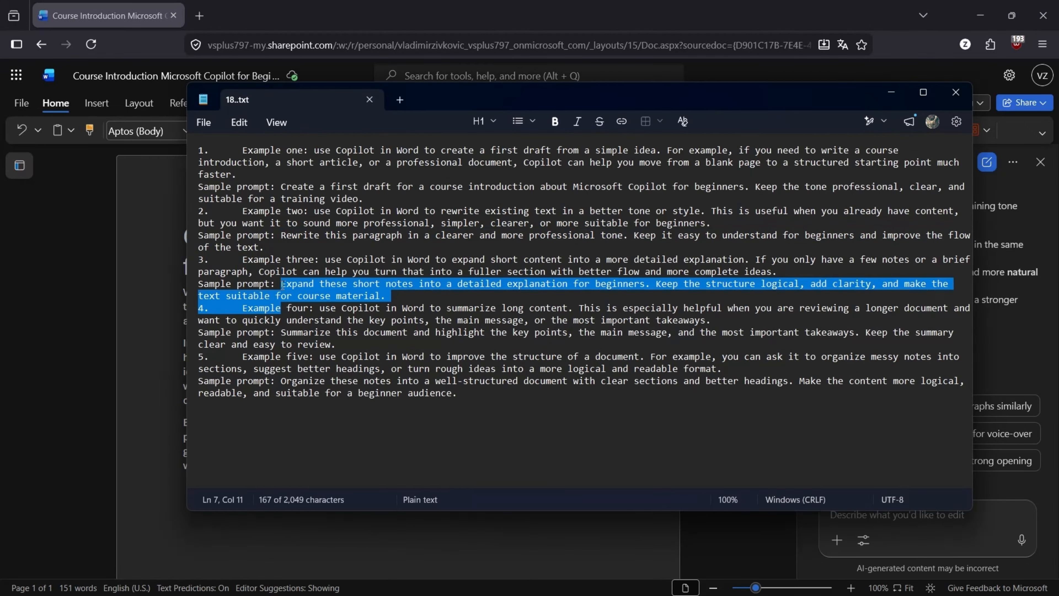
key(shift+Left)
key(shift+Left)
key(shift+Left)
key(shift+Left)
key(shift+Left)
key(shift+Left)
key(shift+Left)
key(shift+Left)
key(shift+Left)
key(shift+Left)
key(shift+Left)
key(shift+Right)
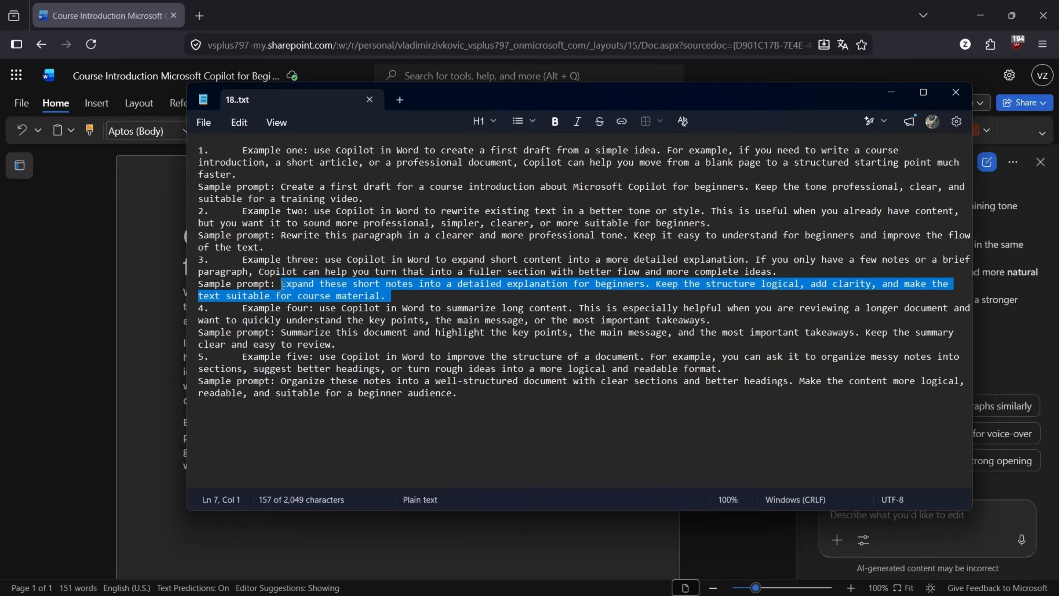
key(shift+Left)
right_click(283, 285)
click(282, 286)
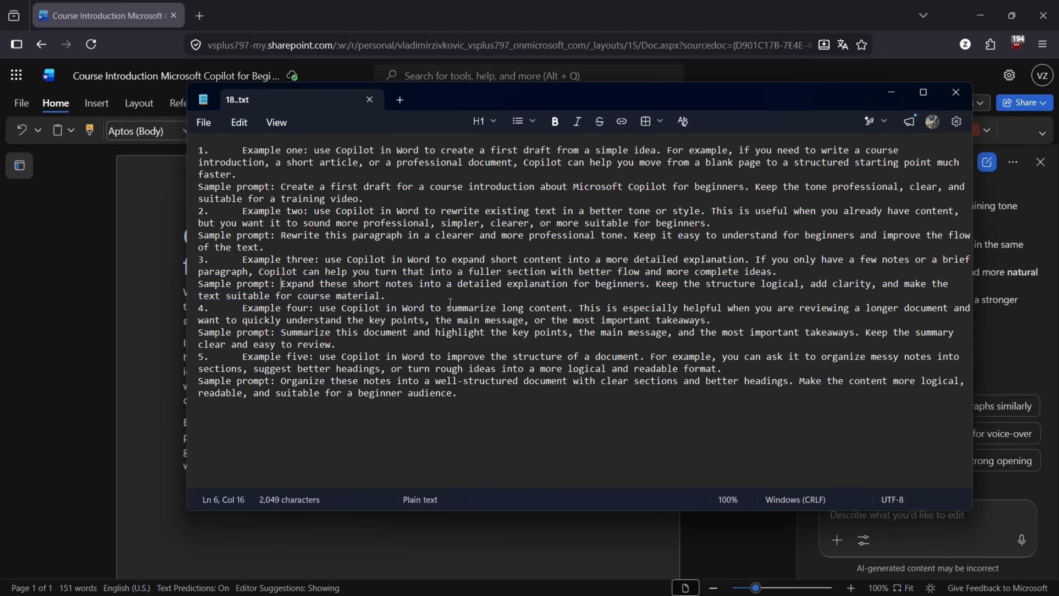
Step: Switch to Word and paste the copied "Expand these short notes" prompt into Copilot's prompt box
click(905, 525)
click(905, 509)
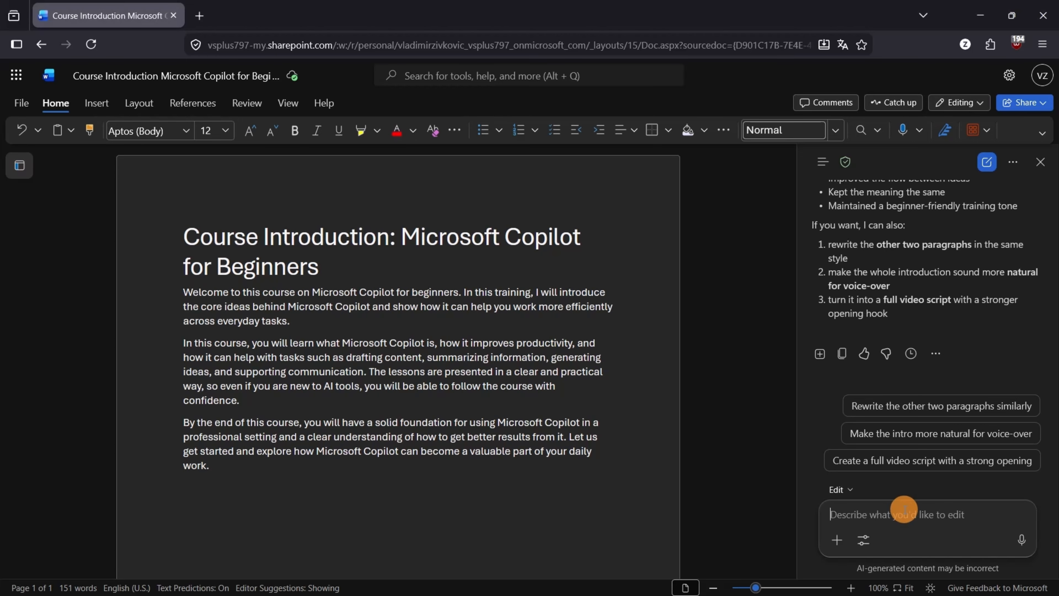
key(ctrl+v)
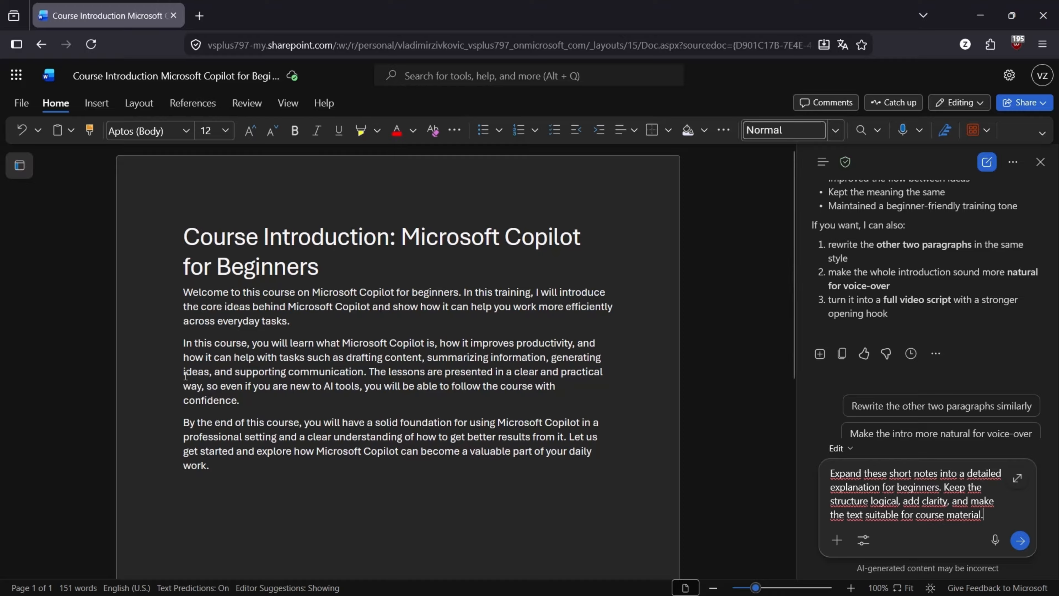
Step: Select the second body paragraph, submit the expansion prompt to Copilot and keep the expanded text
click(180, 344)
key(shift+Down)
key(shift+Down)
key(shift+Down)
key(shift+Down)
key(shift+Down)
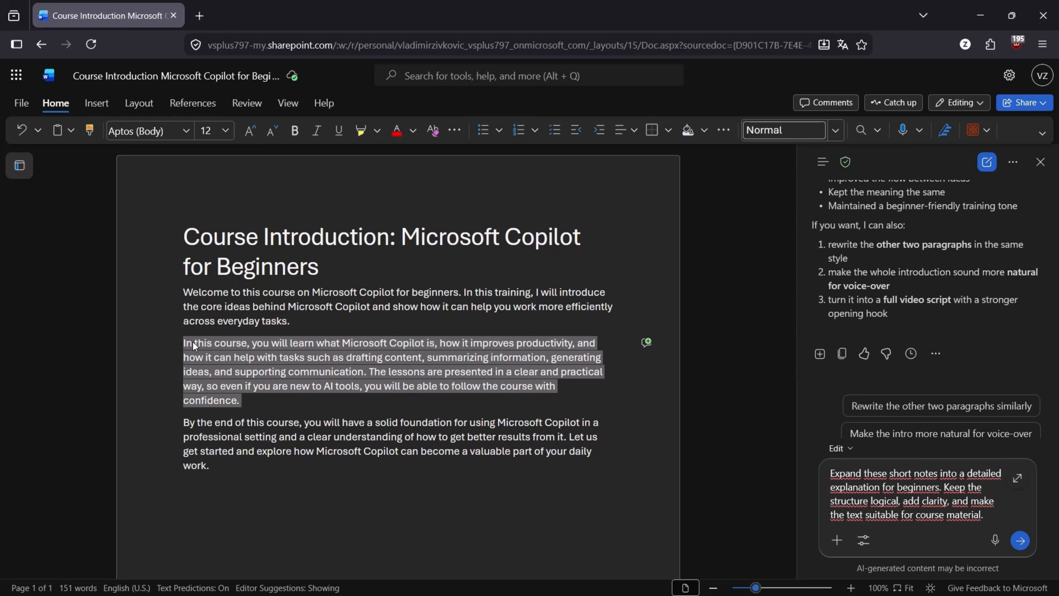
click(1020, 540)
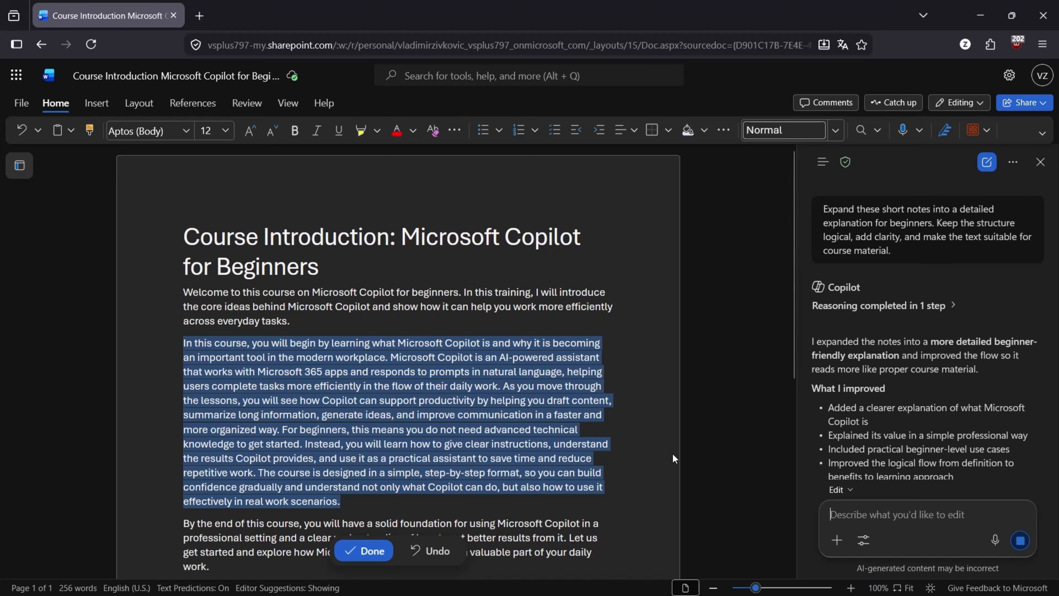
click(362, 551)
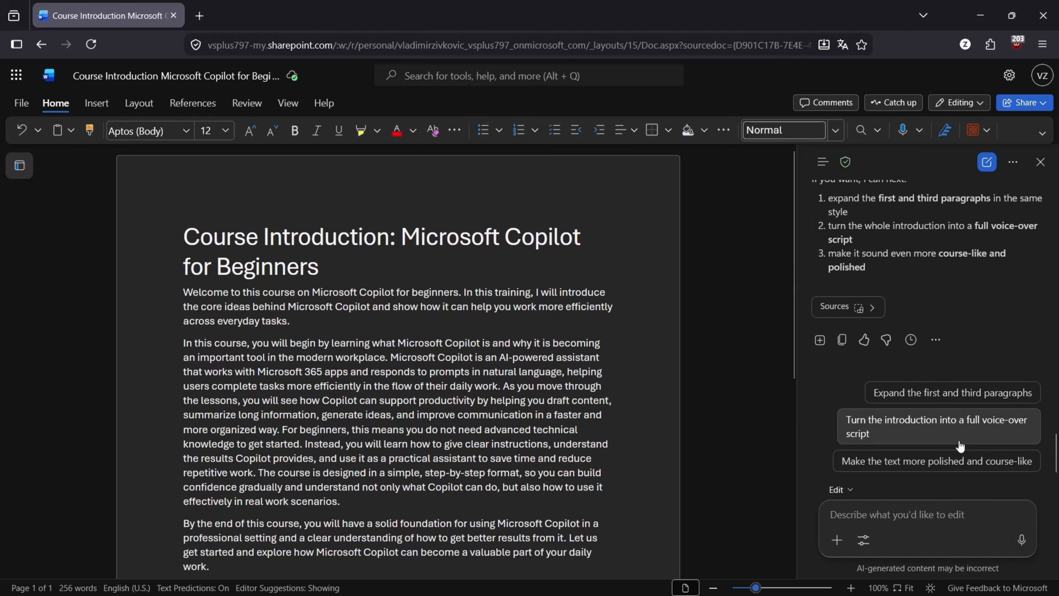
Step: Copy the example four prompt, "Summarize this document" through "easy to review.", from Notepad into Copilot's prompt box in Word
click(913, 514)
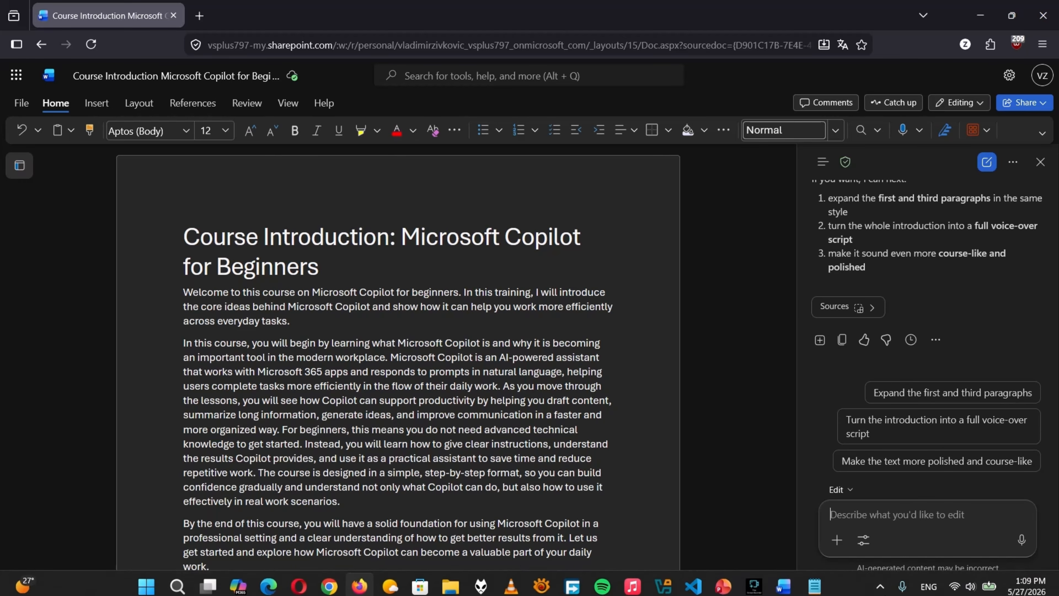
click(814, 579)
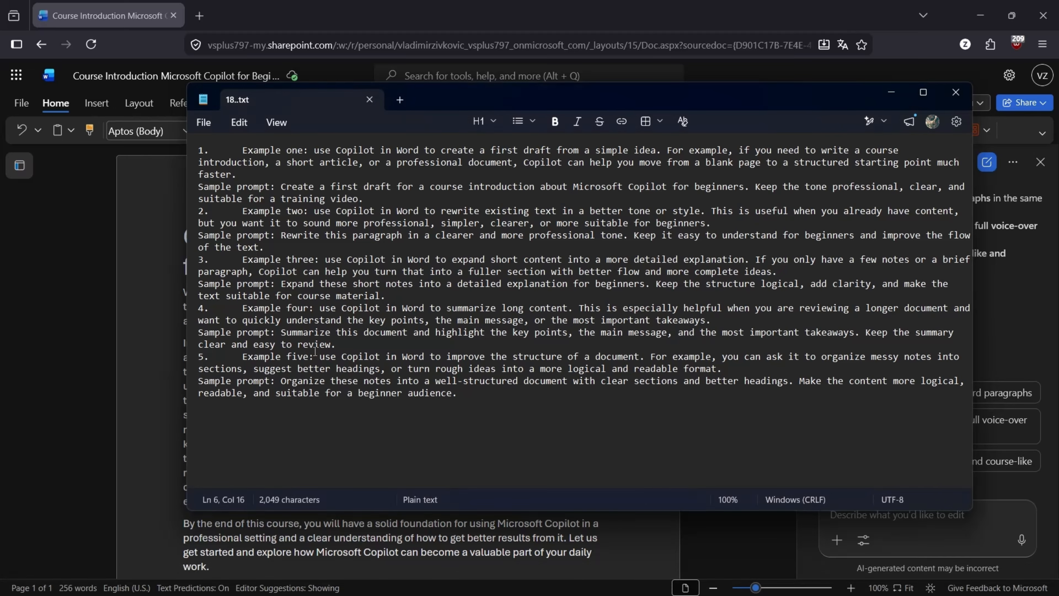
click(283, 334)
key(shift+Down)
key(shift+Right)
key(shift+Right)
key(shift+Right)
key(shift+Right)
key(shift+Right)
key(shift+Right)
key(shift+Right)
key(shift+Right)
key(shift+Right)
key(shift+Right)
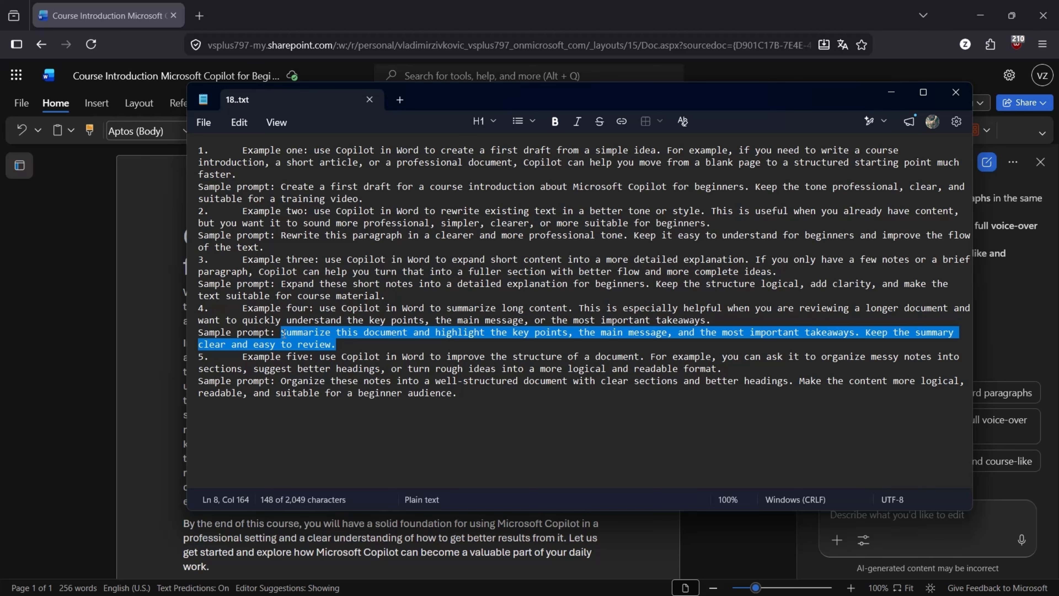
click(994, 520)
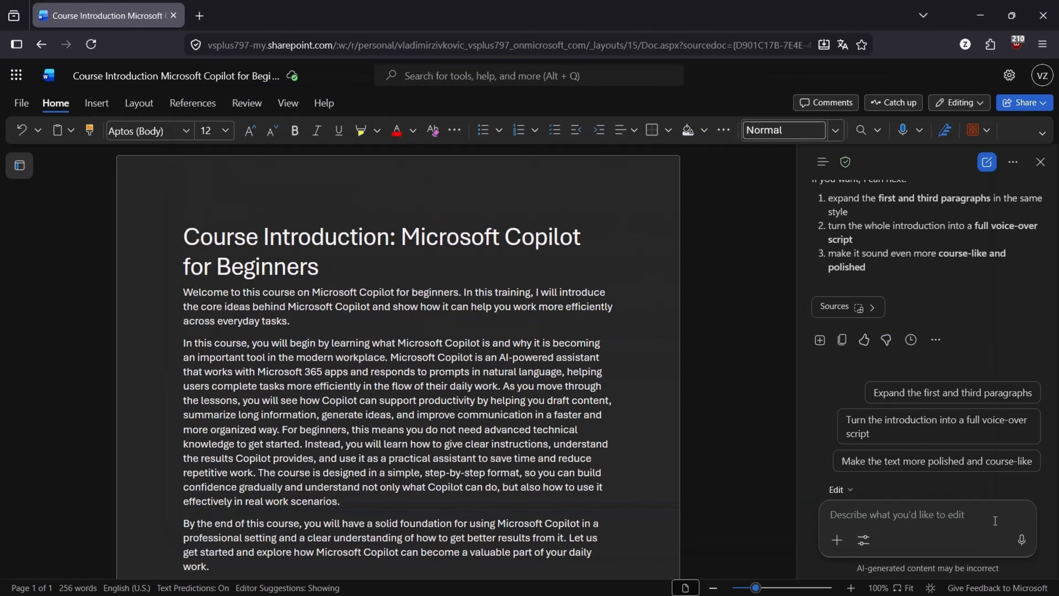
key(ctrl+v)
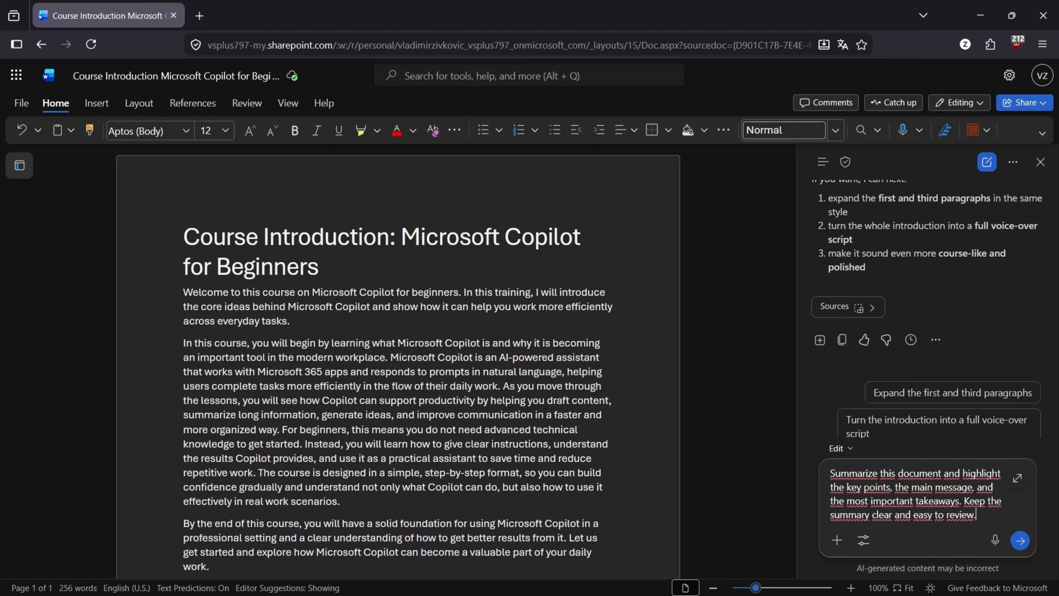
Step: Submit the pasted summary prompt to Copilot, and follow up by asking it to talk in English
key(Return)
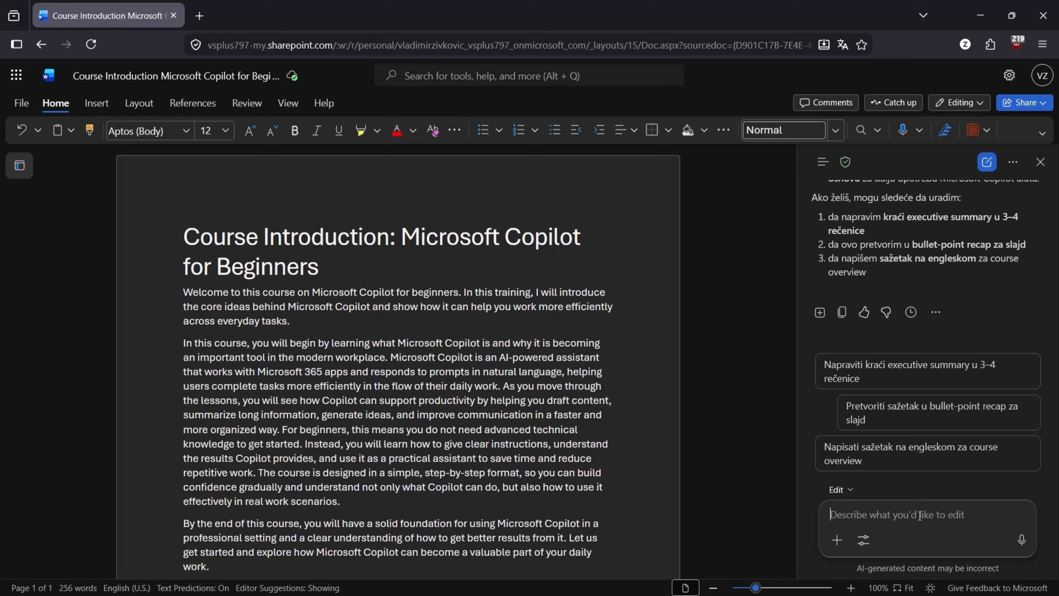
text(can you)
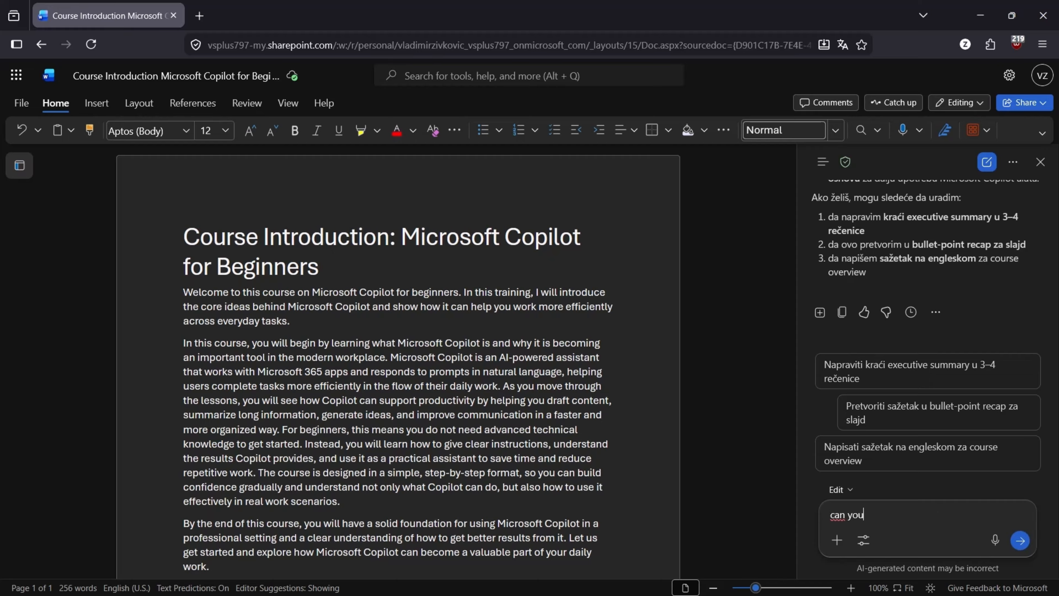
text( talk in englsiH pelase)
key(Return)
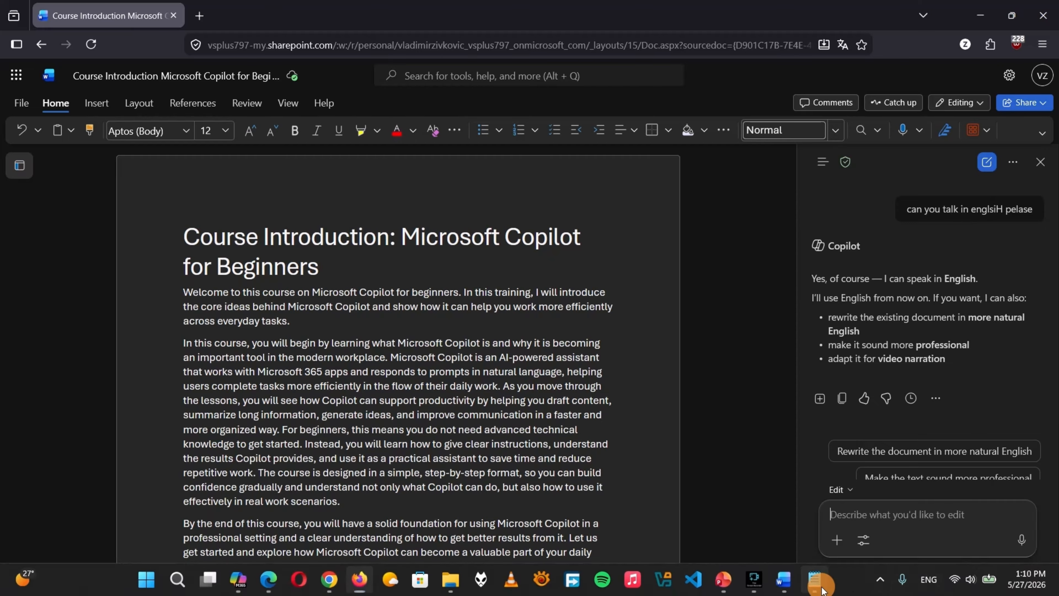
Step: Copy the example five prompt, "Organize these notes" through "beginner audience.", from Notepad into Copilot's prompt box in Word
click(814, 580)
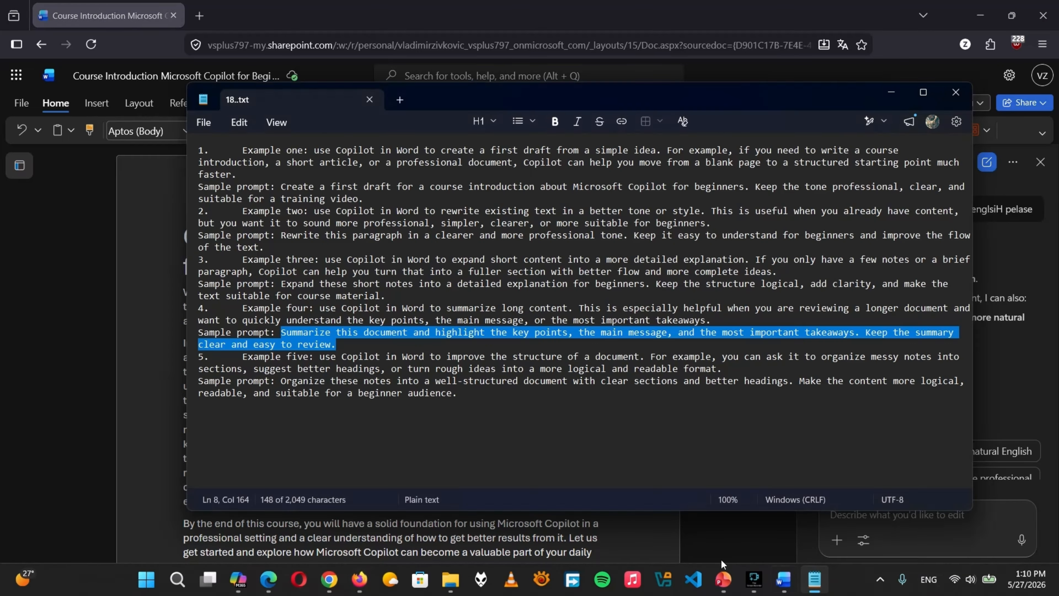
click(282, 380)
key(shift+Down)
key(shift+Down)
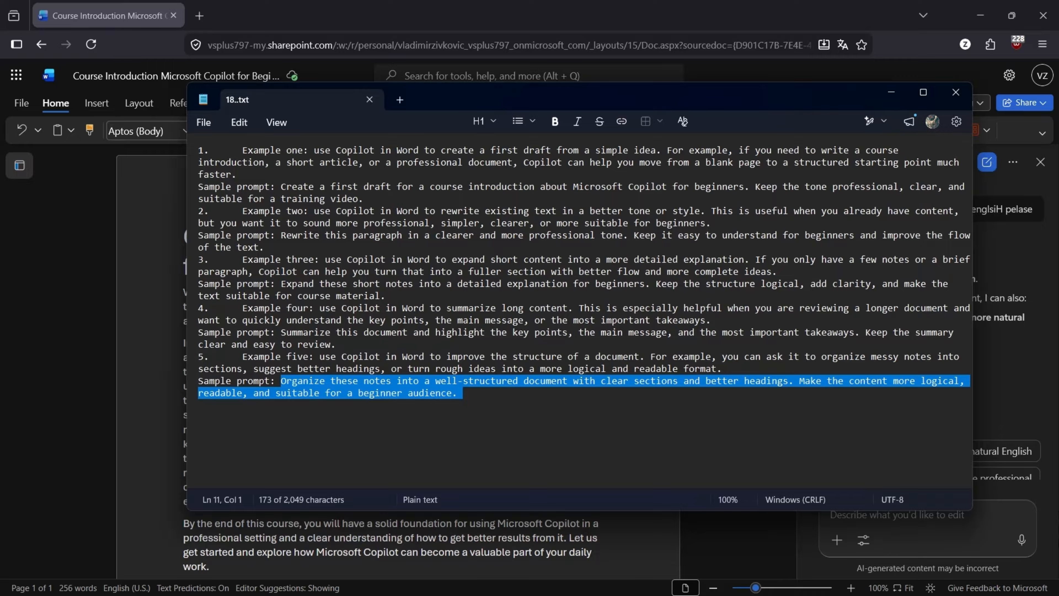
click(989, 508)
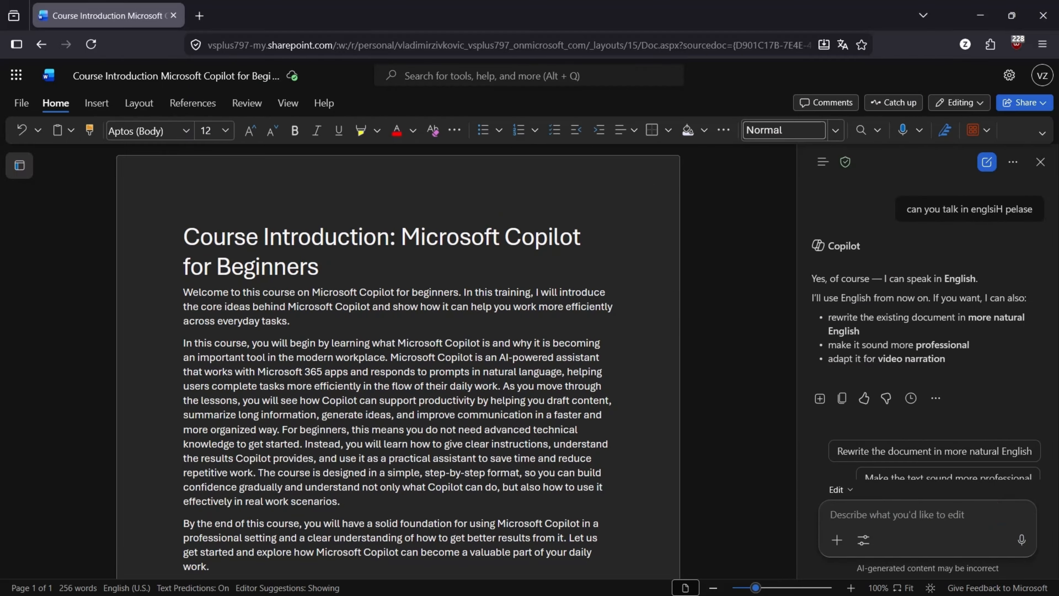
key(ctrl+v)
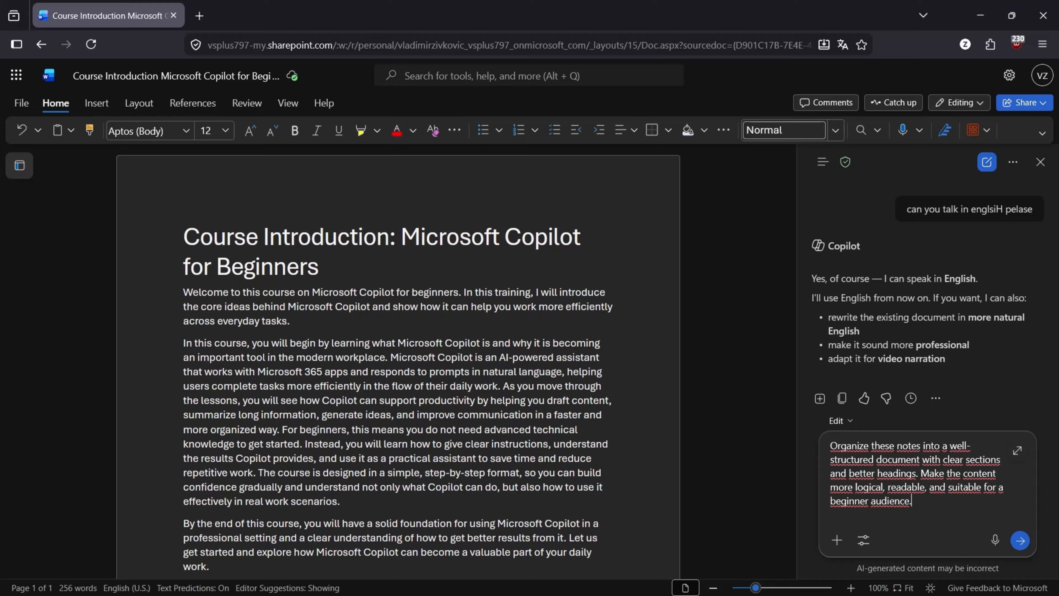
Step: Replace "notes" with "document" in the organize prompt, submit it to Copilot and keep the restructured text
click(897, 446)
drag(897, 446, 920, 445)
text(documenr)
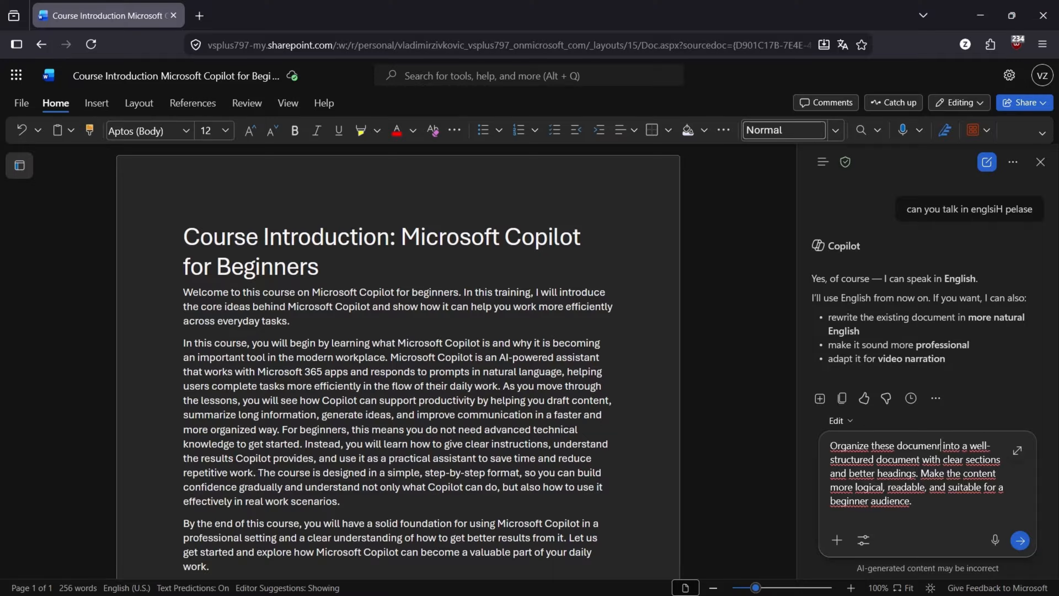
key(BackSpace)
text(t)
key(Return)
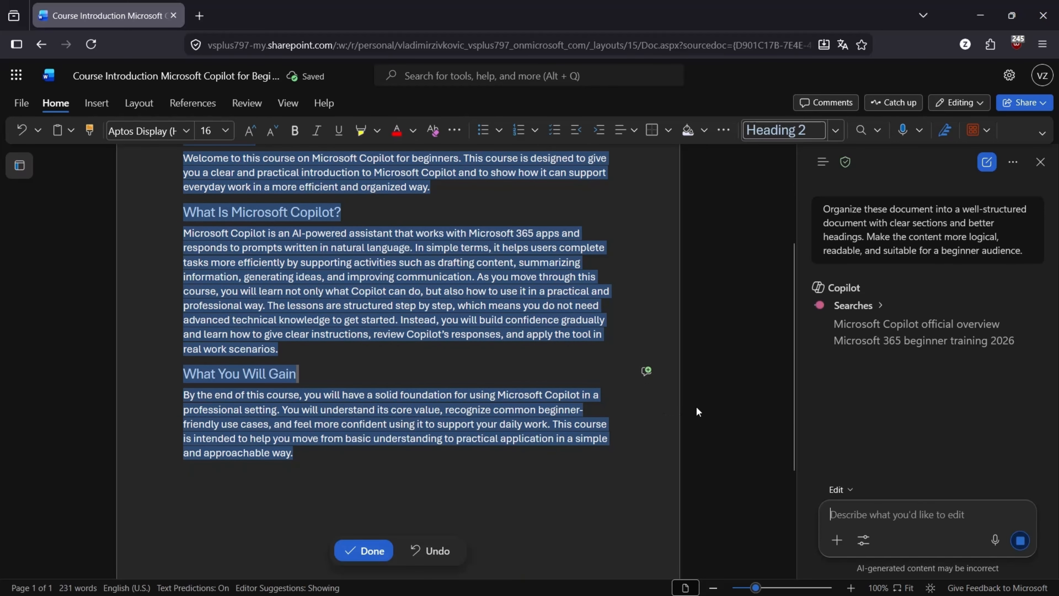
click(362, 550)
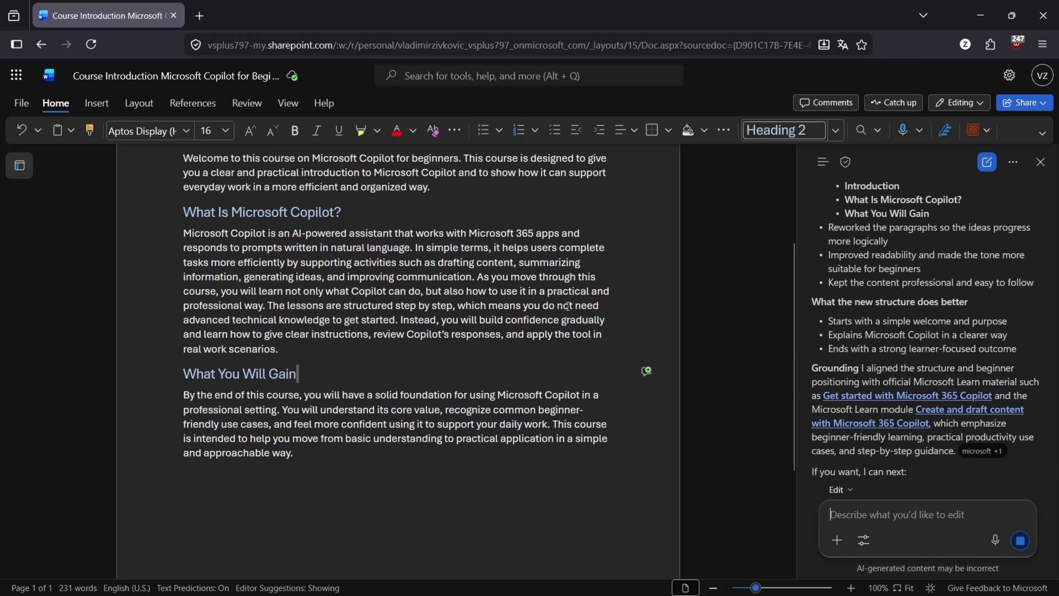
Step: Apply Copilot's Auto rewrite to the paragraph under the Introduction heading and keep the rewritten text
scroll(567, 306, up, 4)
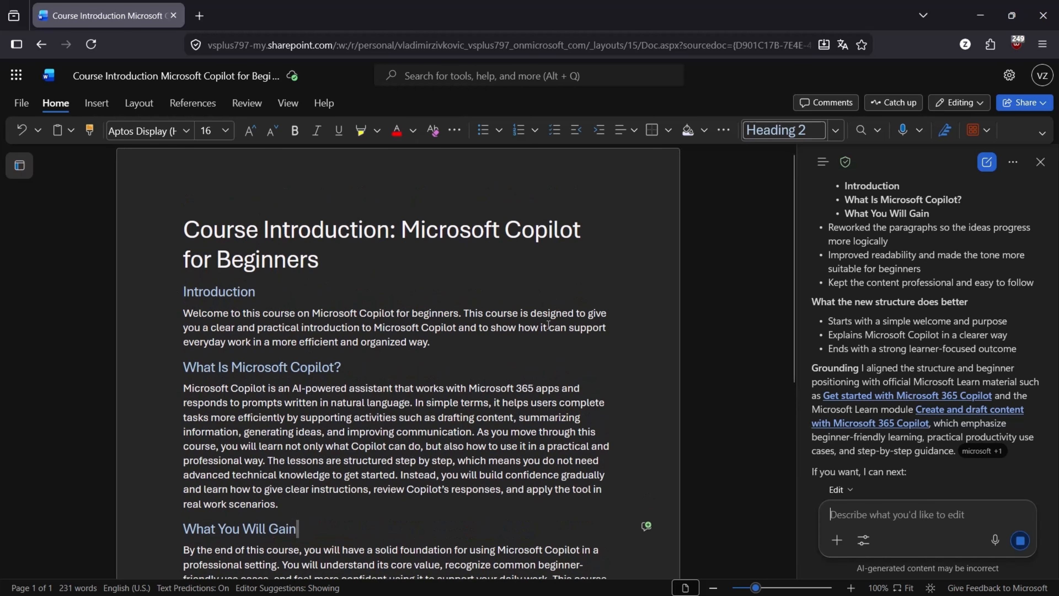
scroll(548, 326, down, 2)
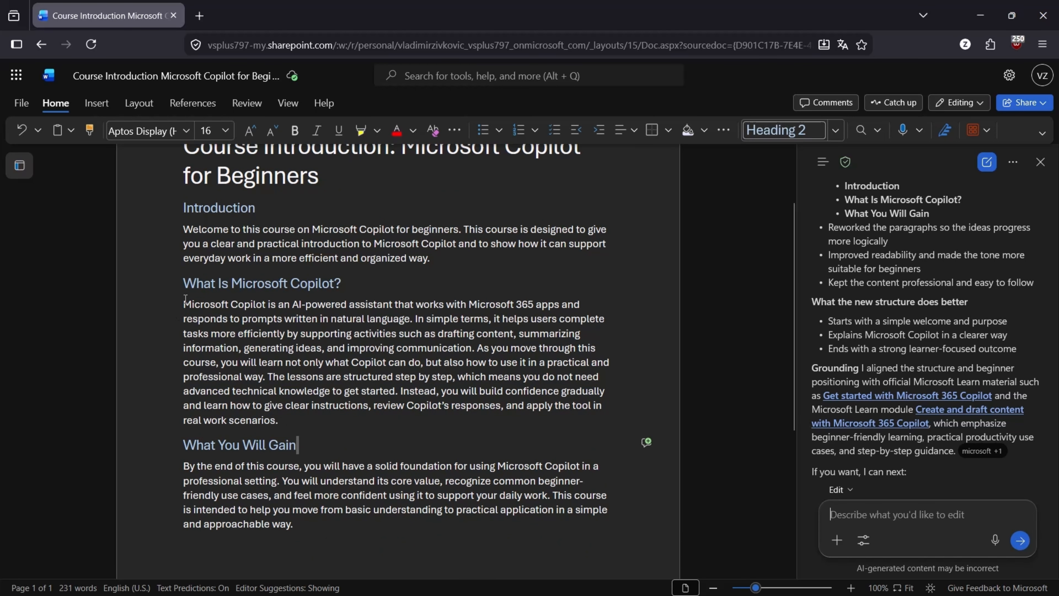
click(182, 229)
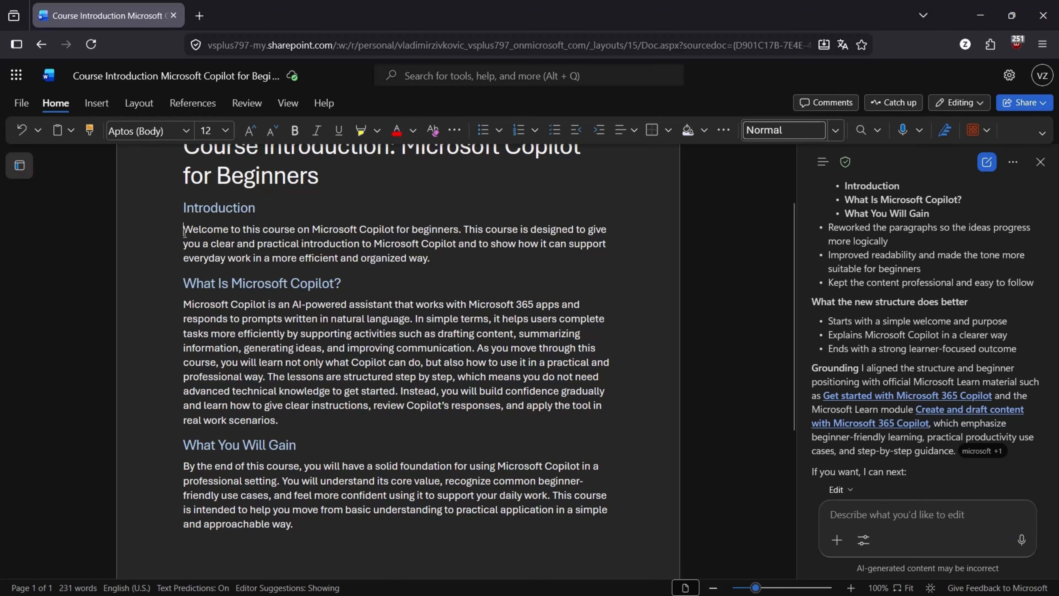
key(shift+Down)
key(shift+Down)
key(shift+Down)
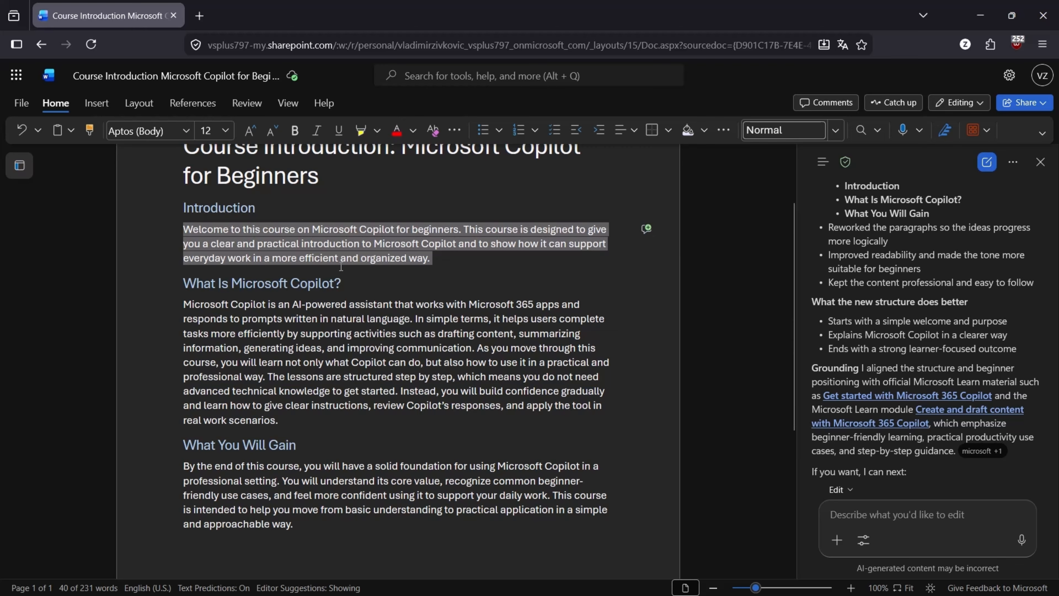
right_click(205, 234)
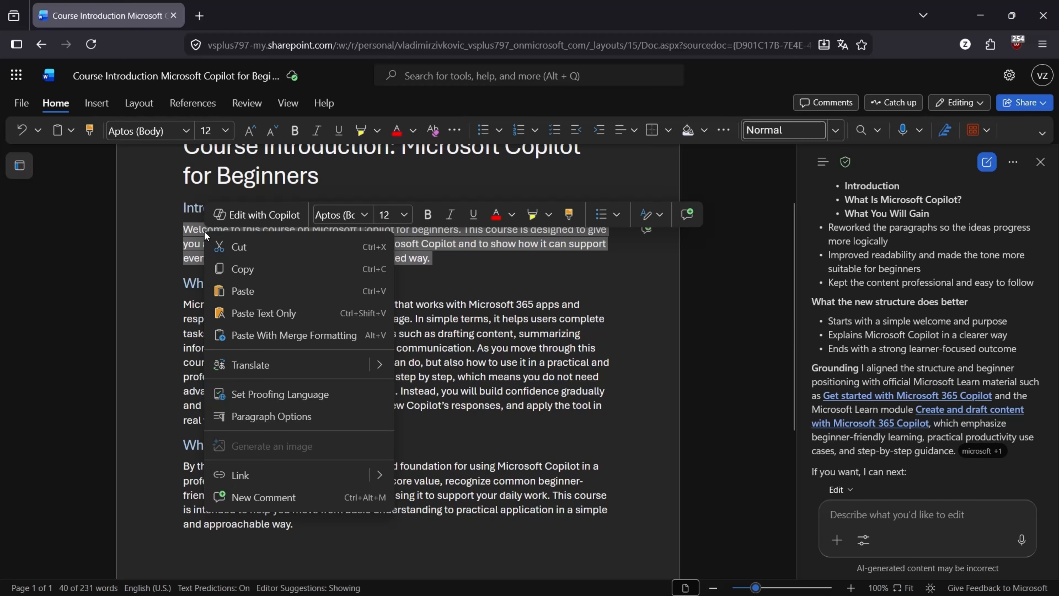
click(263, 215)
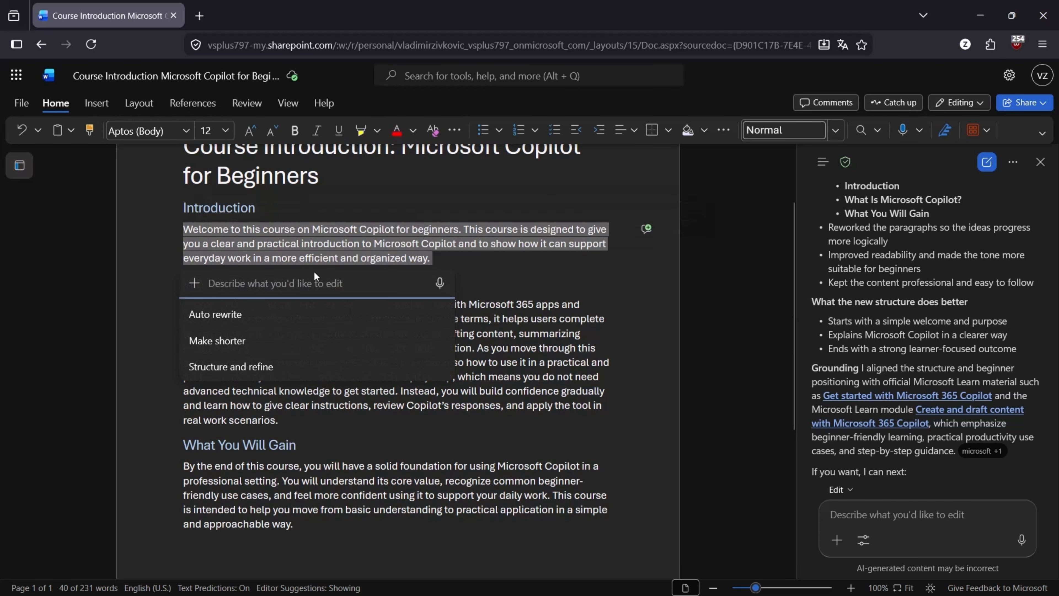
scroll(254, 350, down, 1)
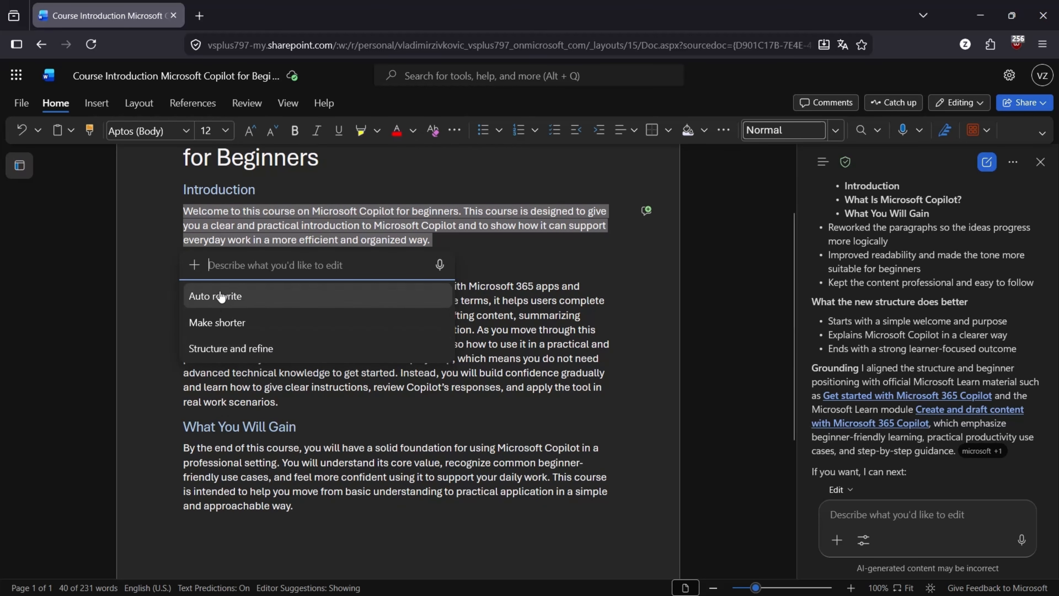
click(218, 291)
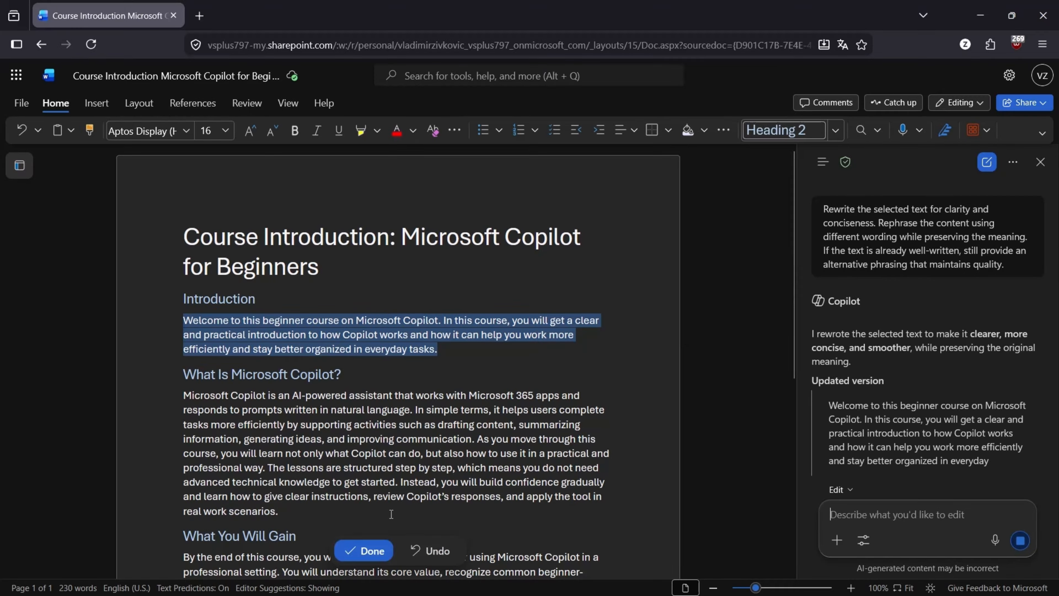
click(365, 551)
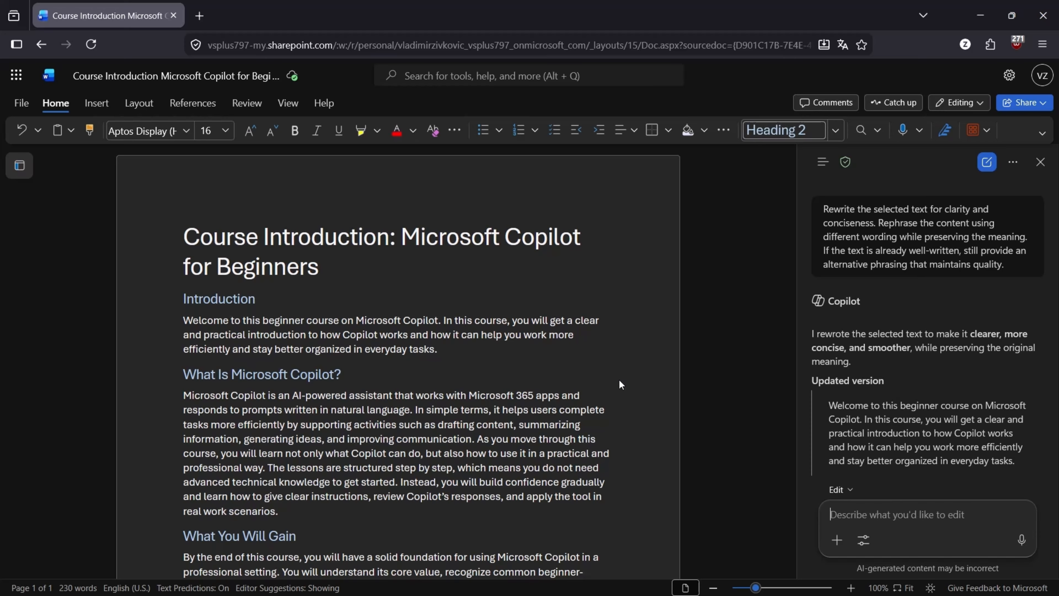
Step: Ask Copilot to "explain what Copilot Word can do"
scroll(623, 375, down, 2)
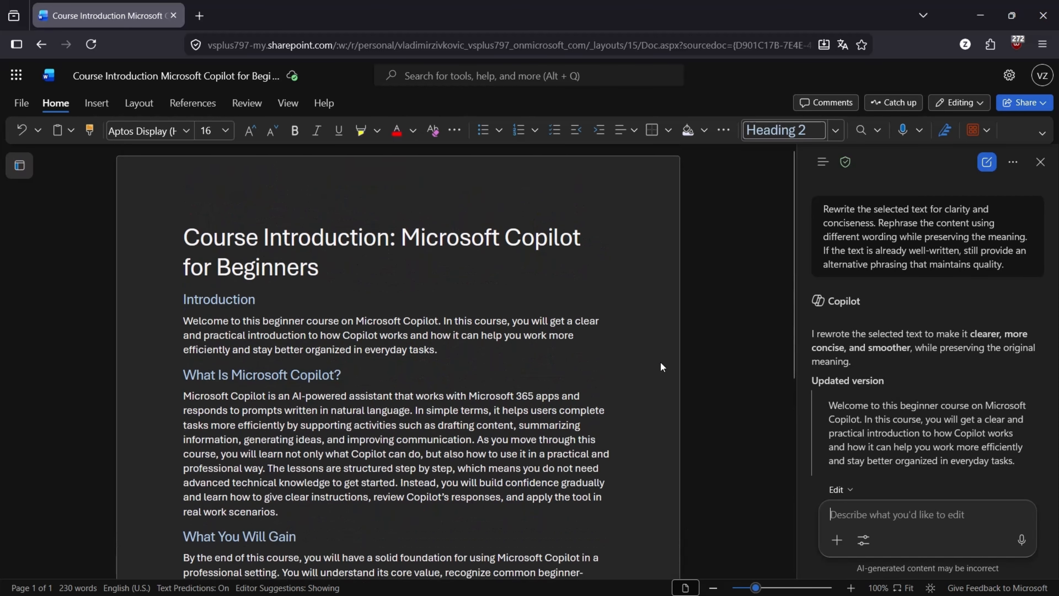
scroll(660, 363, down, 1)
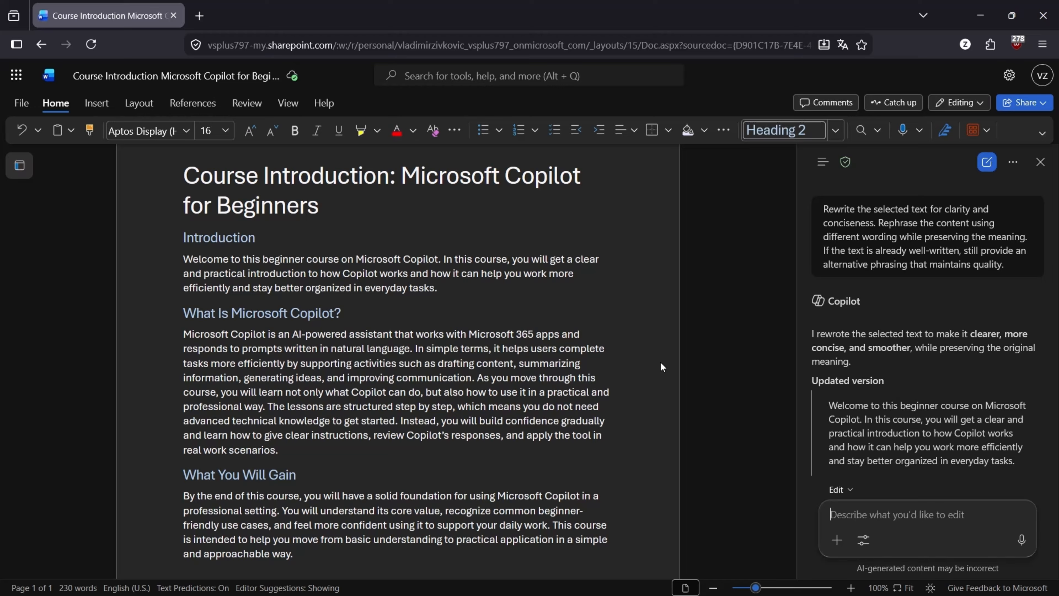
text(expa)
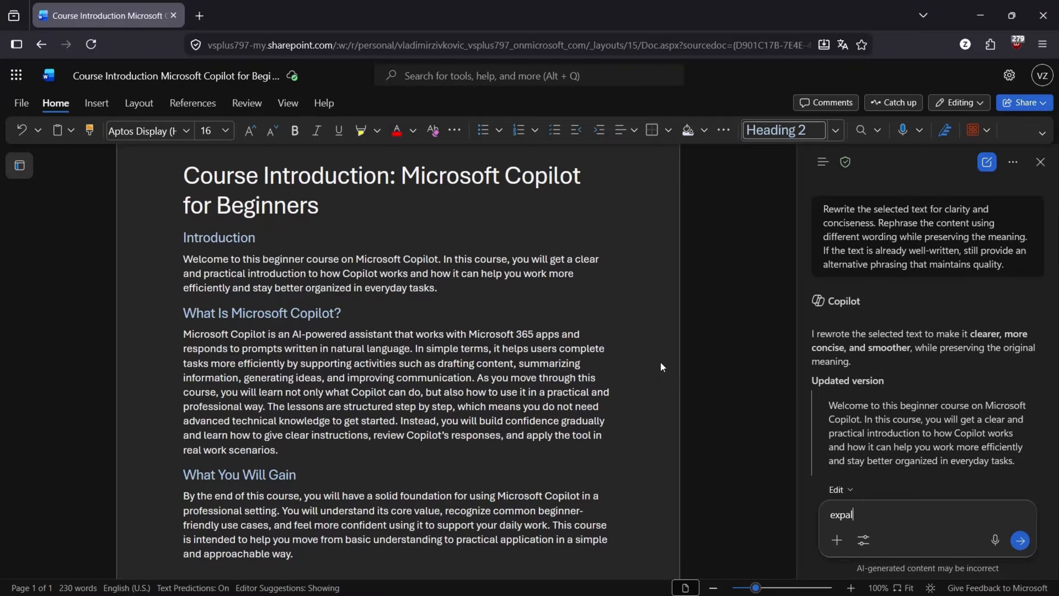
text(l)
key(BackSpace)
key(BackSpace)
text(lain wHat Copilot)
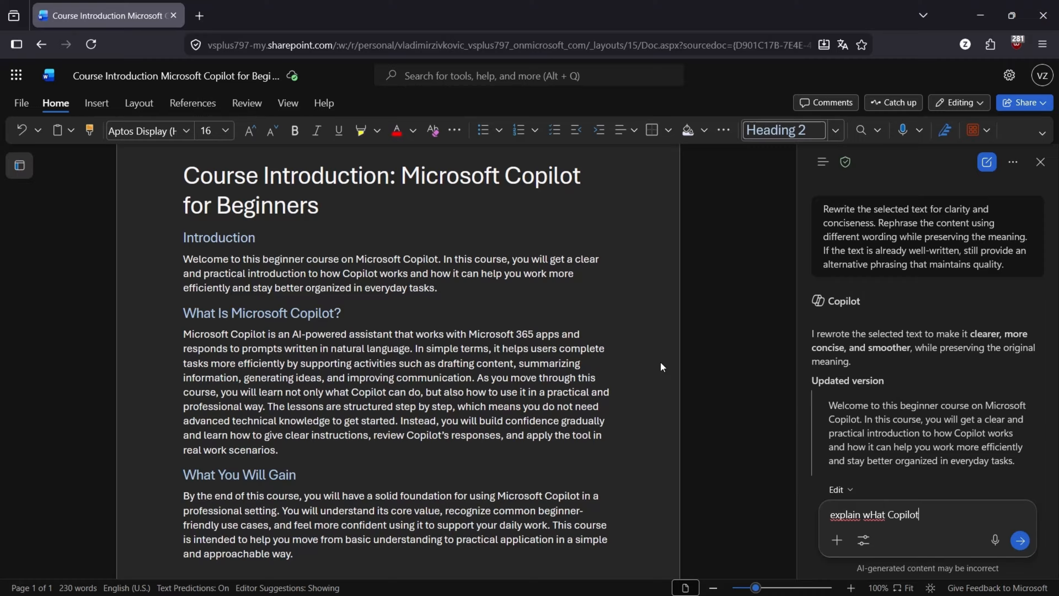
text( Word can do)
key(Return)
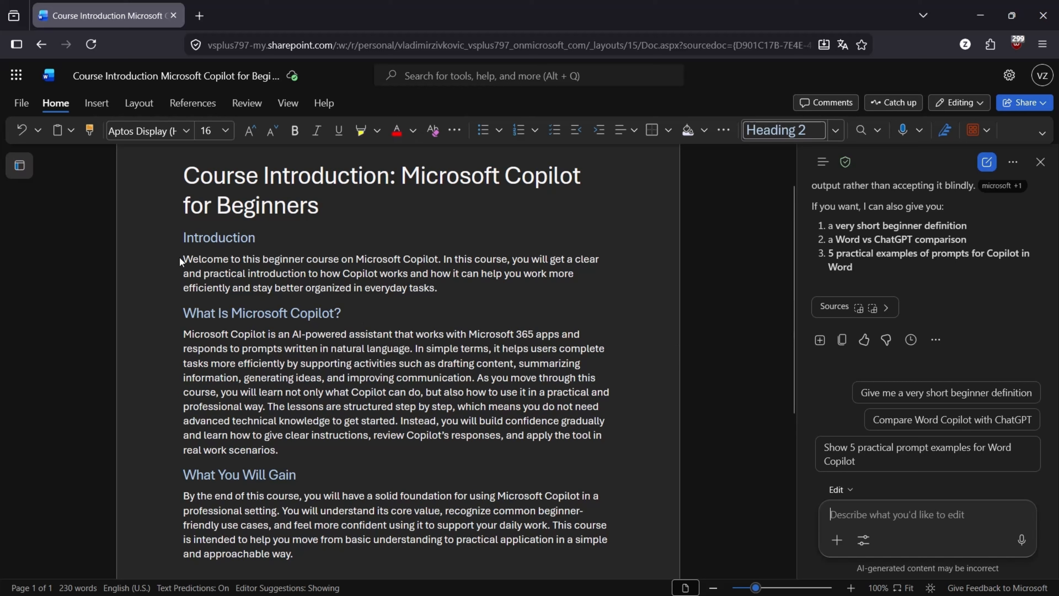
Step: Select the Introduction paragraph, ask Copilot to expand this introduction to 2 more paragraphs, and keep the added text
click(860, 505)
drag(185, 255, 436, 289)
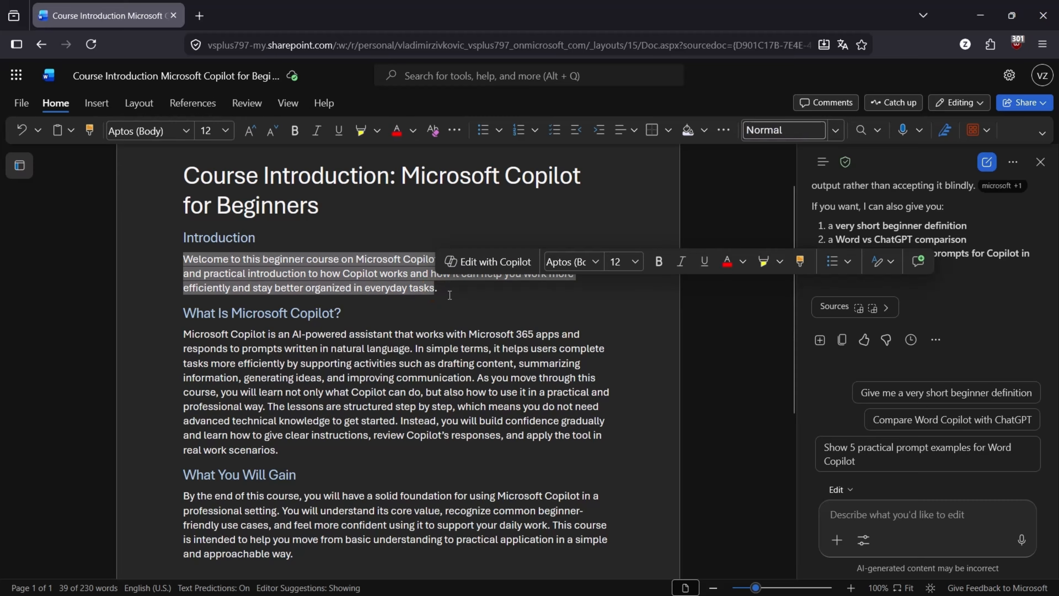
click(904, 514)
text(can you )
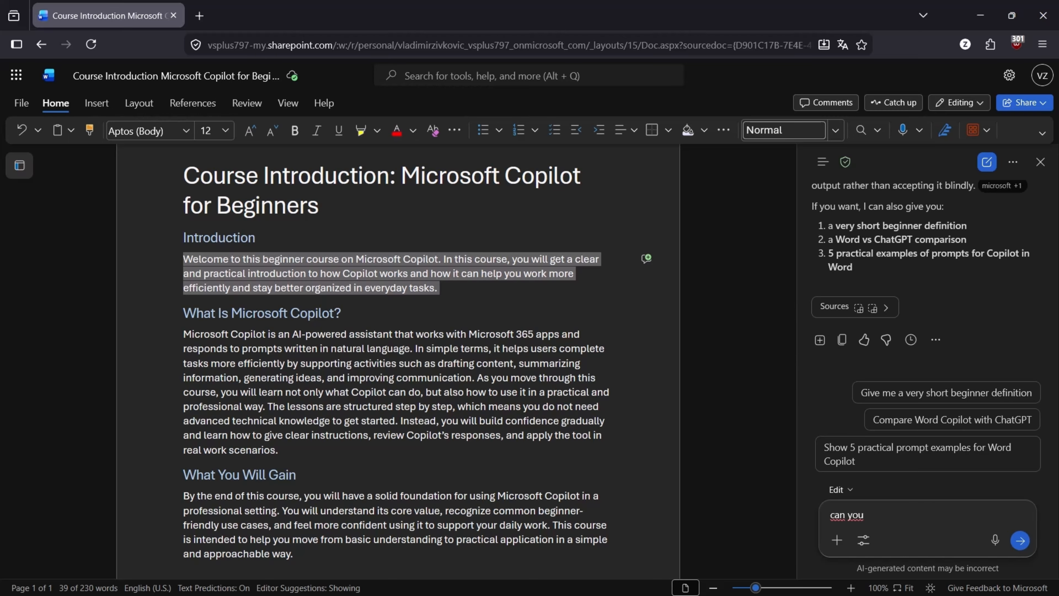
text(expand tHis introdcuctio)
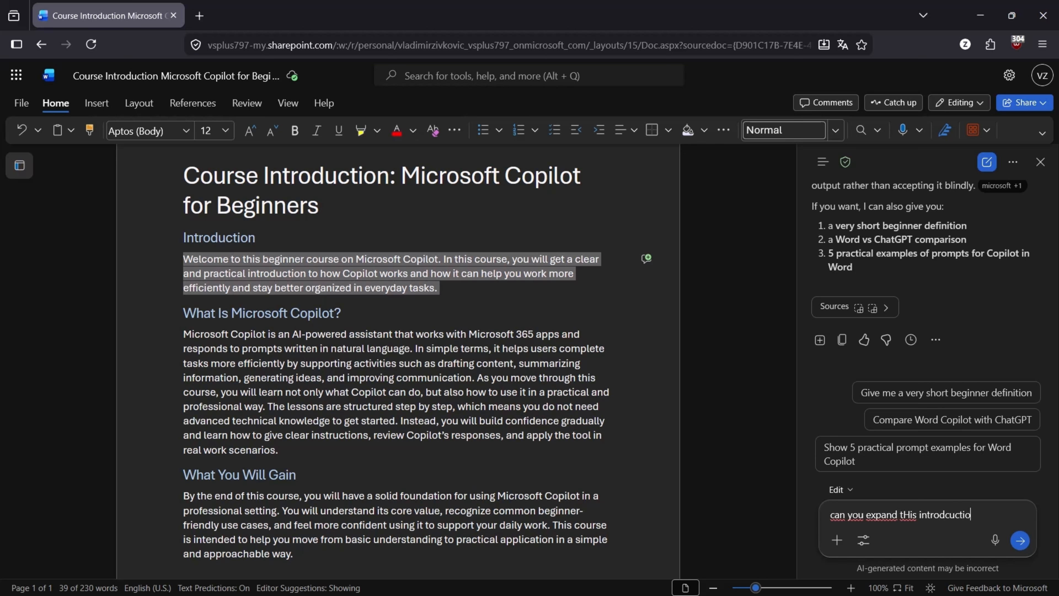
text(n to 2 more p)
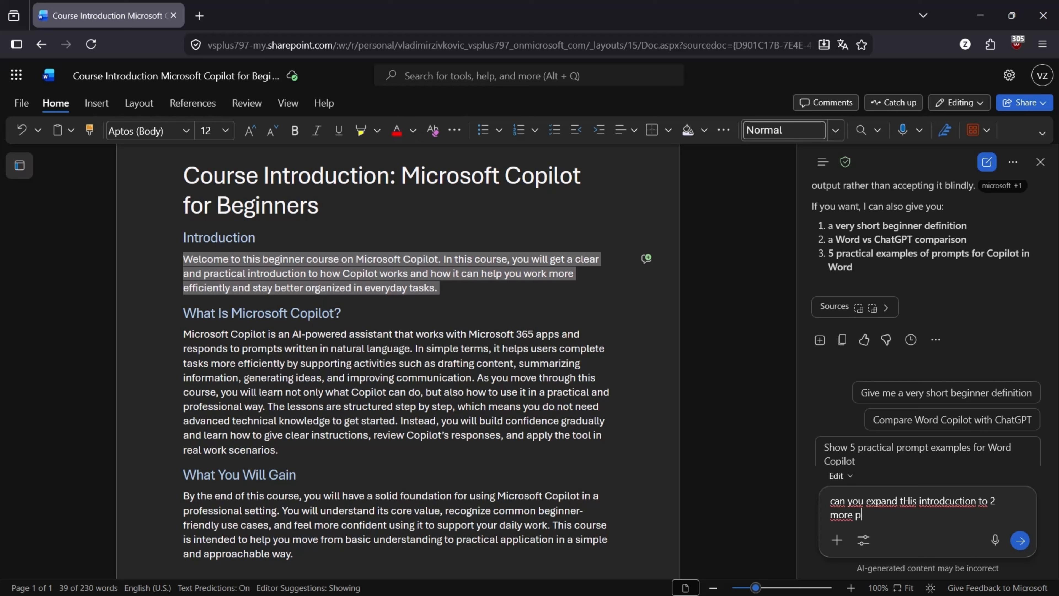
text(aragrapHs)
key(Return)
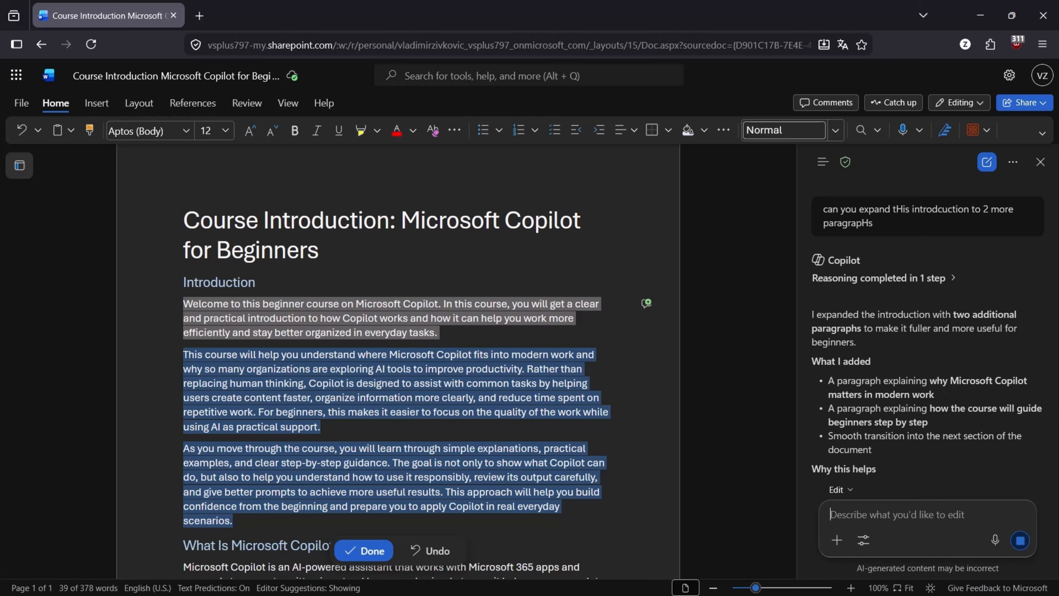
click(367, 550)
Step: Open the document's file name for editing
scroll(657, 496, down, 3)
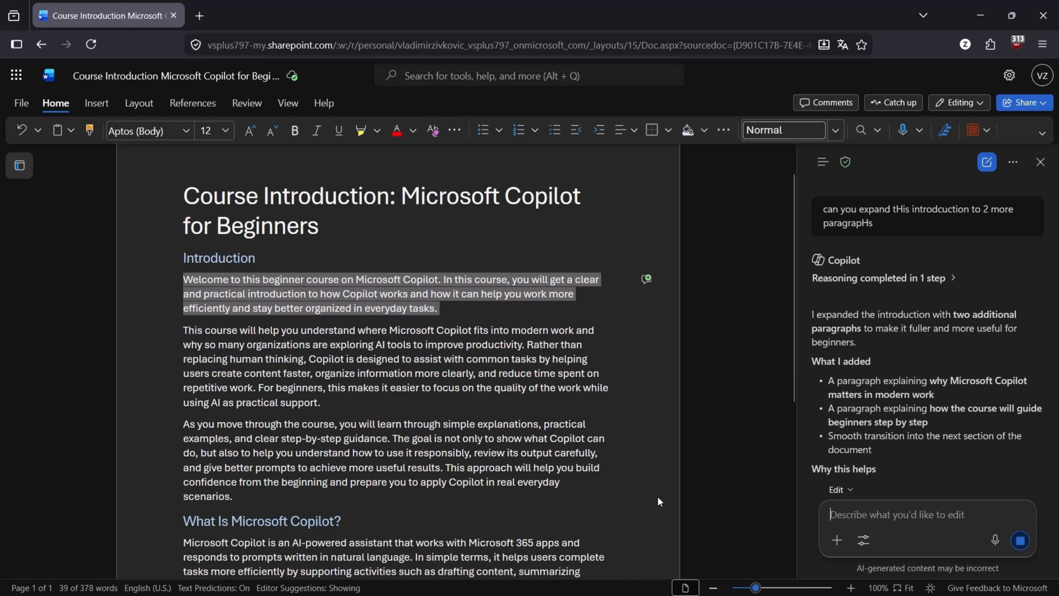
scroll(657, 496, up, 2)
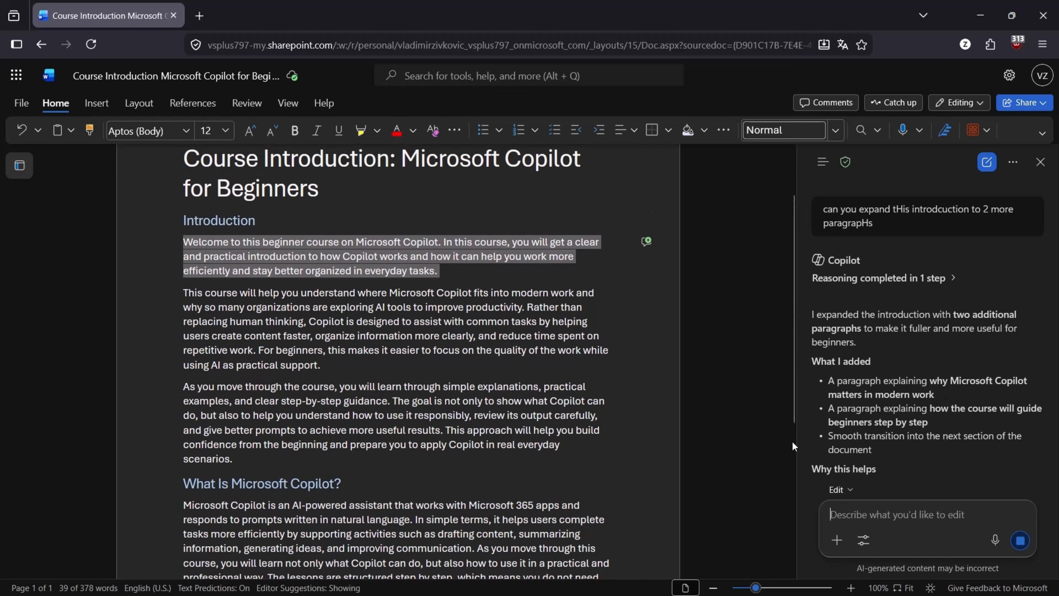
scroll(659, 340, down, 5)
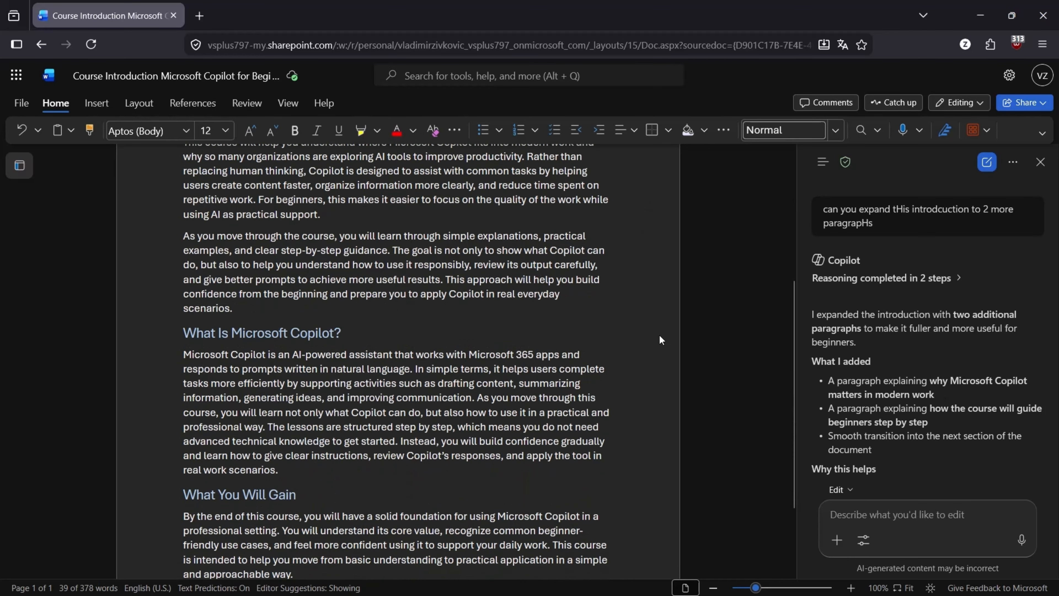
scroll(628, 337, up, 2)
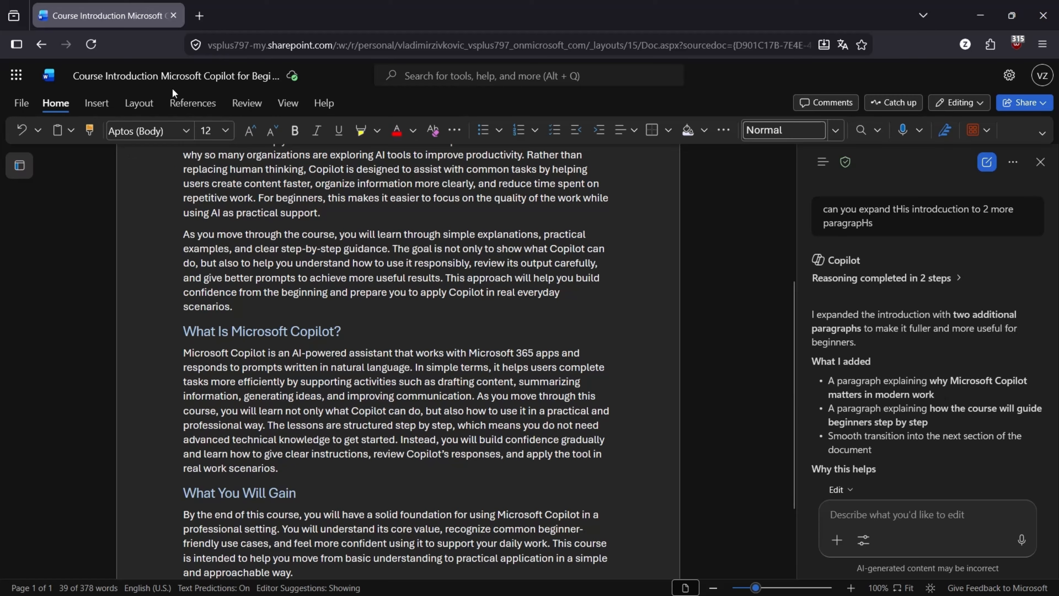
mouse_move(291, 80)
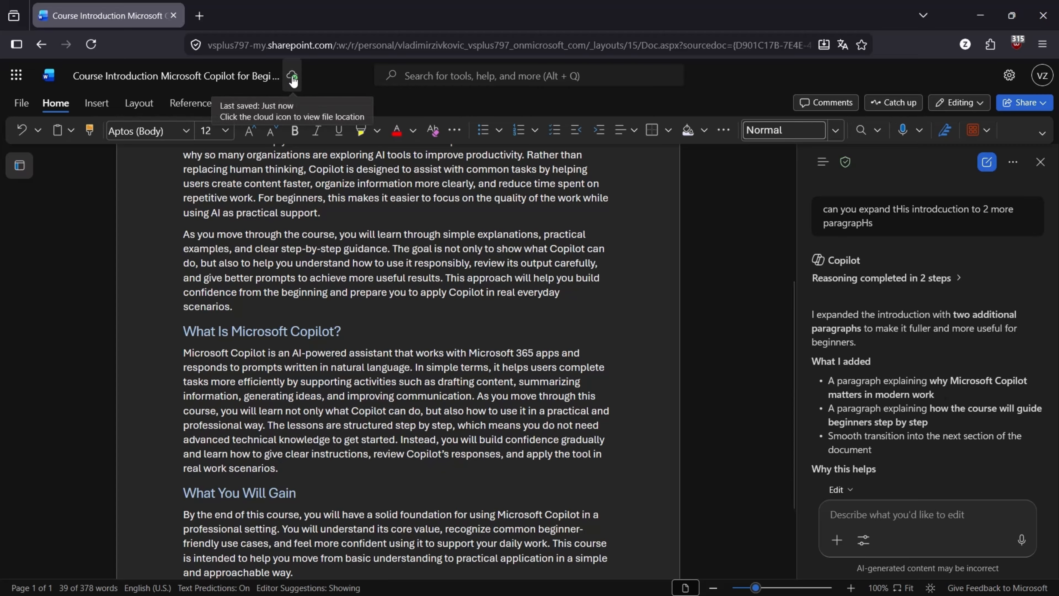
click(277, 75)
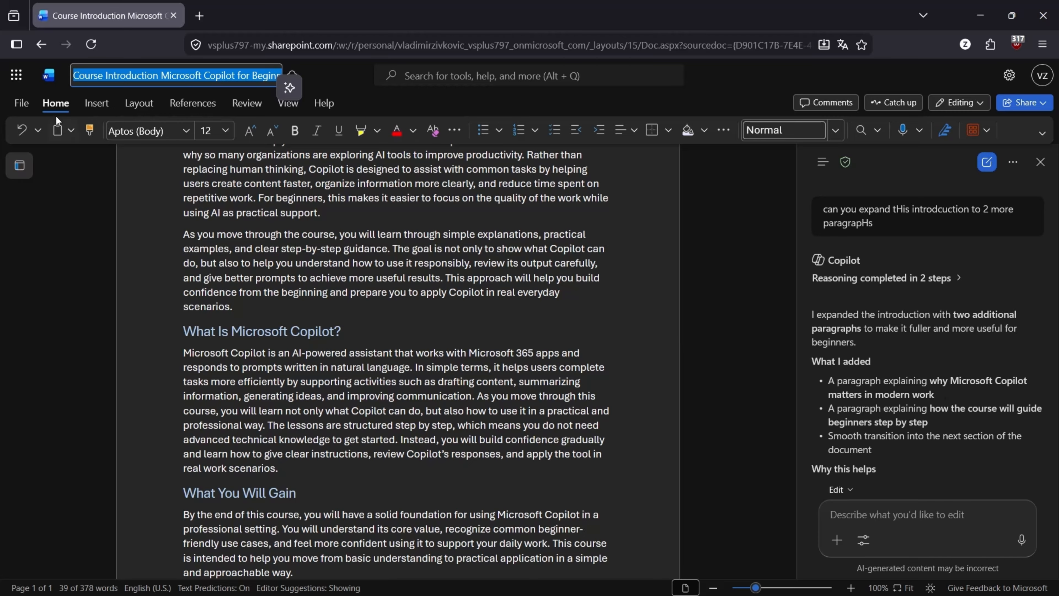
Step: Leave the file name as it is and look at the options for creating a copy of the document
click(290, 92)
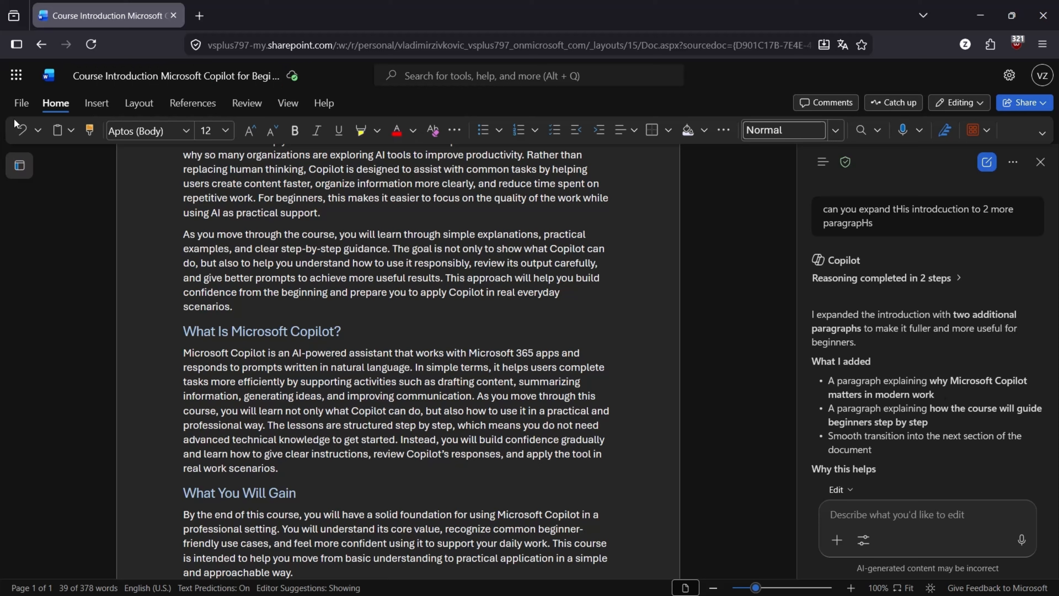
click(21, 105)
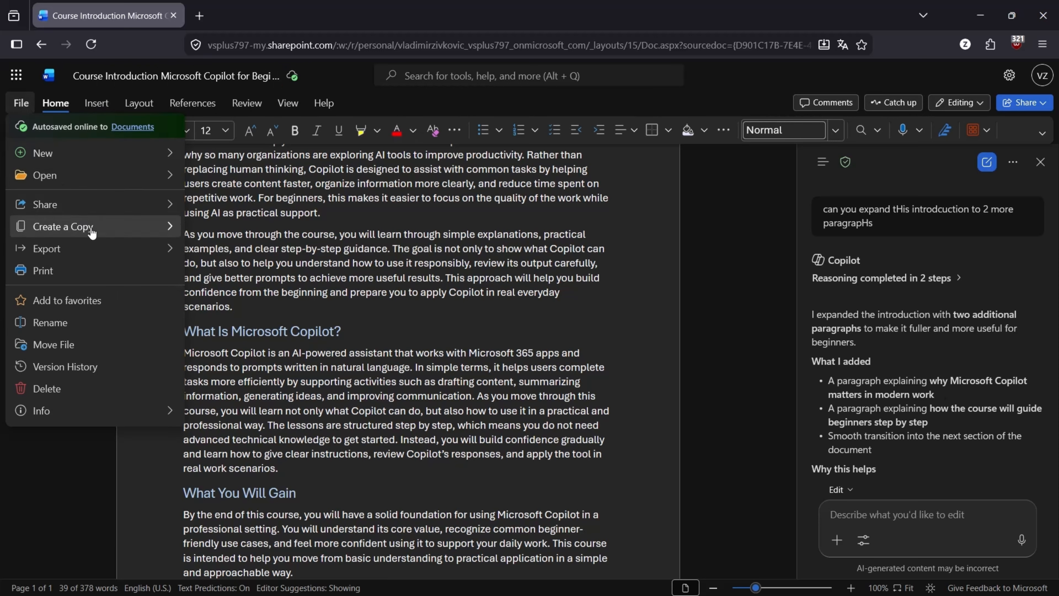
mouse_move(133, 227)
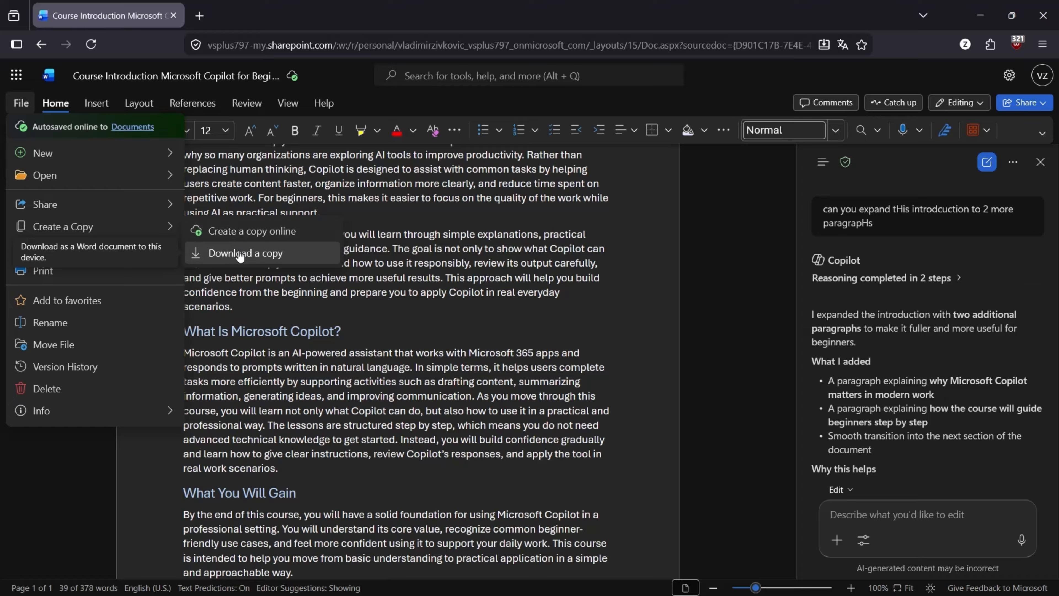
click(680, 335)
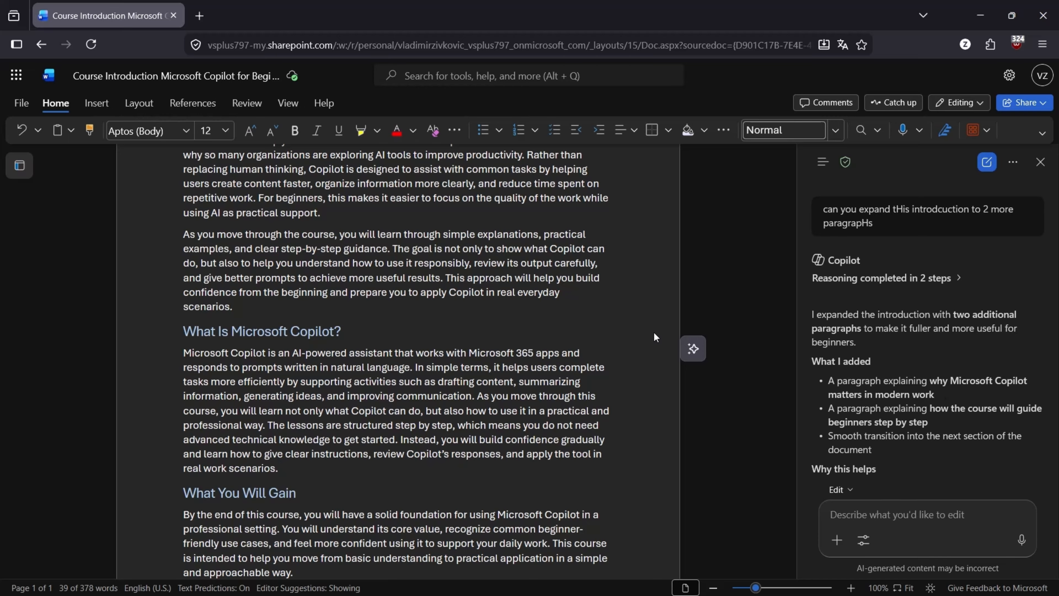
Step: Select the whole paragraph under the What Is Microsoft Copilot? heading
click(185, 355)
key(shift+Down)
key(shift+Down)
key(shift+Down)
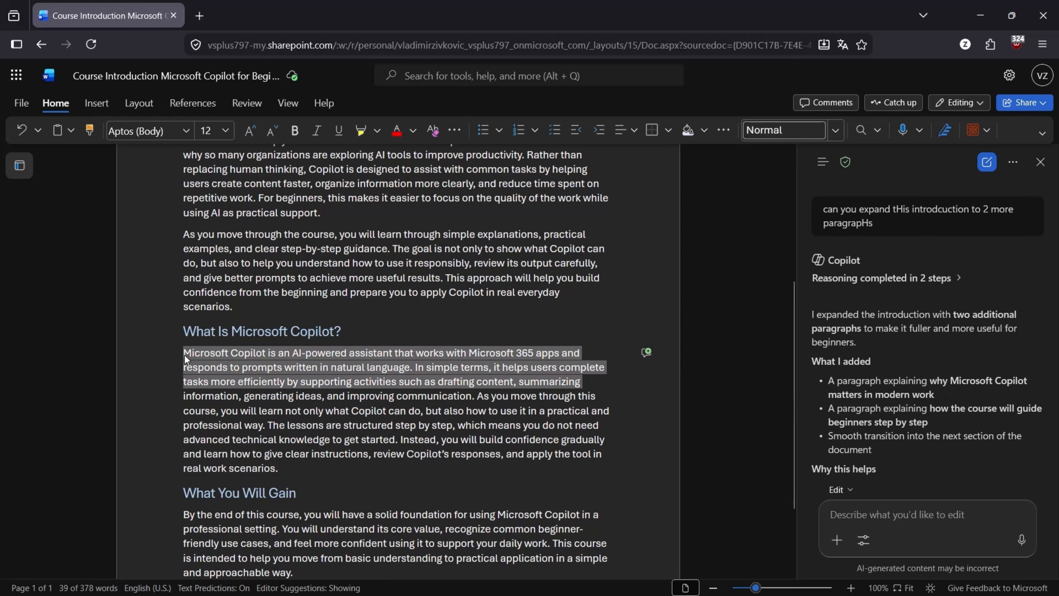
key(shift+Down)
key(shift+Down)
key(shift+Down)
key(shift+Down)
key(shift+Down)
key(shift+Down)
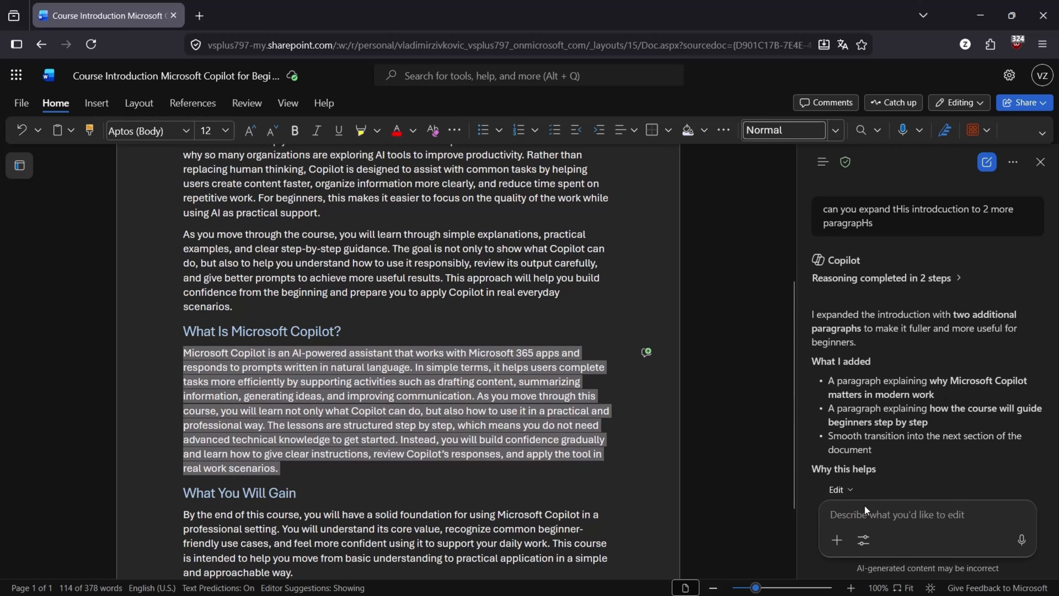
click(876, 509)
text(make t)
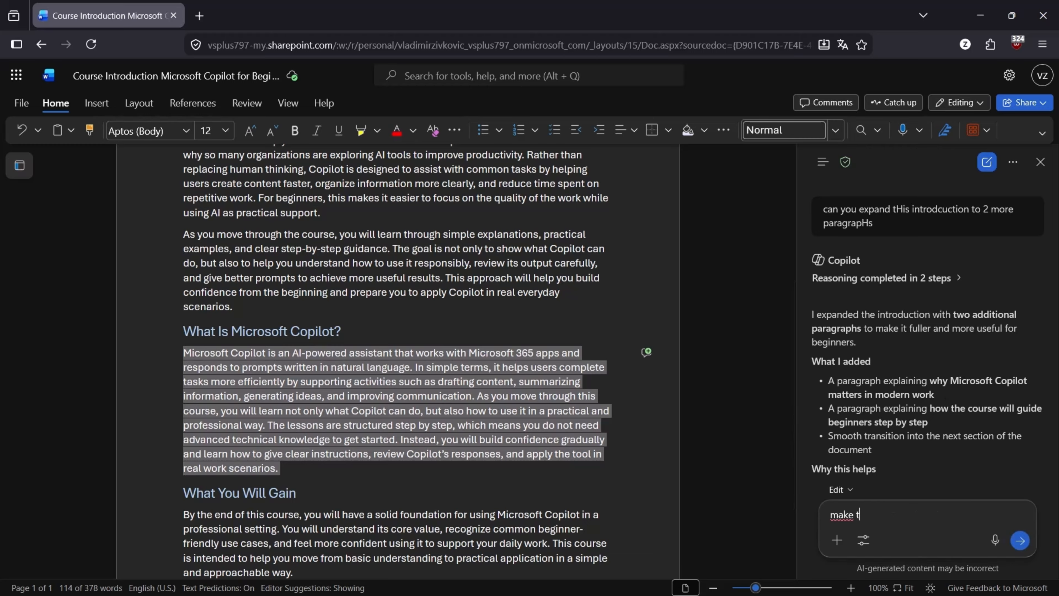
text(H)
key(BackSpace)
key(BackSpace)
key(BackSpace)
key(BackSpace)
key(BackSpace)
key(BackSpace)
key(BackSpace)
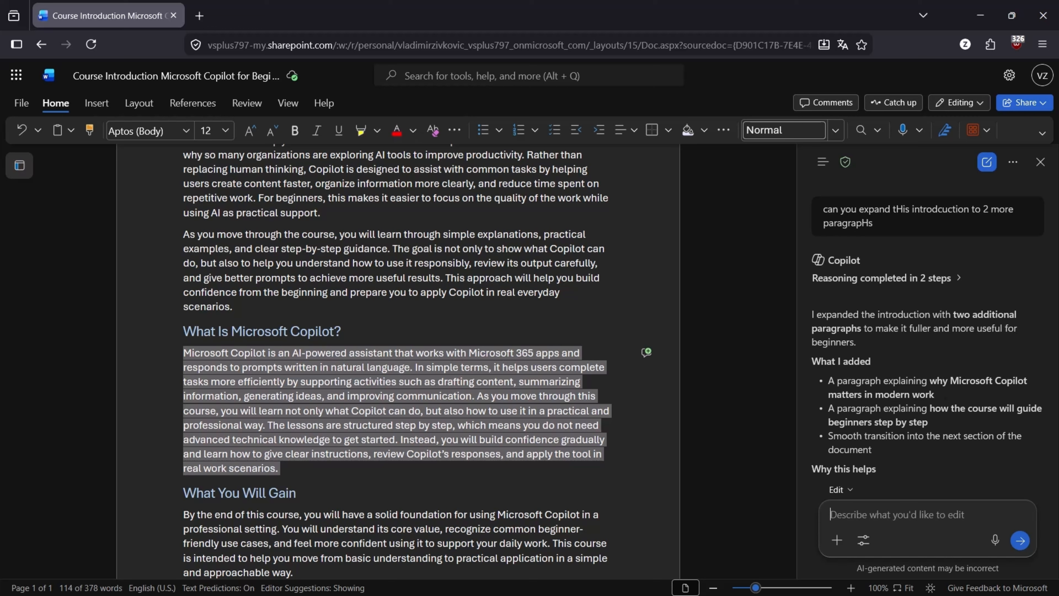
Step: Ask Copilot to create a table, with the paragraph still selected
text(crate)
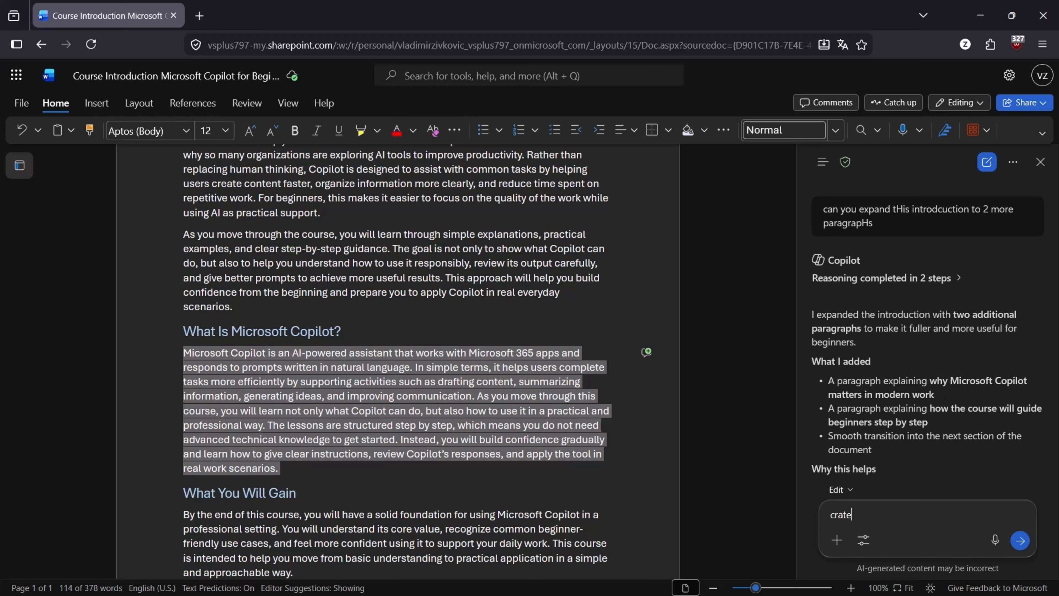
key(BackSpace)
key(BackSpace)
key(BackSpace)
text(eata)
key(BackSpace)
key(BackSpace)
text(e atable)
key(Return)
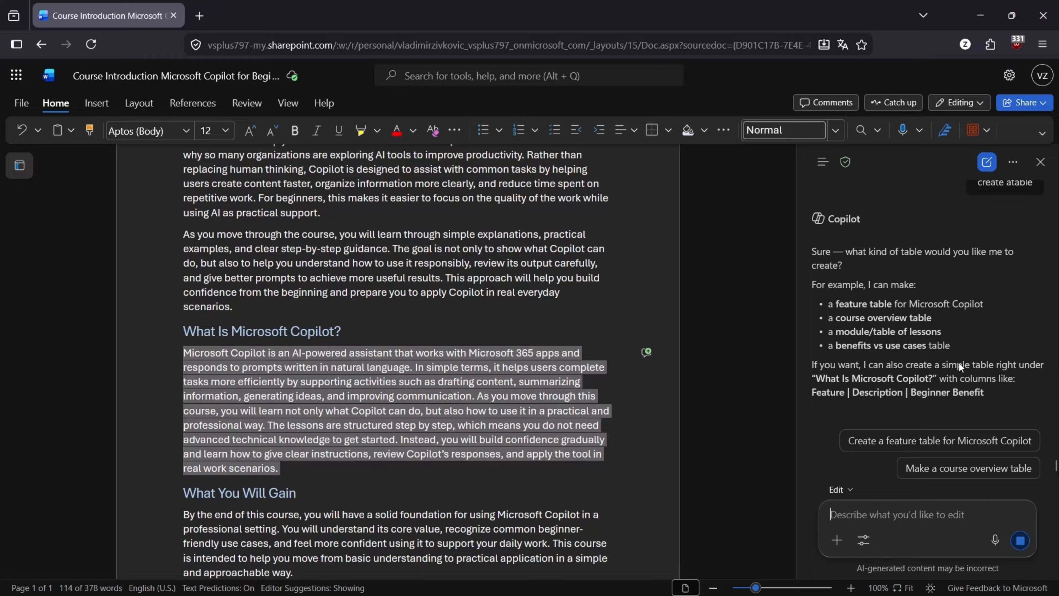
Step: Send Copilot's suggested prompt "Create a feature table for Microsoft Copilot" and keep the generated section and table
click(964, 446)
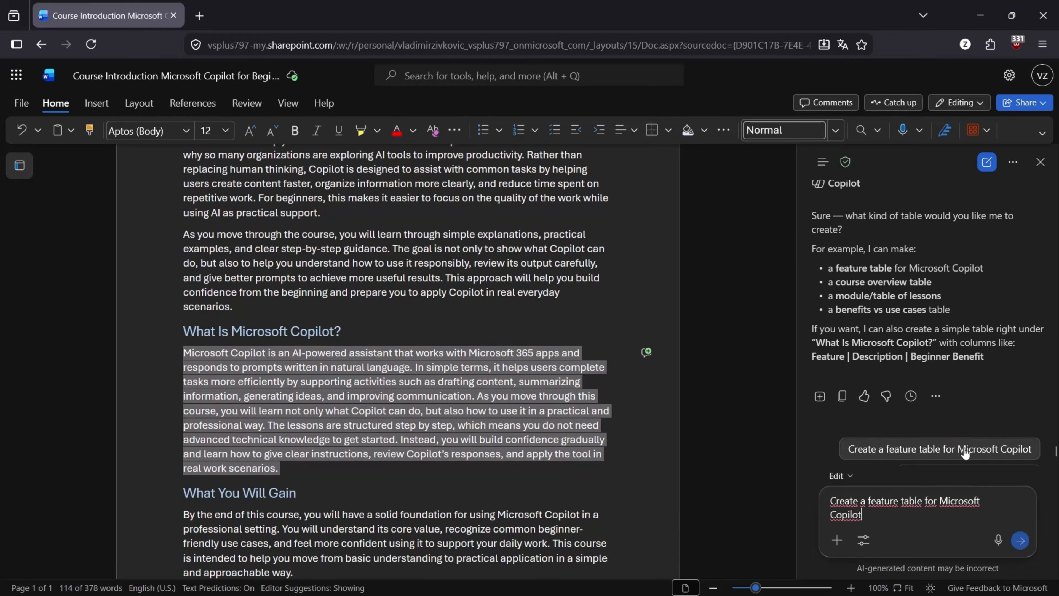
click(1020, 541)
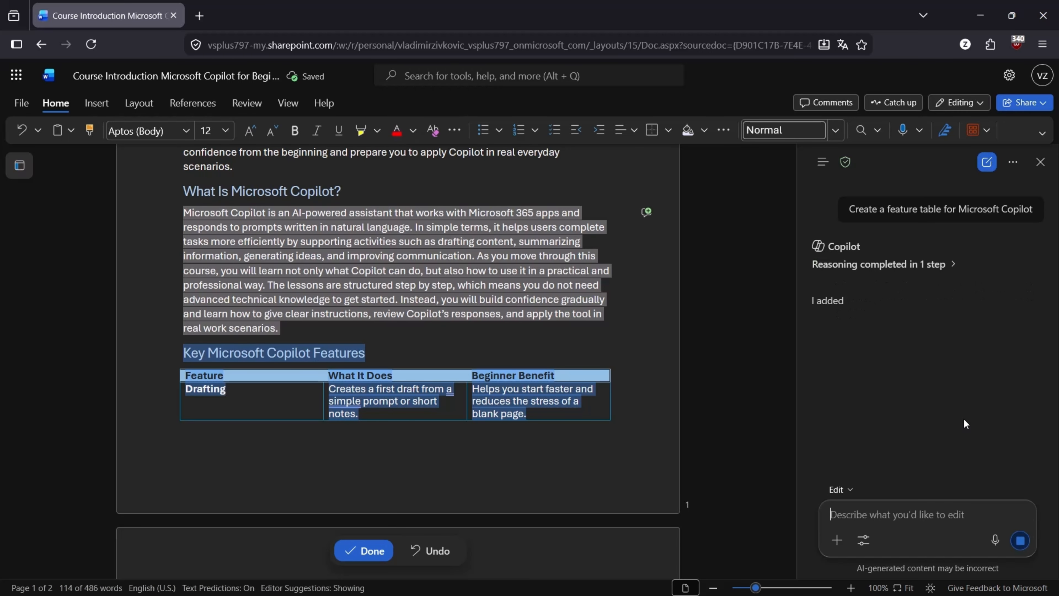
scroll(670, 379, down, 5)
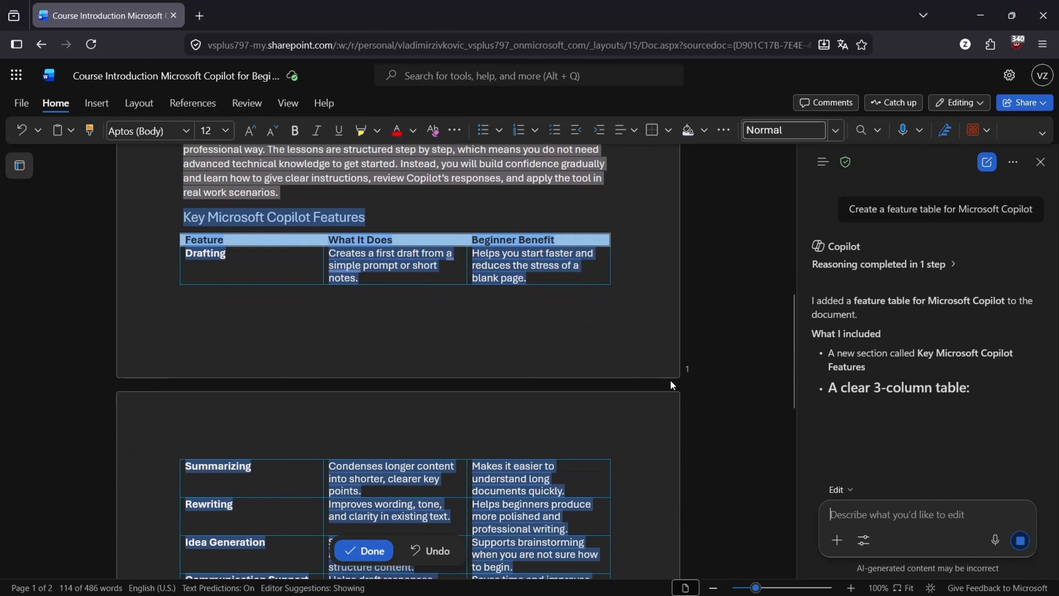
scroll(663, 383, down, 1)
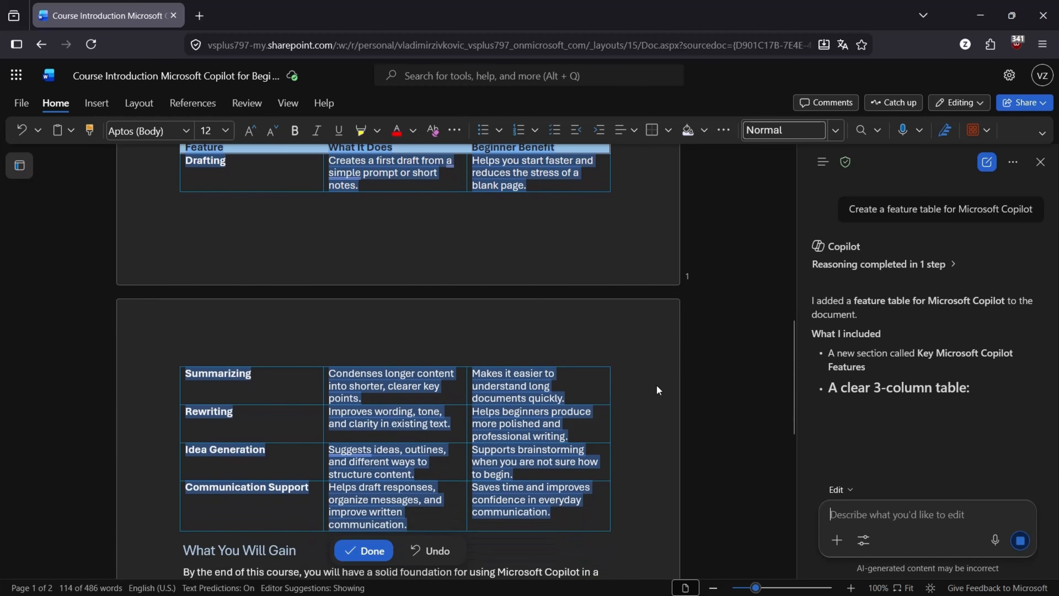
click(364, 551)
Step: Insert four blank lines above the Key Microsoft Copilot Features heading to move it and the table onto the second page
scroll(303, 273, up, 3)
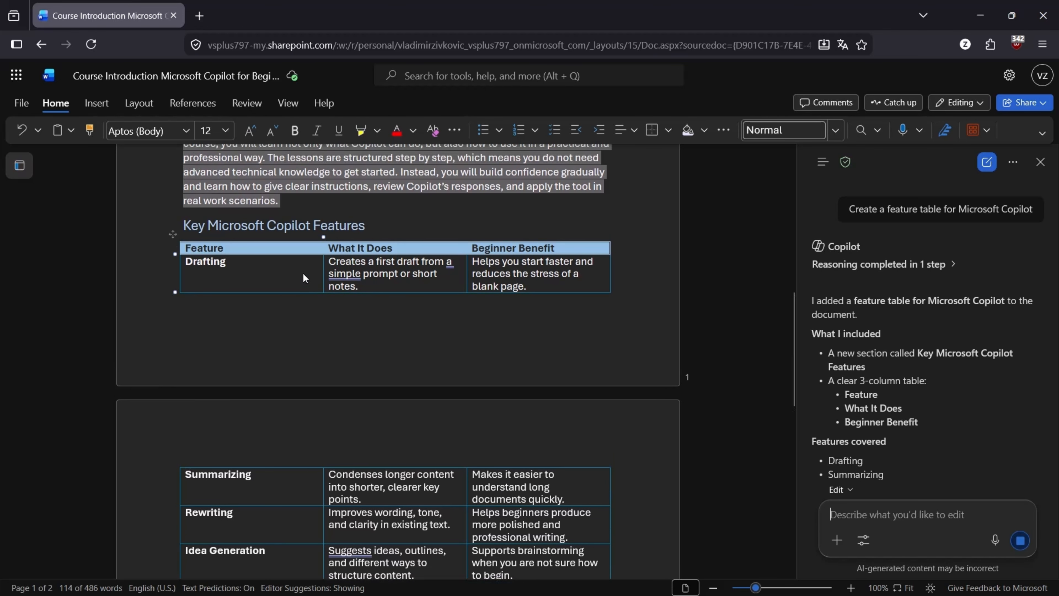
click(340, 208)
key(Return)
key(Return)
key(Return)
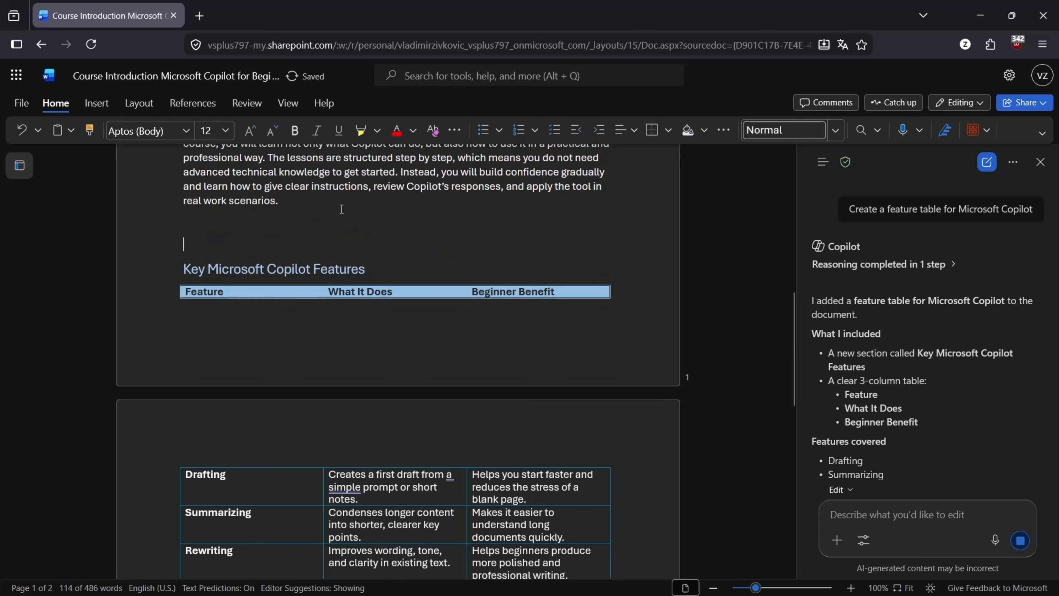
key(Return)
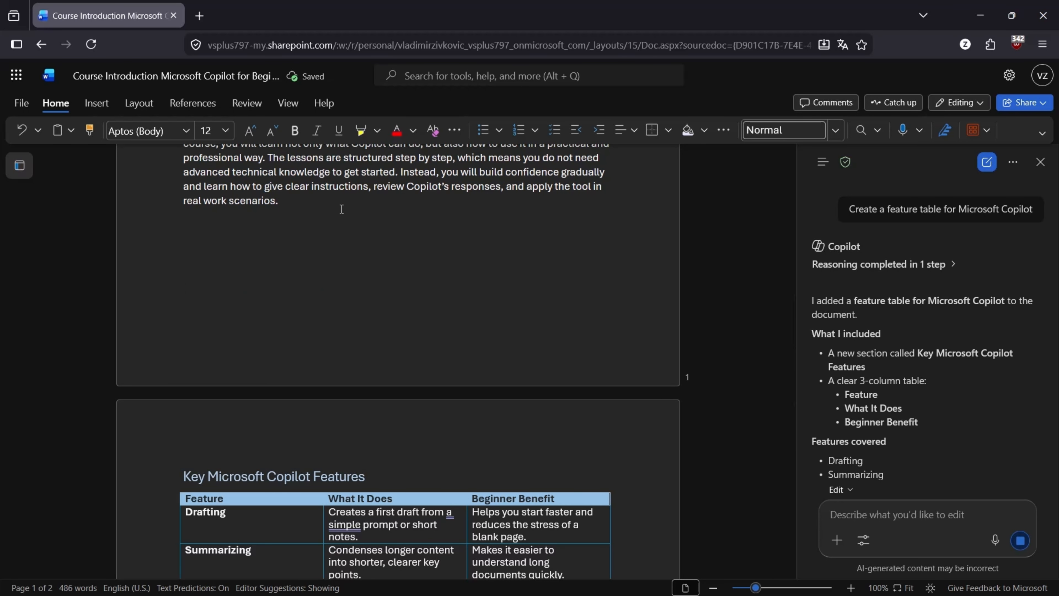
scroll(342, 209, down, 5)
scroll(342, 209, down, 1)
Step: Select the whole feature table, look at the editing suggestions Copilot offers for it, and dismiss them
mouse_move(169, 251)
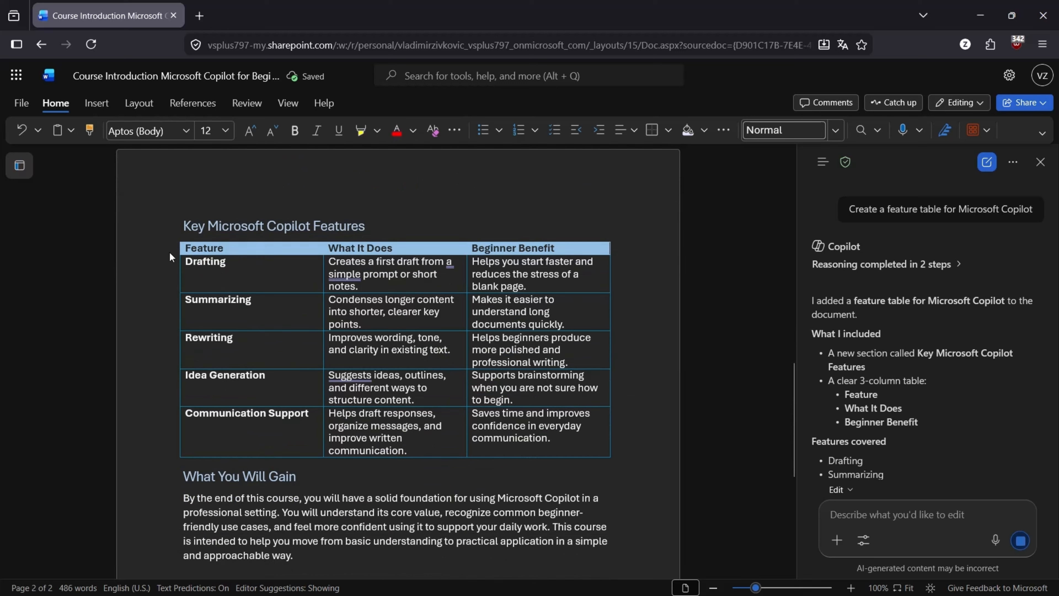
click(173, 235)
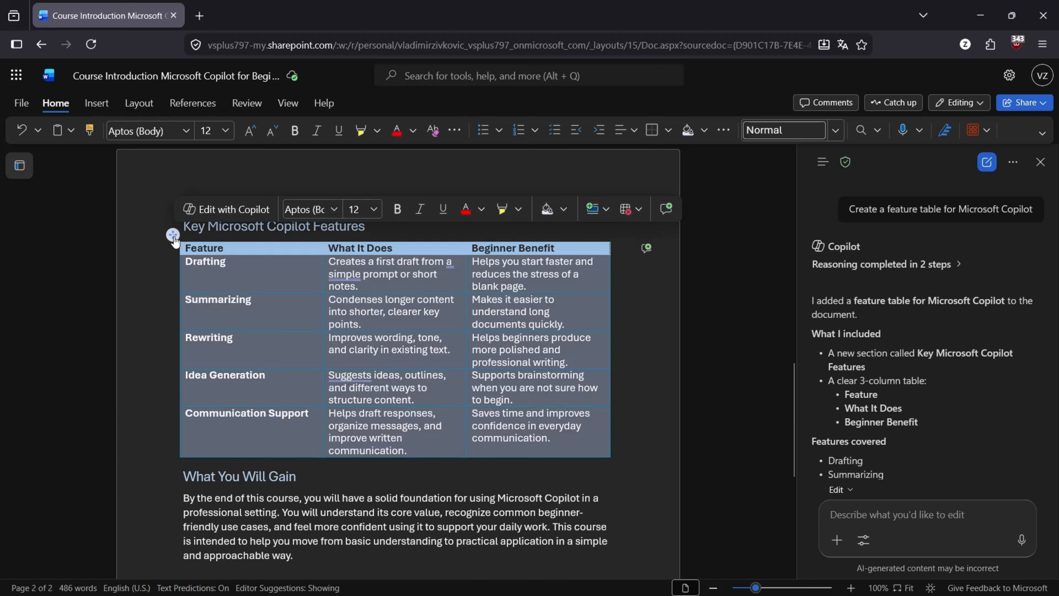
click(227, 209)
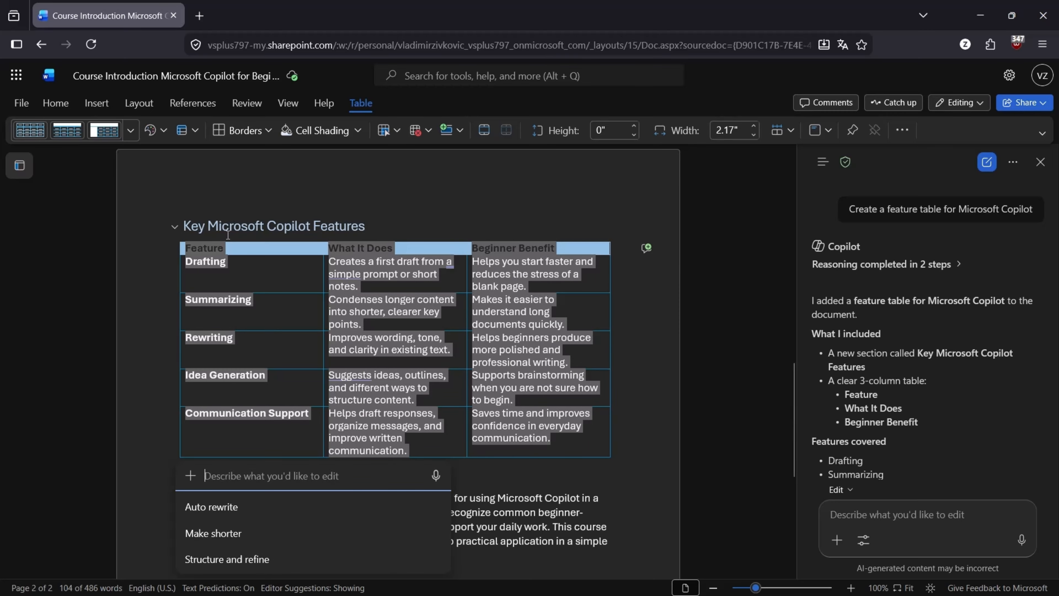
click(173, 236)
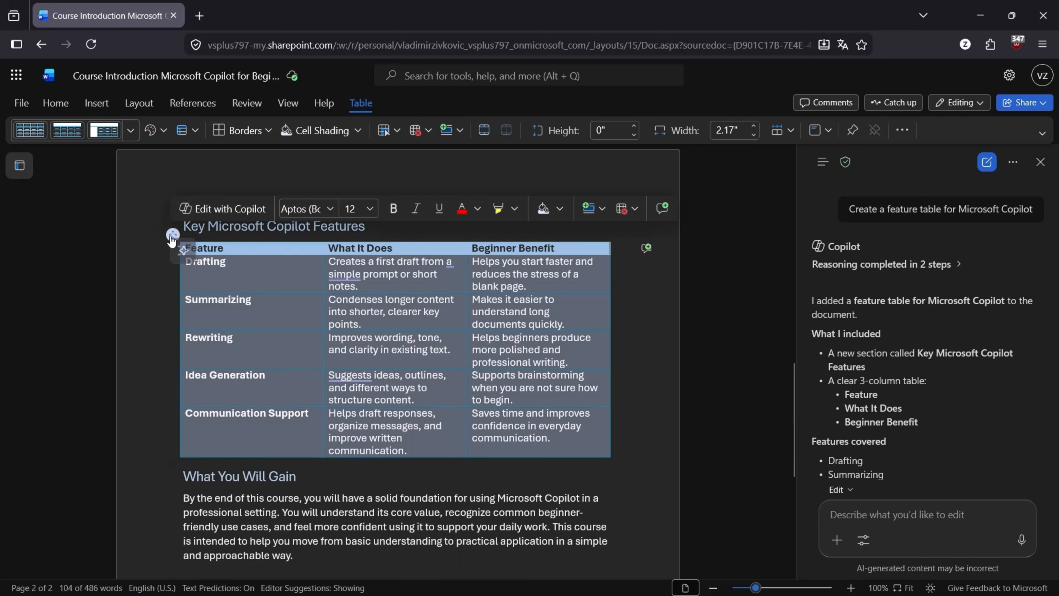
click(213, 214)
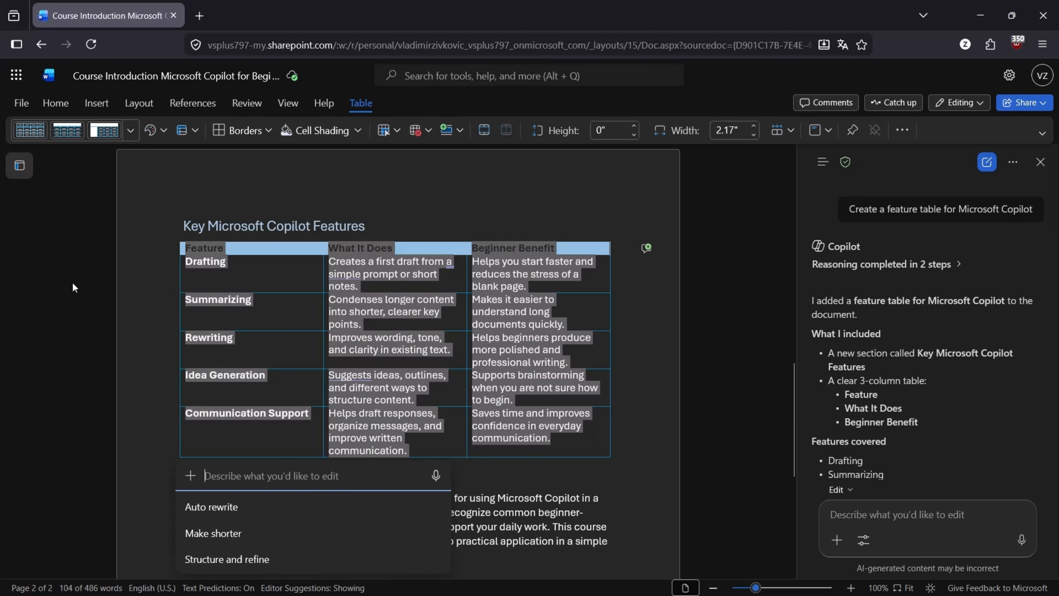
click(167, 273)
Step: Show the document's heading navigation briefly and close it again
click(20, 165)
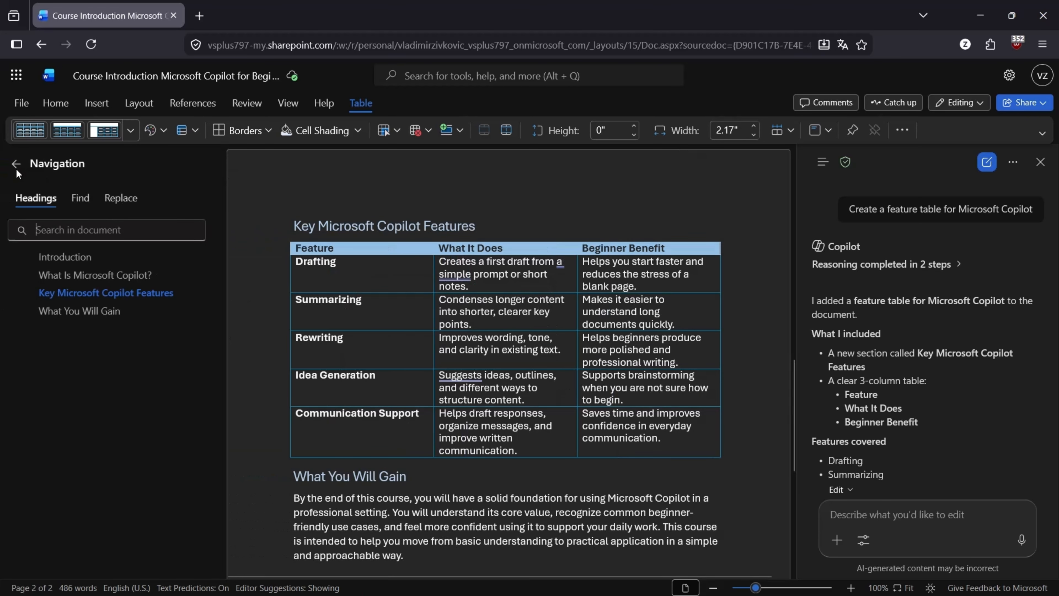
click(20, 164)
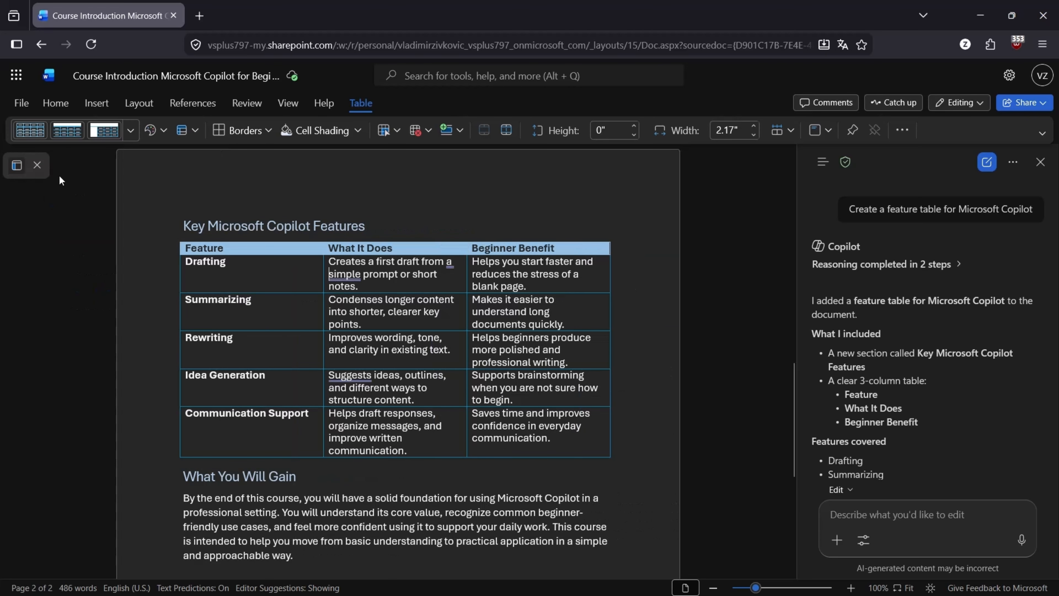
Step: Select the feature table, review Copilot's follow-up suggestions in the chat, and deselect the table
click(173, 236)
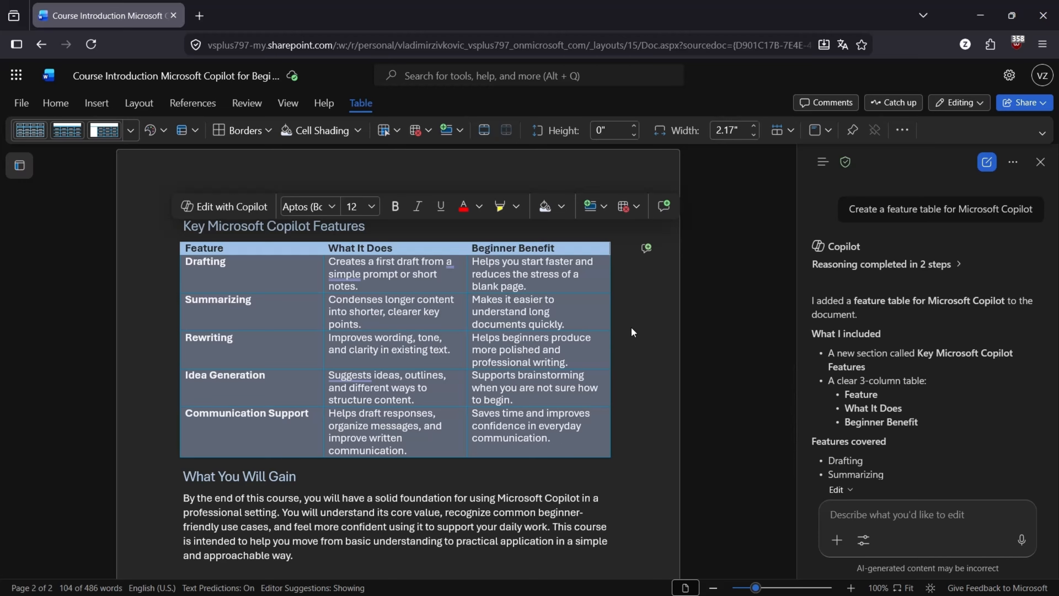
scroll(975, 369, down, 10)
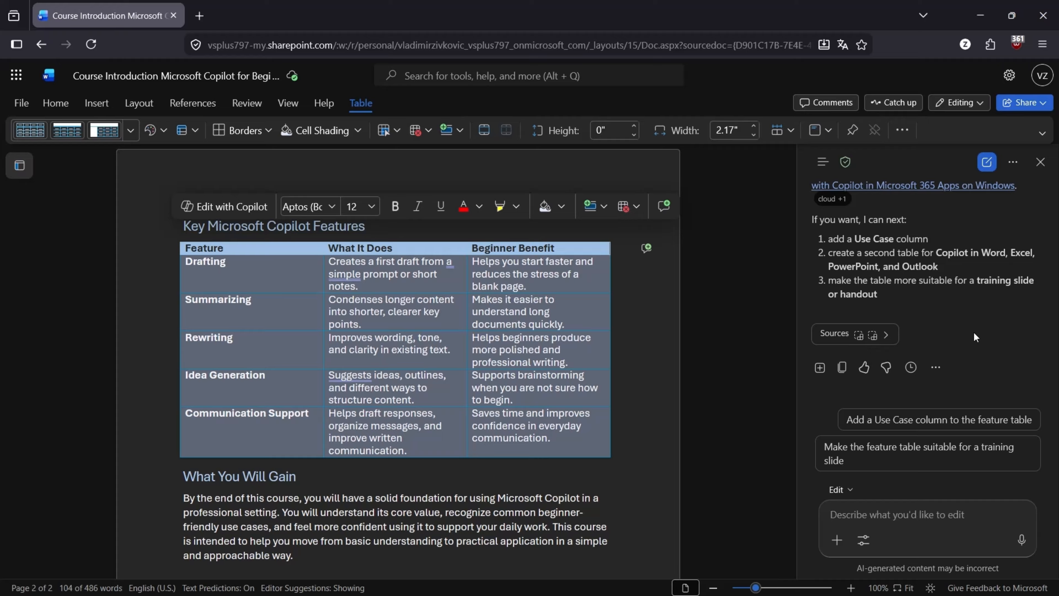
click(898, 509)
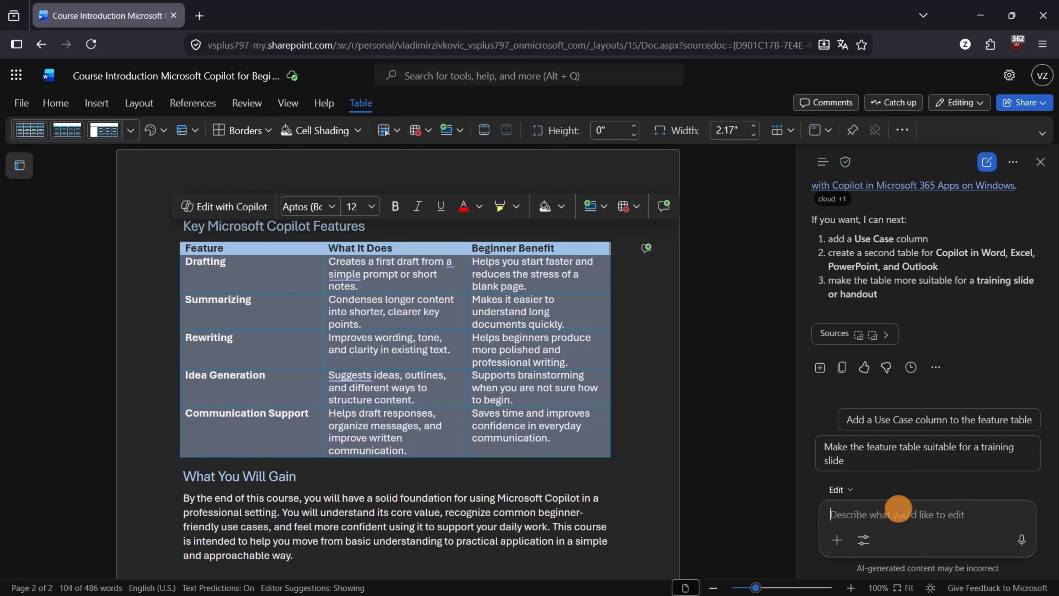
click(660, 373)
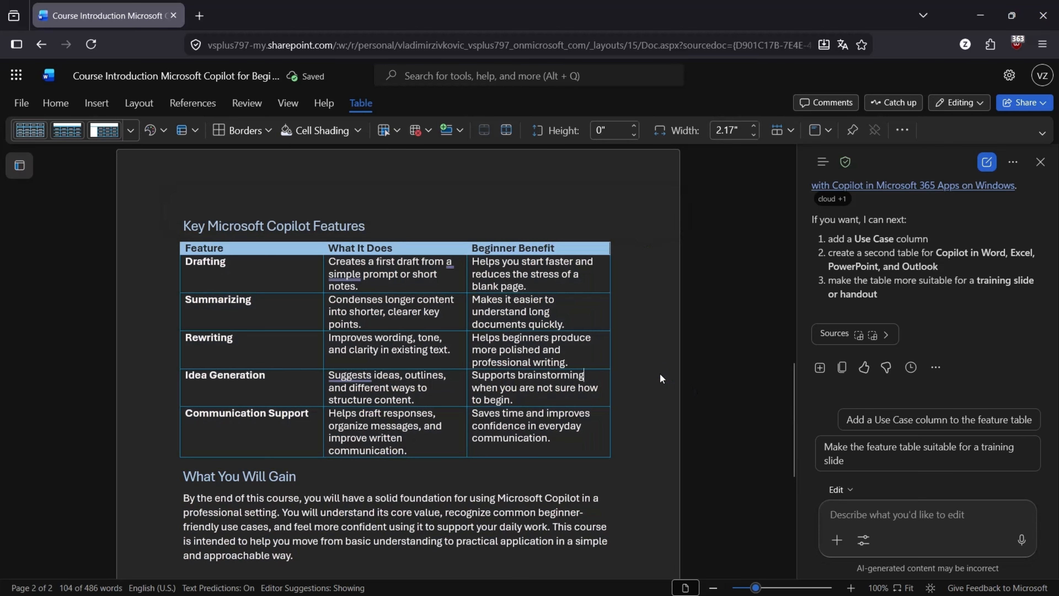
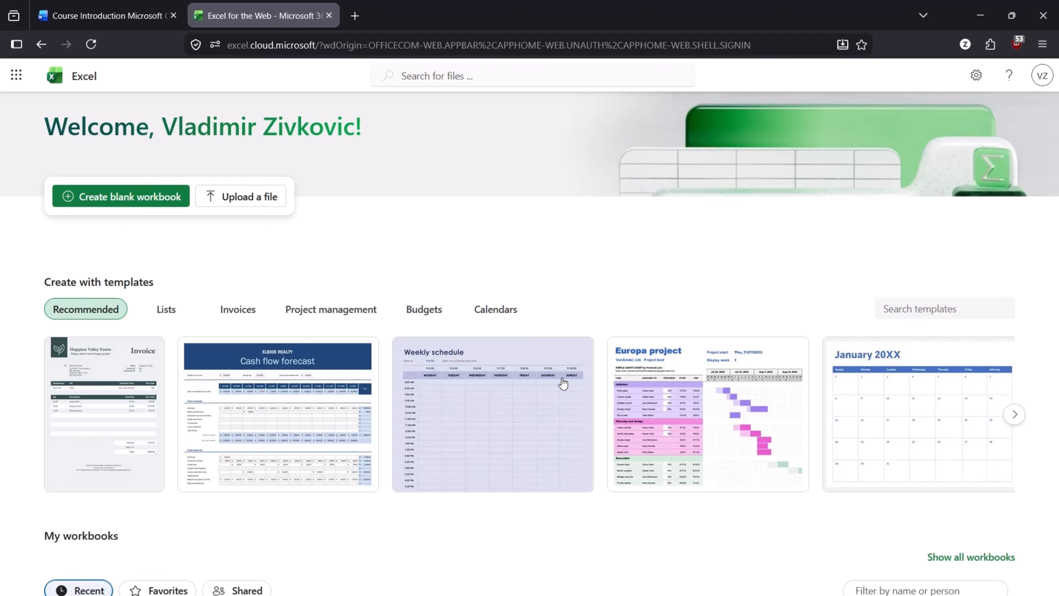
Step: In Excel for the web, browse the Lists, Invoices, Project management, Budgets and Calendars templates, and return to Recommended
scroll(563, 383, down, 3)
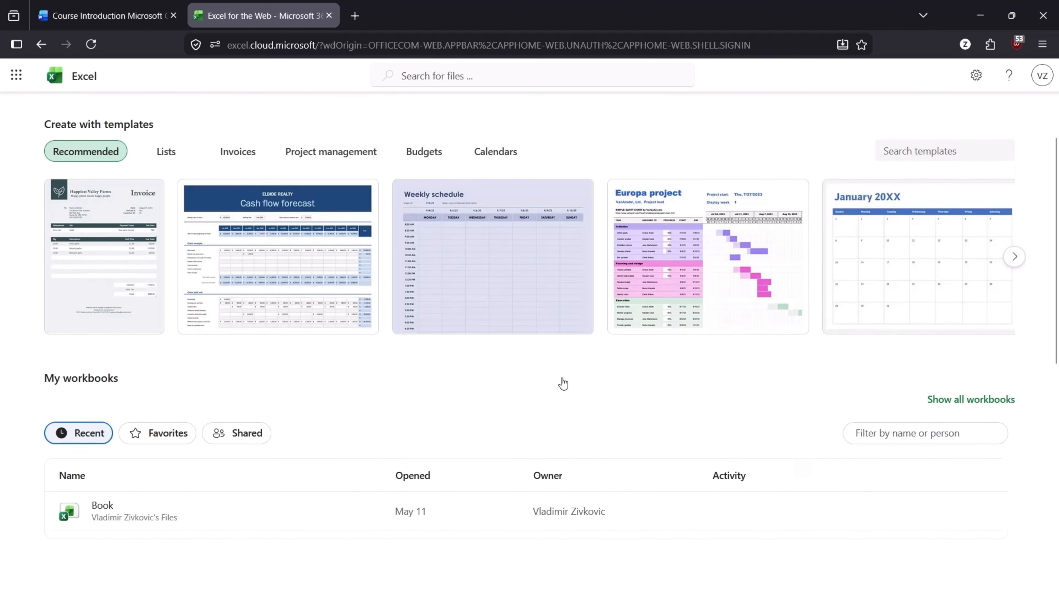
click(168, 157)
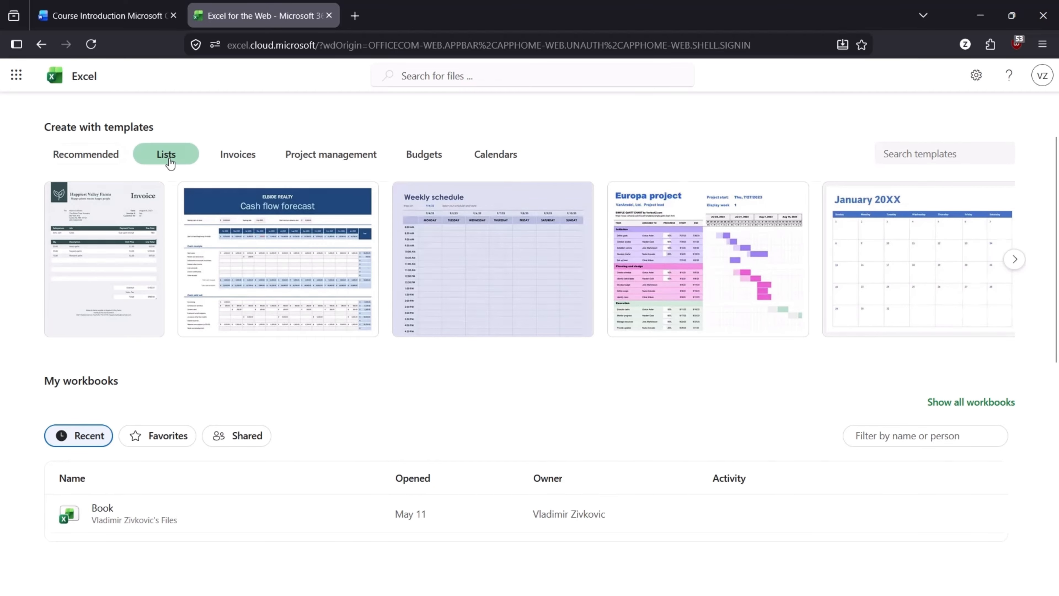
click(247, 157)
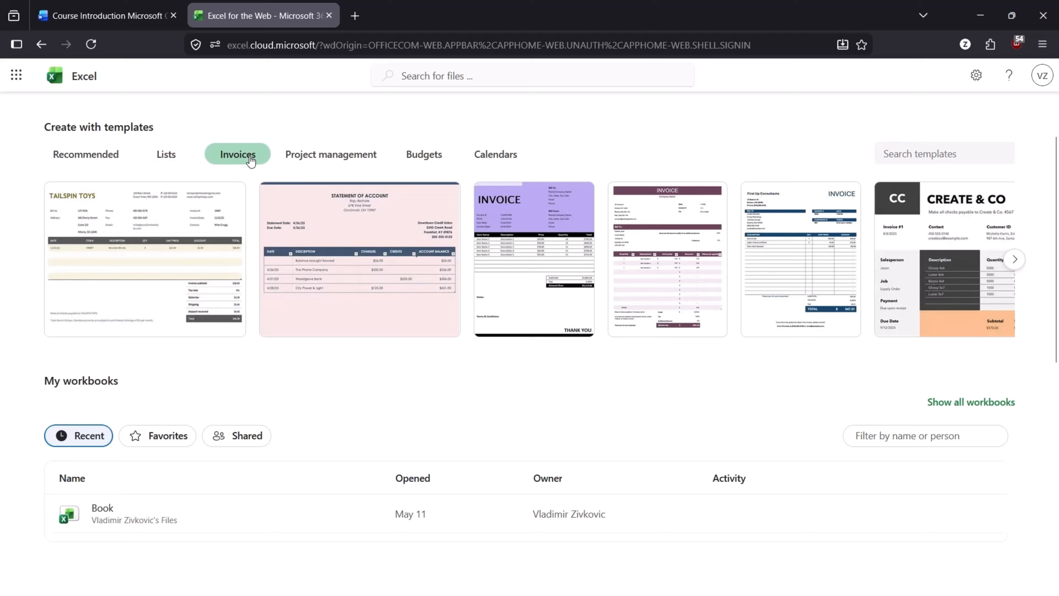
click(333, 158)
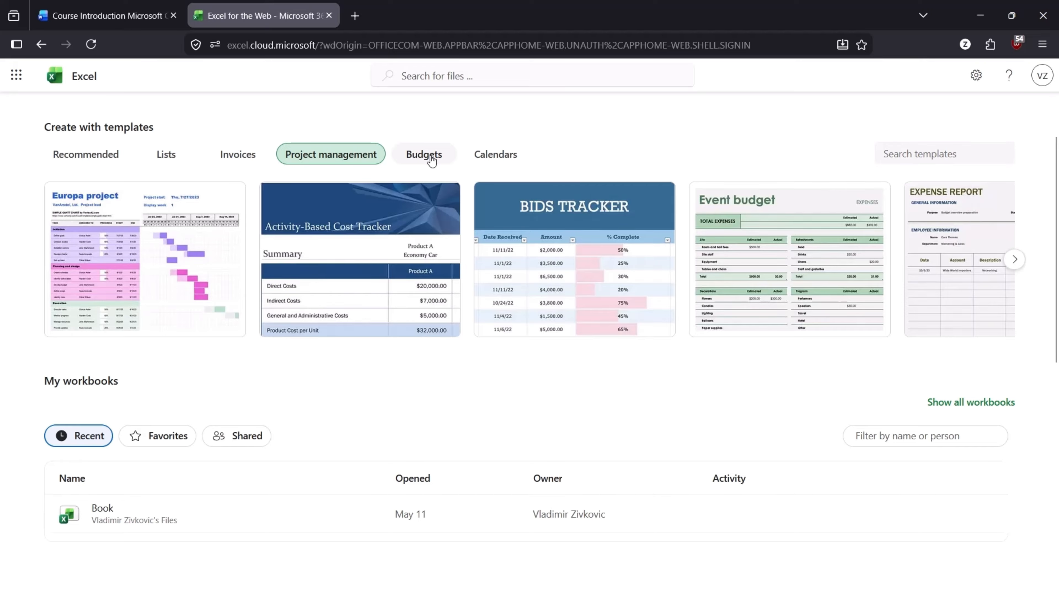
click(431, 160)
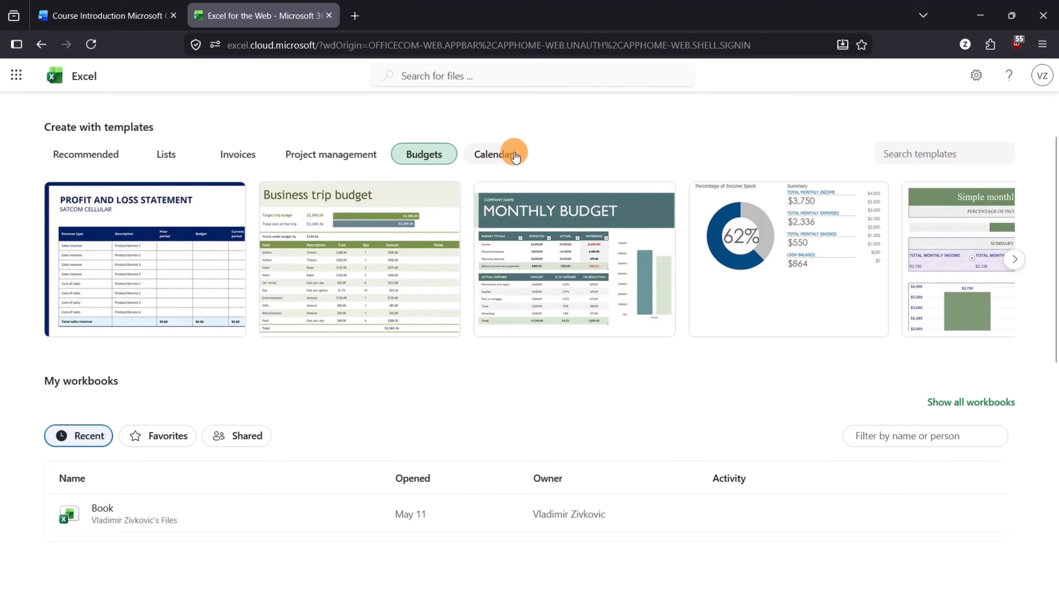
click(507, 155)
click(94, 157)
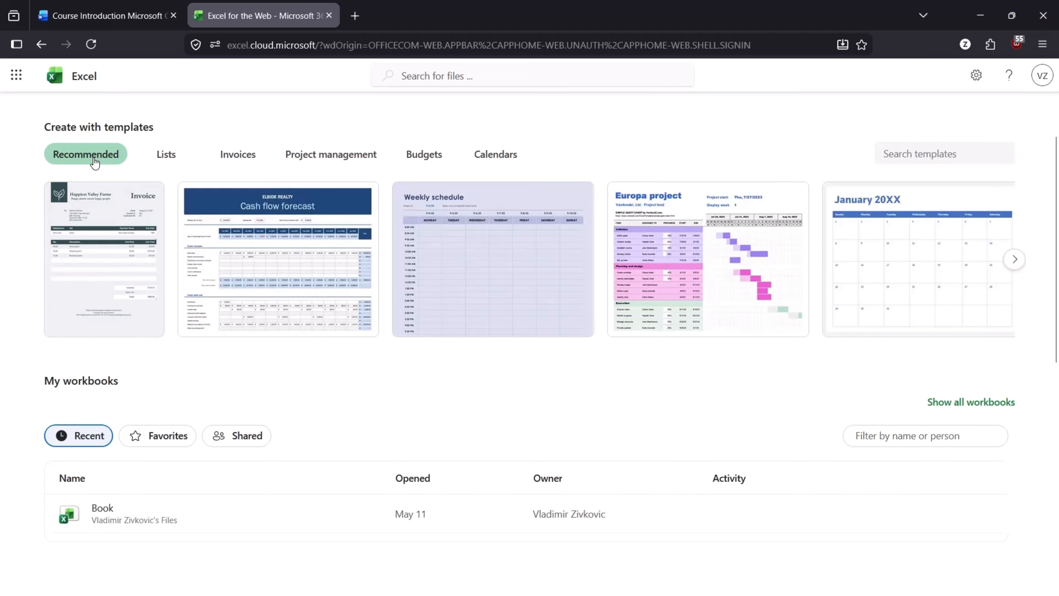
Step: Create a blank workbook from the Excel start page
scroll(246, 225, up, 3)
scroll(246, 225, down, 2)
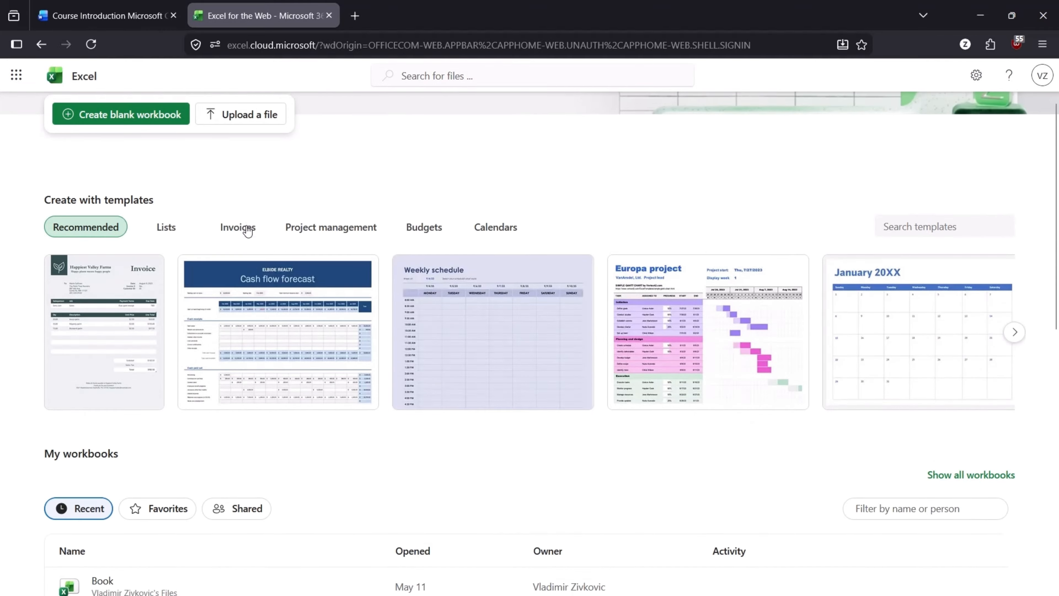
scroll(247, 231, up, 2)
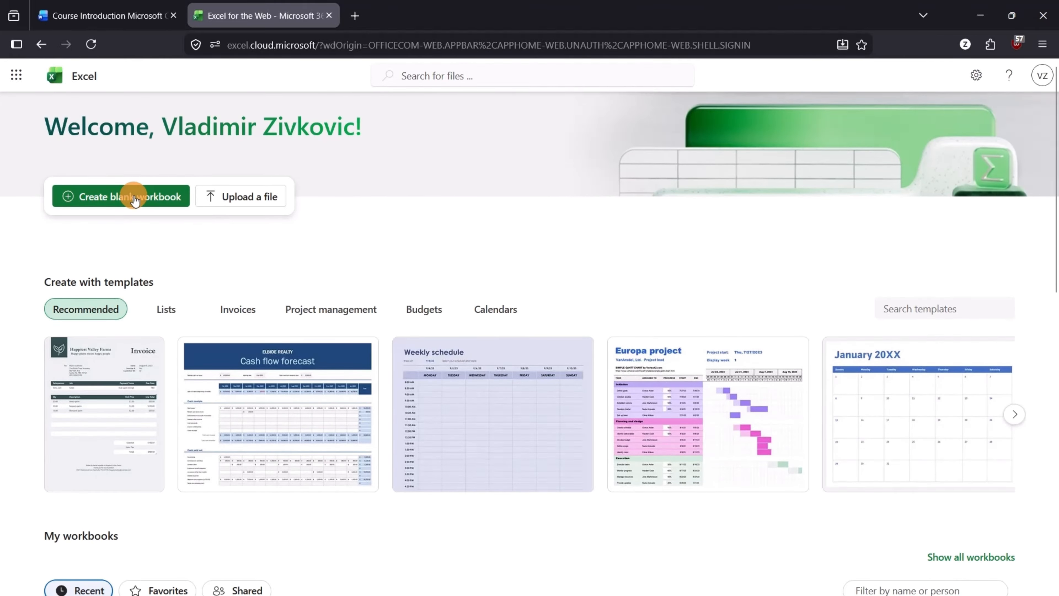
click(134, 198)
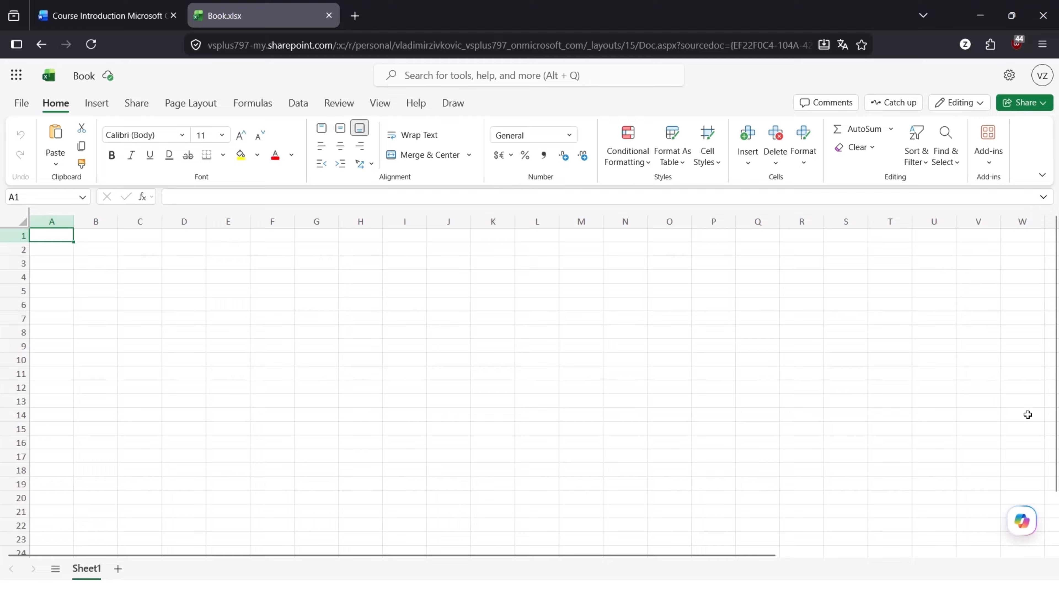
Step: Start Copilot's table creation suggestion for the blank sheet and choose option 6, the sales tracker
mouse_move(1028, 532)
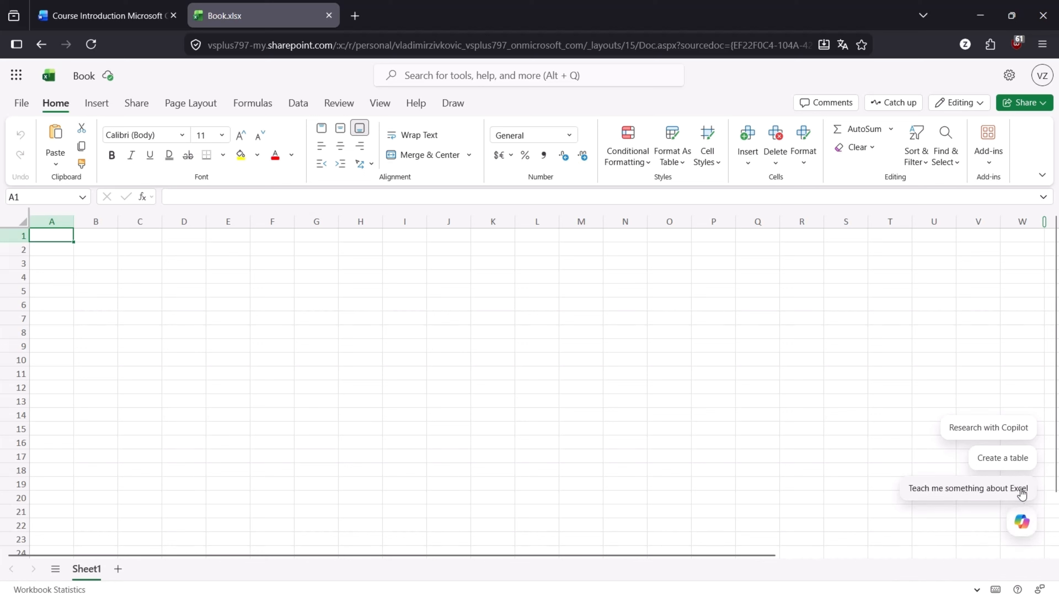
click(1010, 461)
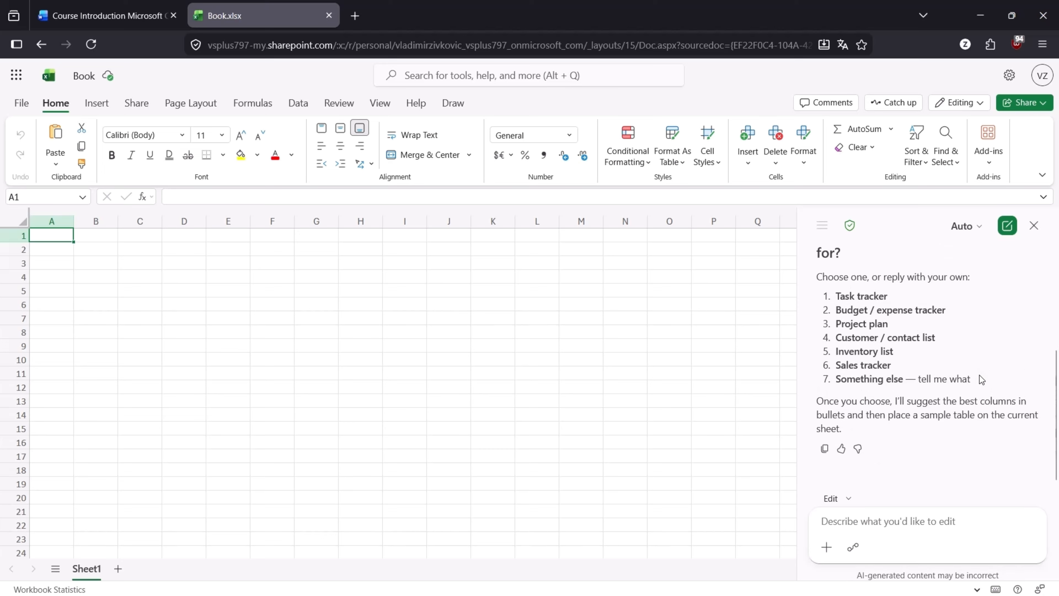
scroll(980, 375, up, 4)
click(950, 522)
text(6)
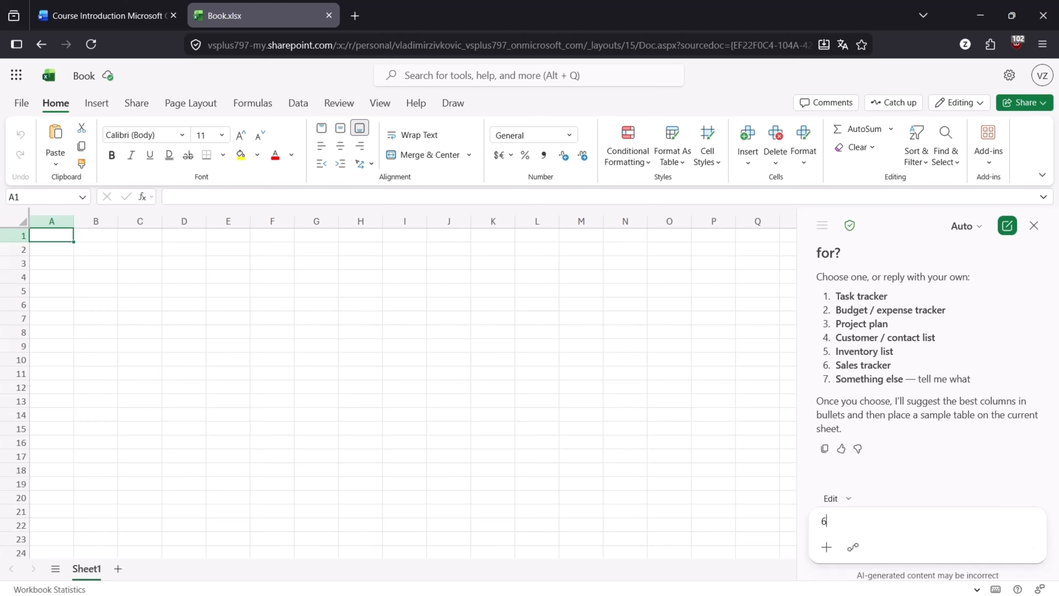
key(Return)
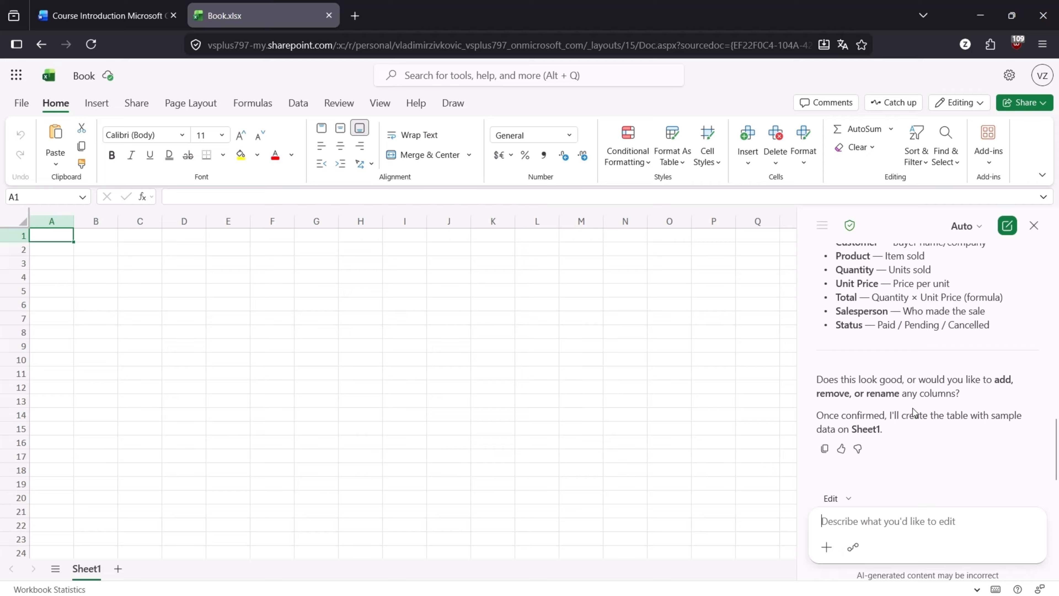
Step: Review the columns Copilot proposes, approve them with the reply "yes do it", and accept the generated sales tracker table as done
scroll(942, 411, up, 1)
scroll(940, 411, down, 1)
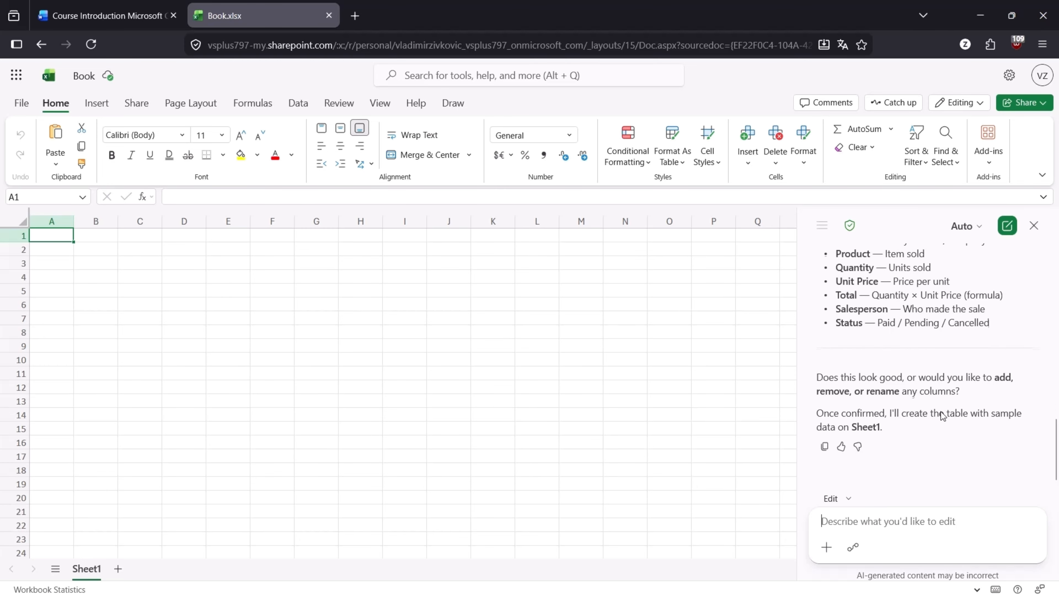
click(921, 522)
text(yes)
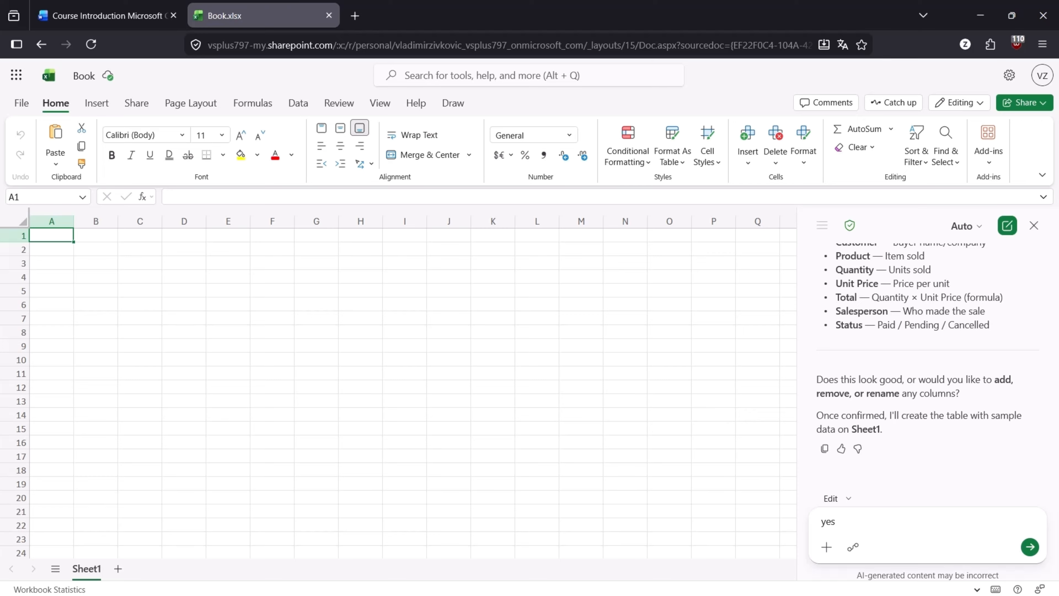
text( do it)
key(Return)
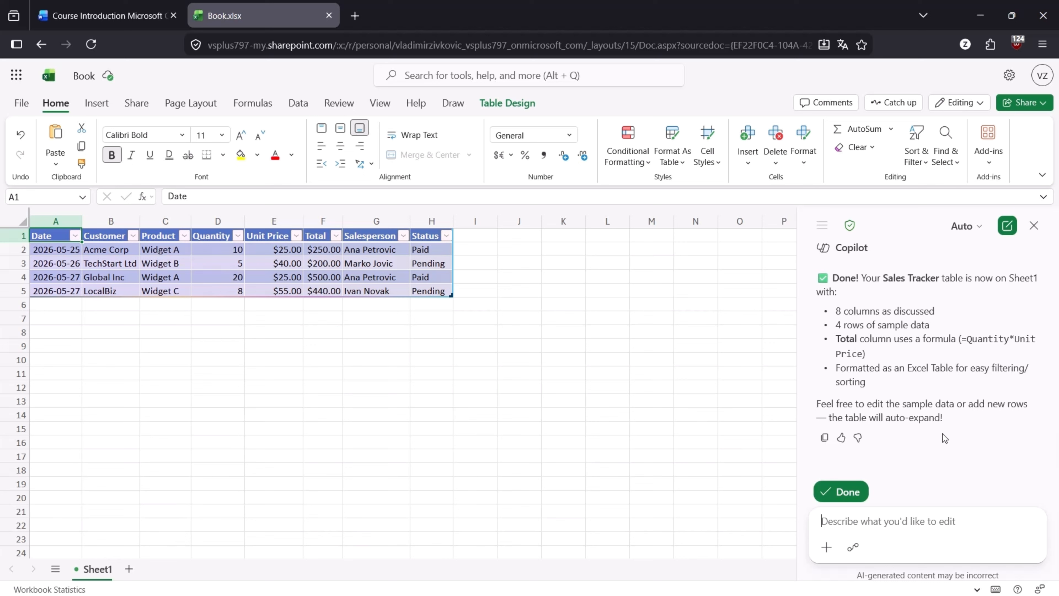
click(855, 493)
Step: Ask Copilot to expand the sales tracker table with the prompt "please expand this table"
click(901, 521)
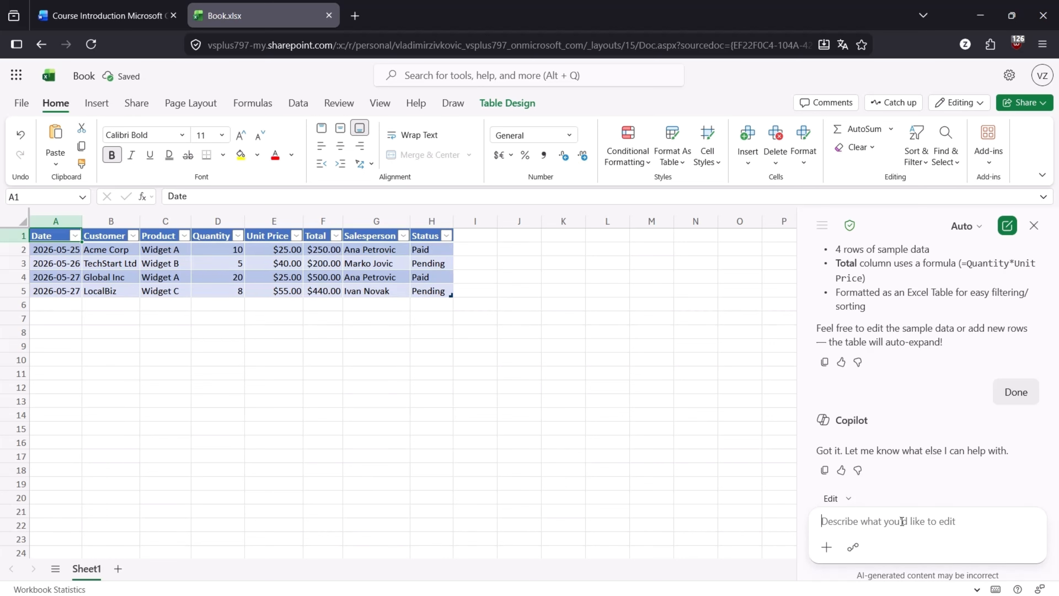
click(901, 522)
text(please )
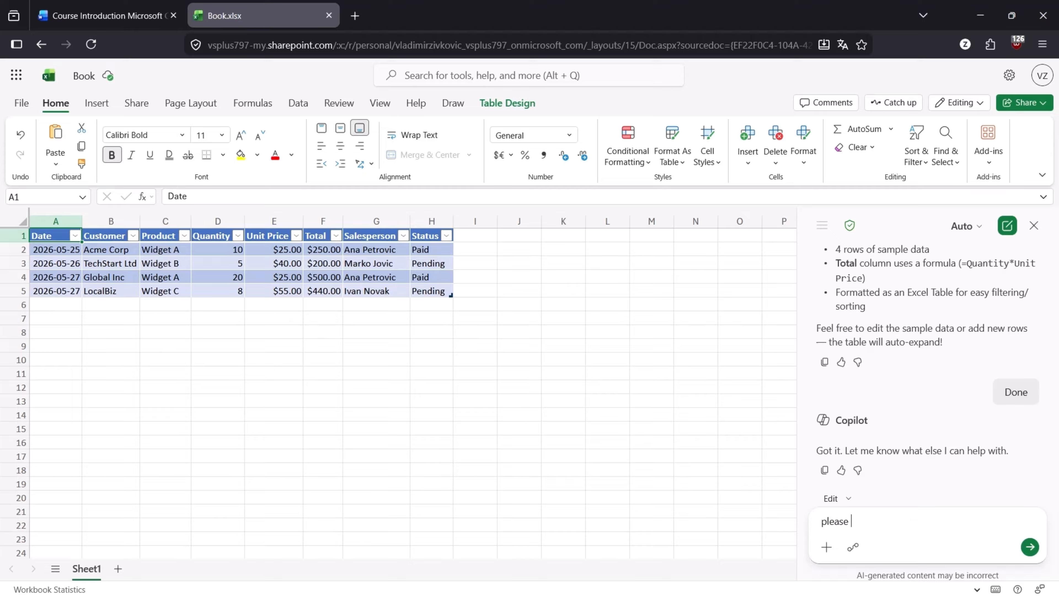
text(expand tHis table)
key(Return)
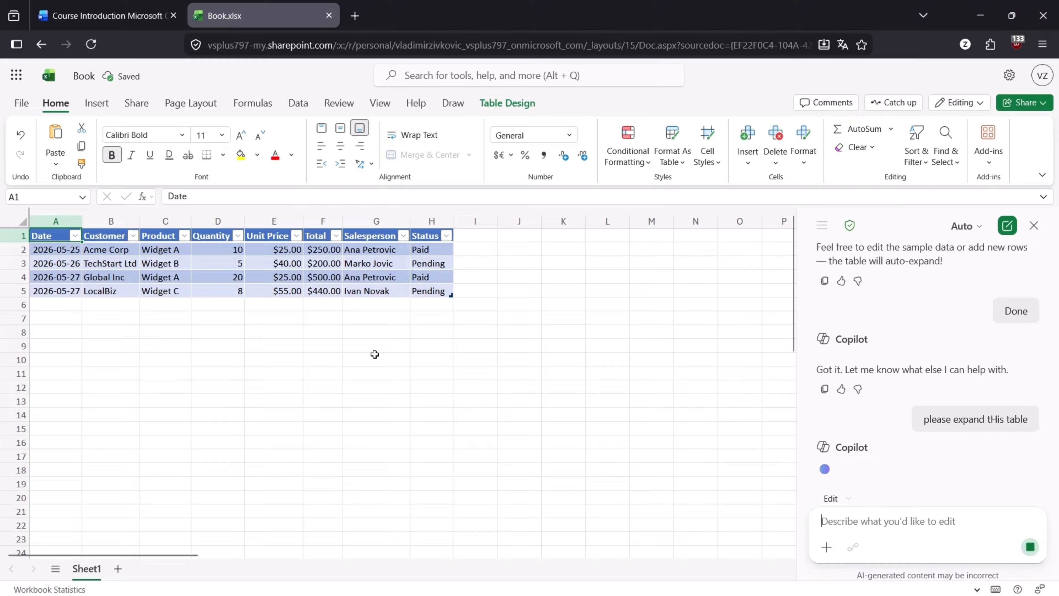
Step: Look at the options for opening existing workbooks and files from this device, and dismiss them
click(21, 103)
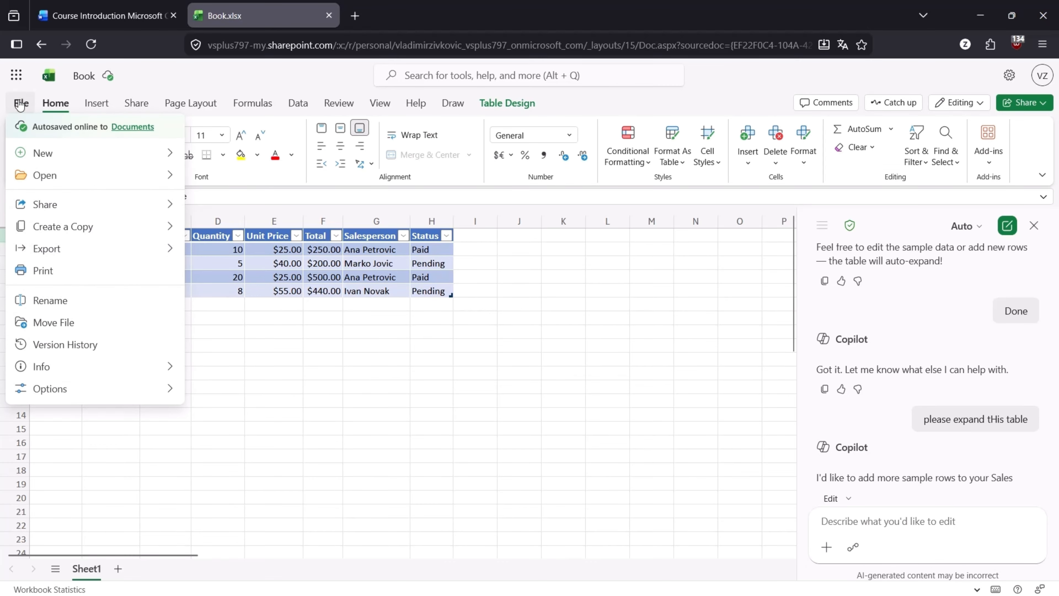
mouse_move(103, 177)
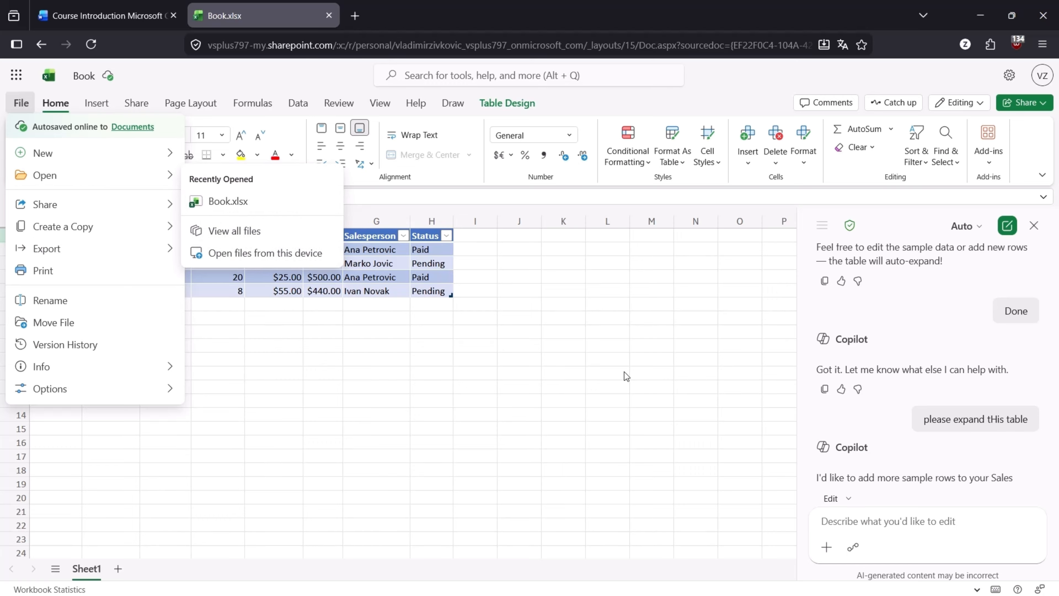
click(925, 452)
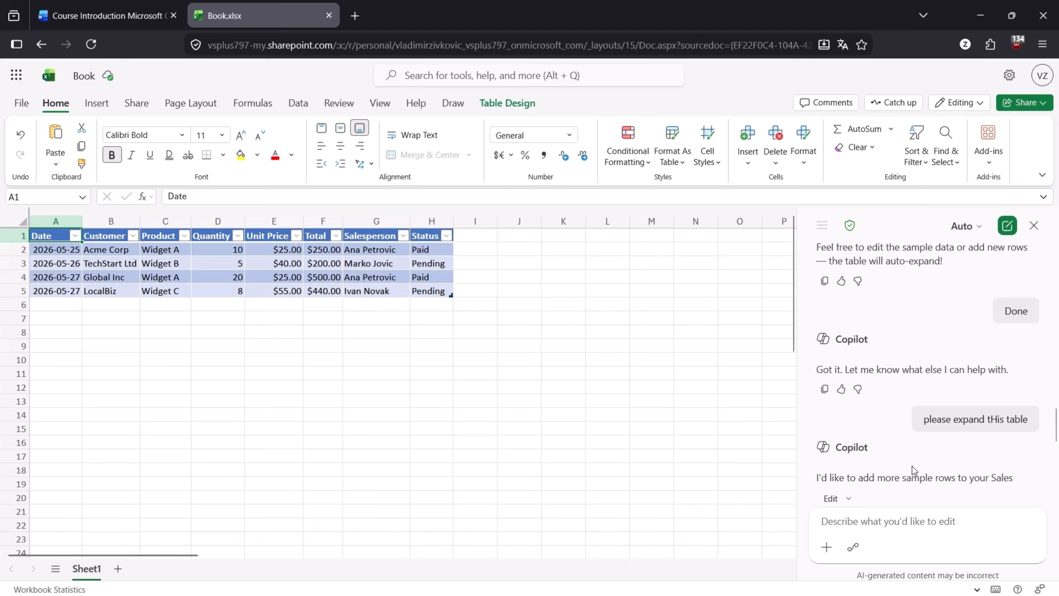
Step: Read Copilot's questions about the table expansion and answer with "5 rows"
scroll(912, 466, down, 3)
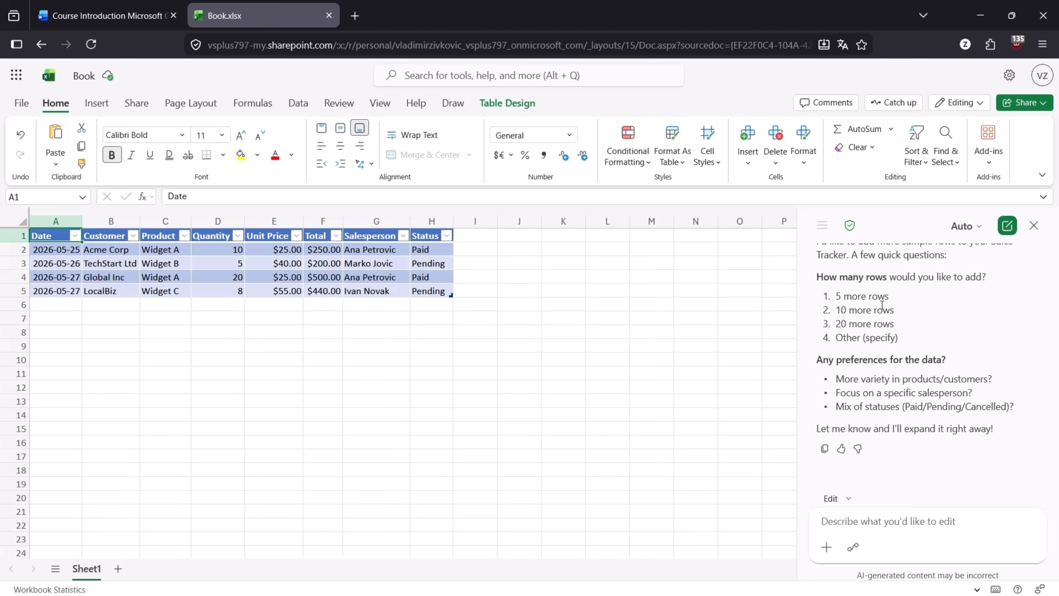
click(903, 518)
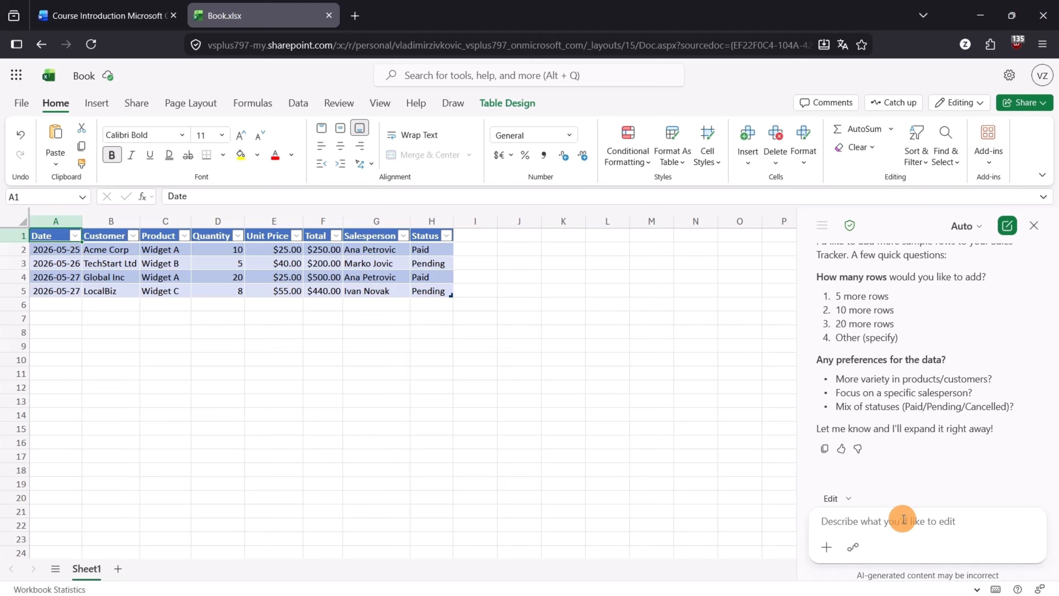
text(5)
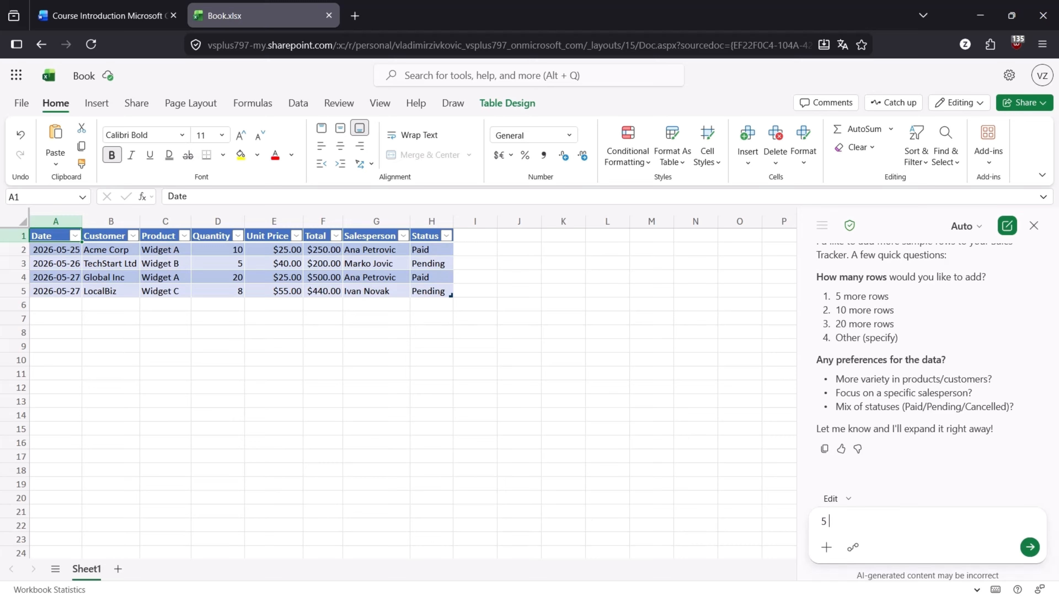
text( rows)
key(Return)
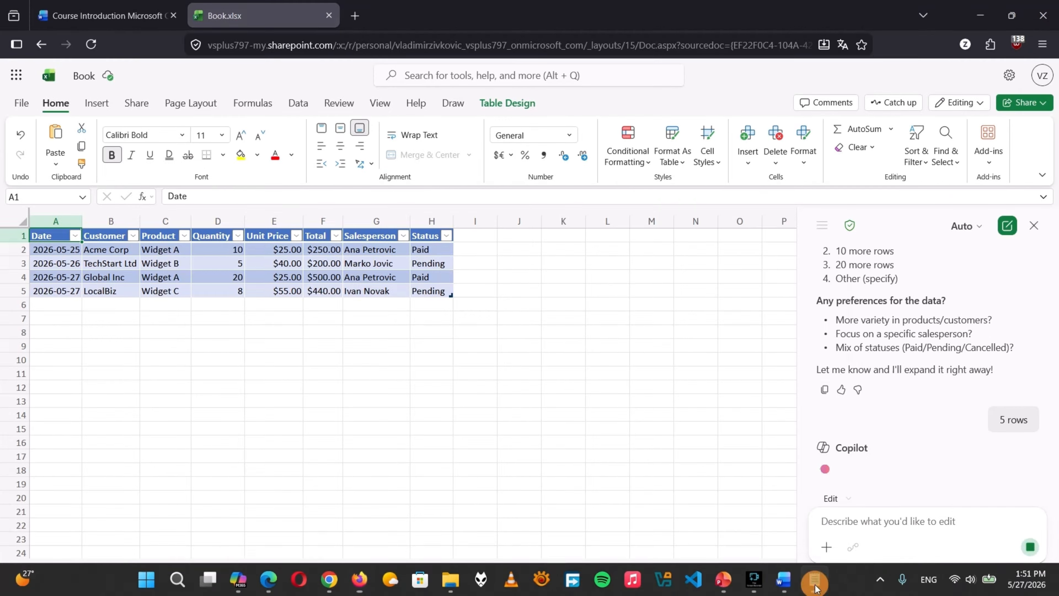
Step: Switch to Notepad, copy the first sample prompt about analyzing main trends from 19.txt, and minimize the window
click(815, 583)
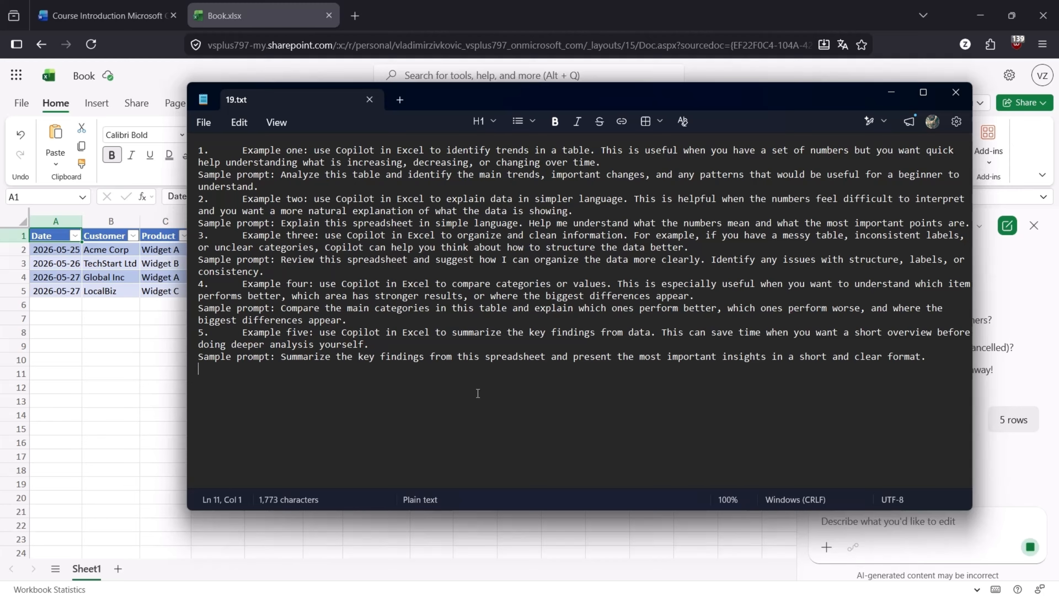
click(282, 172)
key(shift+End)
key(ctrl+c)
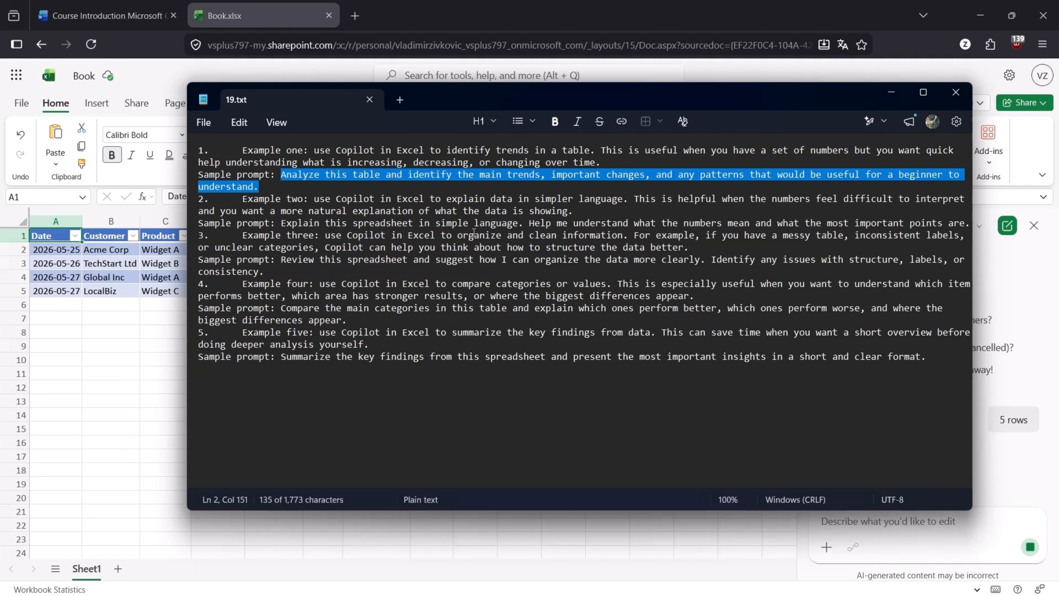
click(591, 375)
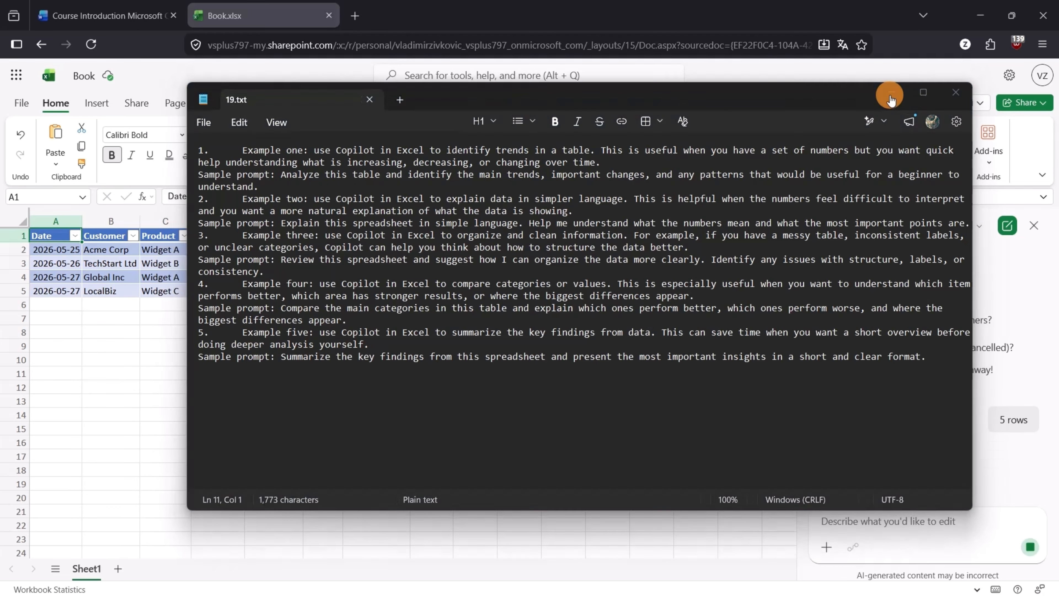
click(890, 92)
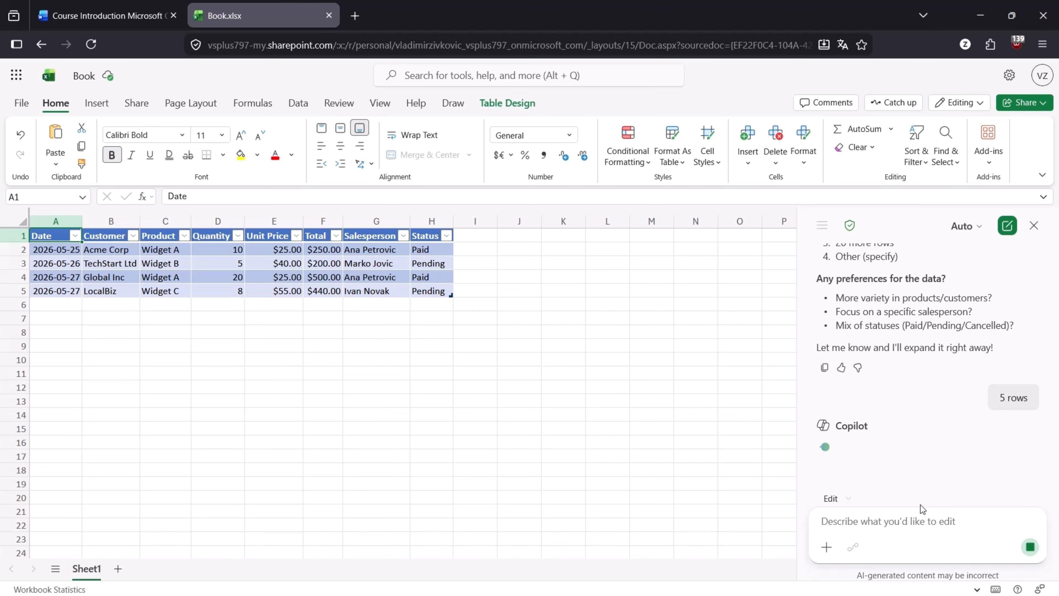
click(298, 103)
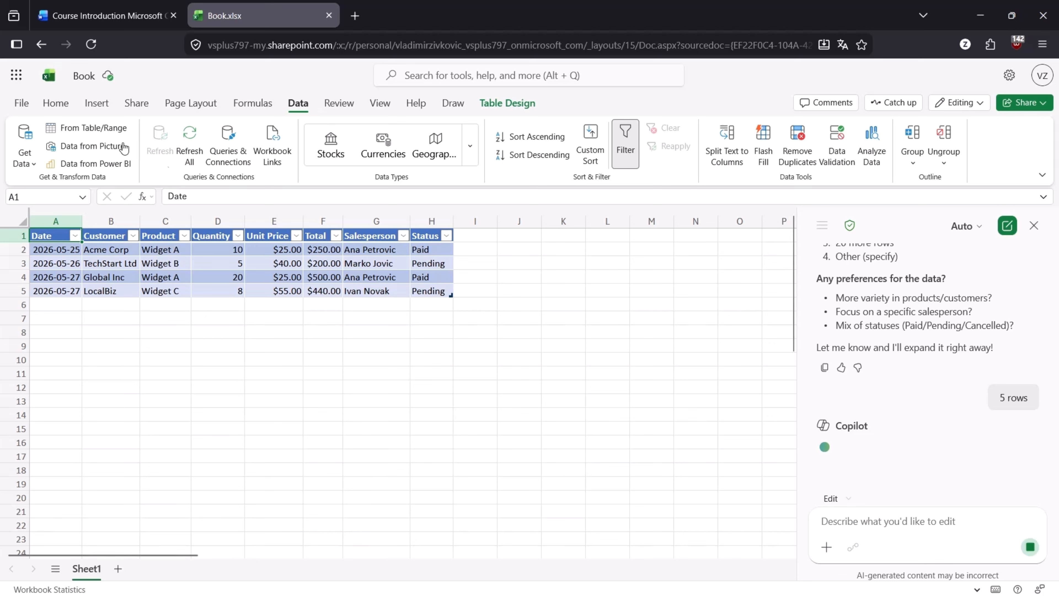
click(53, 108)
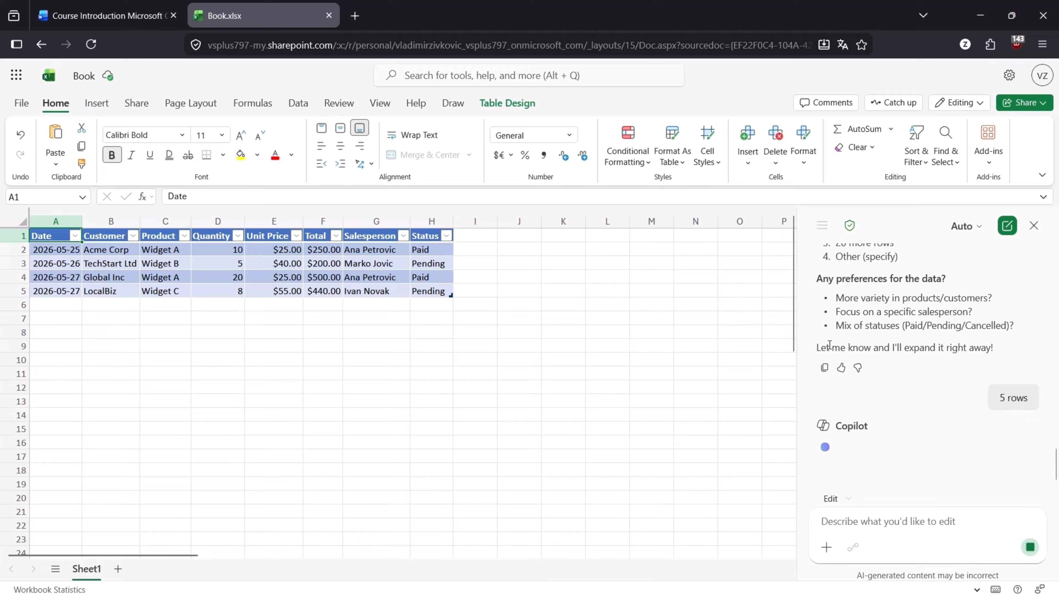
Step: Send Copilot the copied prompt asking it to analyze the table's main trends, important changes and patterns useful for a beginner
click(959, 519)
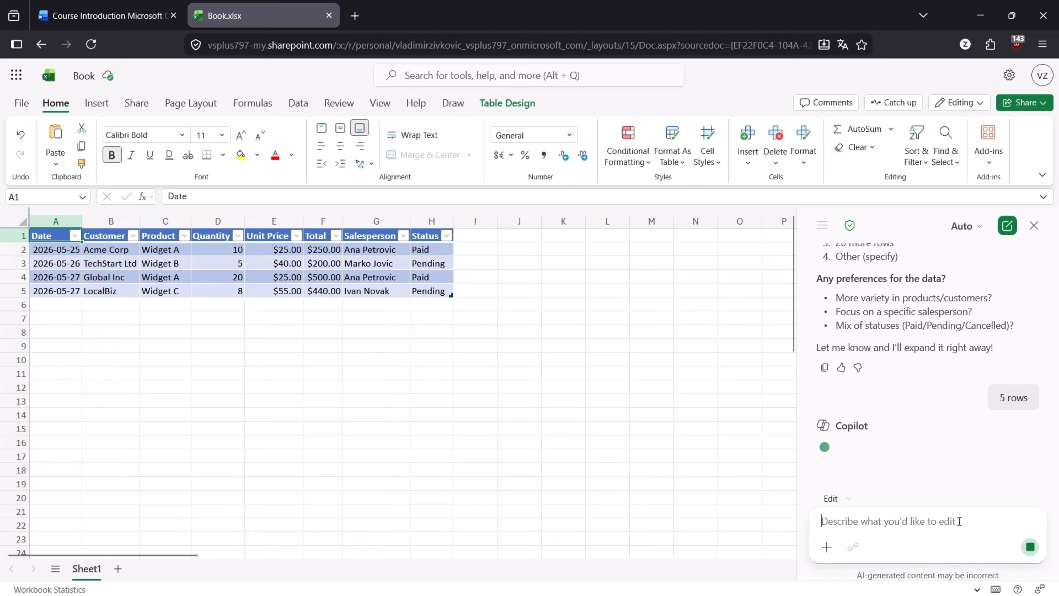
key(ctrl+v)
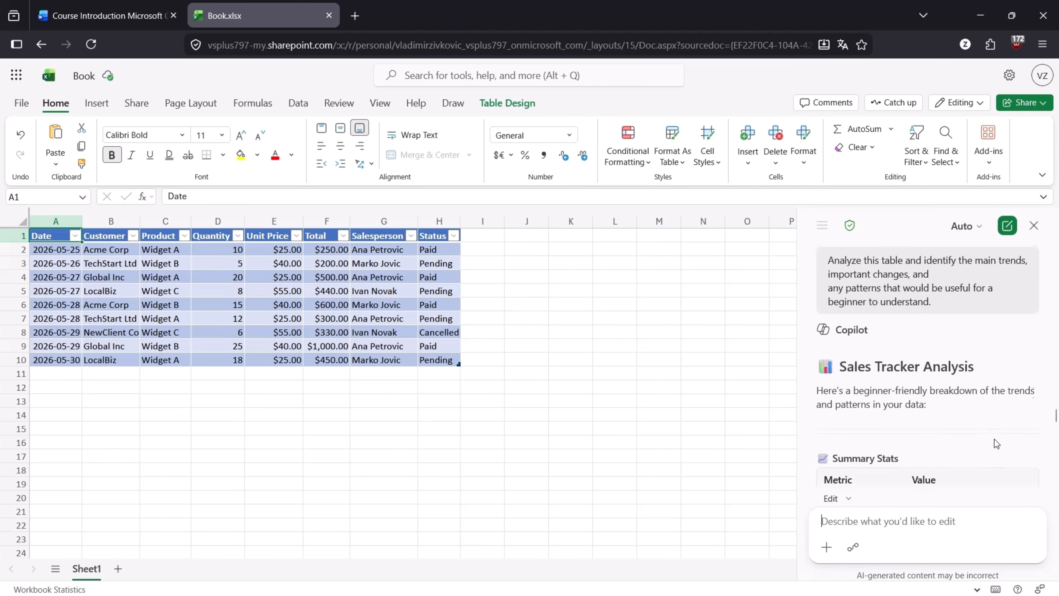
Step: Read through Copilot's Sales Tracker Analysis, from the summary stats and top performers to the product performance, patterns and beginner tips
scroll(995, 439, up, 3)
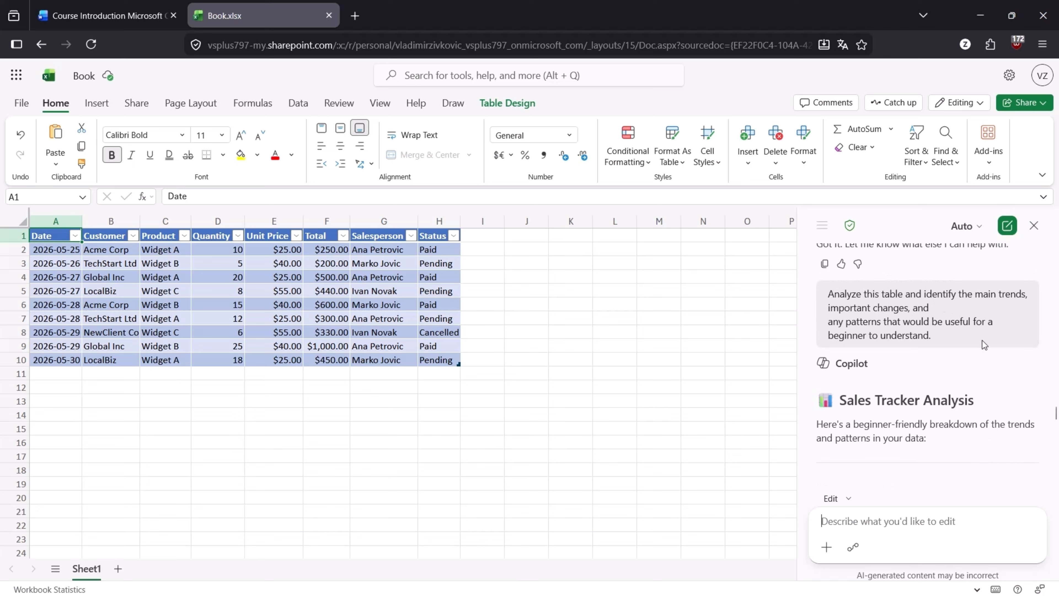
scroll(1002, 348, down, 3)
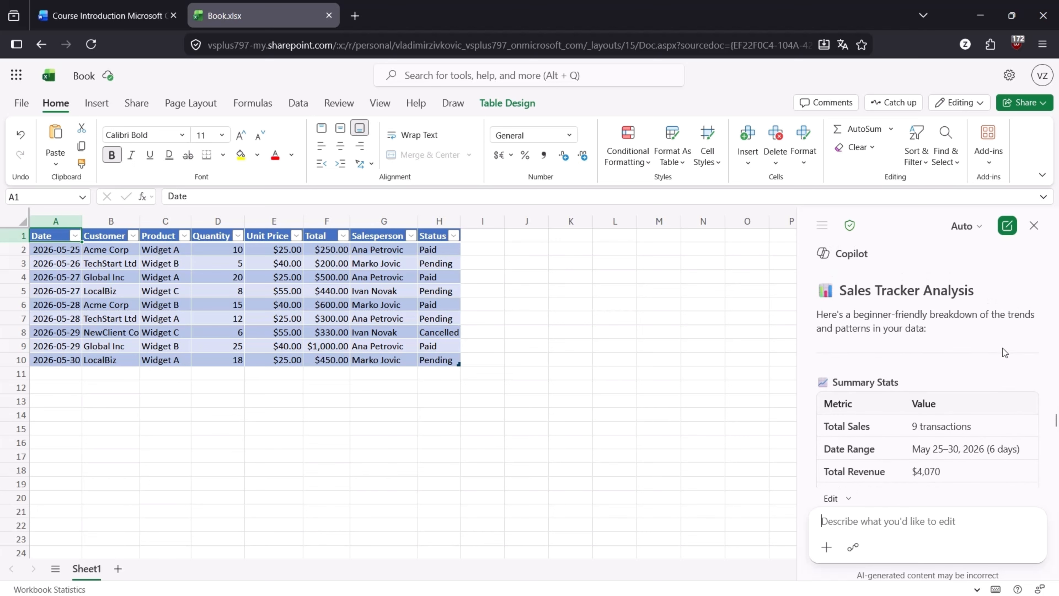
scroll(1002, 347, down, 2)
scroll(1002, 348, down, 5)
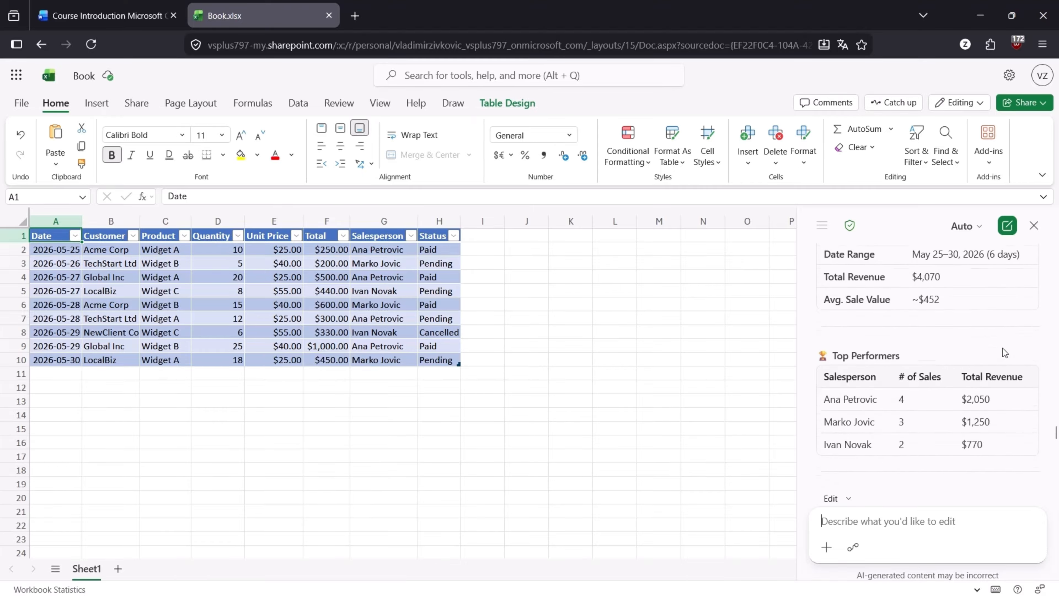
scroll(1003, 347, down, 5)
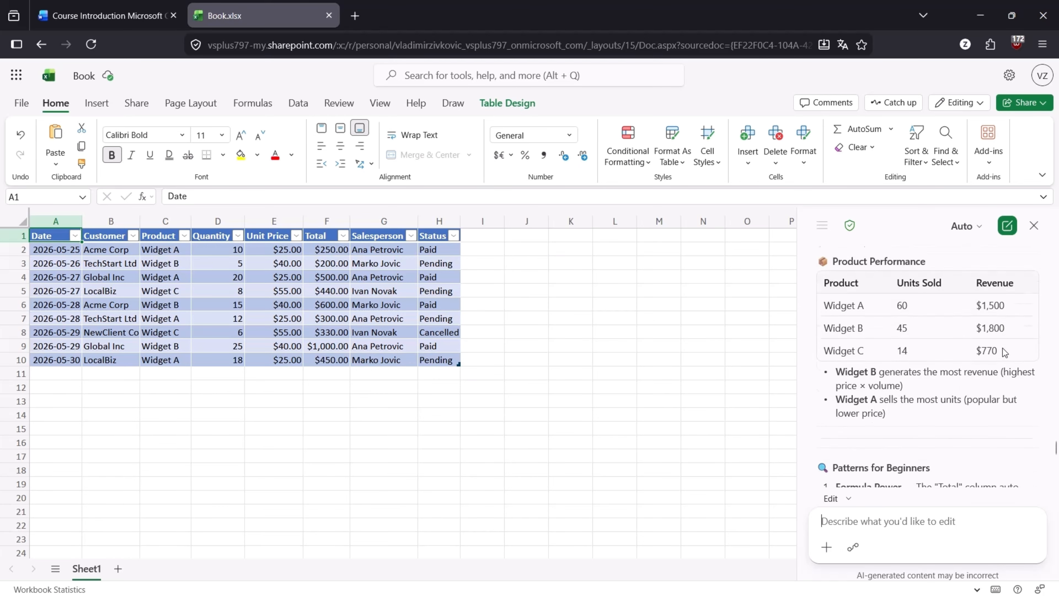
scroll(1002, 348, down, 6)
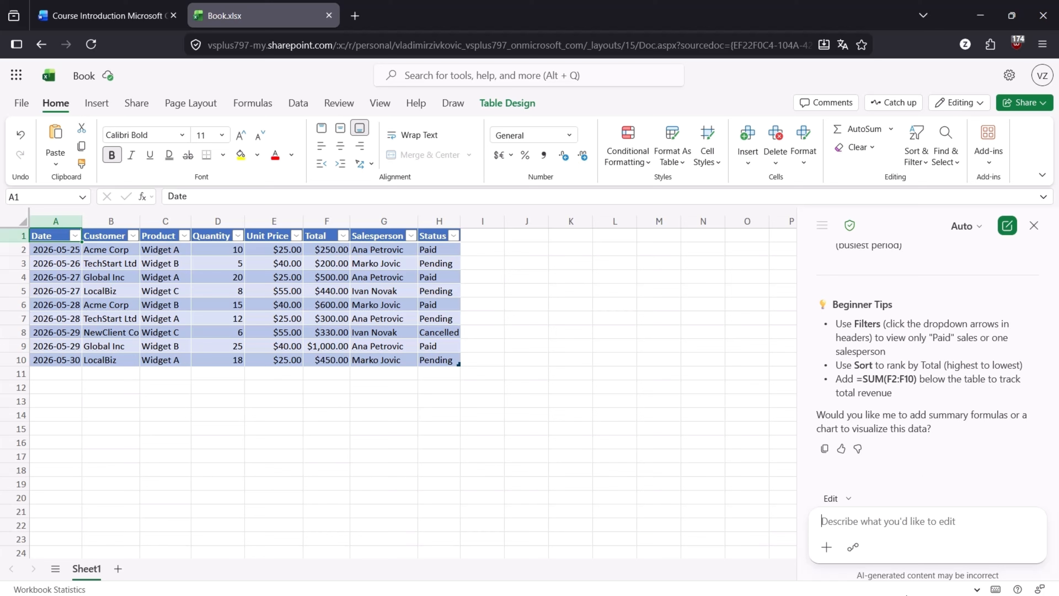
Step: Switch to Notepad and copy the second sample prompt, about explaining the spreadsheet in simple language, from 19.txt
click(814, 580)
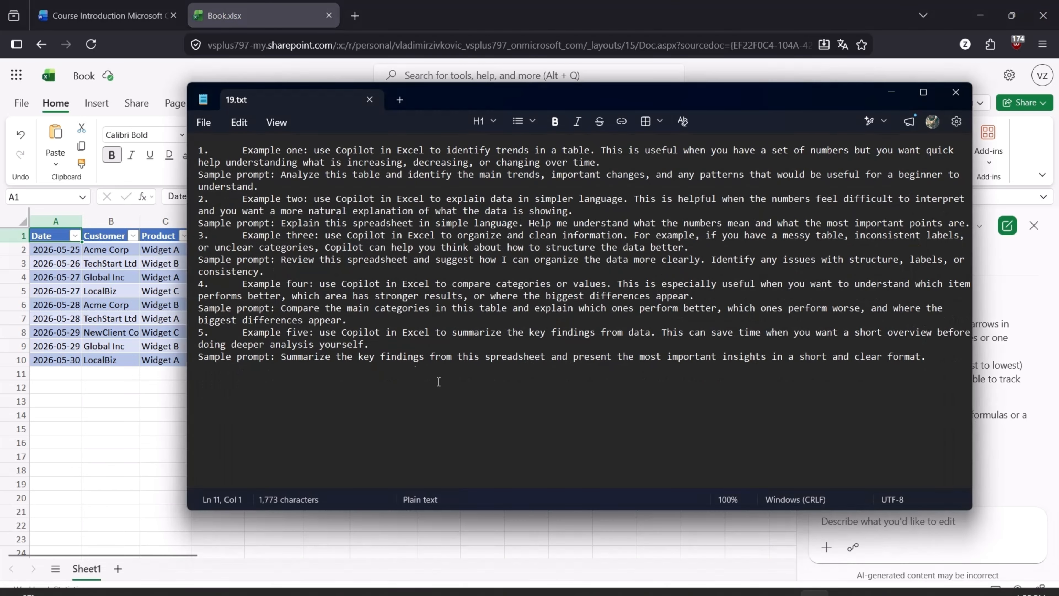
click(282, 222)
key(shift+Down)
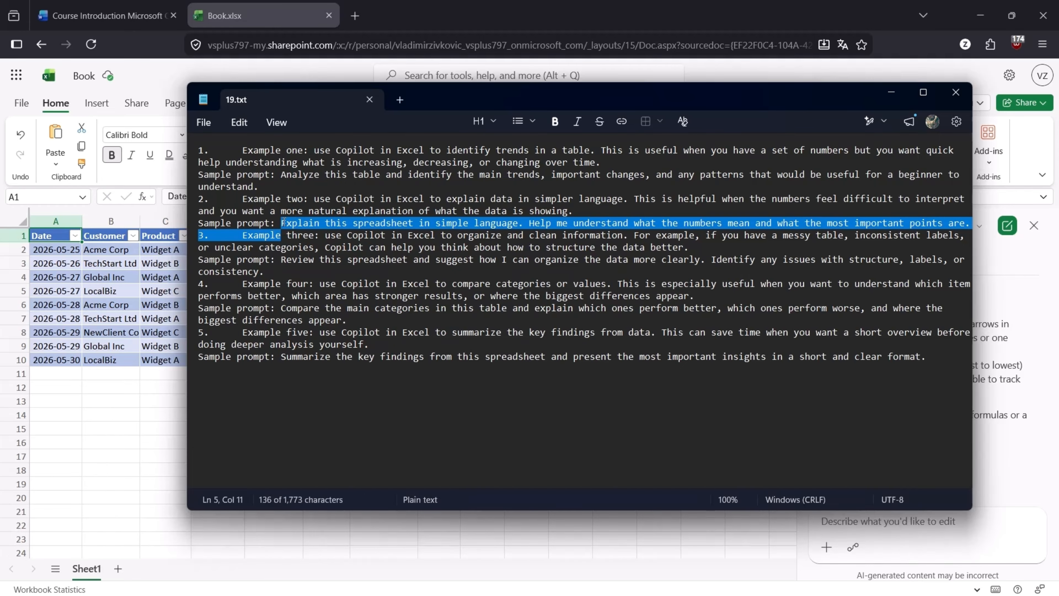
key(shift+Left)
key(ctrl+c)
key(shift+Left)
key(shift+Left)
key(shift+Left)
key(shift+Left)
key(shift+Left)
key(shift+Left)
key(shift+Left)
key(shift+Left)
key(shift+Left)
key(shift+Left)
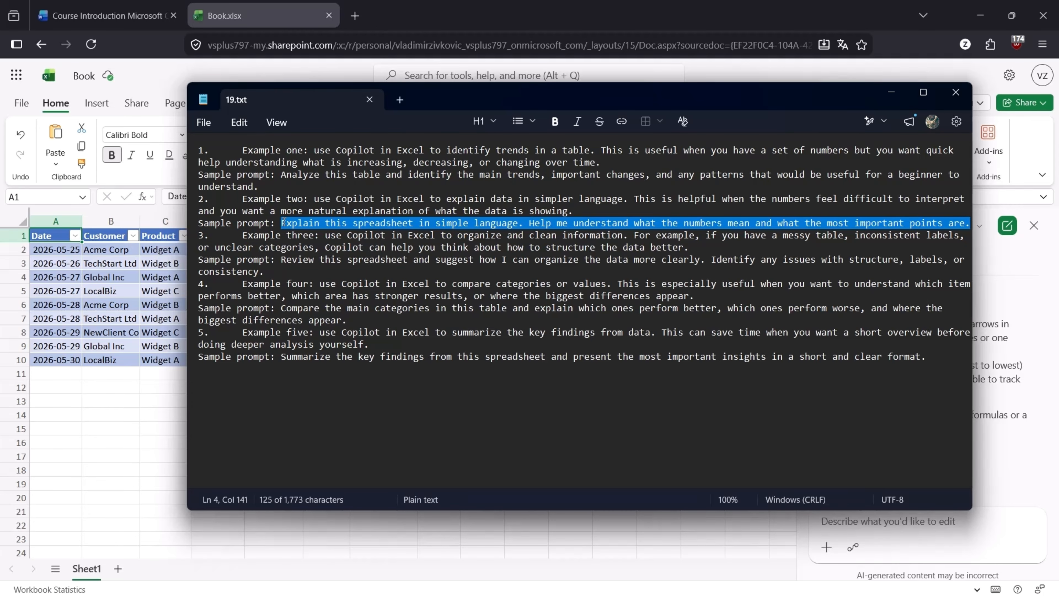
Step: Send Copilot the copied prompt asking it to explain the spreadsheet simply, including what the numbers mean and the most important points
click(1026, 529)
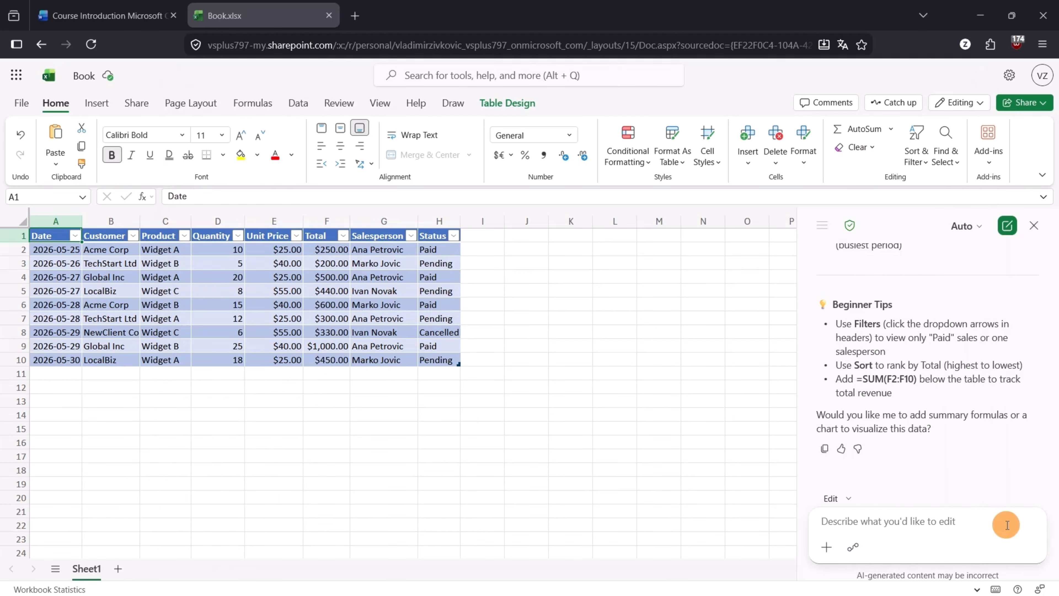
key(ctrl+v)
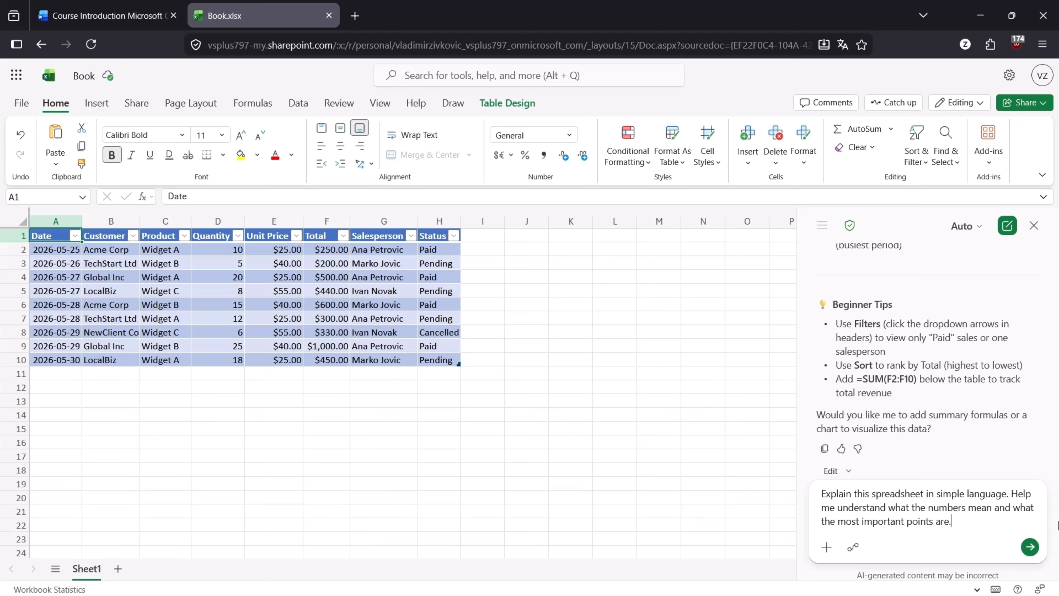
key(Return)
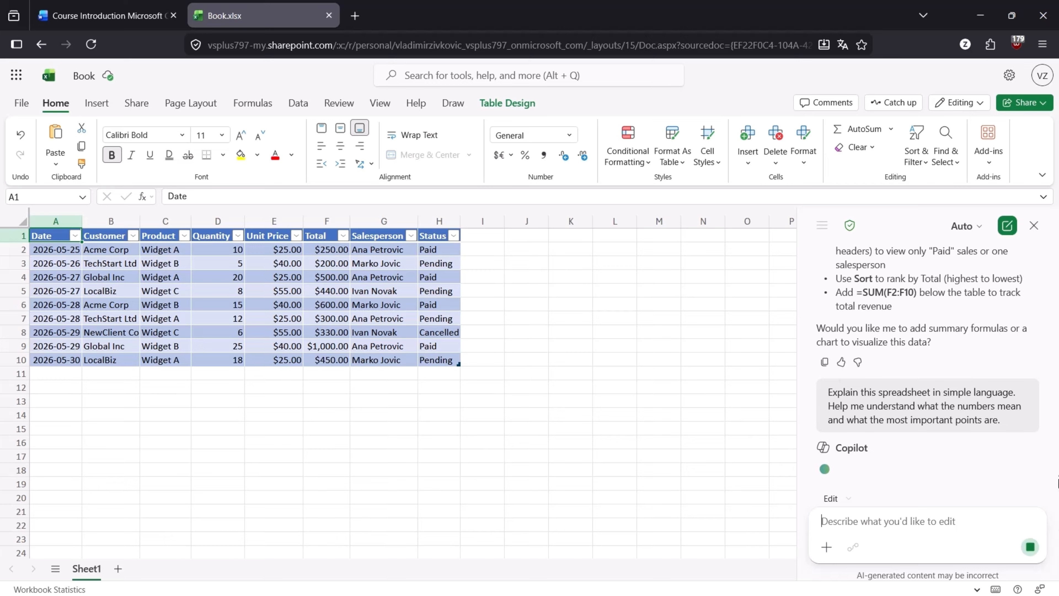
scroll(1003, 437, down, 1)
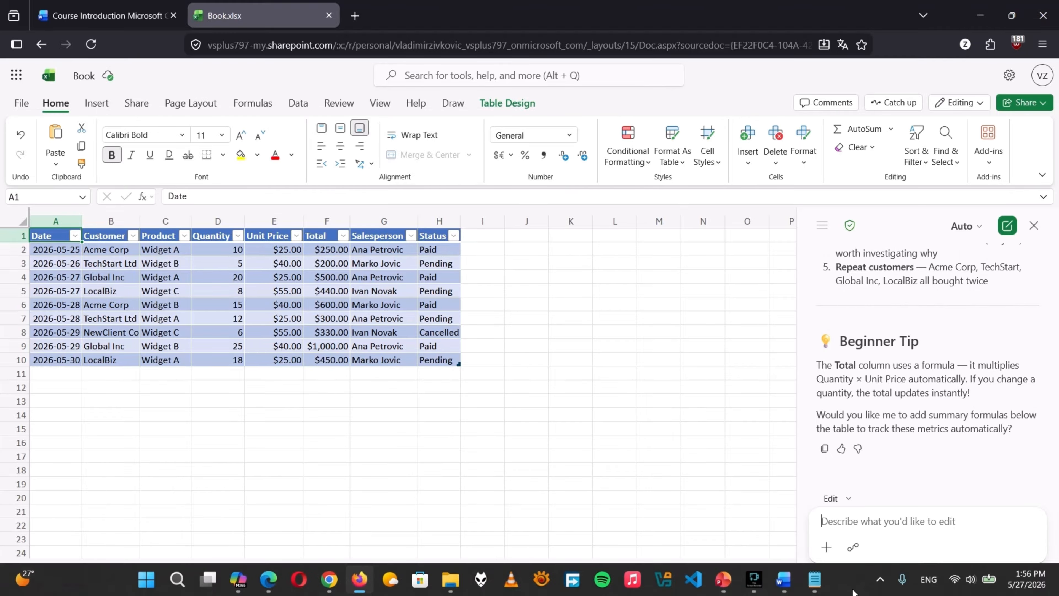
Step: Switch to Notepad and copy the third sample prompt, about organizing the data more clearly, from 19.txt
click(815, 580)
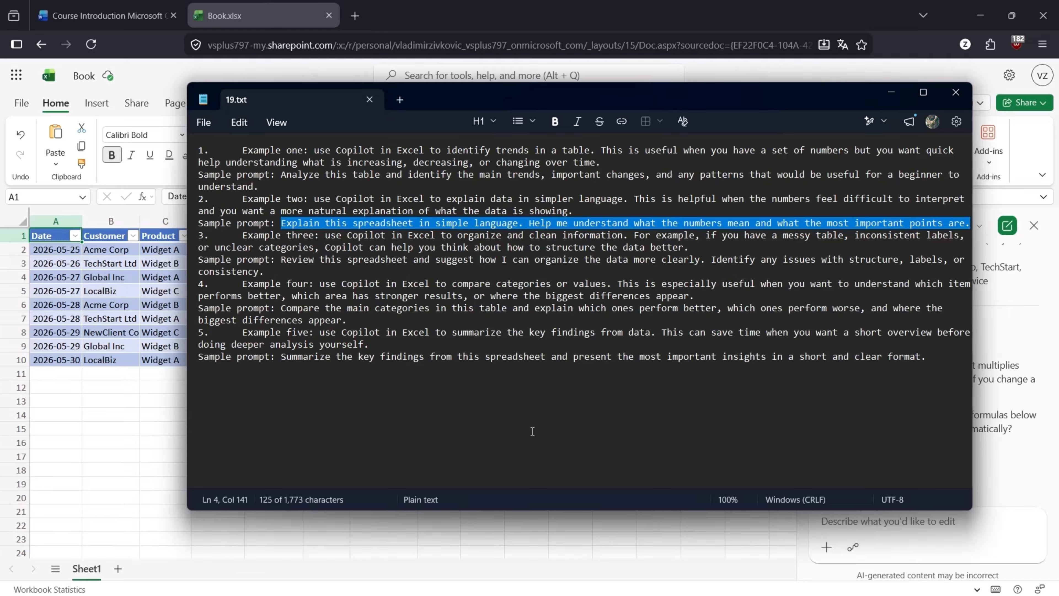
click(283, 260)
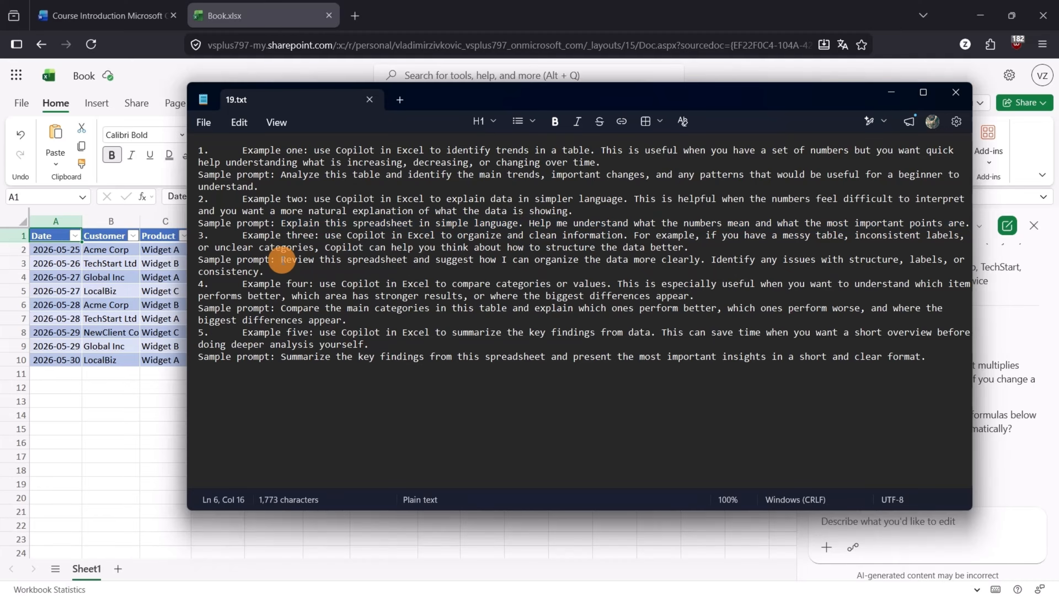
key(shift+Down)
key(ctrl+c)
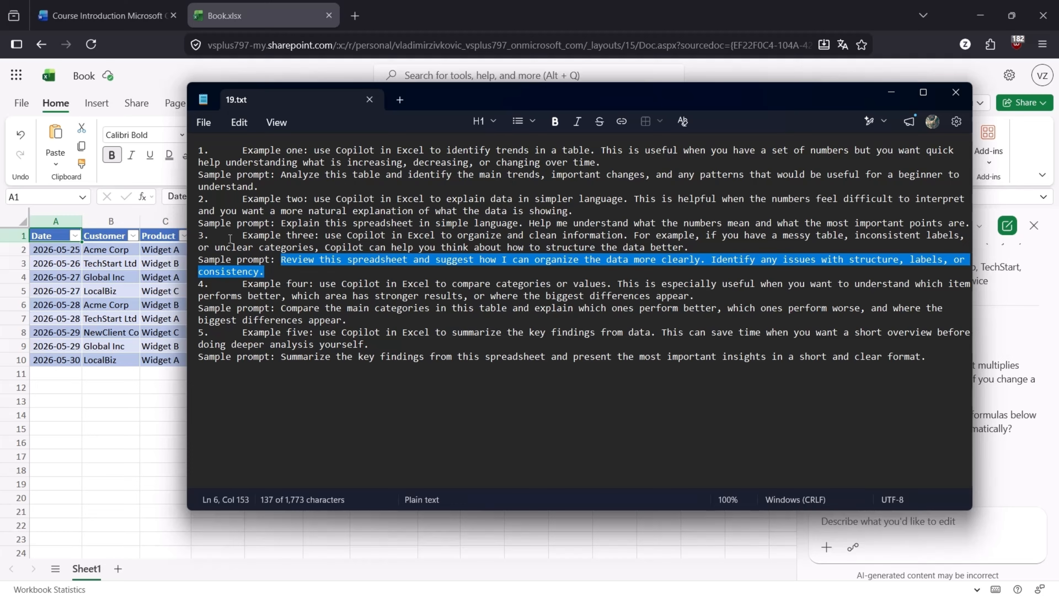
Step: Send Copilot the copied prompt asking it to suggest clearer organization and identify issues with structure, labels, or consistency
click(980, 526)
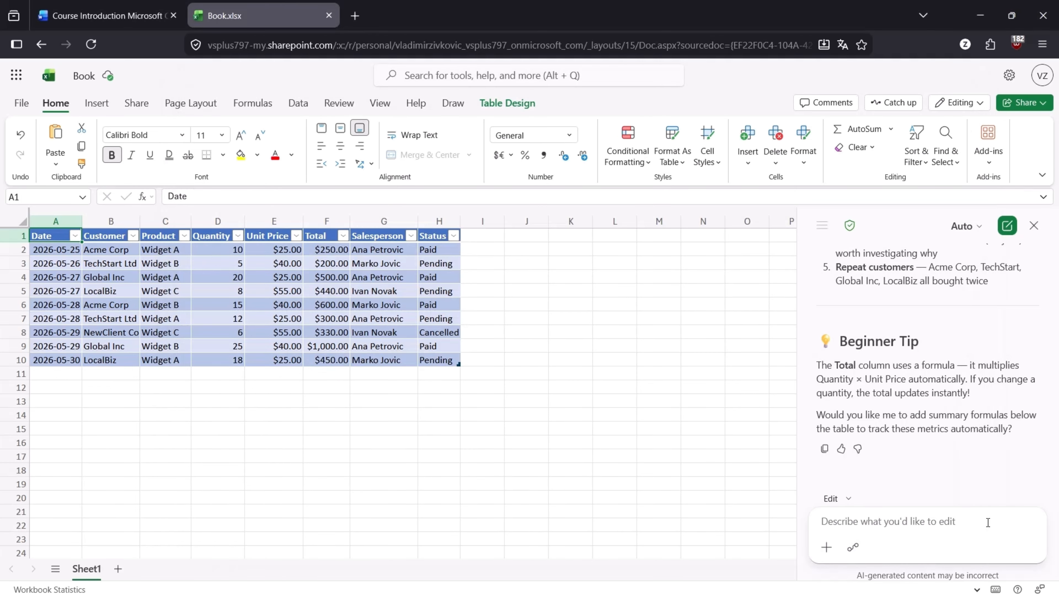
key(ctrl+v)
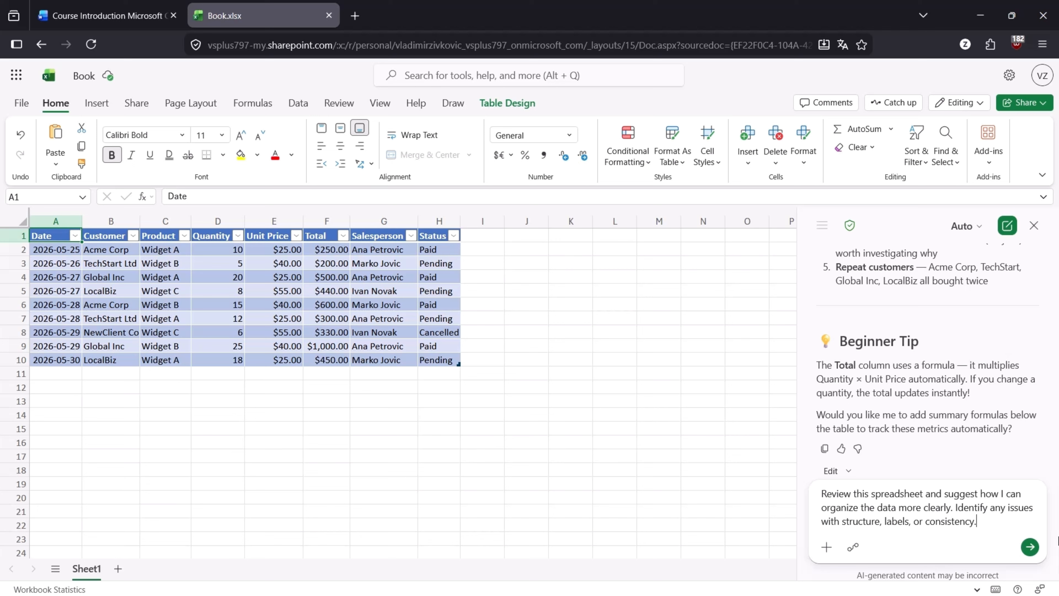
key(Return)
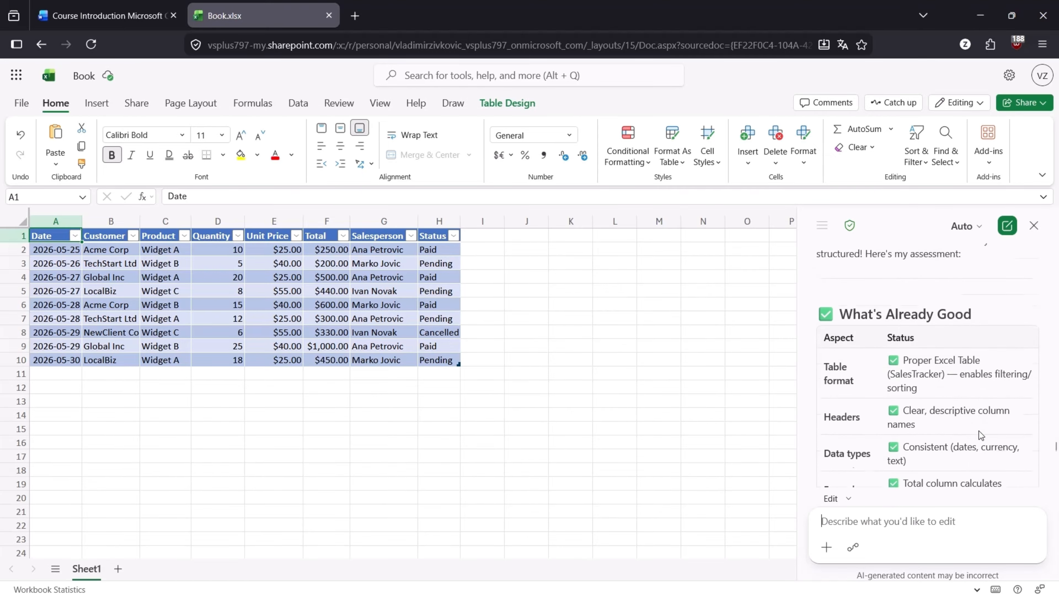
Step: Read Copilot's assessment and suggestions, reply "4" to have all the improvements implemented, and mark the changes as done
scroll(979, 430, up, 2)
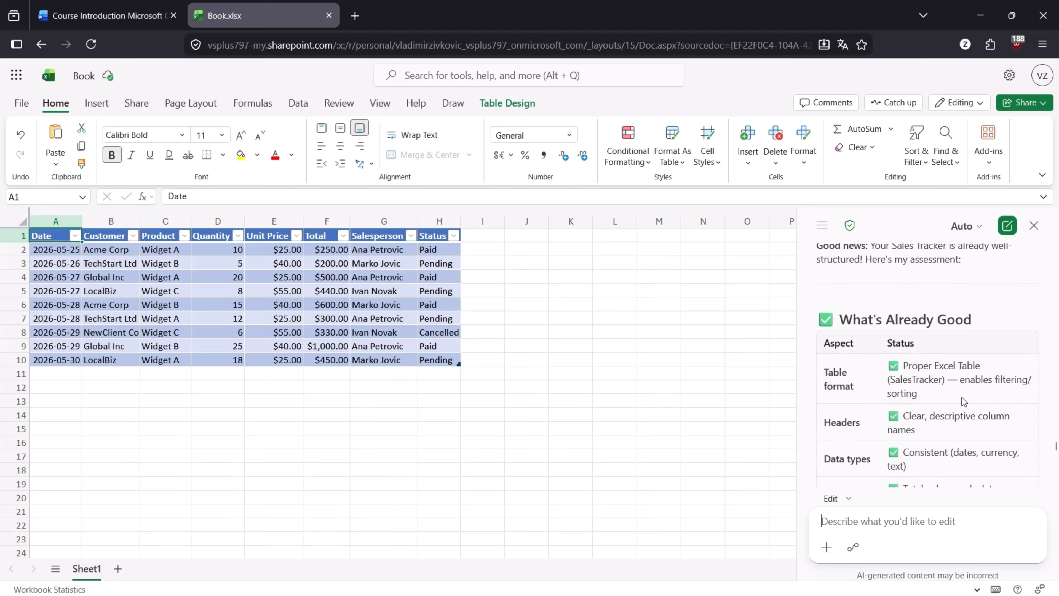
scroll(928, 343, down, 5)
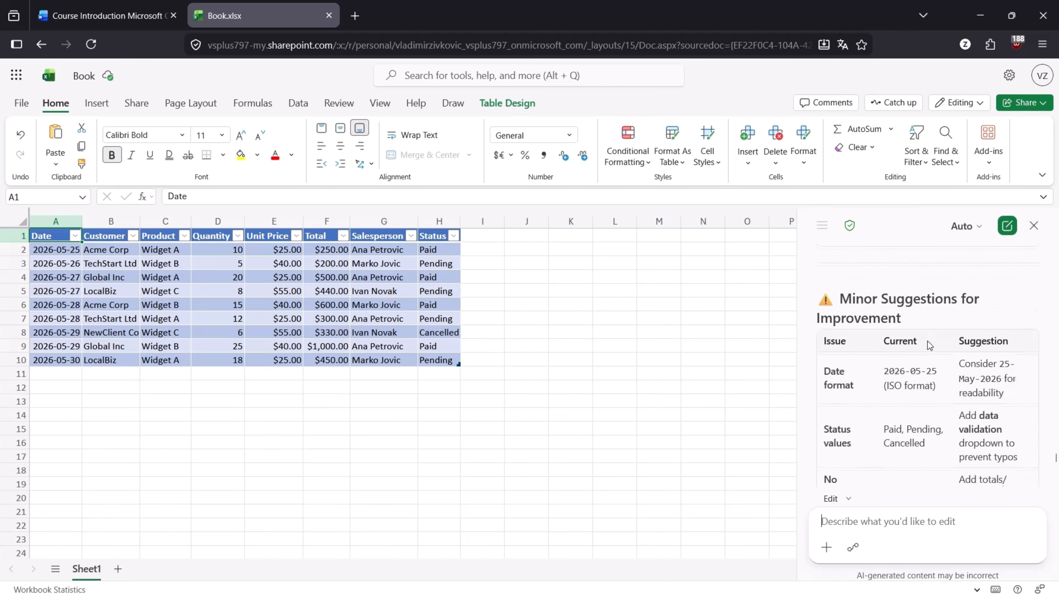
scroll(958, 346, down, 8)
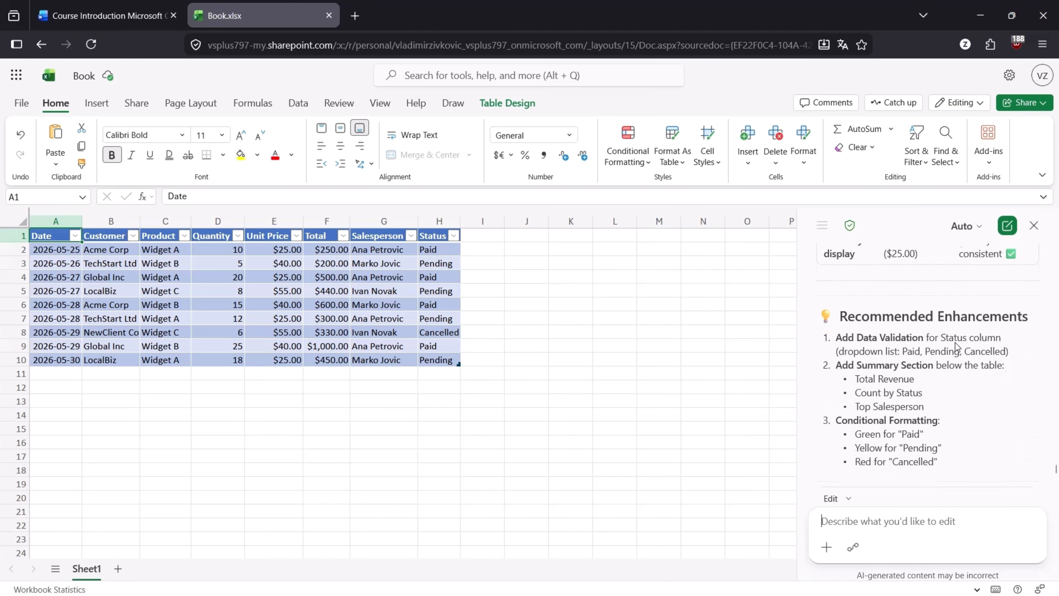
scroll(978, 360, down, 1)
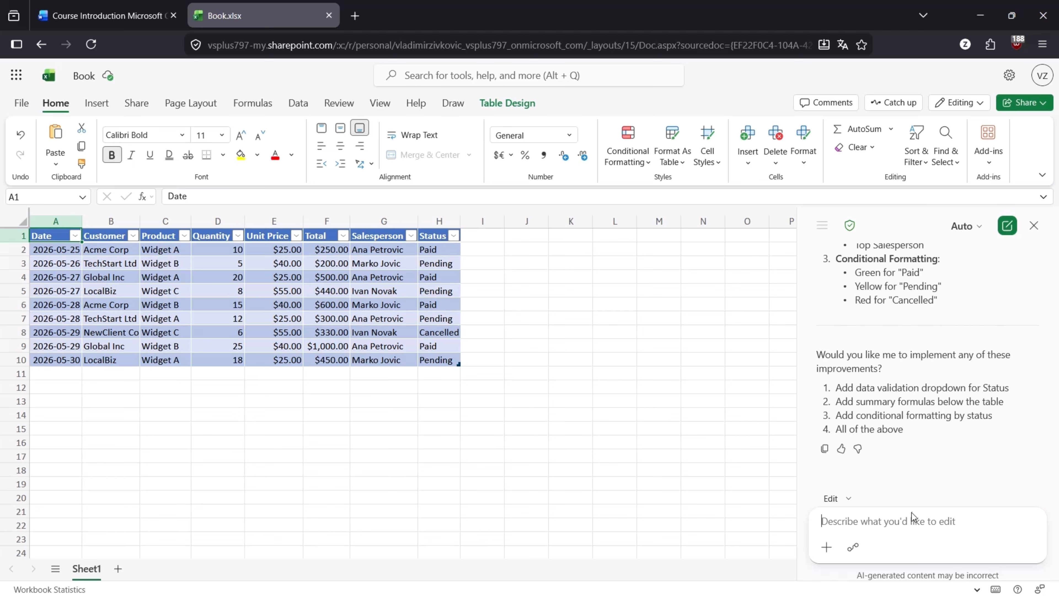
click(908, 524)
text(4)
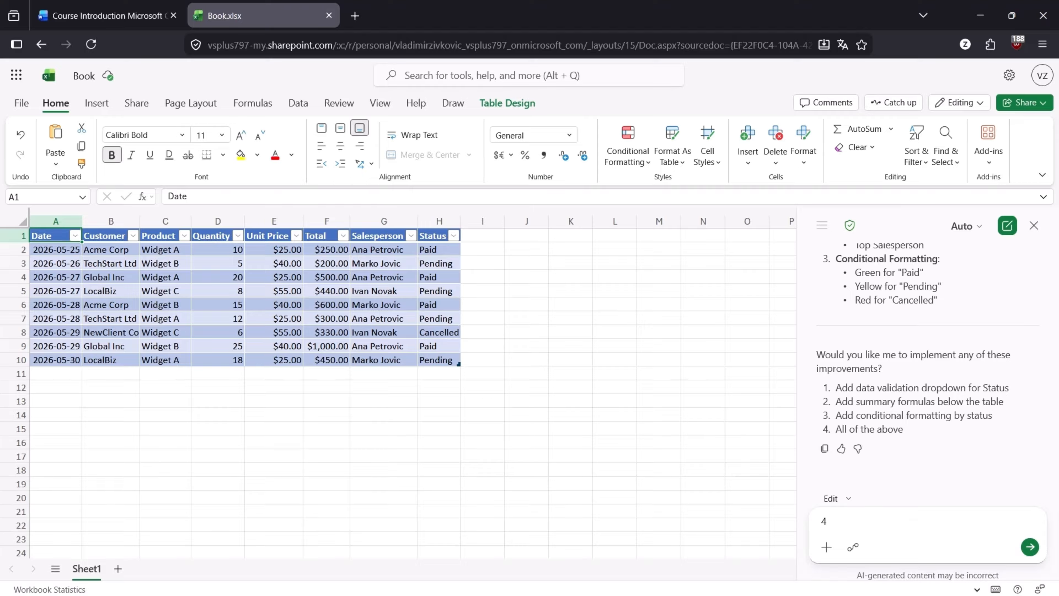
key(Return)
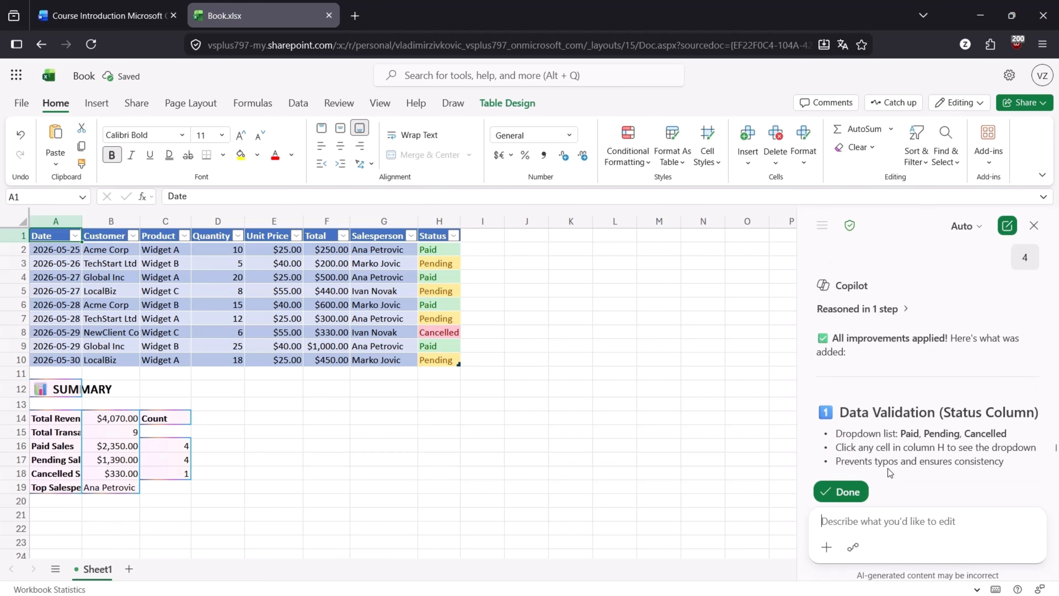
click(847, 492)
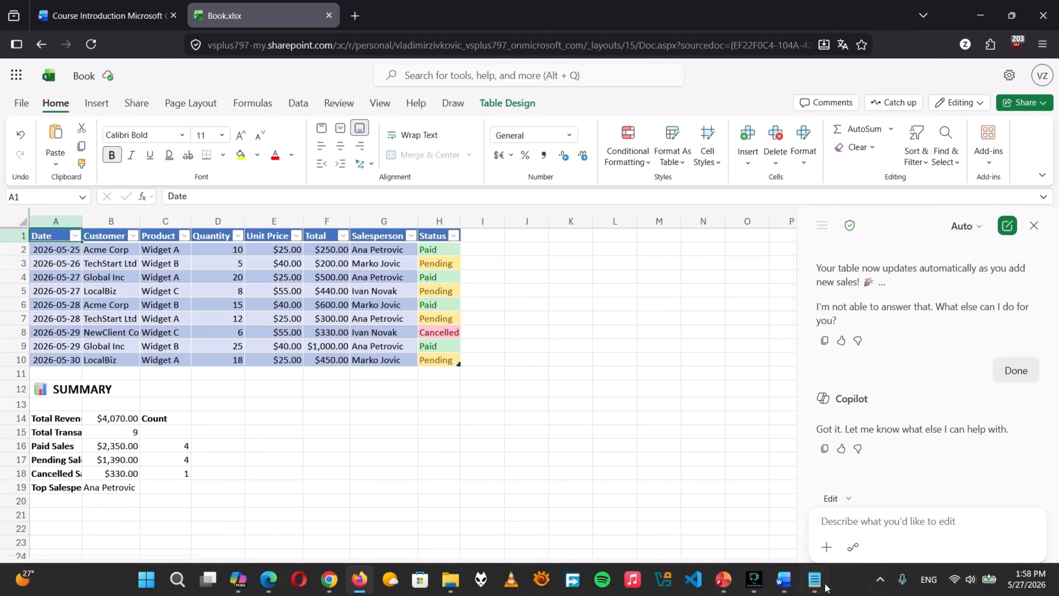
Step: Switch to Notepad and copy the fourth sample prompt, about comparing the table's main categories, from 19.txt
click(821, 584)
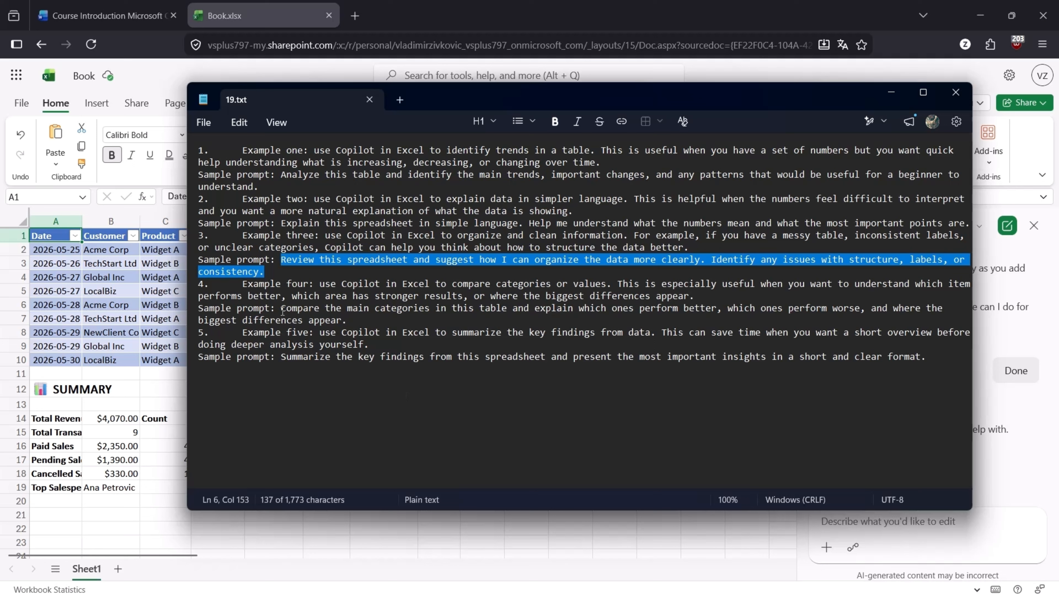
drag(282, 311, 280, 319)
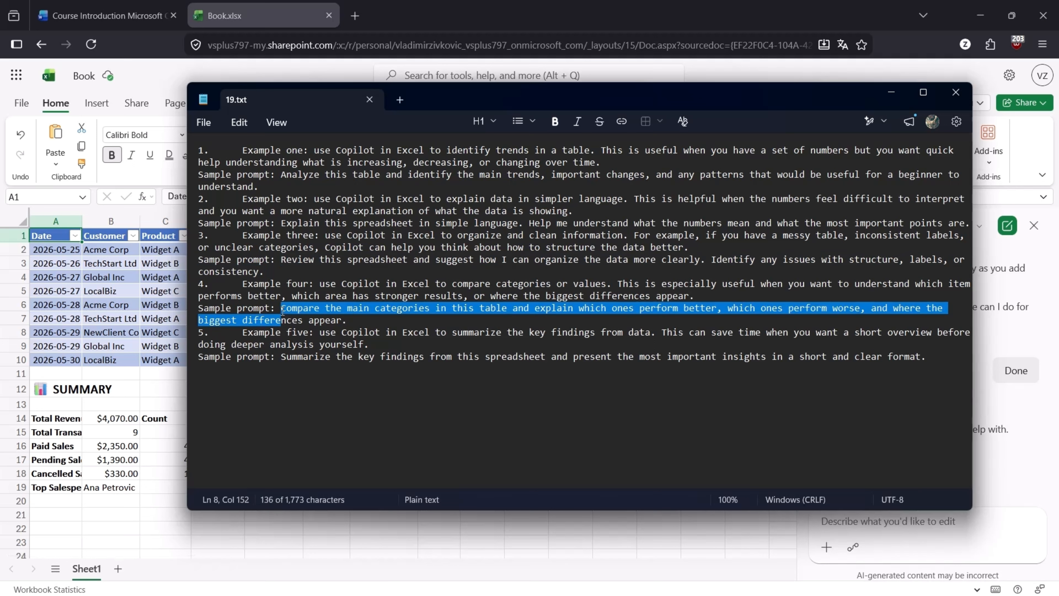
key(shift+Right)
key(shift+Right)
key(shift+Right)
key(shift+Right)
key(shift+Right)
key(shift+Right)
key(shift+Right)
key(shift+Right)
key(shift+Right)
key(shift+Right)
key(shift+Right)
key(shift+Right)
key(shift+Right)
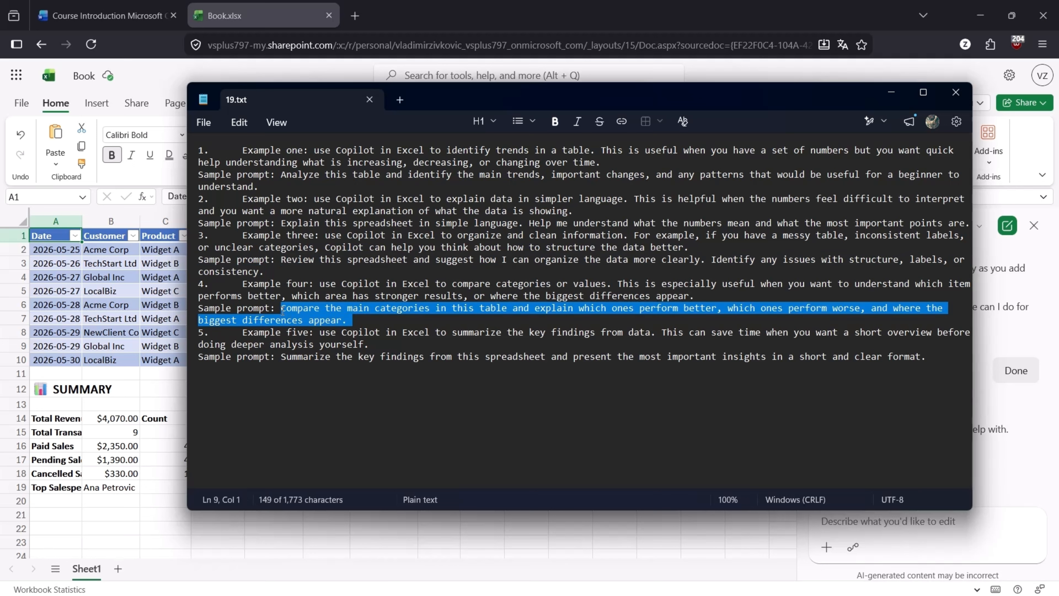
key(shift+Left)
key(ctrl+c)
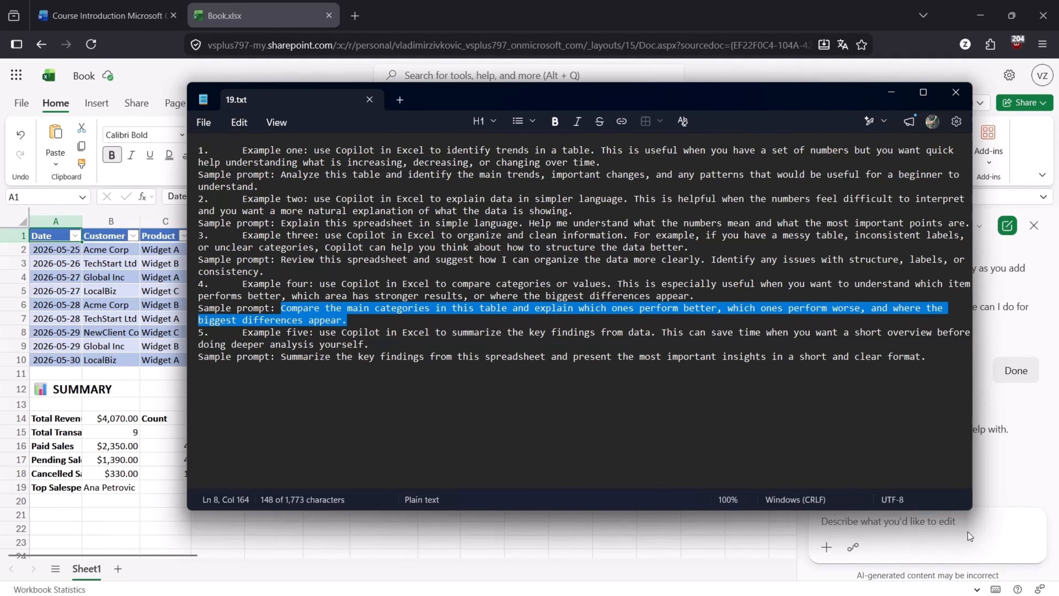
Step: Send Copilot the copied prompt asking which main categories perform better or worse and where the biggest differences appear
click(957, 515)
key(ctrl+v)
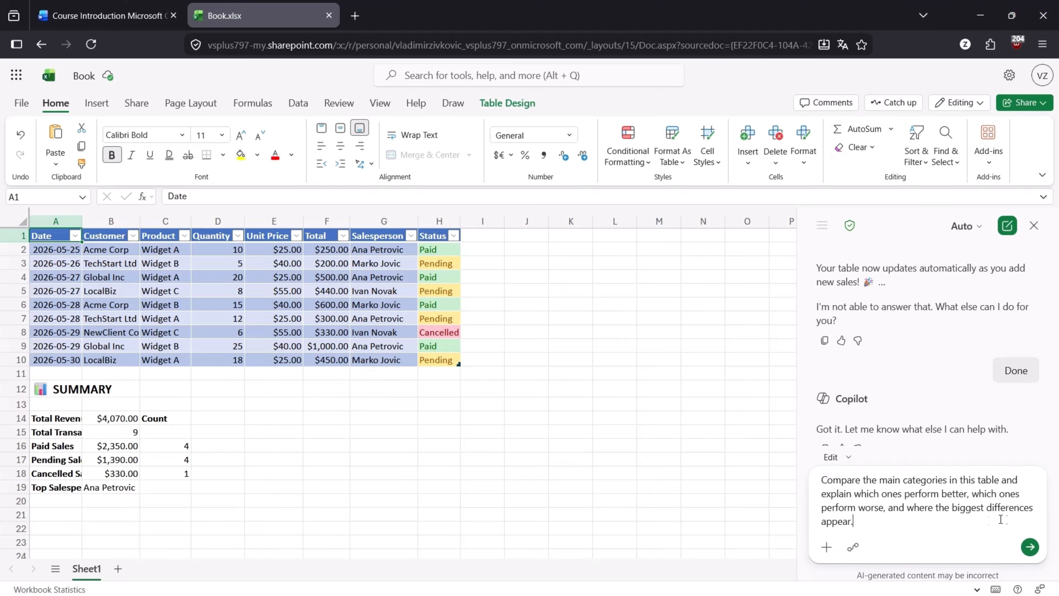
click(1030, 547)
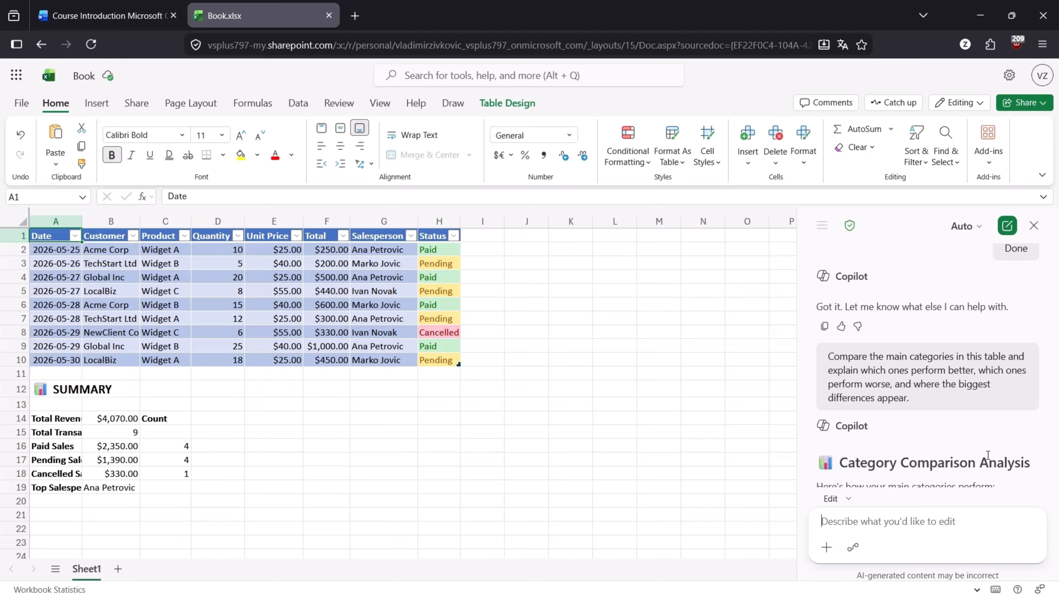
Step: Read through Copilot's Category Comparison Analysis and reply "yes" to its offer to add a breakdown table or chart
scroll(997, 430, down, 6)
scroll(998, 430, up, 2)
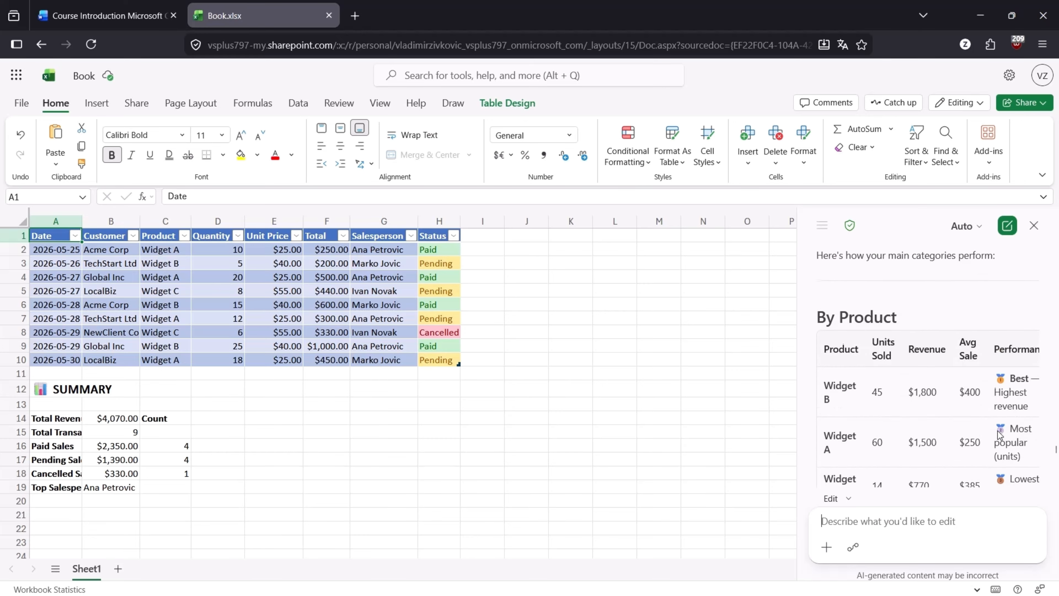
scroll(998, 430, down, 5)
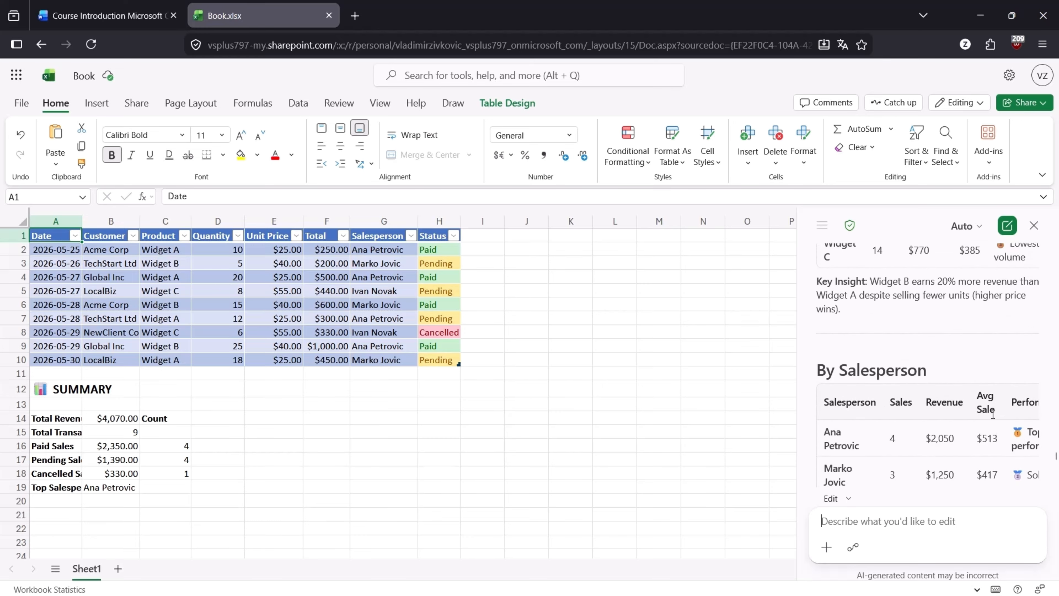
scroll(953, 378, down, 7)
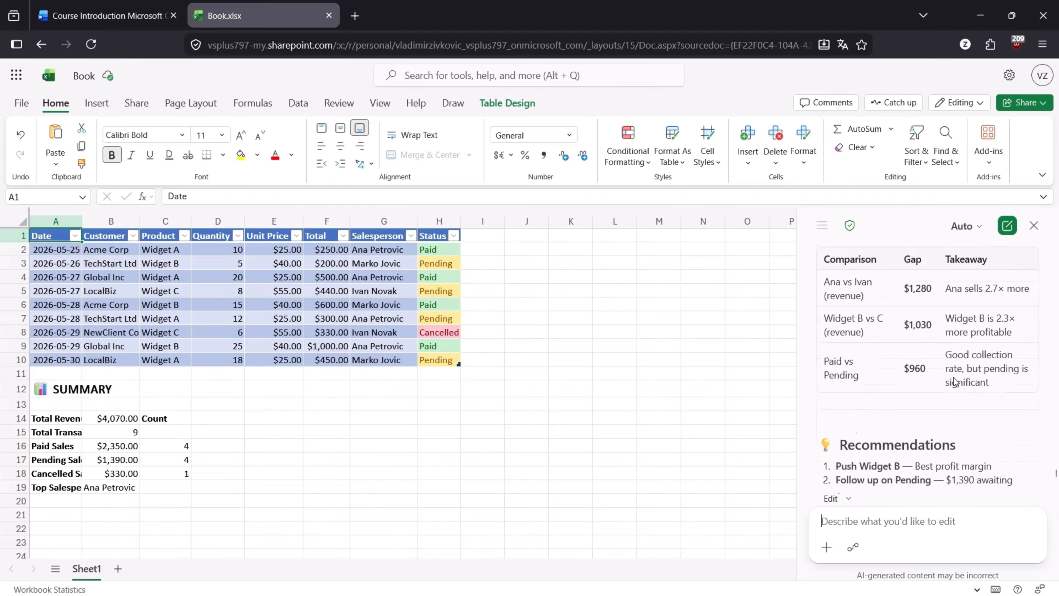
scroll(954, 380, down, 3)
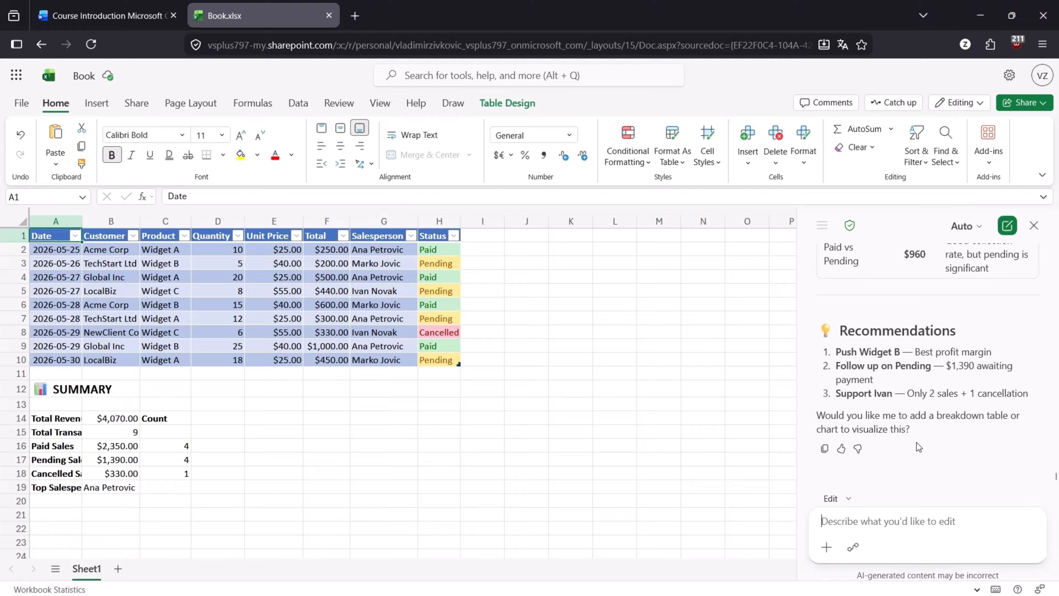
click(907, 527)
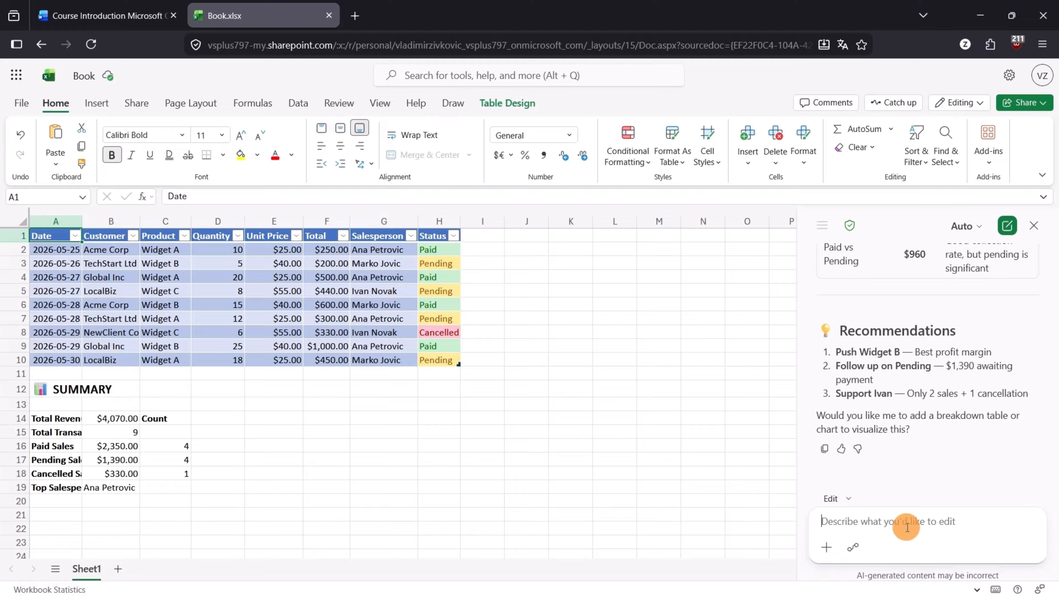
text(yes)
key(Return)
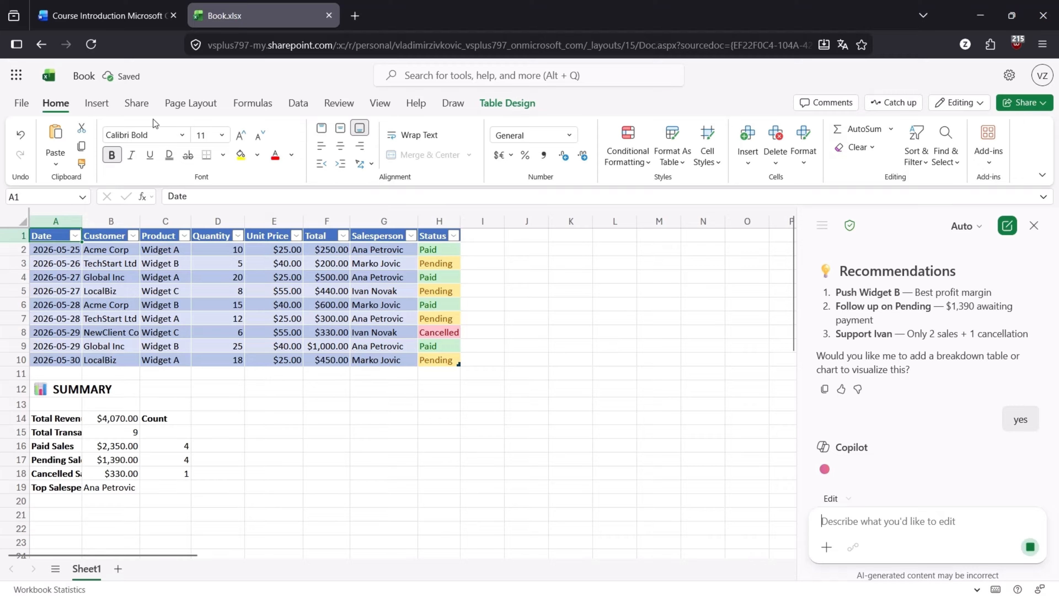
click(93, 77)
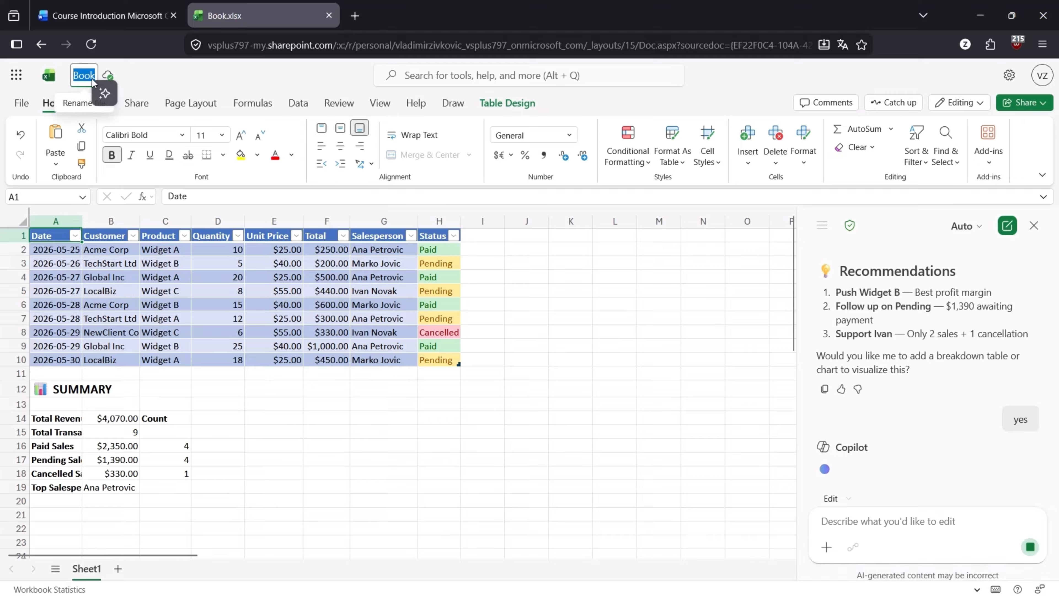
click(148, 81)
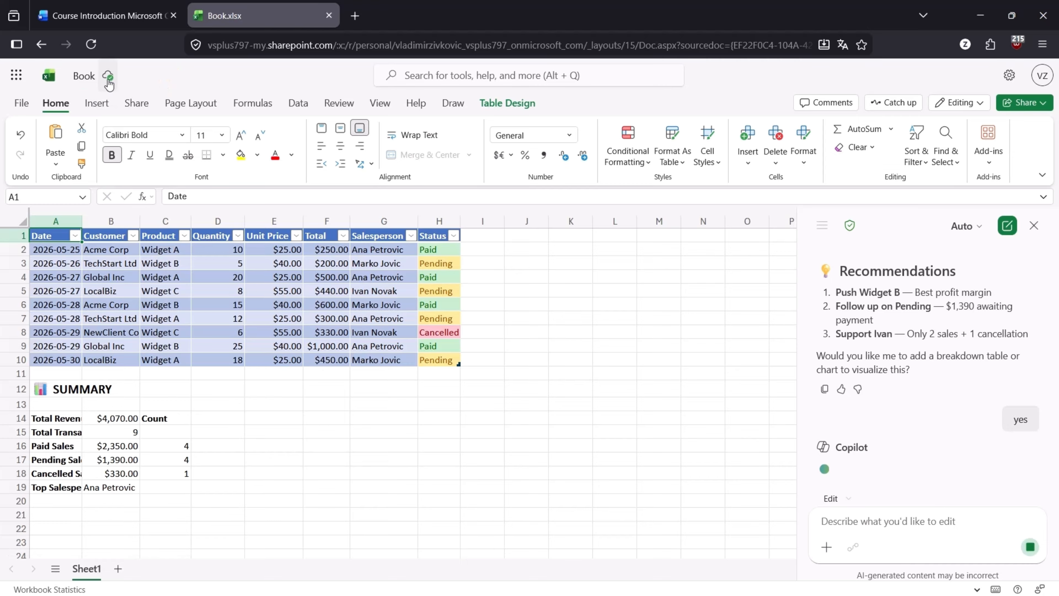
mouse_move(108, 83)
click(870, 471)
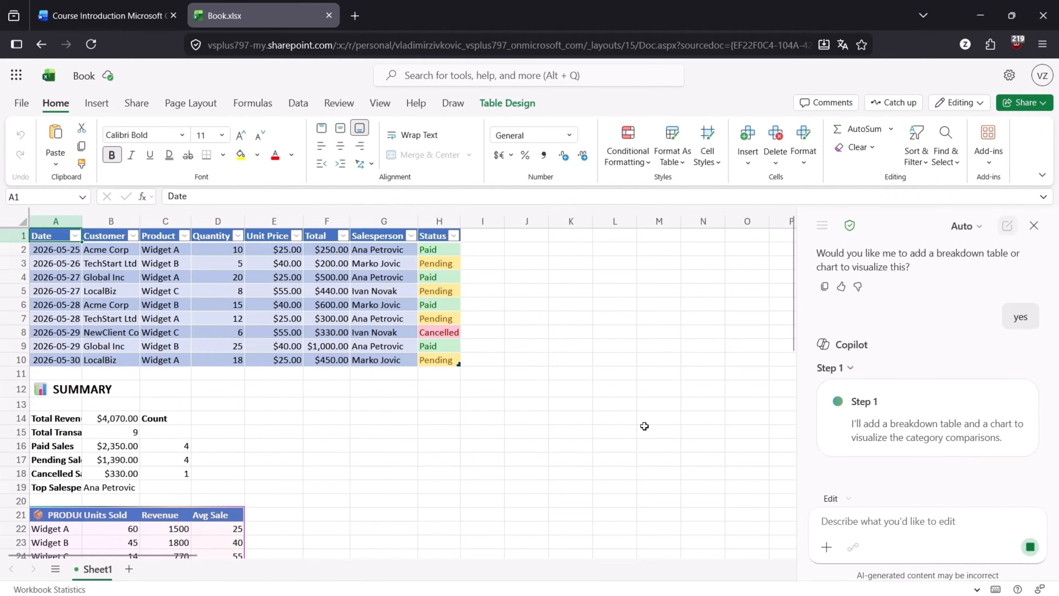
Step: Review the product breakdown table and Revenue by Product chart added by Copilot, and mark the changes as done
scroll(642, 425, down, 3)
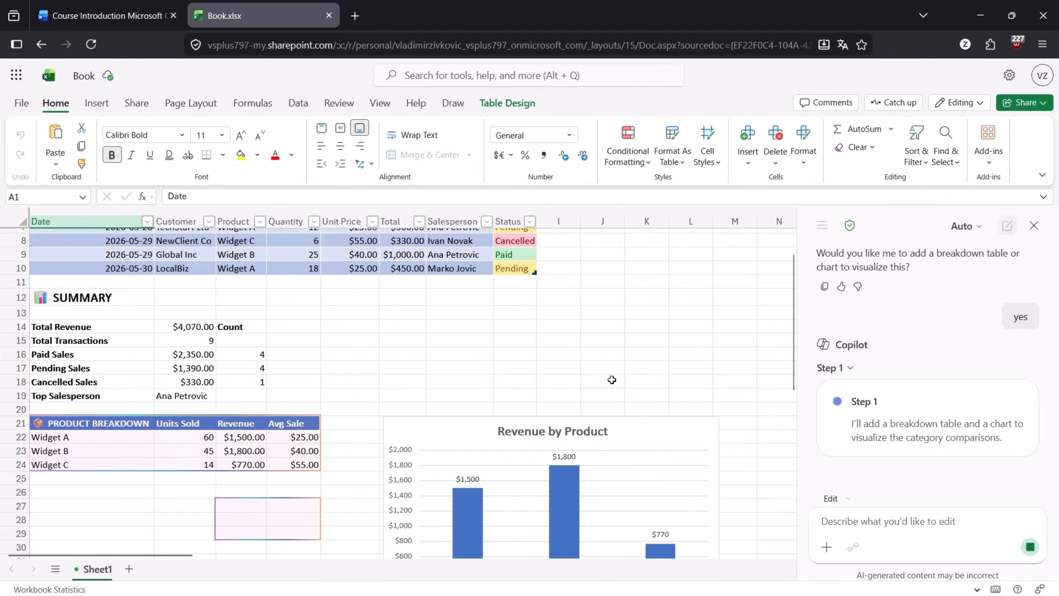
scroll(612, 379, down, 5)
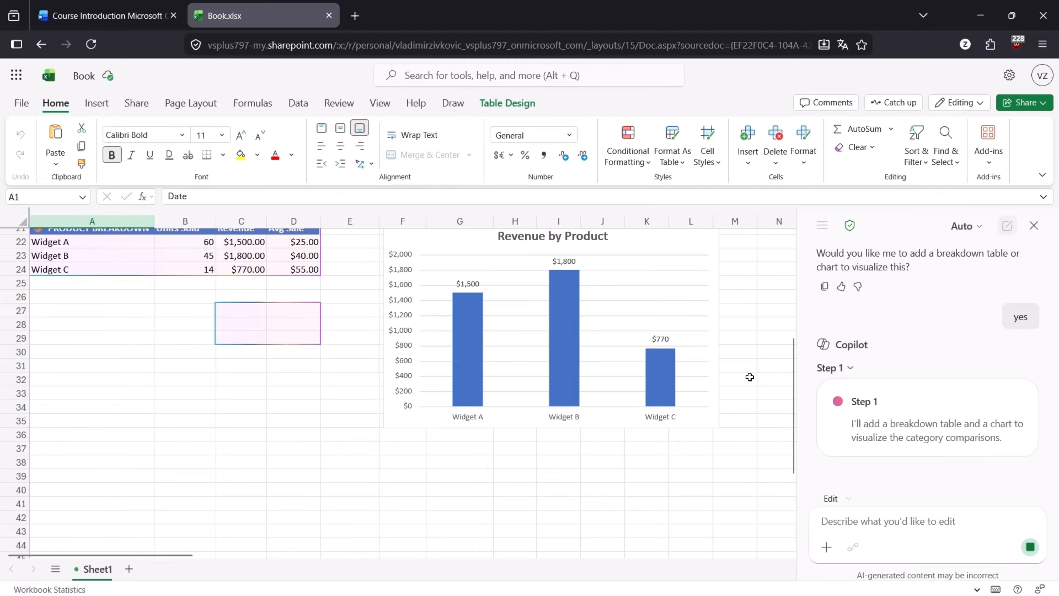
scroll(749, 377, up, 2)
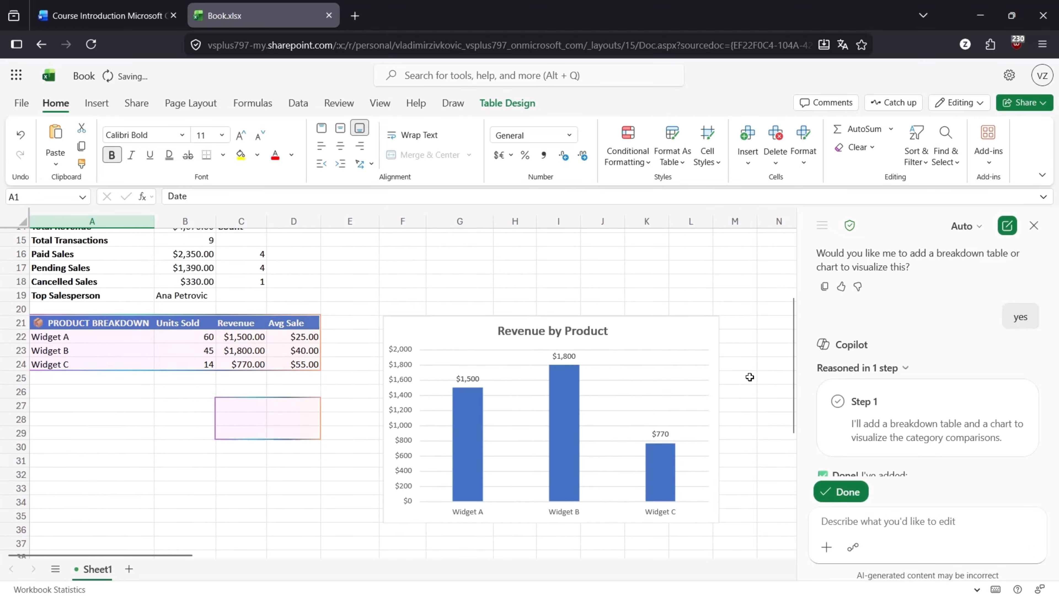
click(845, 497)
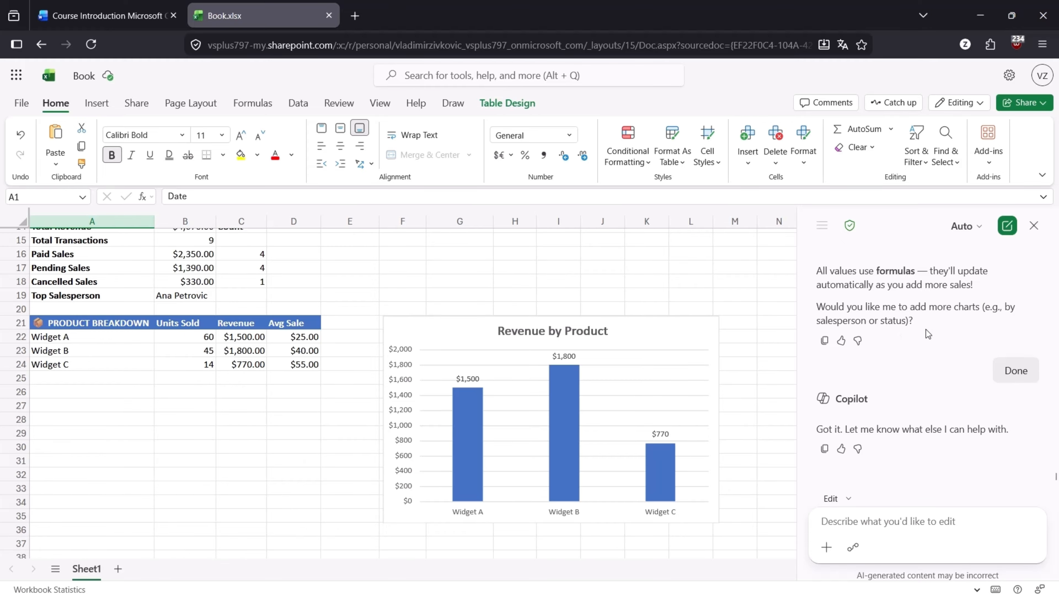
Step: Switch to Notepad and copy the fifth sample prompt, about summarizing the spreadsheet's key findings, from 19.txt
click(815, 579)
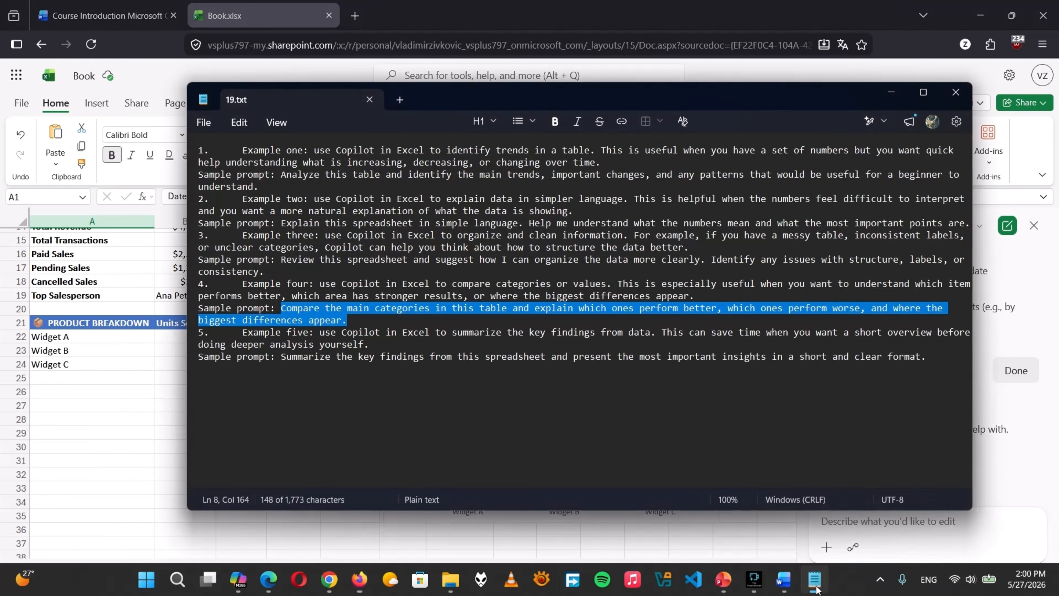
click(282, 358)
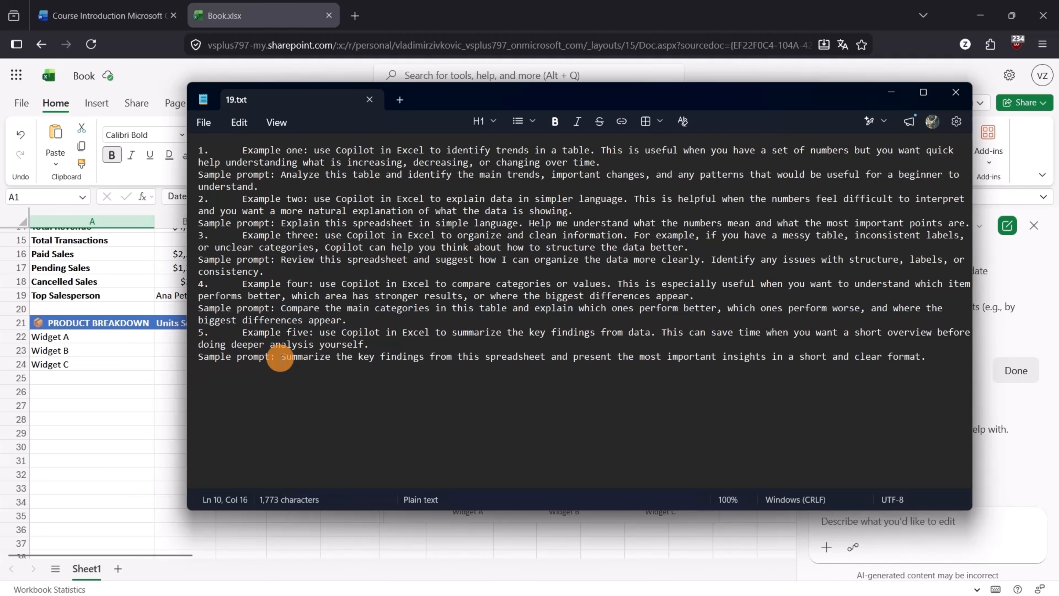
key(ctrl+shift+End)
key(shift+Left)
key(ctrl+c)
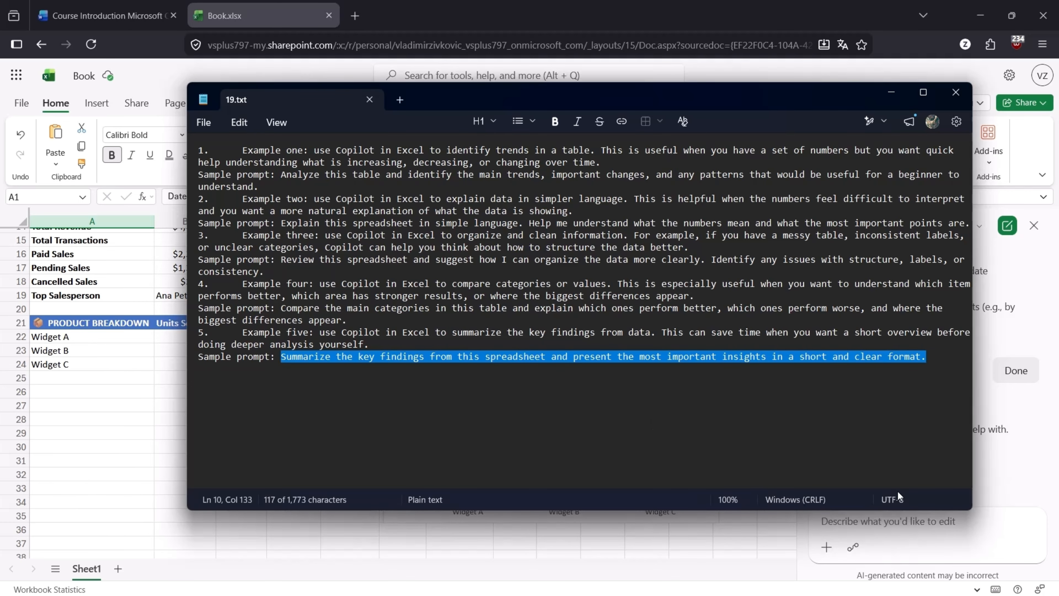
Step: Send Copilot the copied prompt asking for the key findings and most important insights in a short, clear format, and read through its answer
click(973, 526)
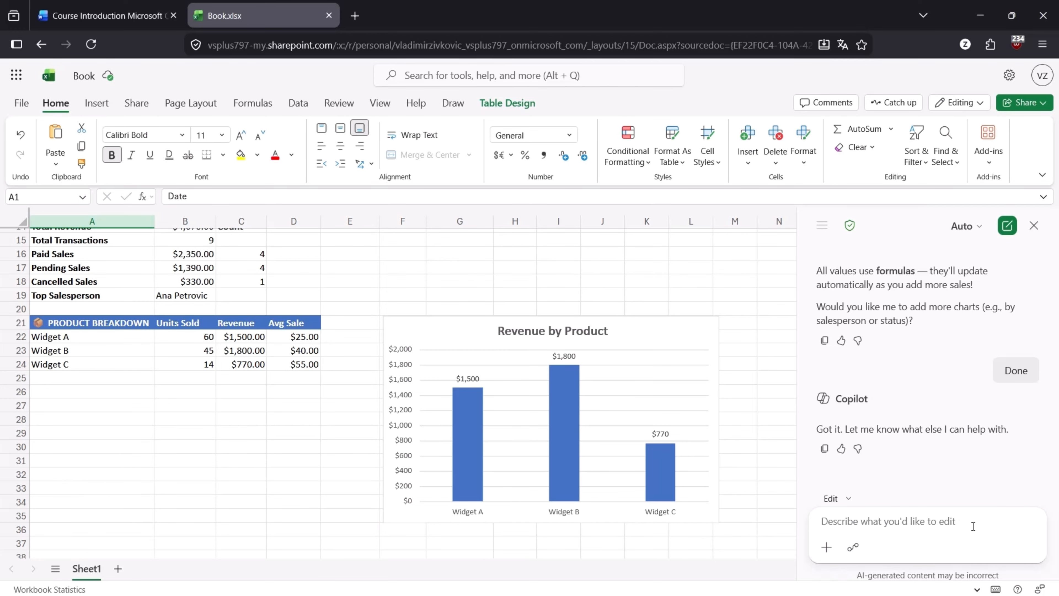
key(ctrl+v)
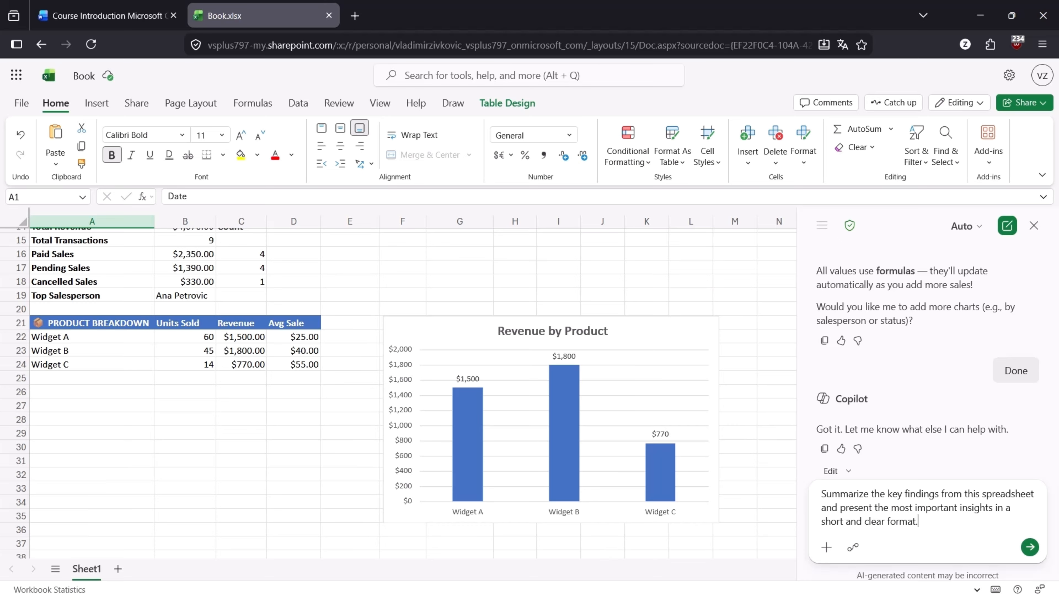
key(Return)
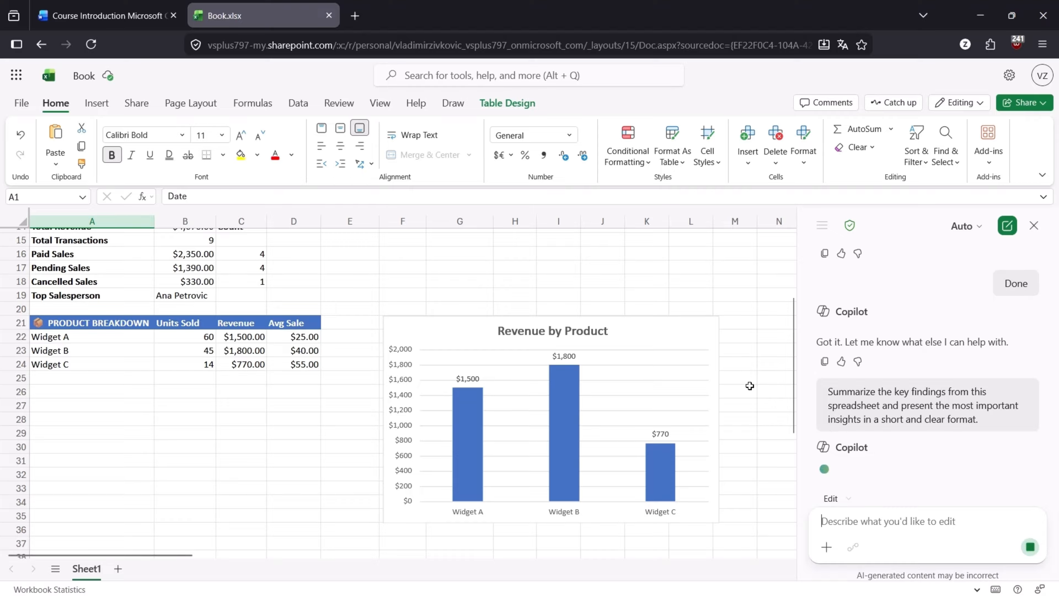
scroll(691, 296, up, 2)
scroll(692, 296, up, 1)
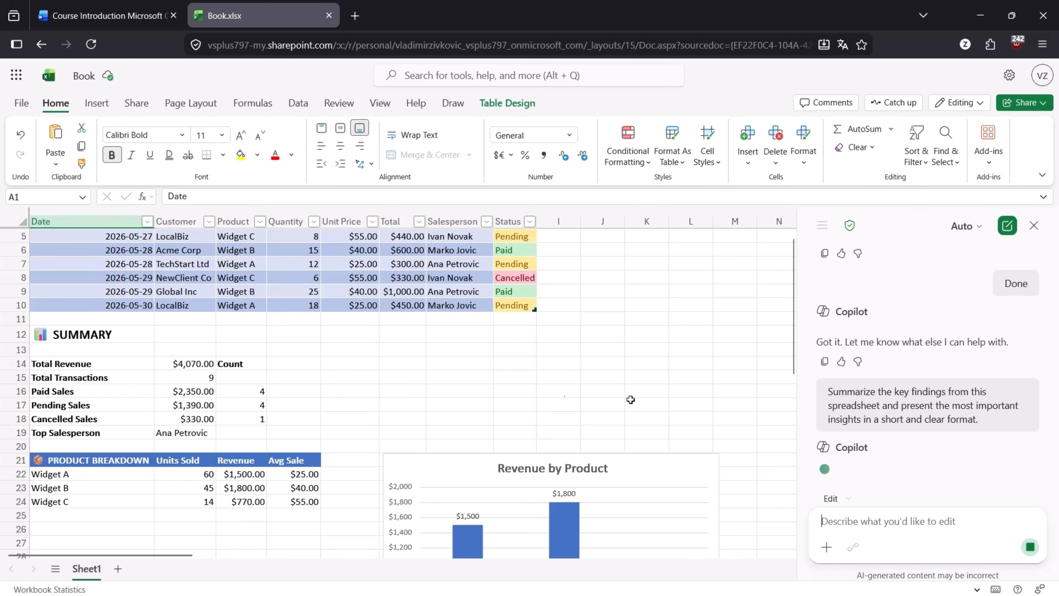
scroll(726, 369, up, 1)
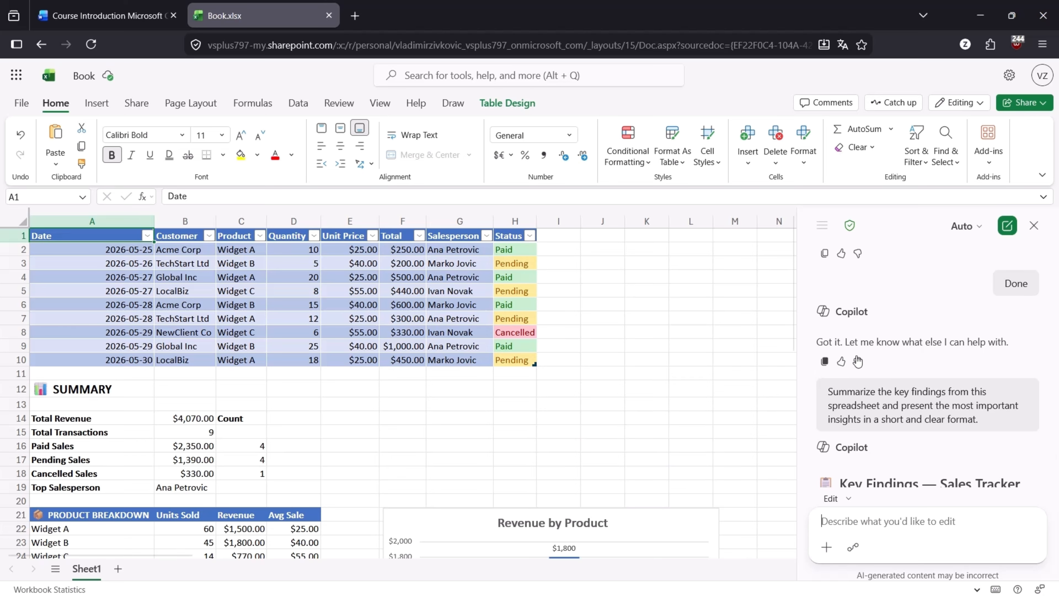
scroll(943, 399, down, 6)
scroll(943, 400, down, 10)
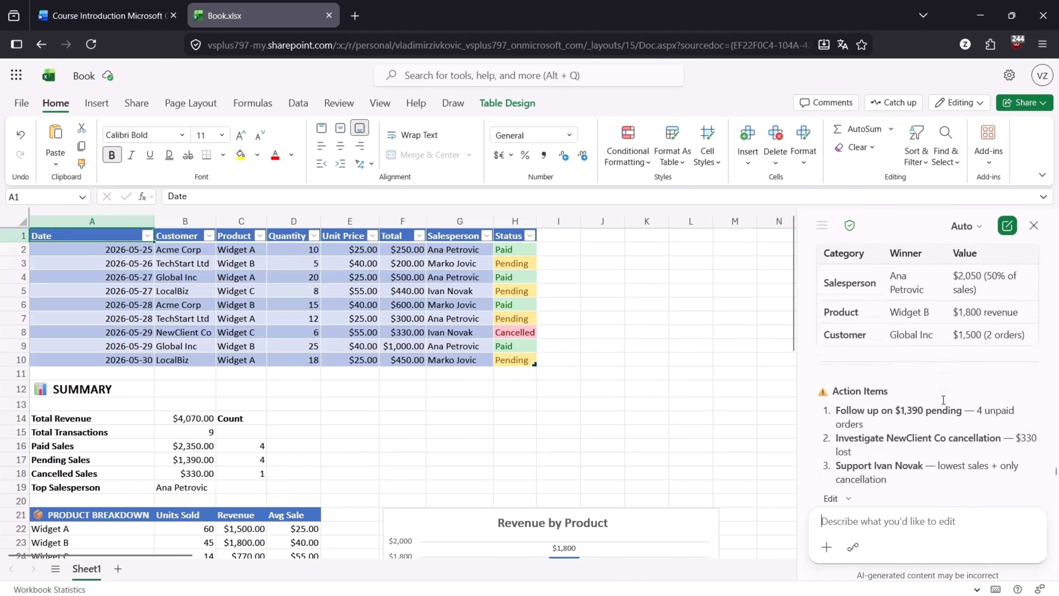
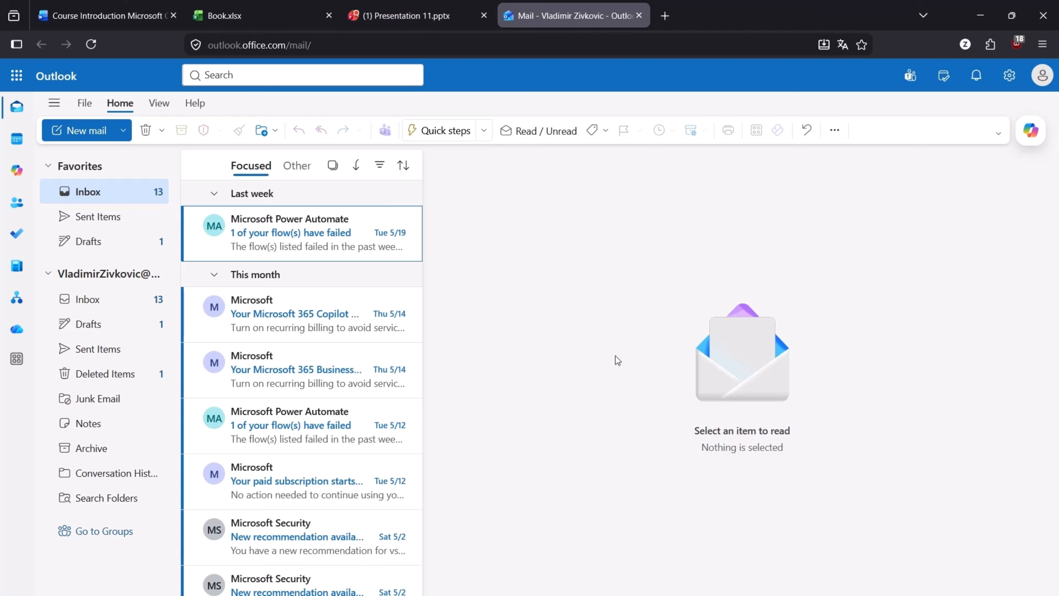
Step: In Outlook on the web, open the Copilot chat pane to view its message box and suggested prompts, and close it
mouse_move(1033, 134)
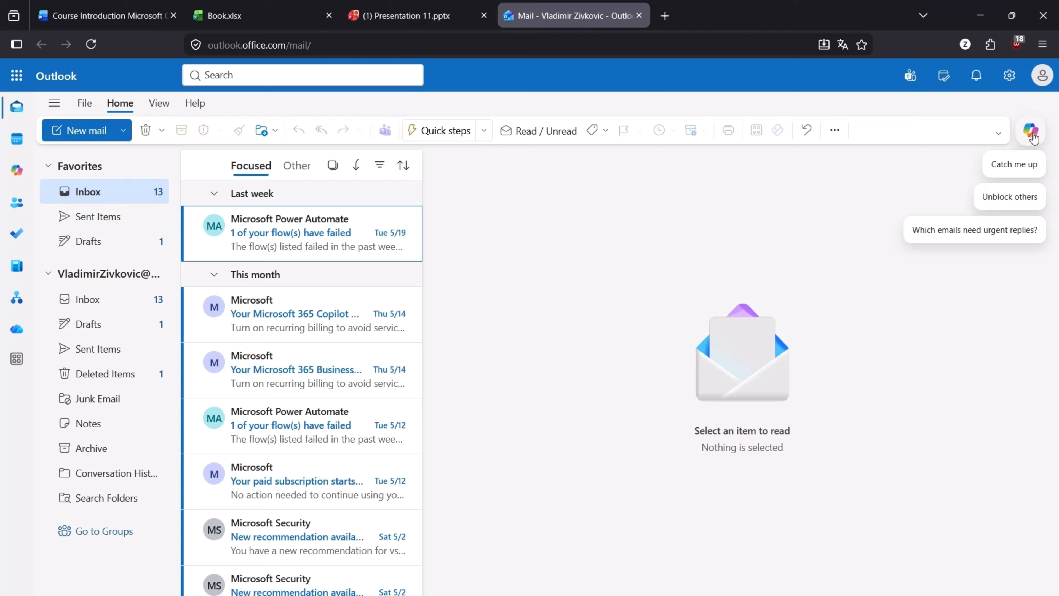
click(1030, 133)
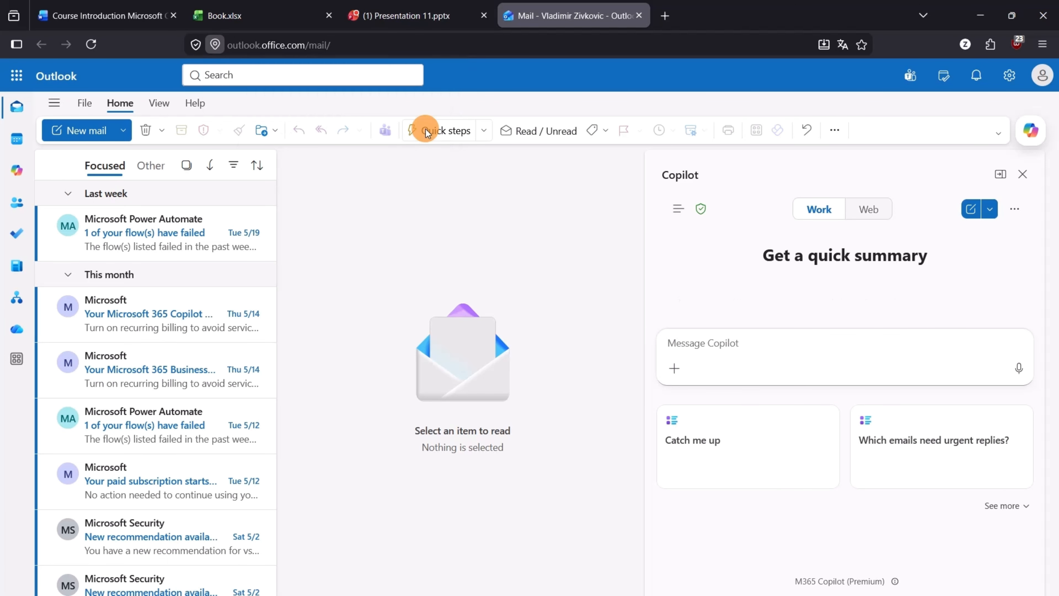
click(426, 130)
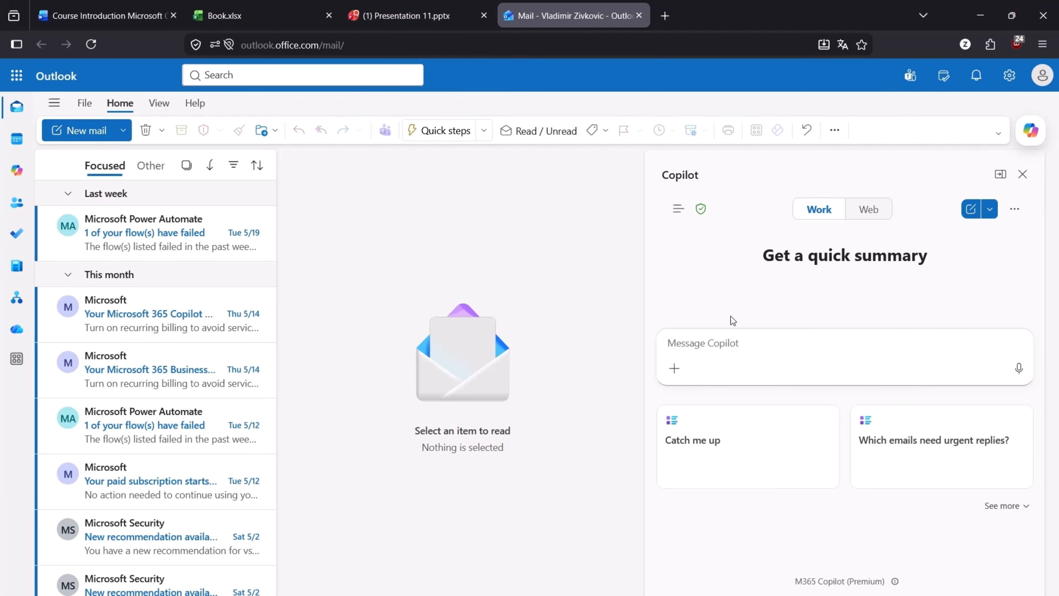
click(768, 343)
click(1022, 174)
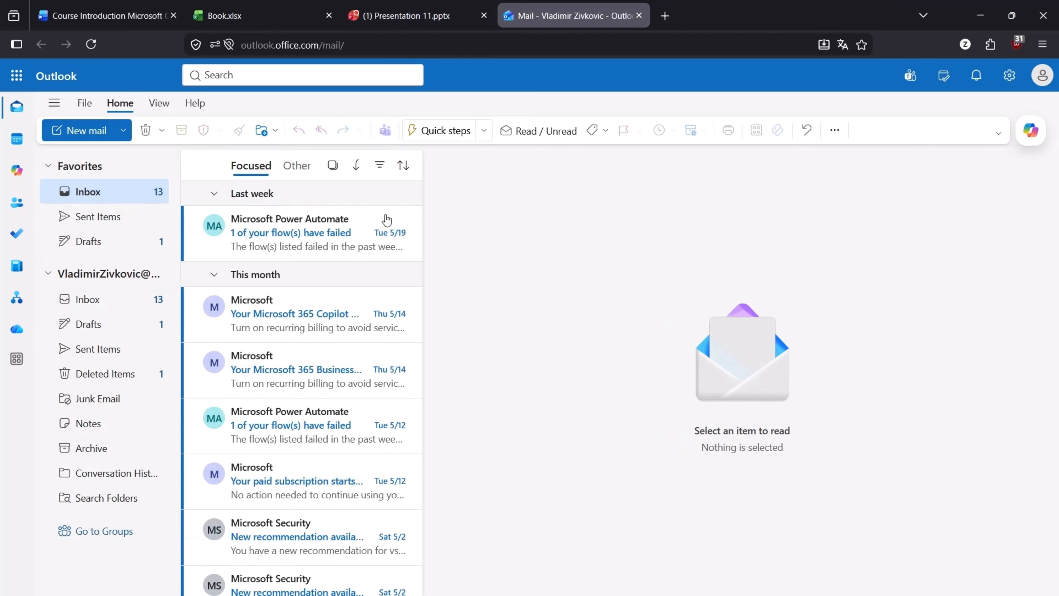
Step: Start a new mail message and add the contact's external e-mail address as the recipient
click(123, 130)
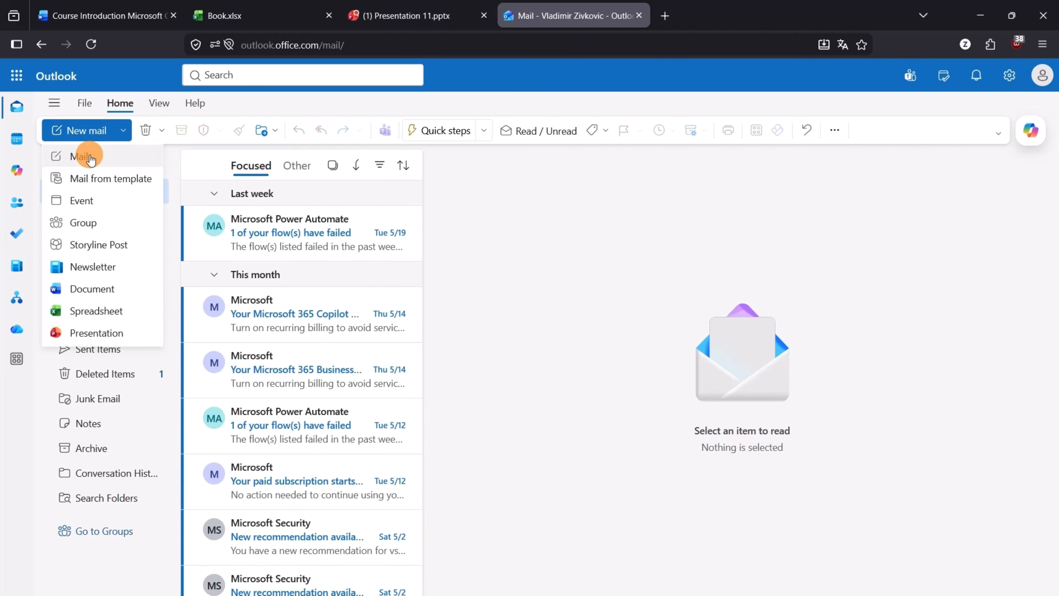
click(99, 157)
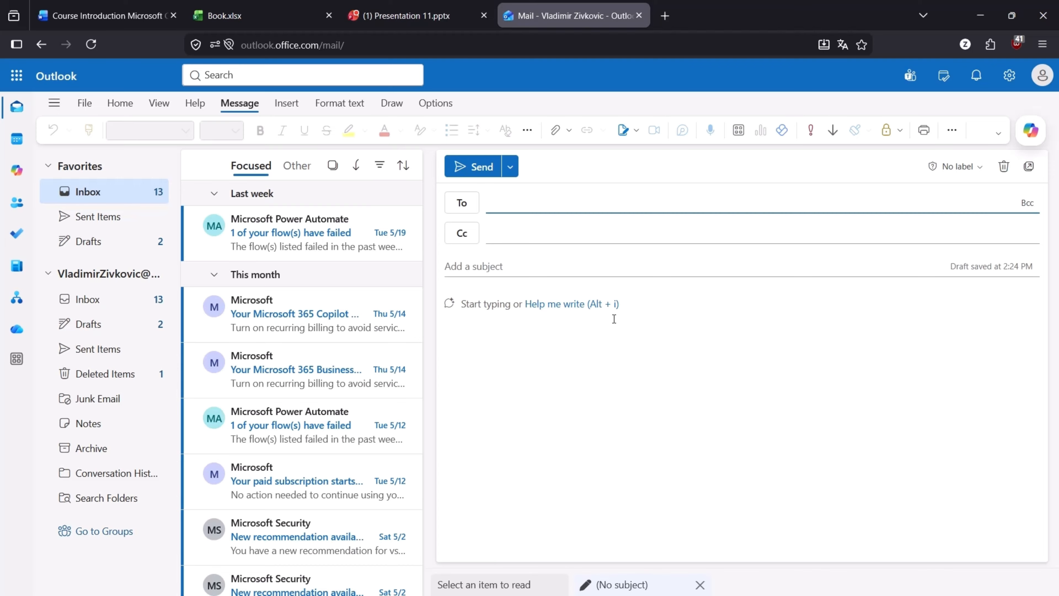
text(v)
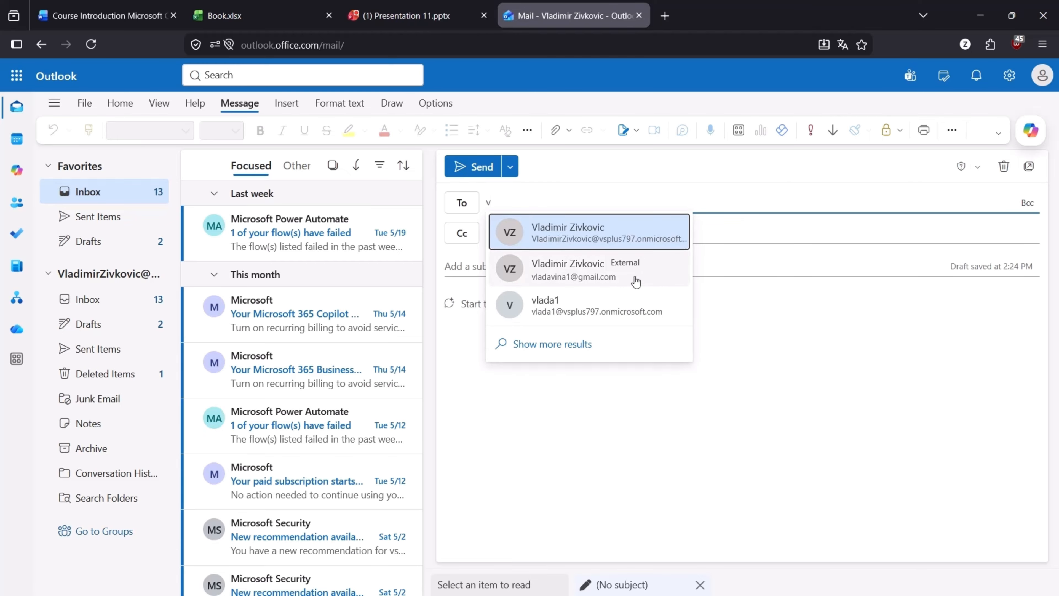
click(624, 276)
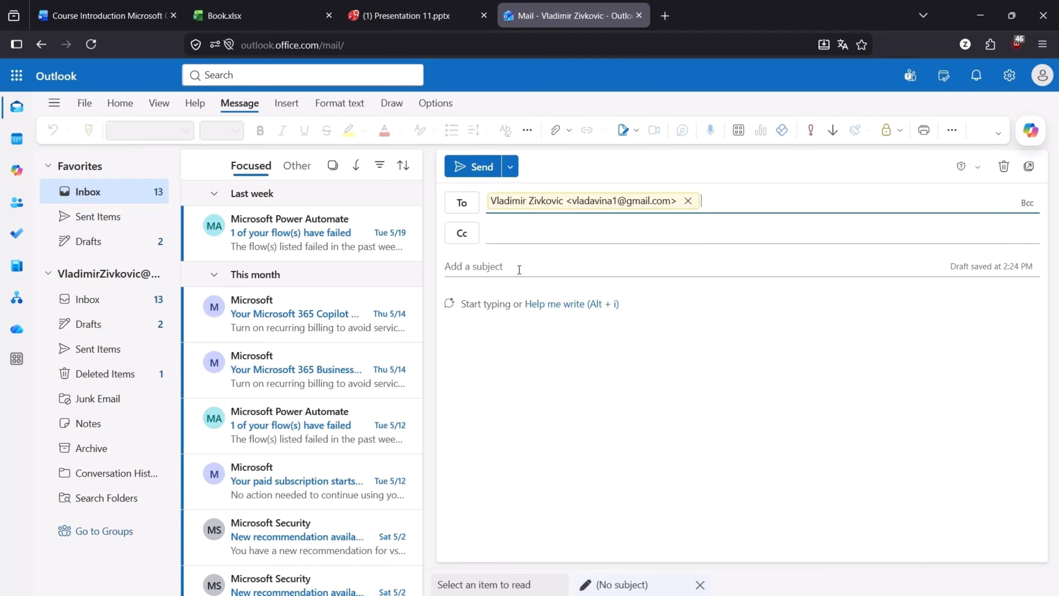
Step: Open Copilot's Help me write in the message body and submit its default request "Help me write an email to"
click(519, 267)
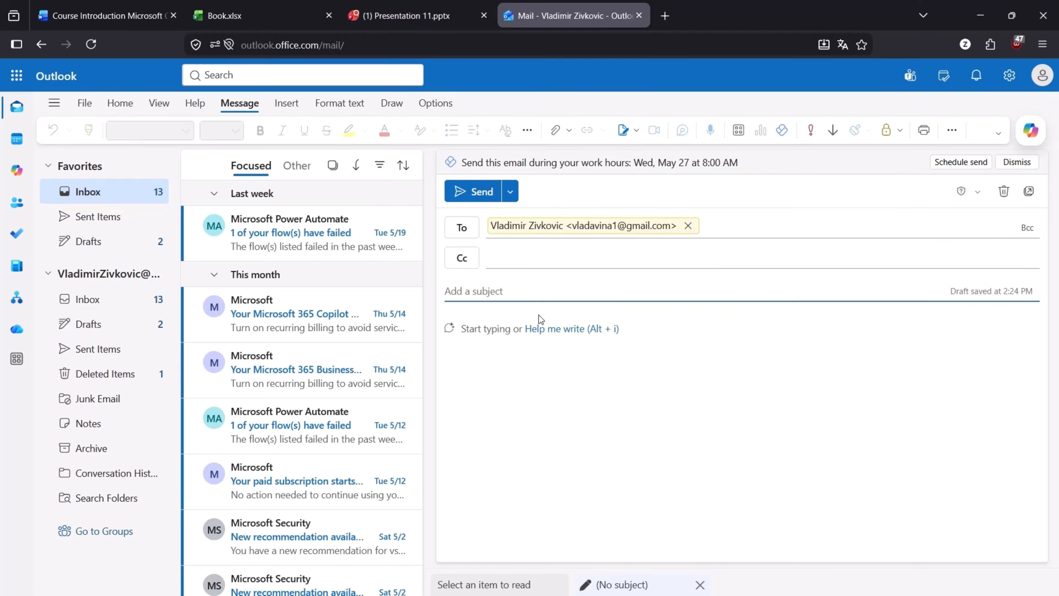
click(544, 338)
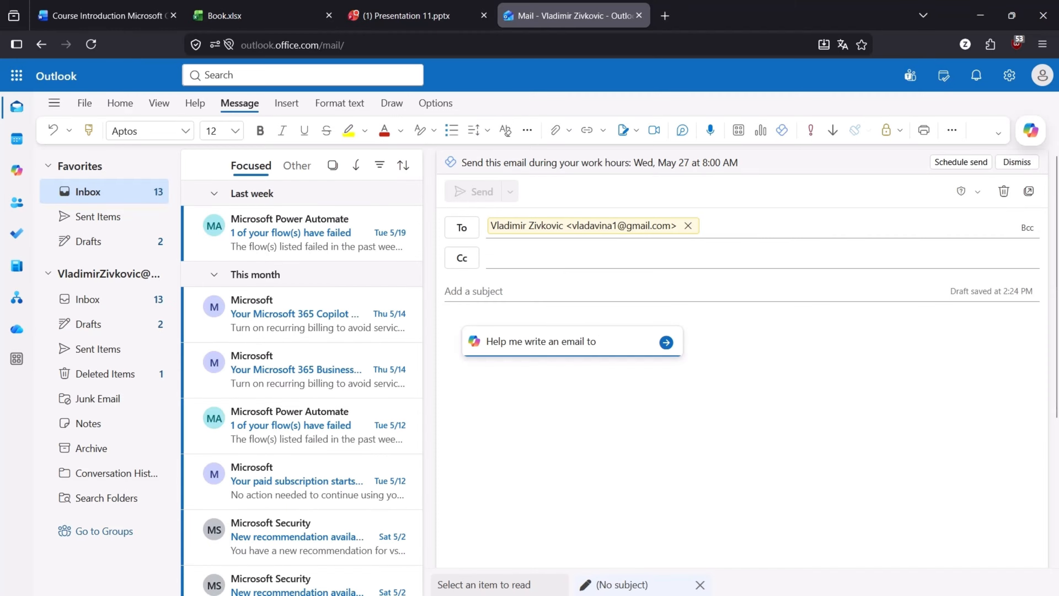
click(666, 342)
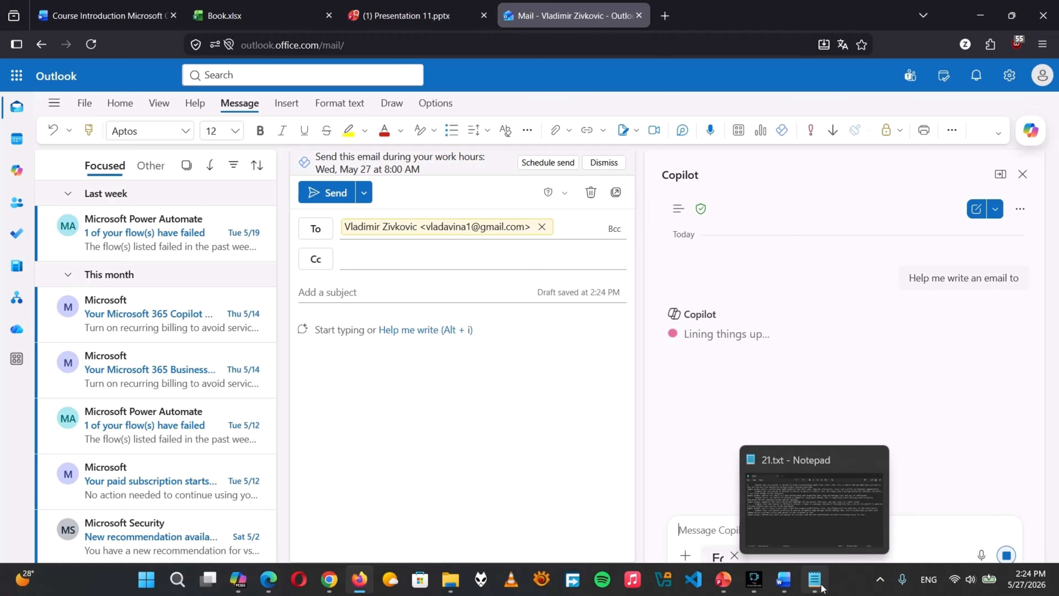
Step: Switch to Notepad and copy the first sample prompt, about writing a professional email from a short idea, from 21.txt
click(814, 578)
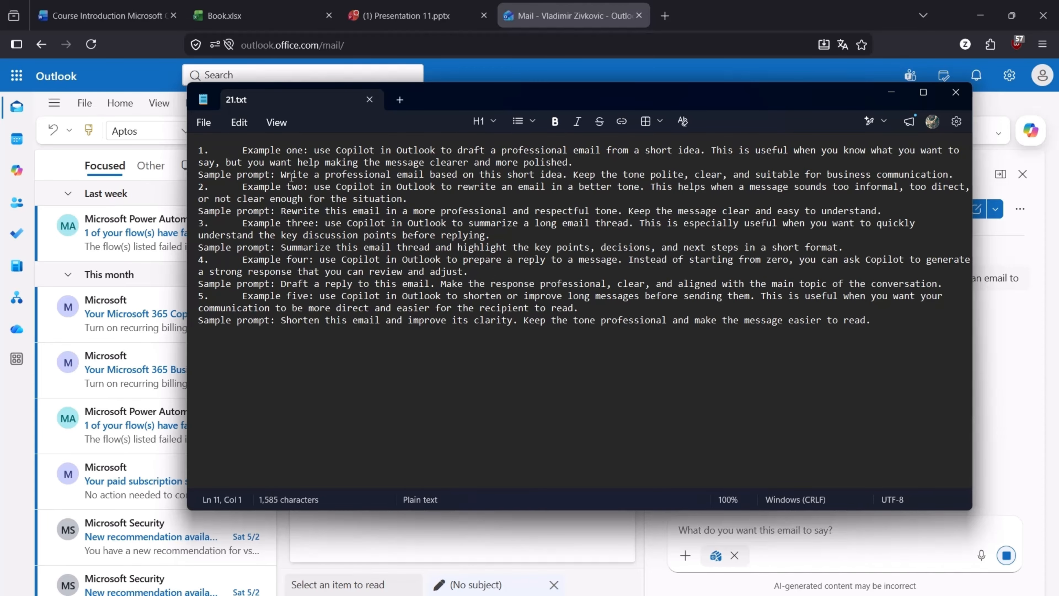
click(282, 175)
key(shift+Down)
key(shift+Left)
key(shift+Left)
key(shift+Left)
key(shift+Left)
key(shift+Left)
key(shift+Left)
key(shift+Left)
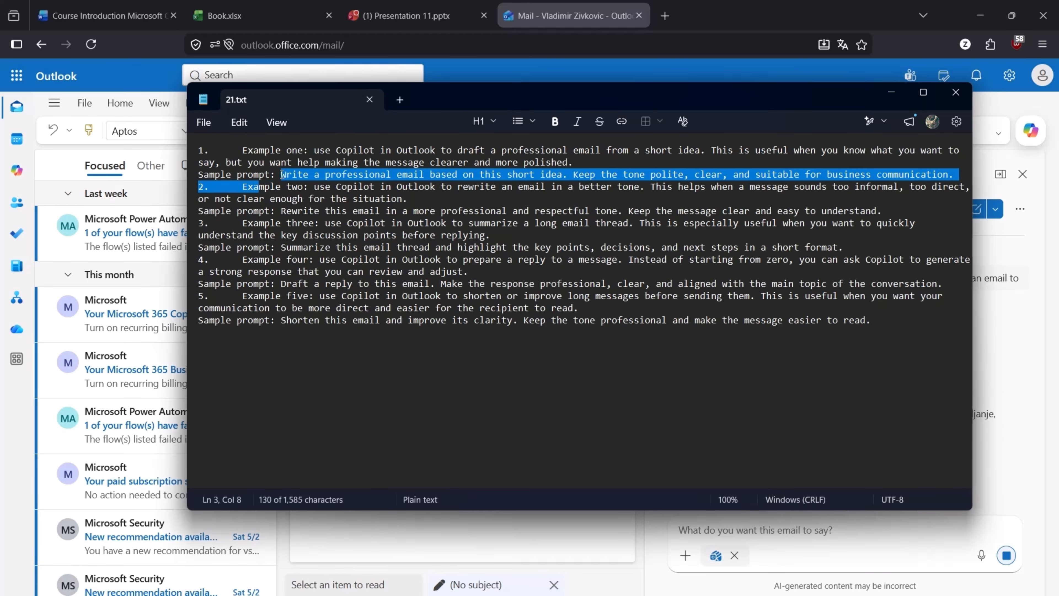
key(shift+Left)
key(shift+Left)
key(shift+Left)
key(ctrl+c)
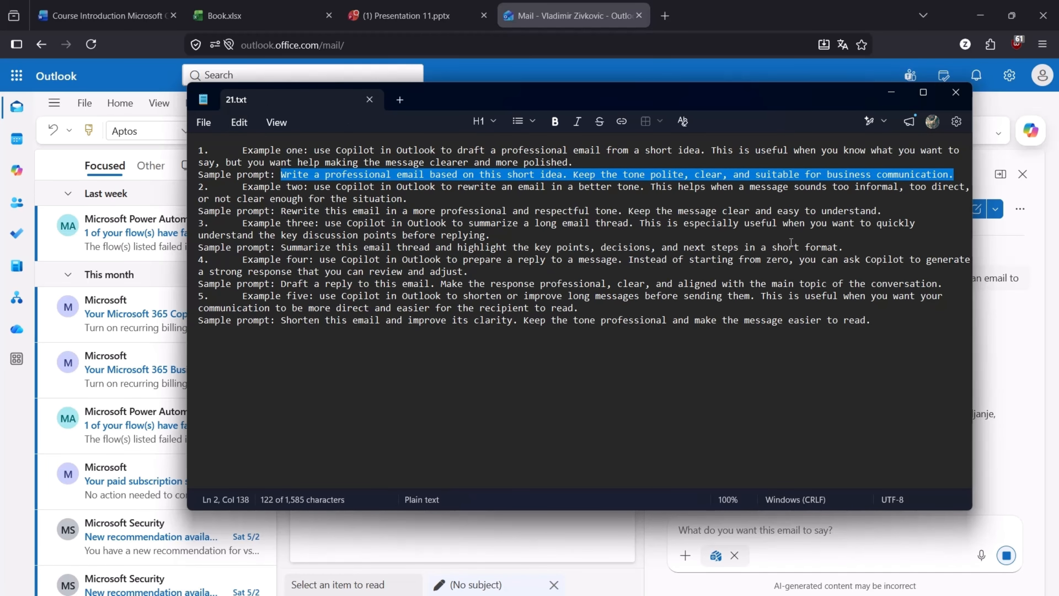
Step: Send Copilot "write on englisH" followed by the copied prompt for a polite, clear business email, and read its reply and suggested follow-ups
click(1014, 335)
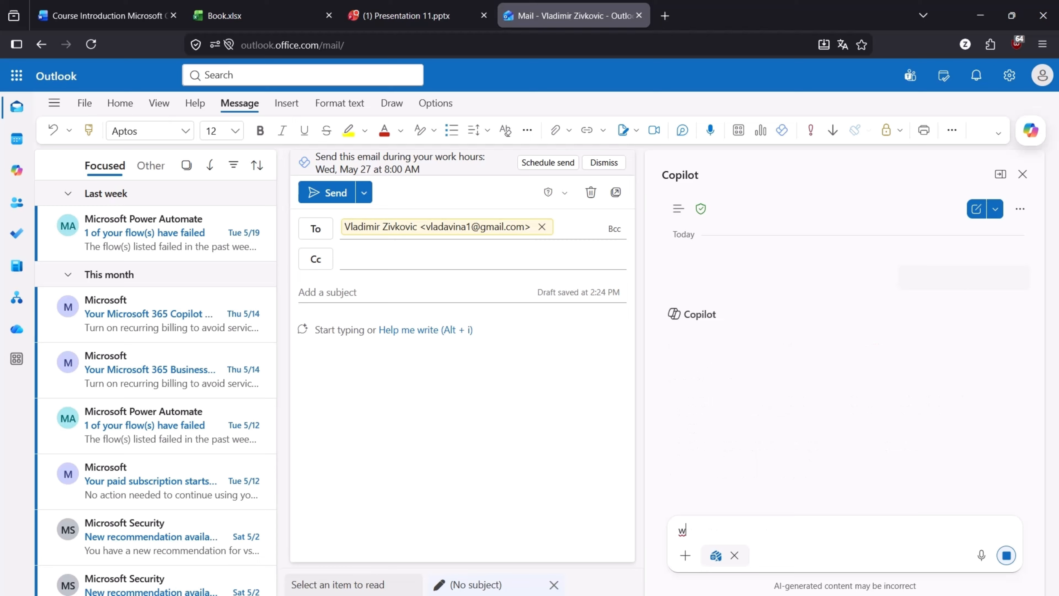
text(write )
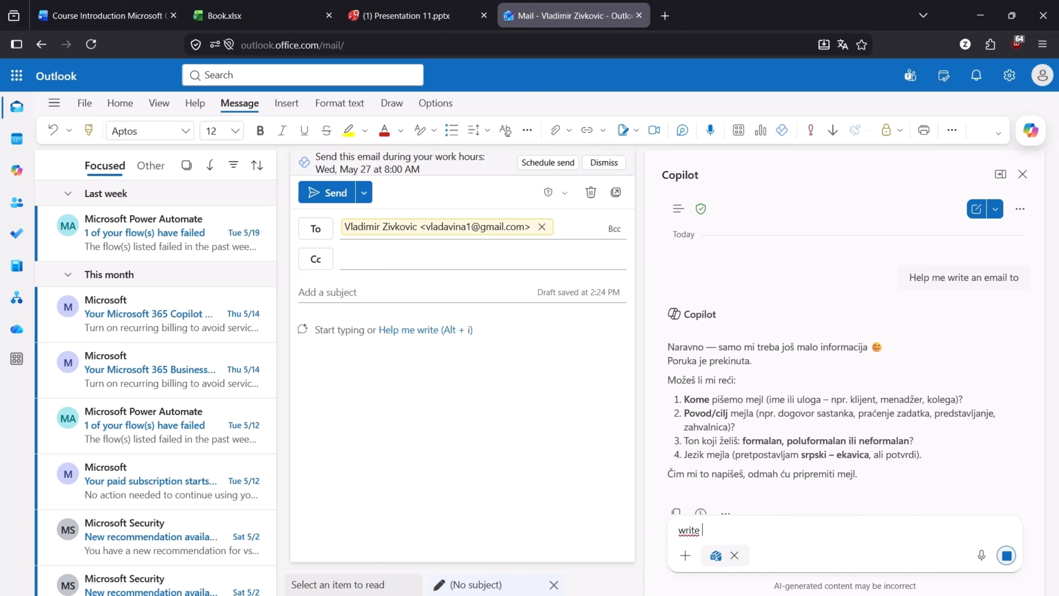
text(on englis)
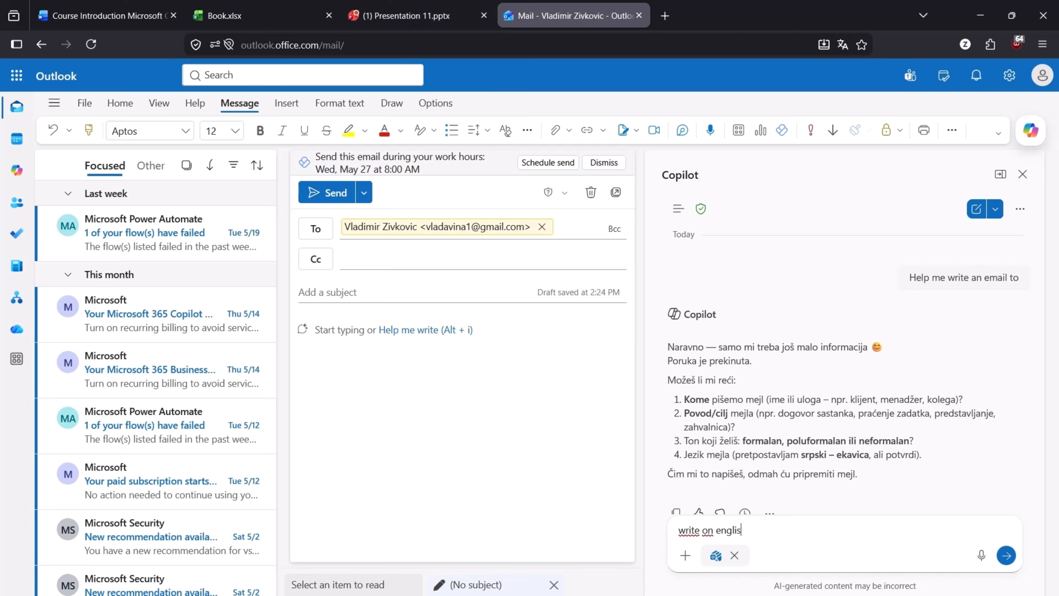
text(H)
key(ctrl+v)
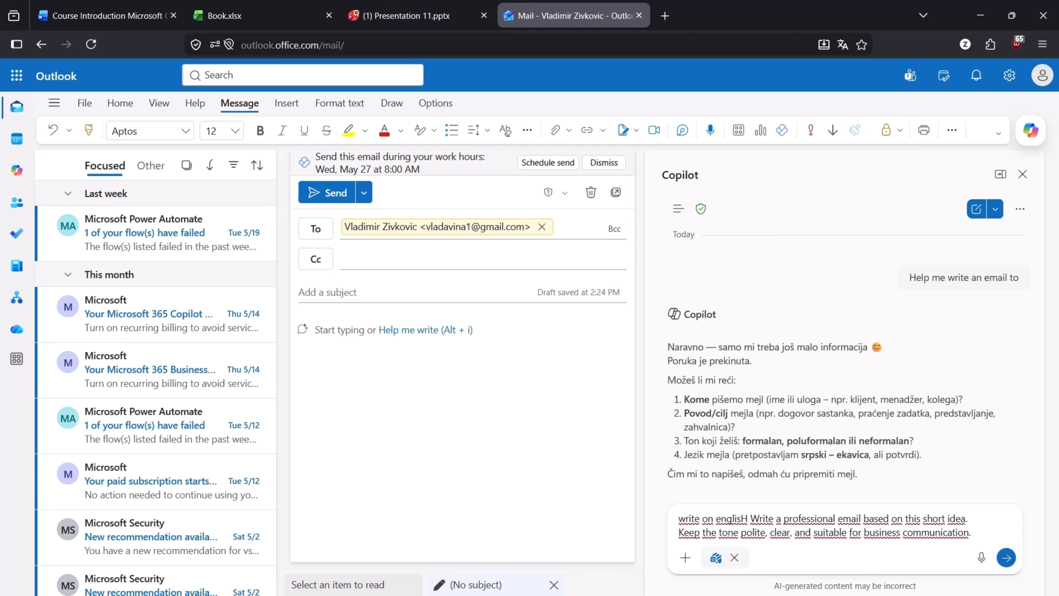
key(Return)
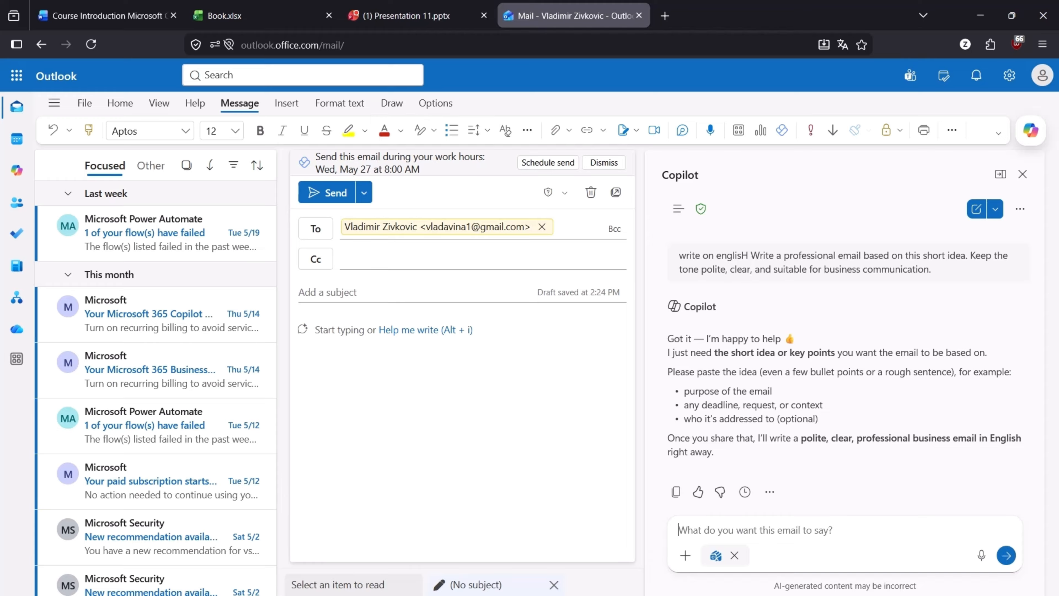
scroll(874, 424, down, 1)
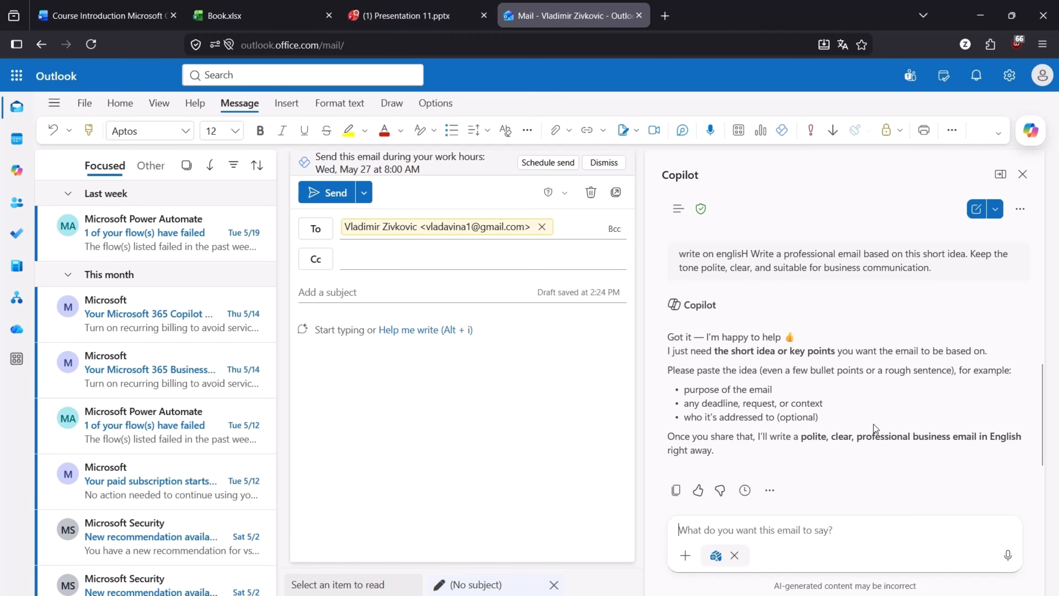
scroll(873, 424, down, 2)
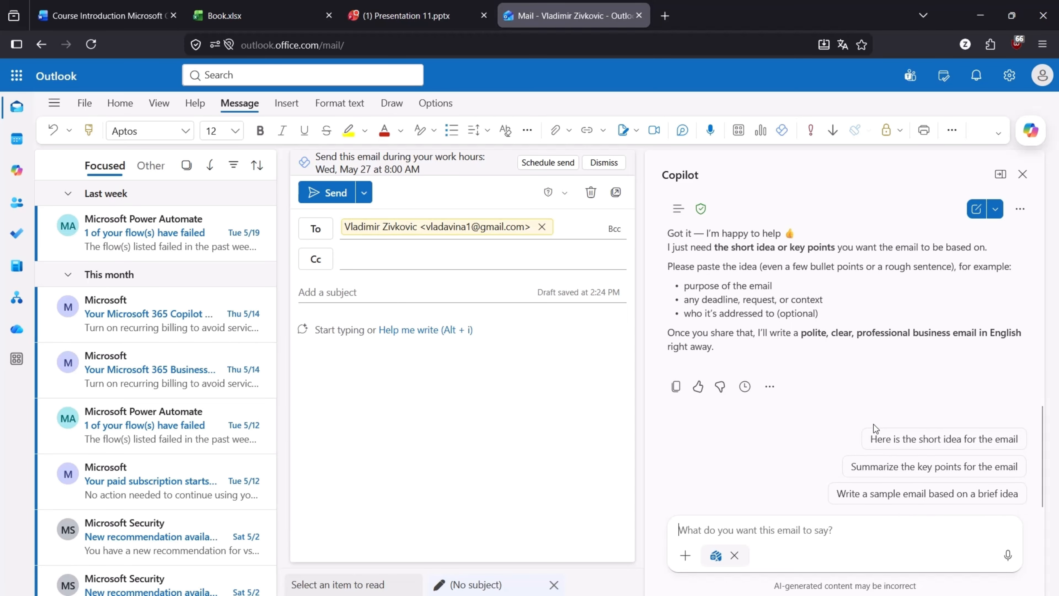
Step: Send Copilot the suggested reply "Here is the short idea for the email", completed with the idea Copilot M365 Personal
click(897, 441)
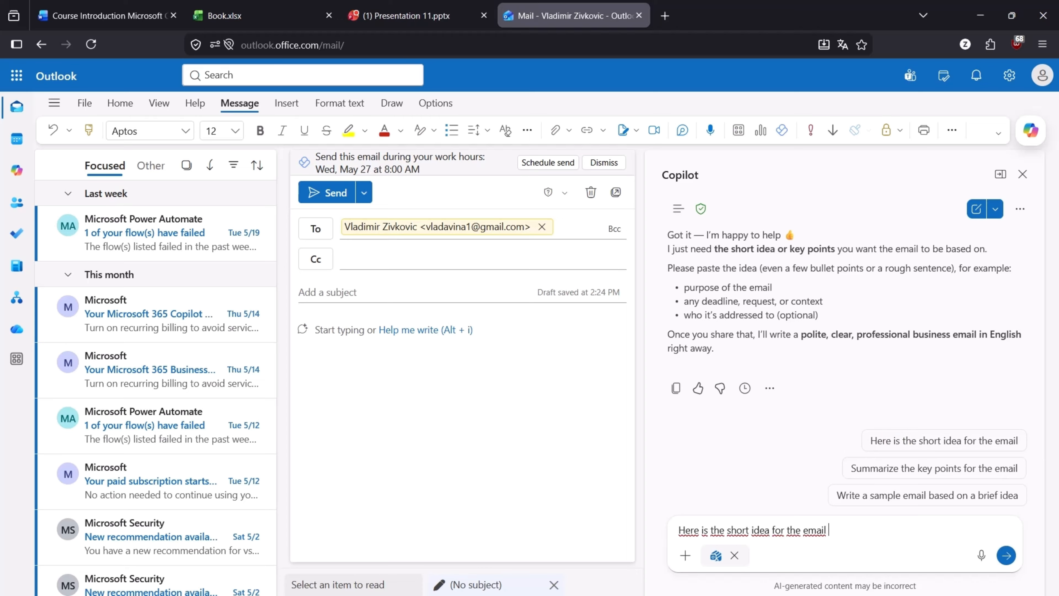
text(copilot persn)
key(Caps_Lock)
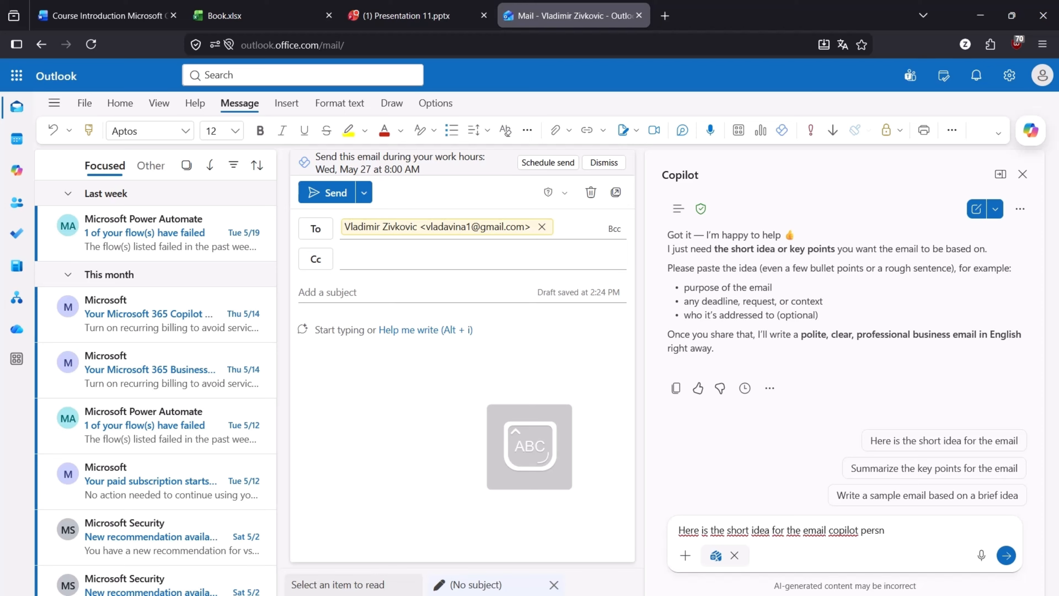
text(n)
key(BackSpace)
key(Caps_Lock)
text(a)
key(BackSpace)
key(BackSpace)
key(BackSpace)
key(BackSpace)
key(BackSpace)
text(m)
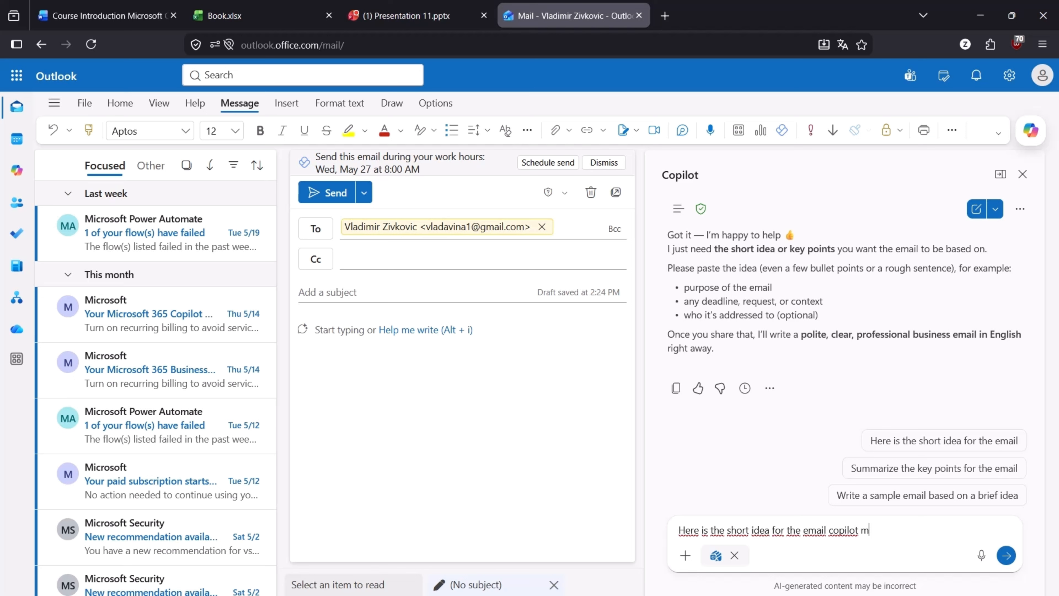
text(365 perspna)
key(BackSpace)
key(BackSpace)
key(BackSpace)
text(sona)
key(Return)
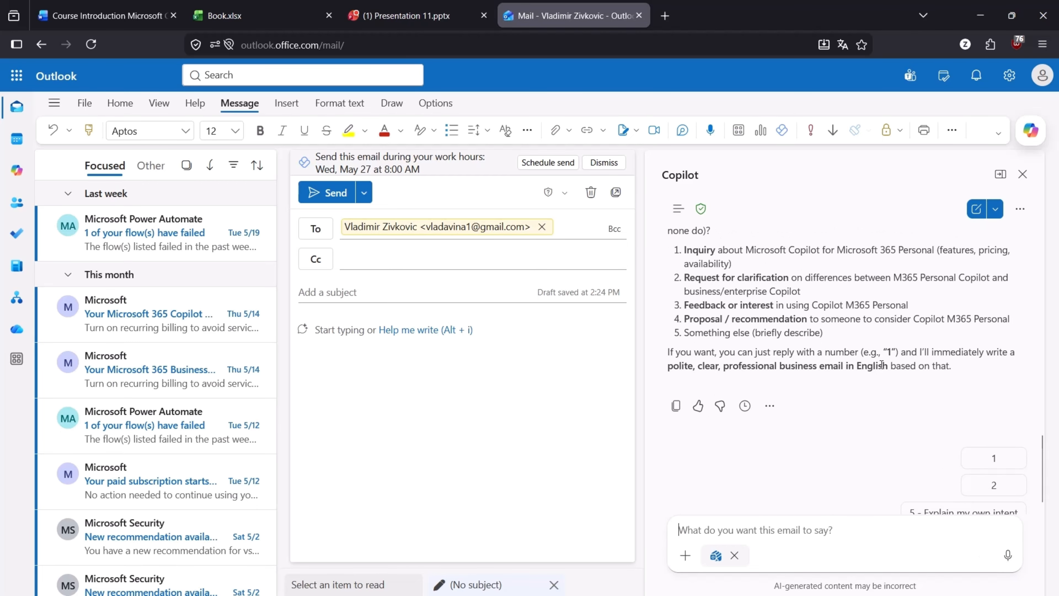
Step: Reply with option 1 so Copilot drafts the Microsoft 365 Personal inquiry email, and widen the message area to review the draft
scroll(903, 382, down, 1)
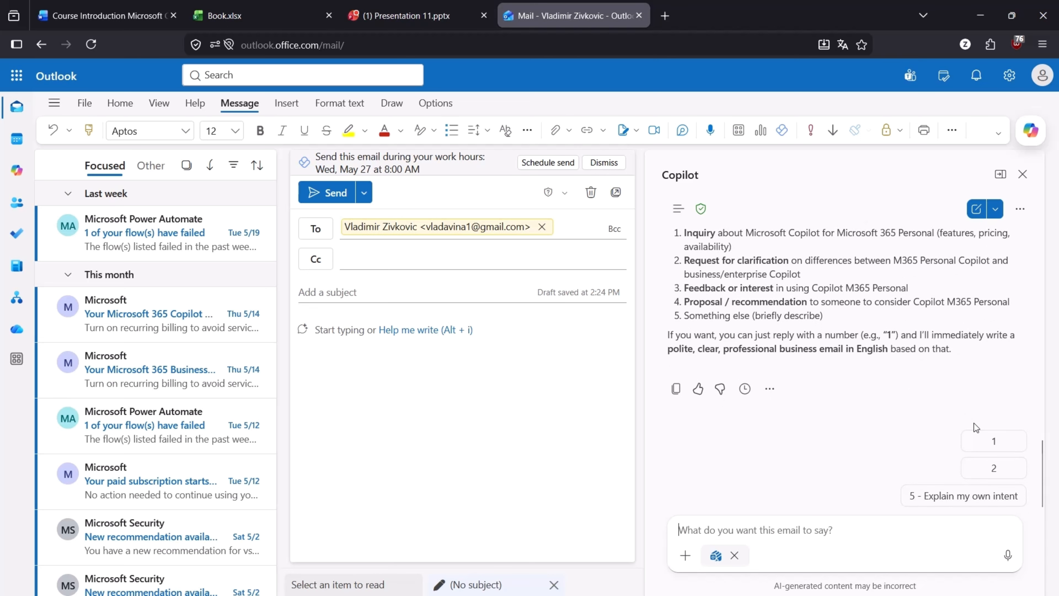
click(991, 443)
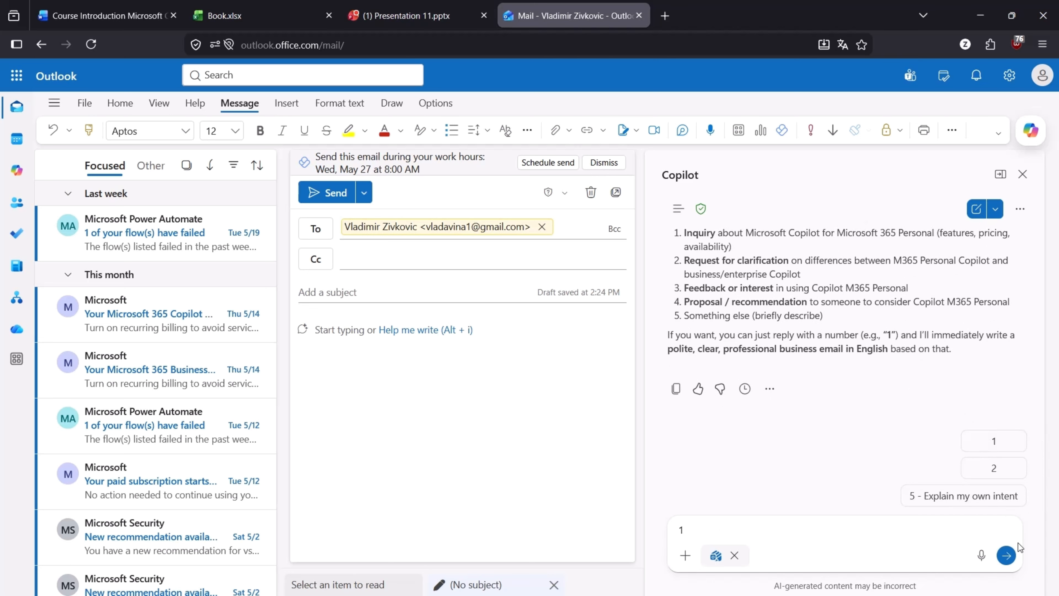
click(1007, 554)
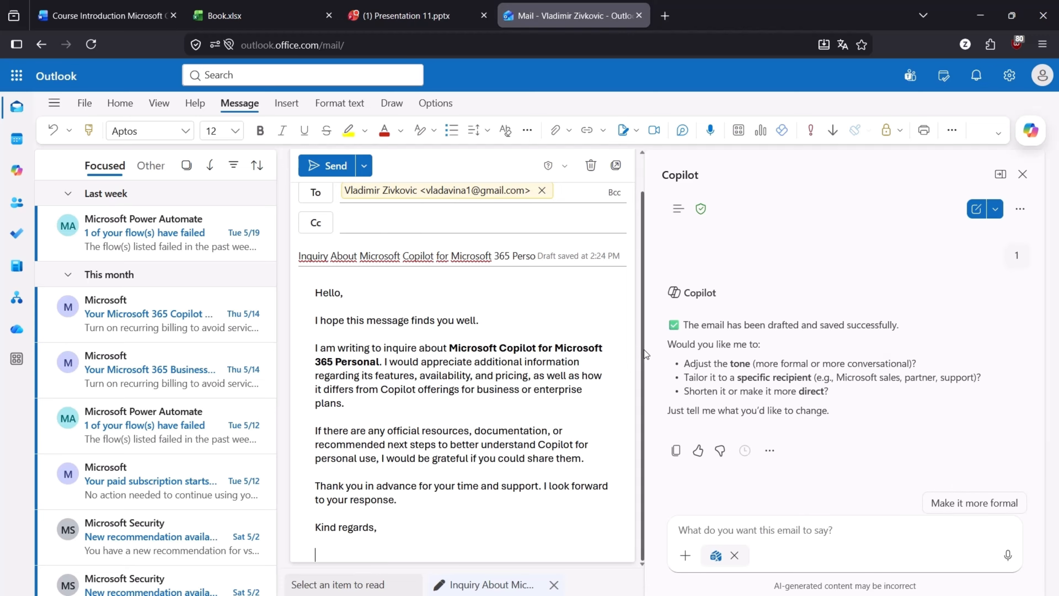
drag(645, 350, 821, 335)
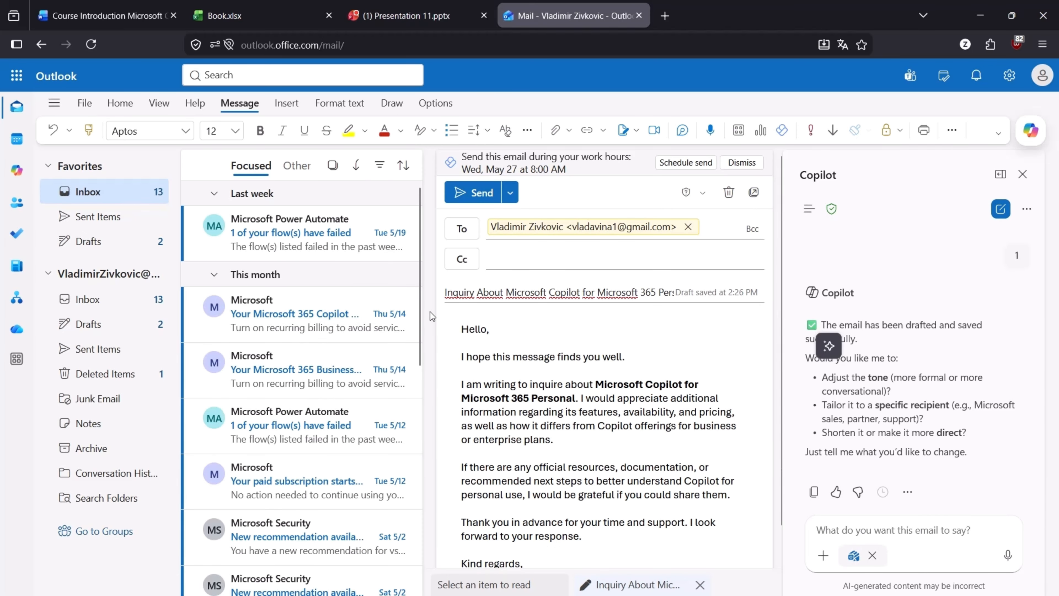
scroll(667, 329, down, 2)
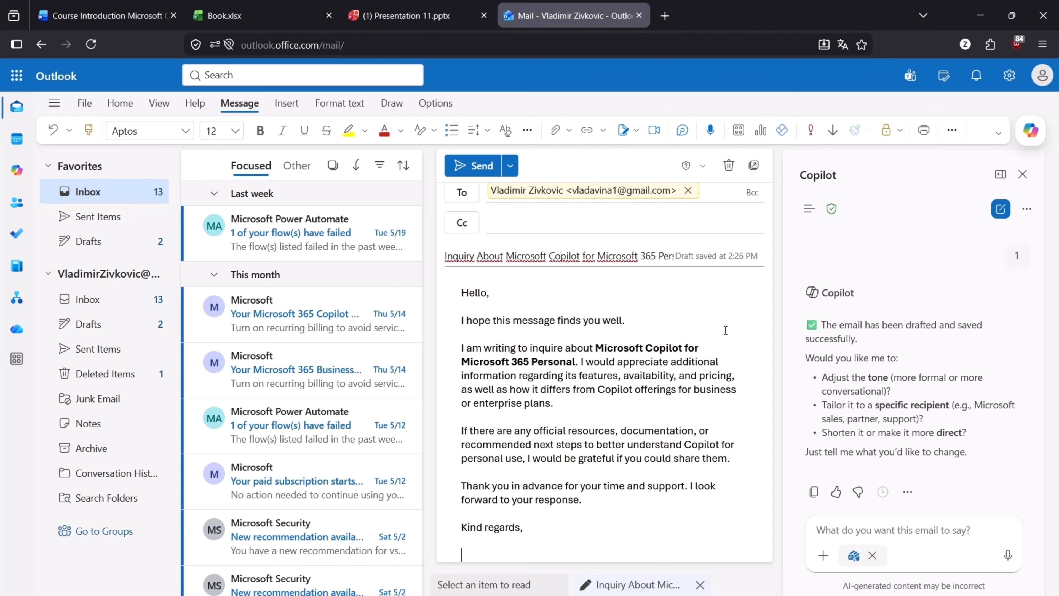
Step: Switch to Notepad and copy the second sample prompt, about rewriting the email in a more professional and respectful tone, from 21.txt
mouse_move(754, 588)
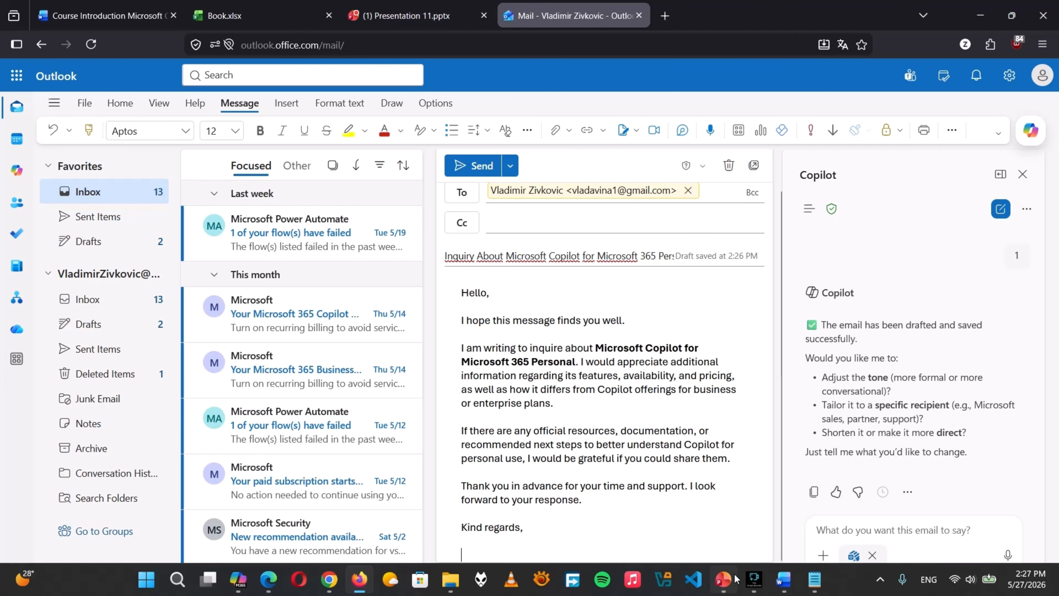
click(810, 587)
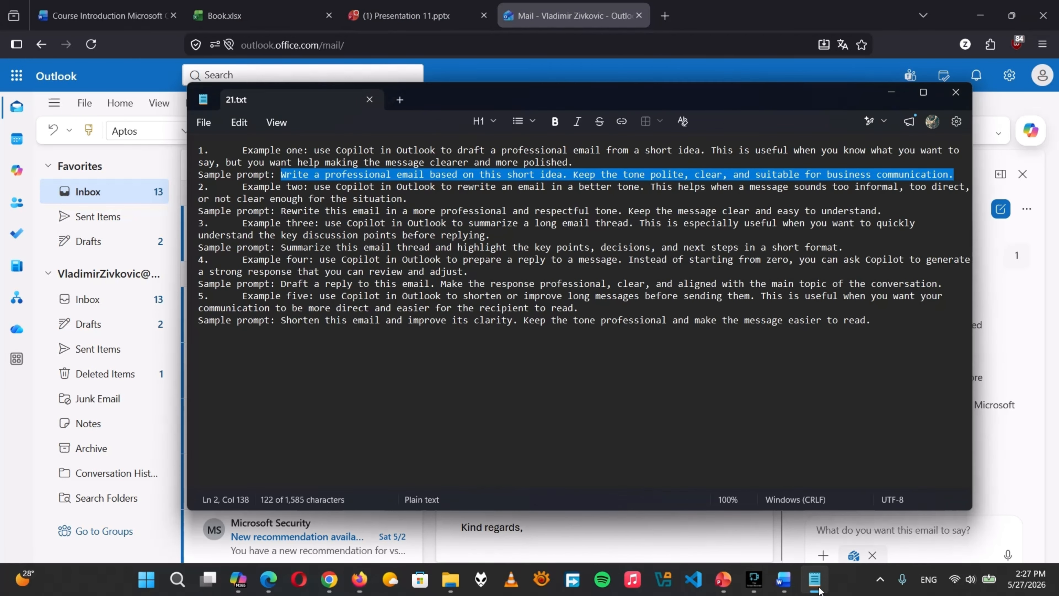
click(282, 211)
shift+click(275, 222)
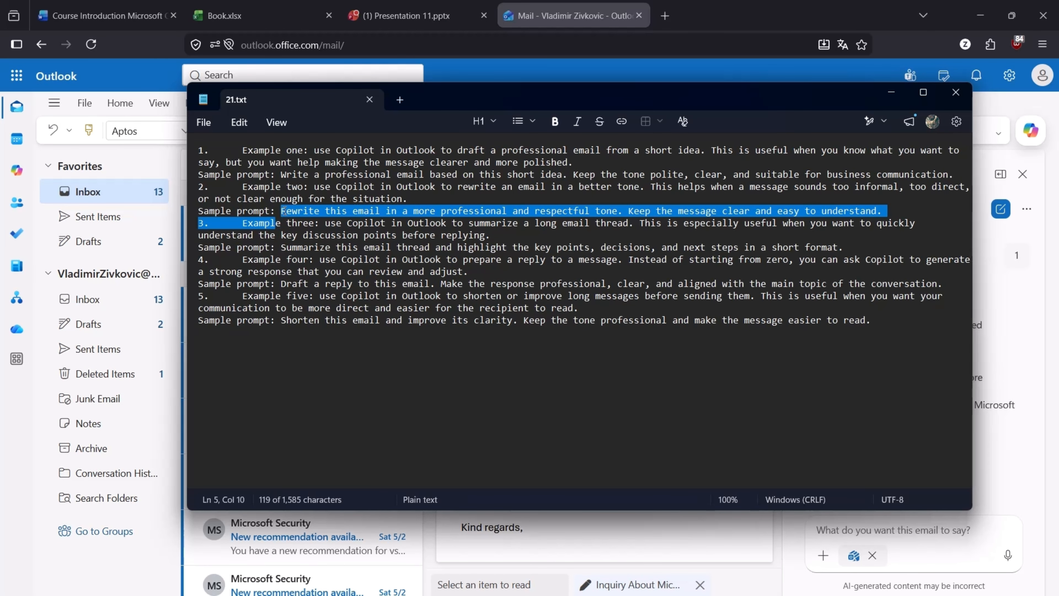
key(shift+Left)
key(shift+Left)
key(shift+Left)
key(shift+Left)
key(shift+Left)
key(shift+Left)
key(shift+Left)
key(shift+Left)
key(ctrl+c)
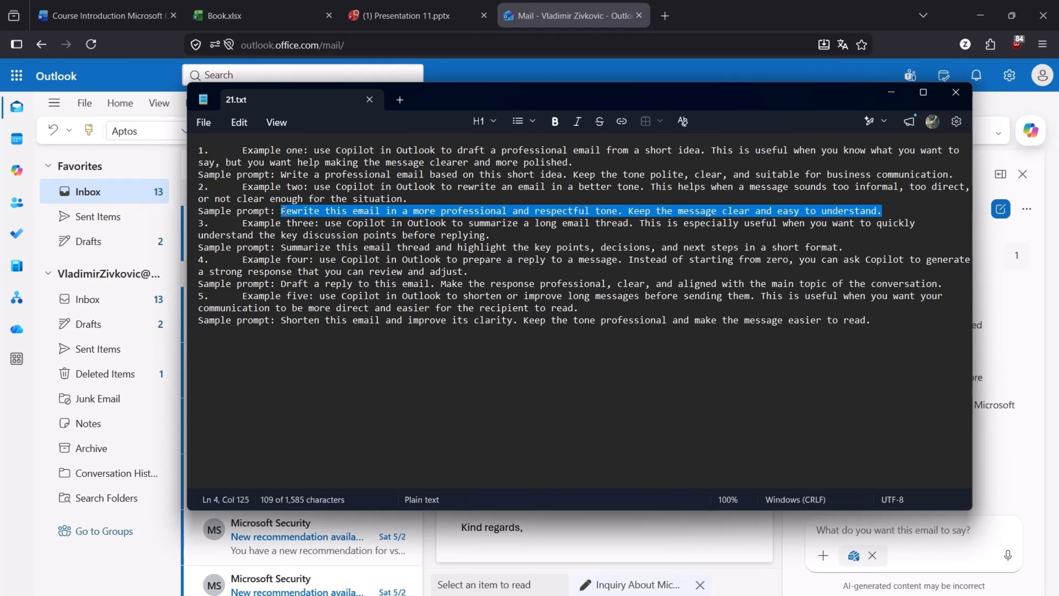
Step: Submit the copied rewrite prompt to Copilot in Outlook and replace the draft with the more professional version
click(863, 545)
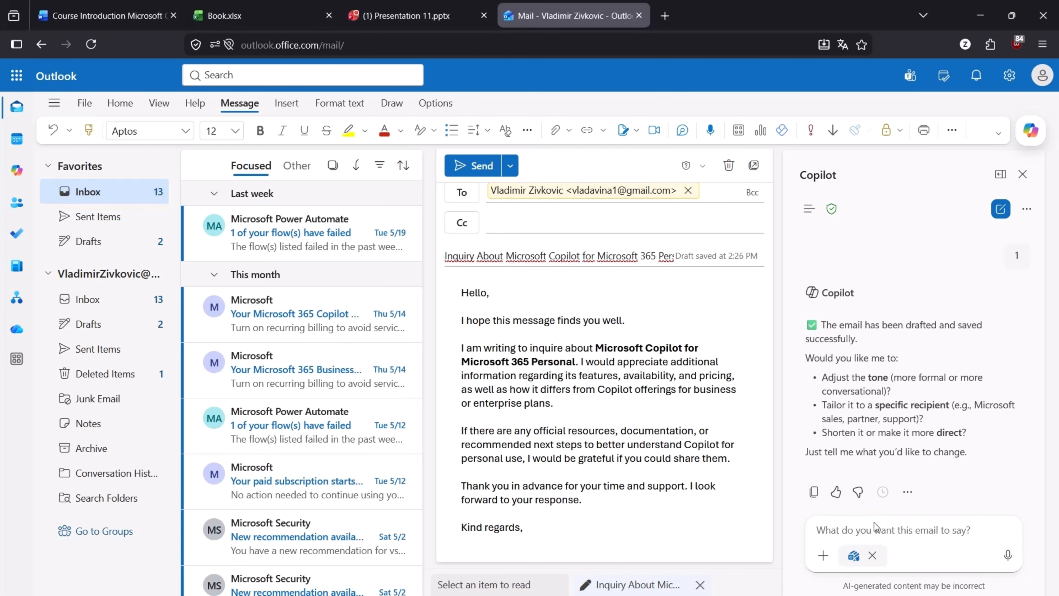
click(879, 529)
key(ctrl+v)
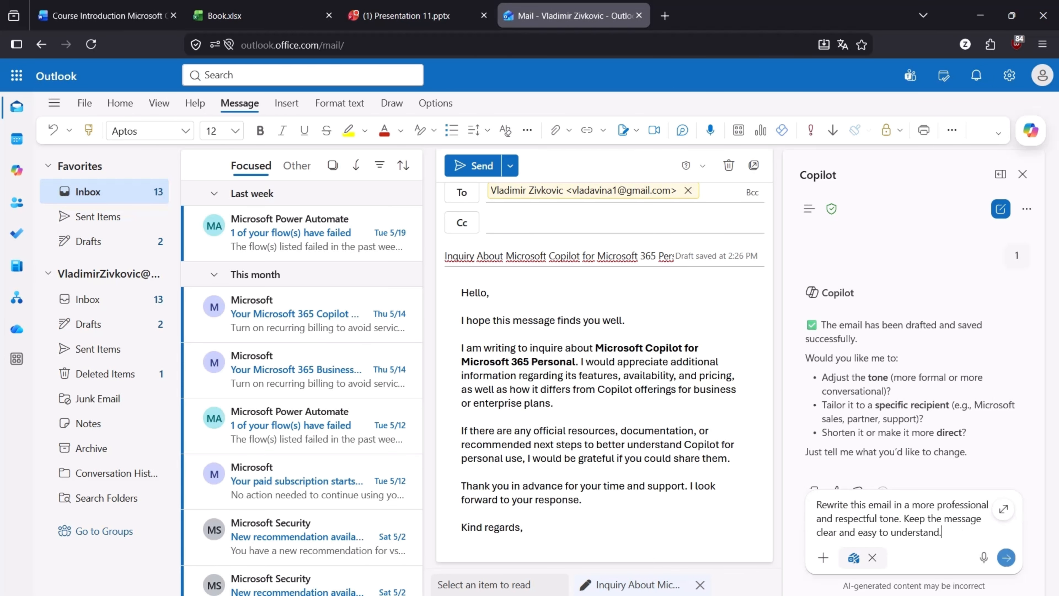
key(Return)
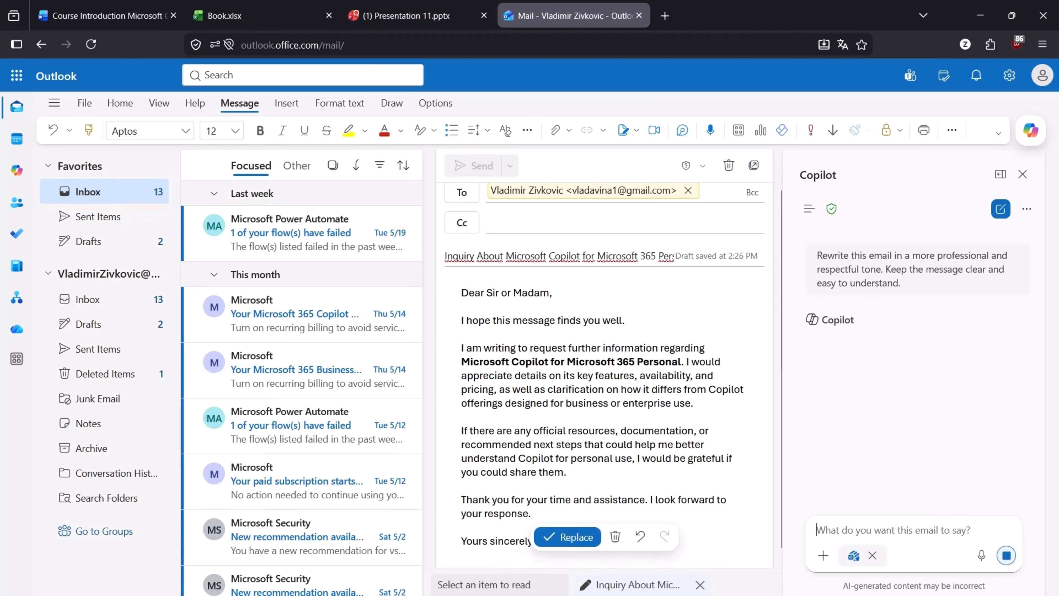
click(885, 531)
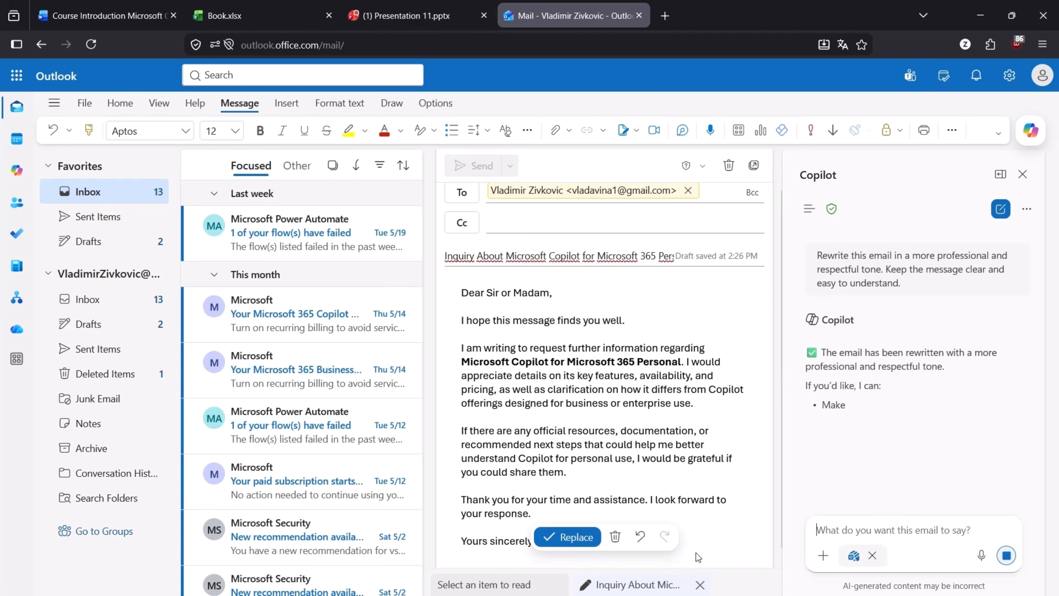
click(595, 534)
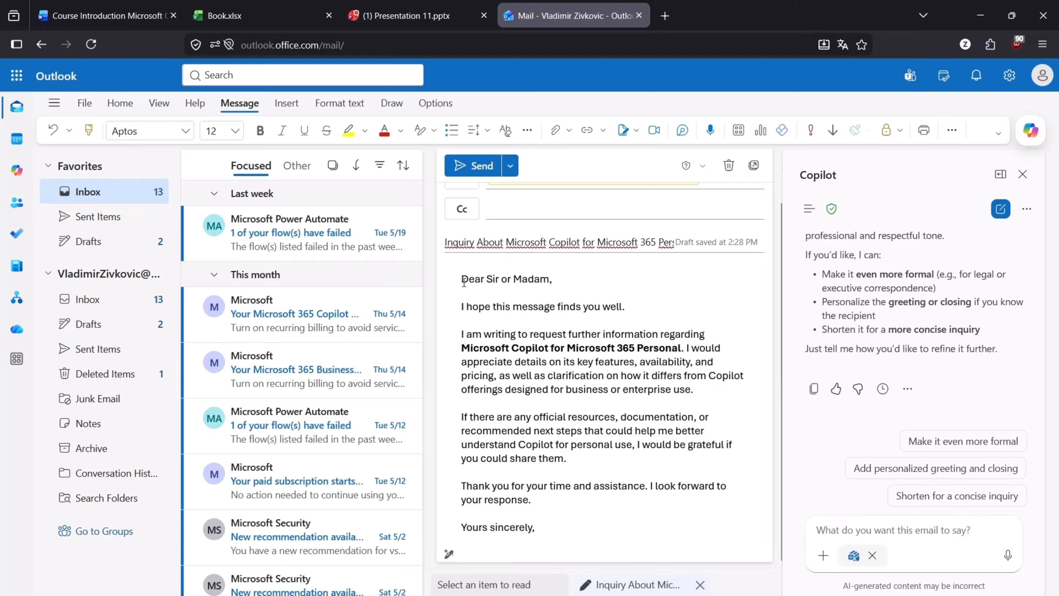
Step: Close the Copilot chat and replace the text from the greeting through "business or enterprise use" with a Casual tone rewrite
drag(462, 278, 696, 392)
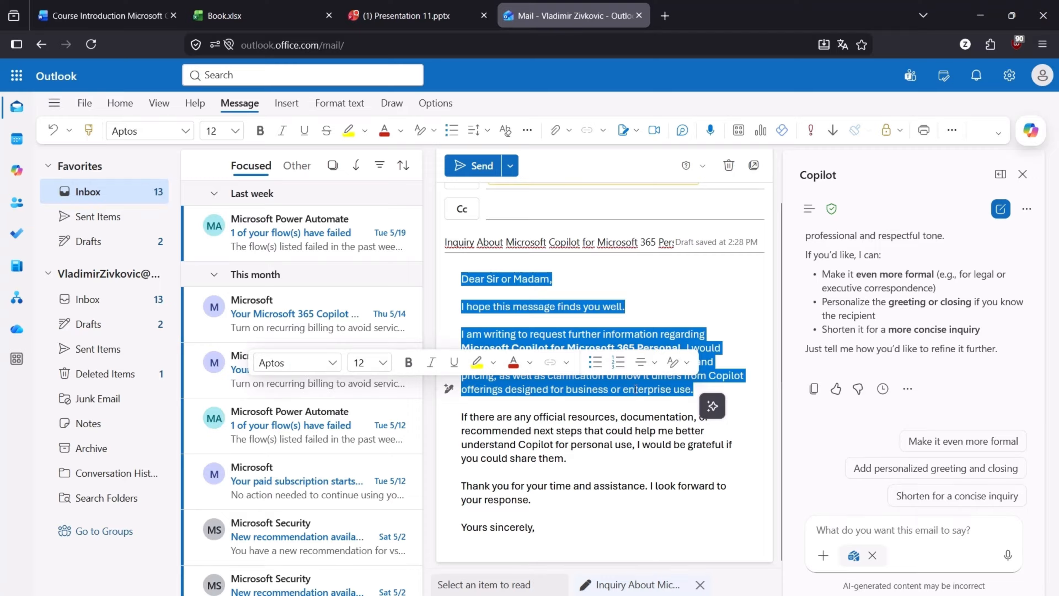
click(712, 408)
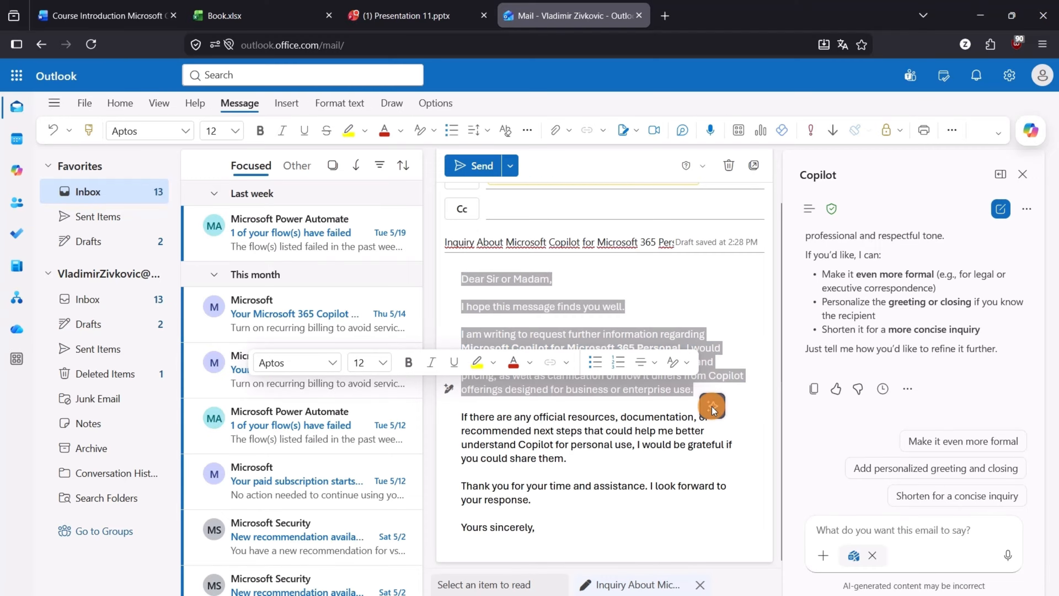
click(745, 470)
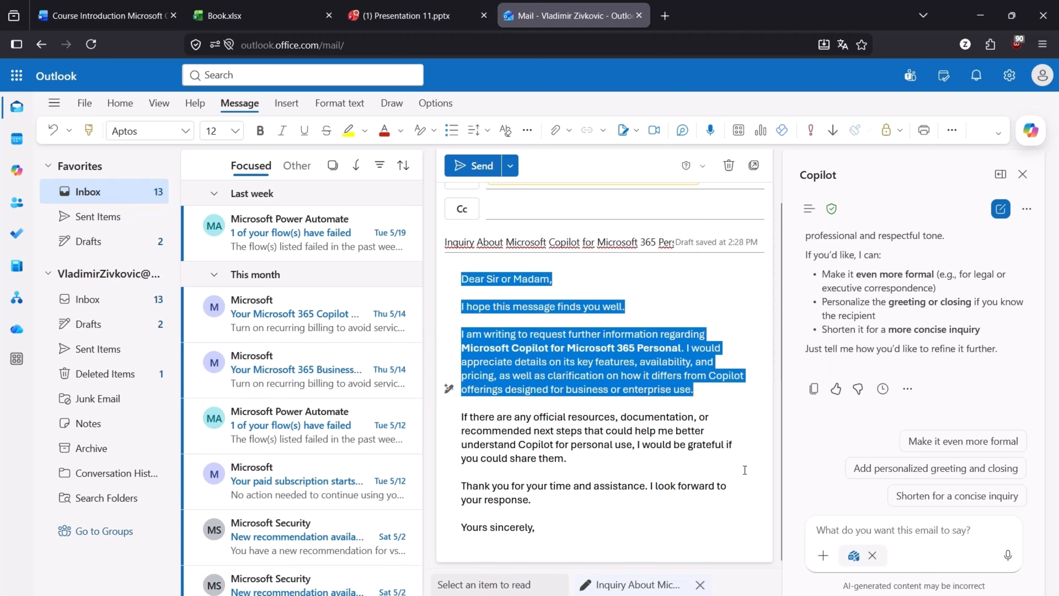
click(1023, 174)
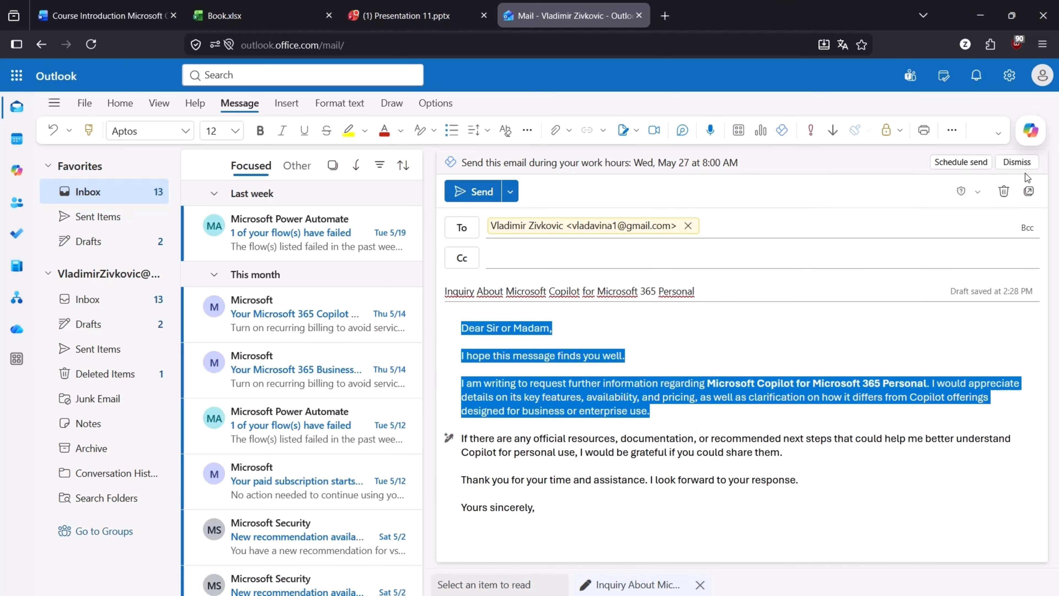
click(655, 354)
click(448, 437)
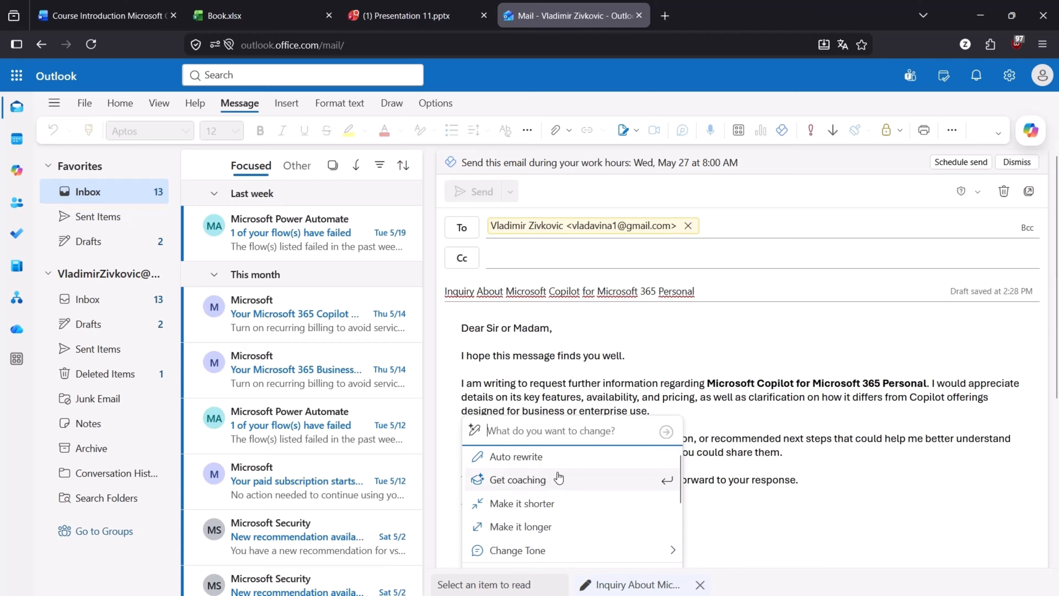
scroll(563, 504, down, 1)
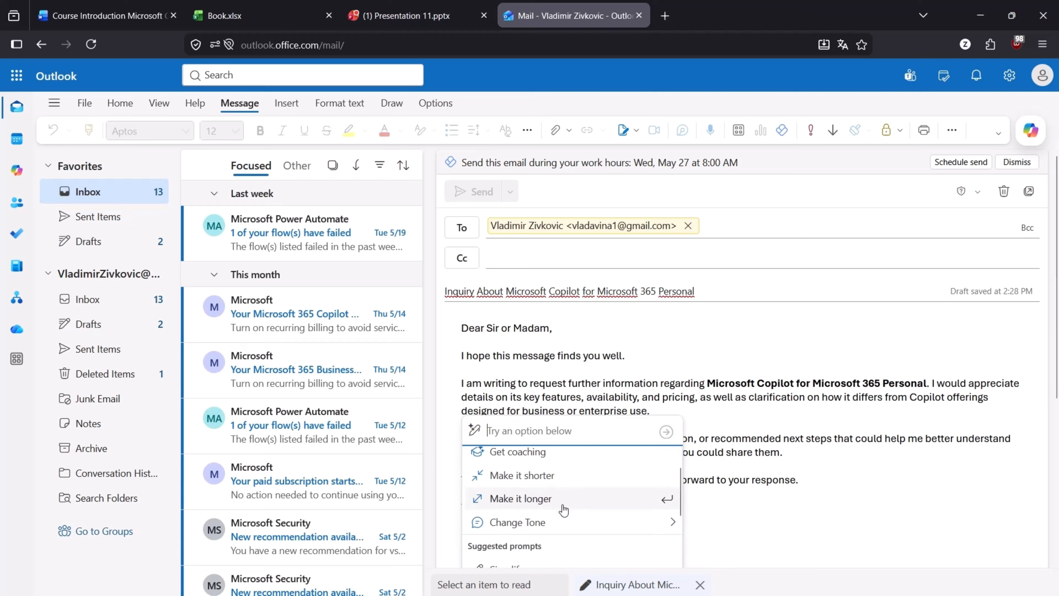
scroll(563, 510, down, 1)
mouse_move(670, 506)
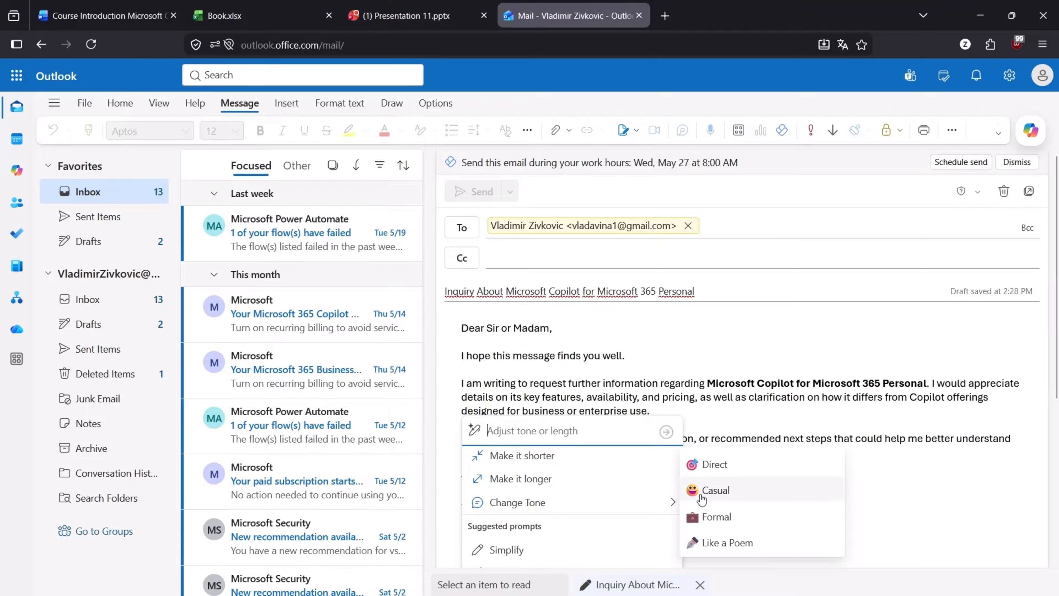
click(701, 498)
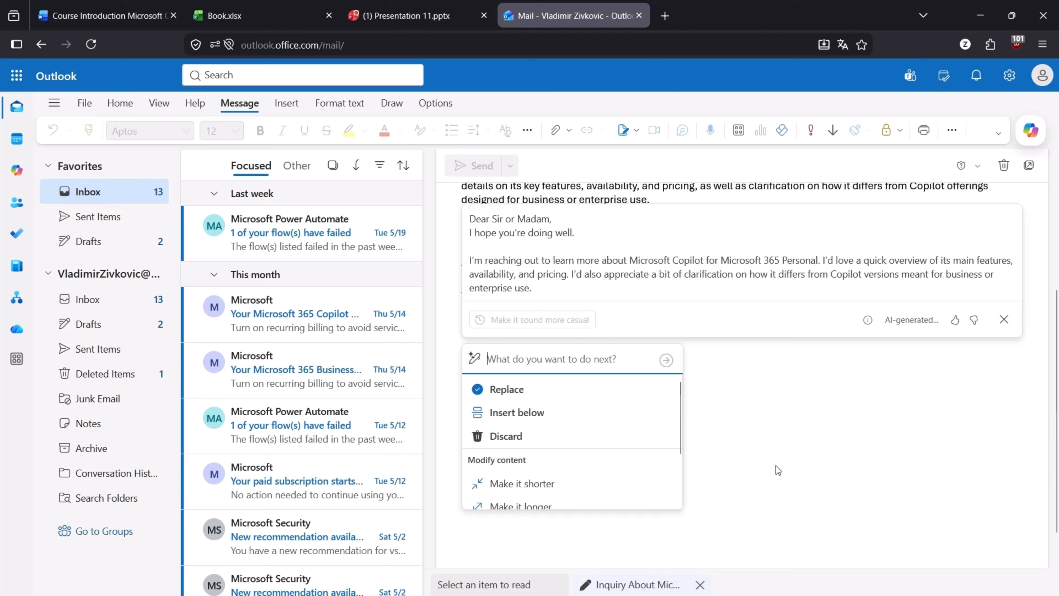
click(544, 388)
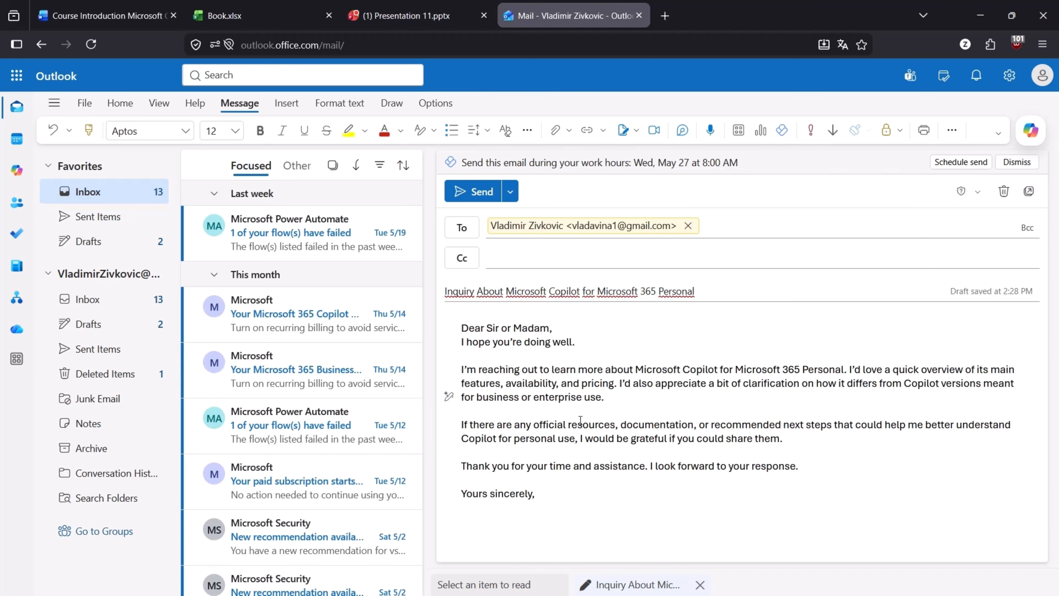
Step: Look through Copilot's rewrite options for the draft, run Get coaching, and read its tone suggestions
click(449, 396)
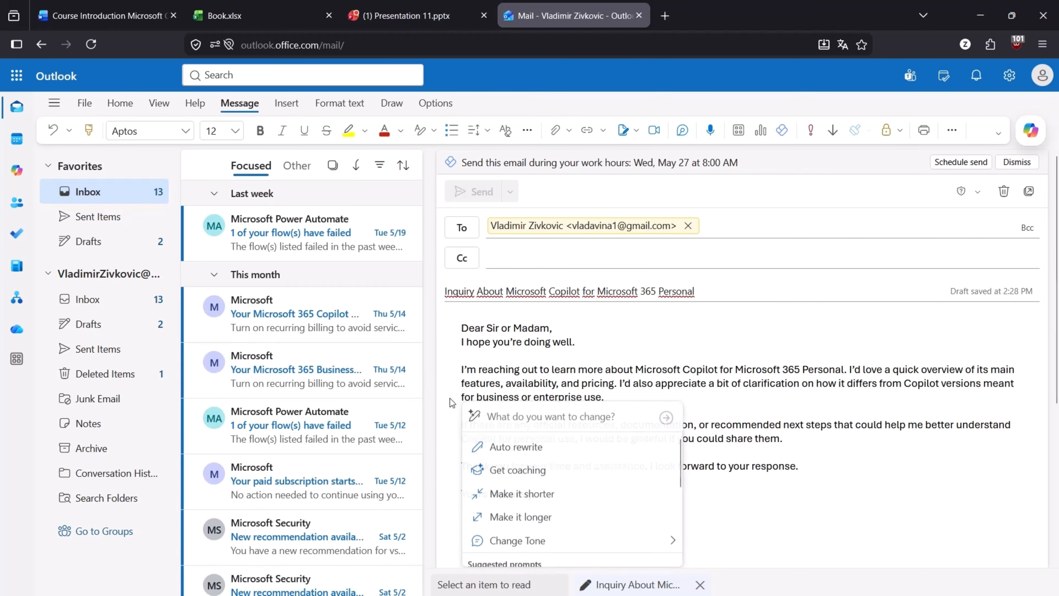
scroll(552, 472, down, 3)
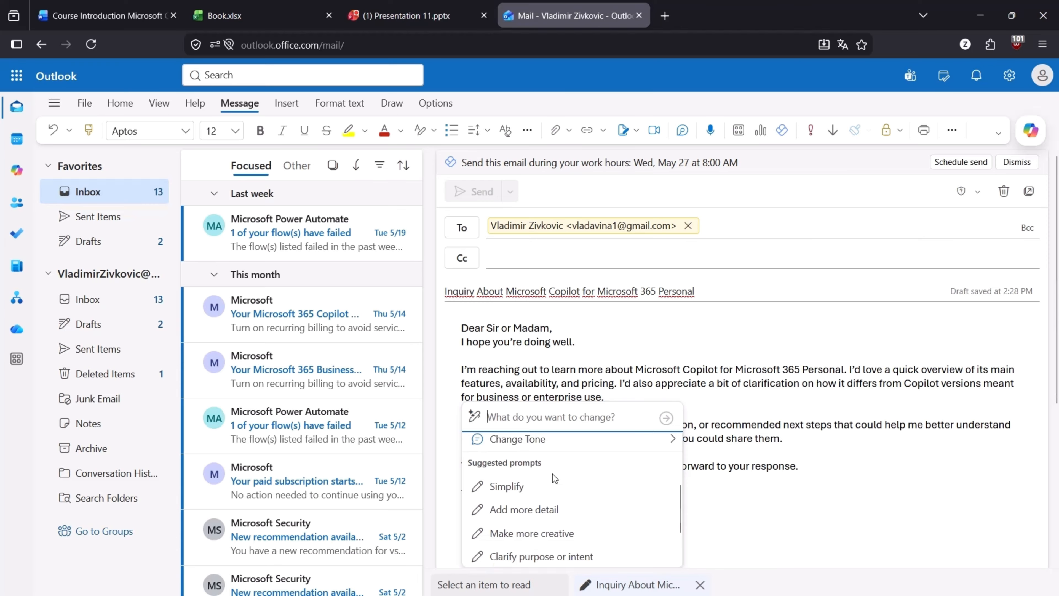
scroll(583, 492, down, 1)
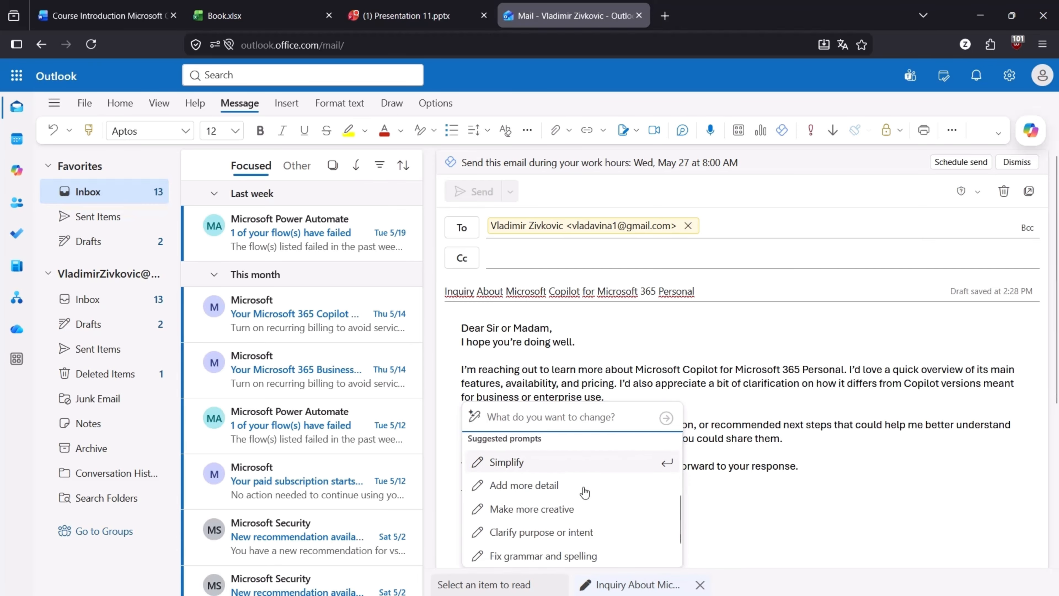
scroll(585, 492, down, 2)
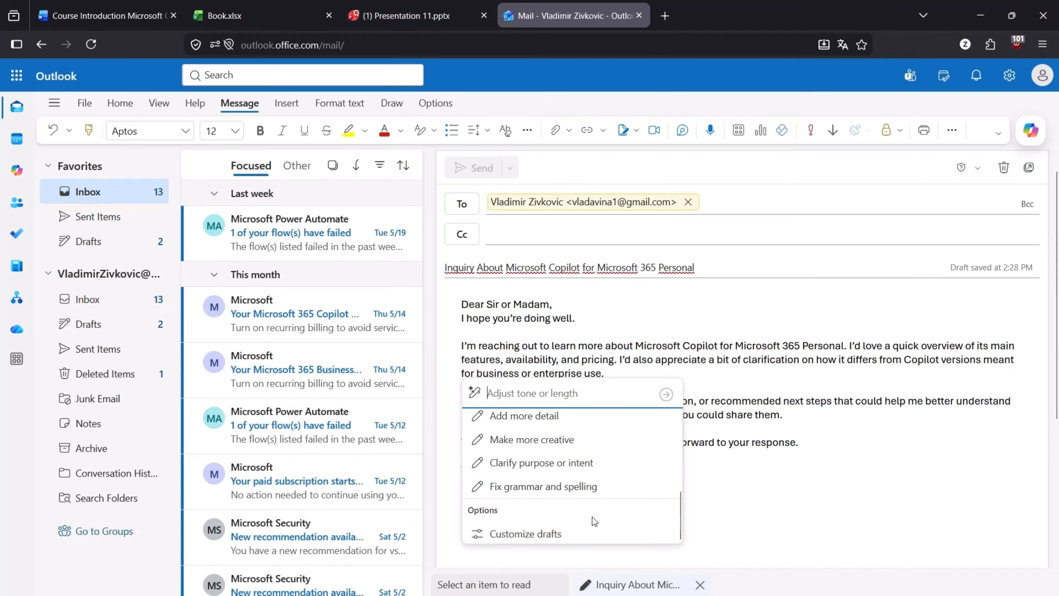
scroll(588, 535, up, 4)
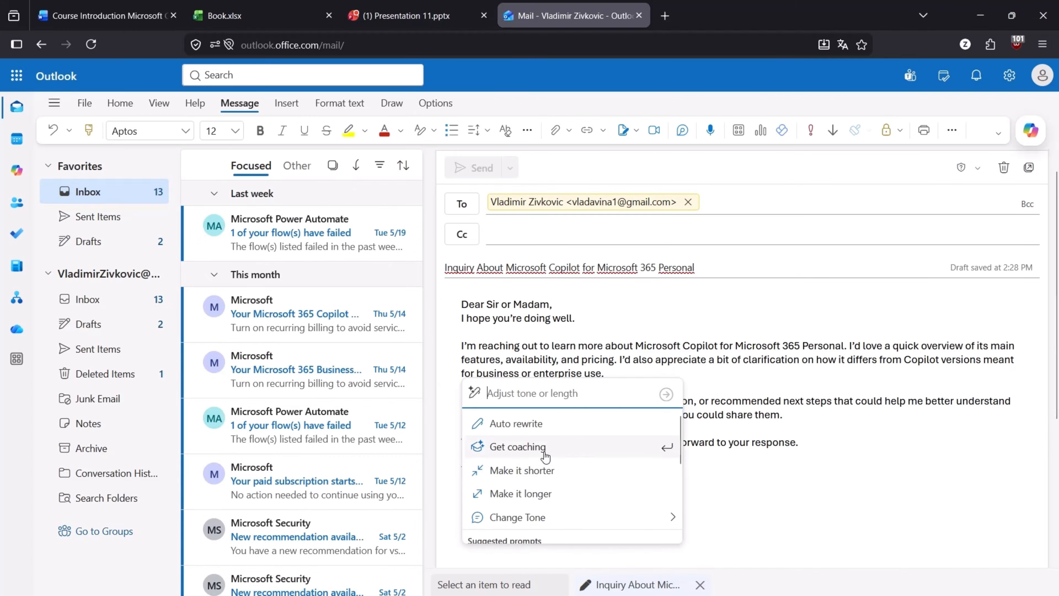
click(541, 447)
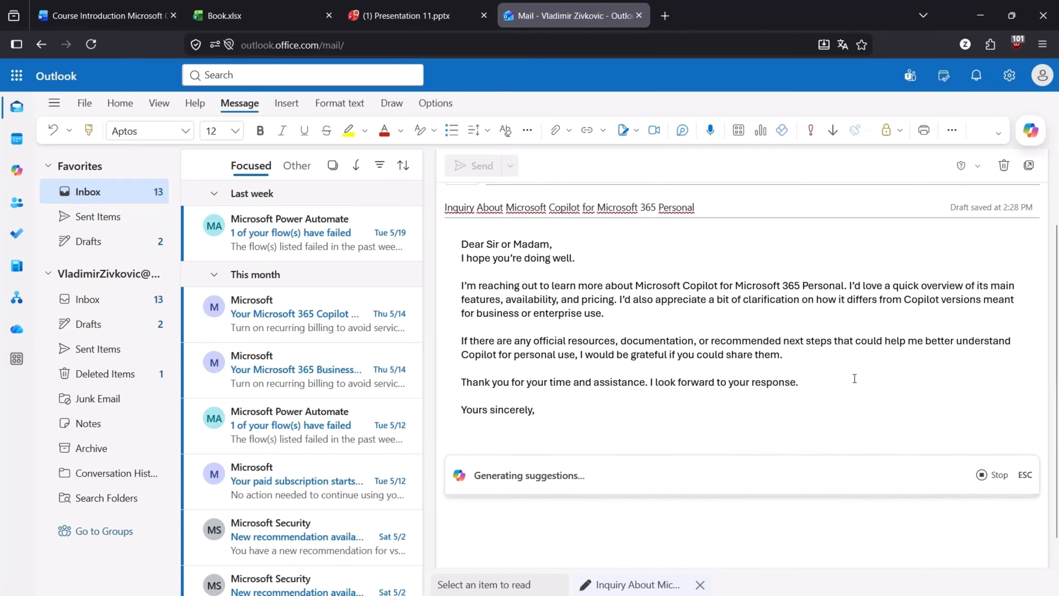
scroll(854, 378, down, 1)
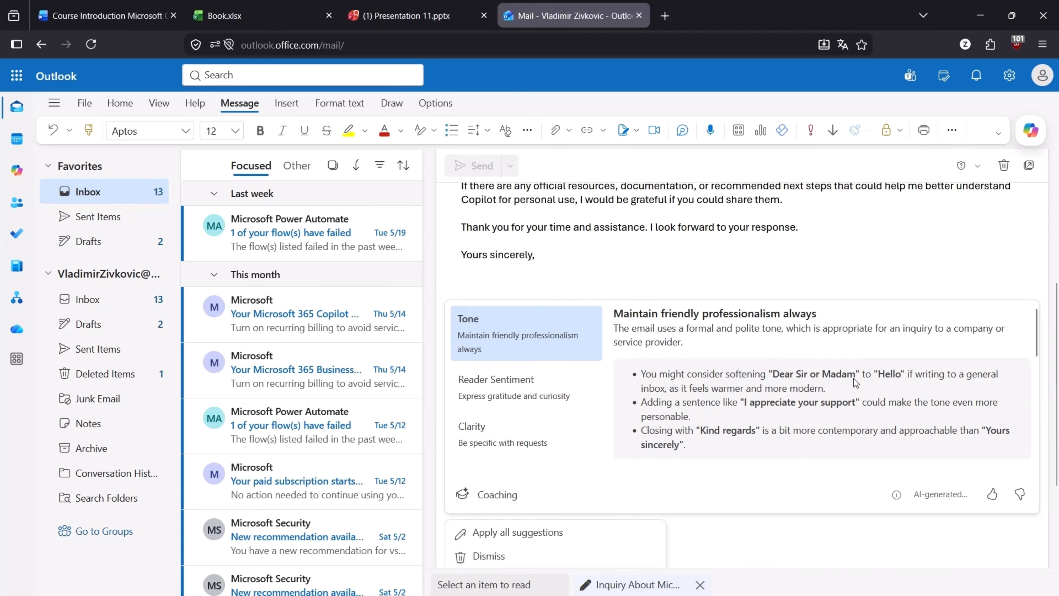
scroll(854, 378, up, 1)
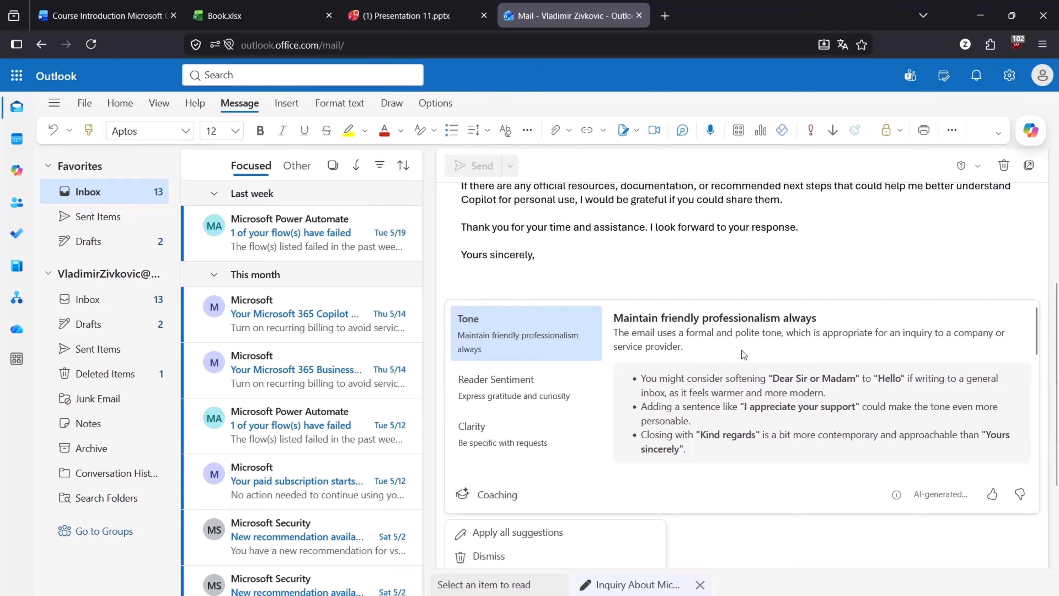
Step: Review the Reader Sentiment and Clarity coaching for the email draft and apply all of Copilot's suggestions
click(530, 395)
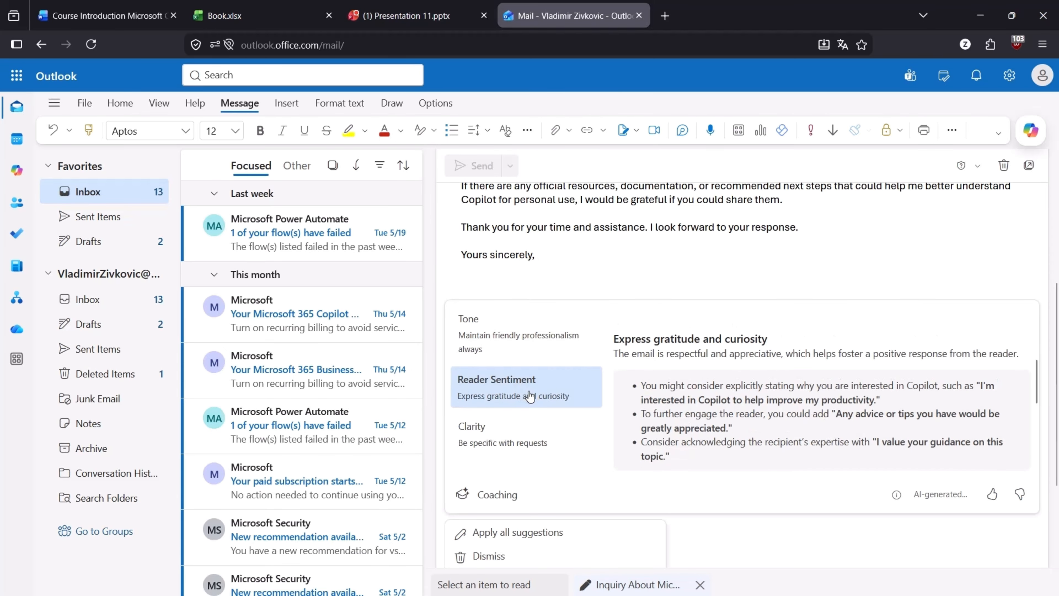
click(525, 434)
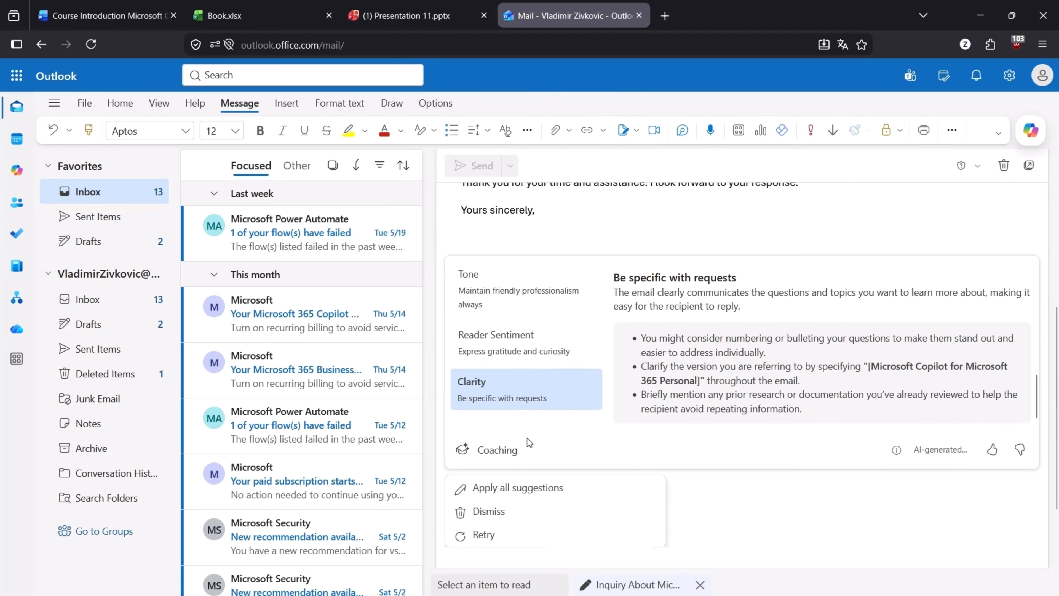
click(525, 402)
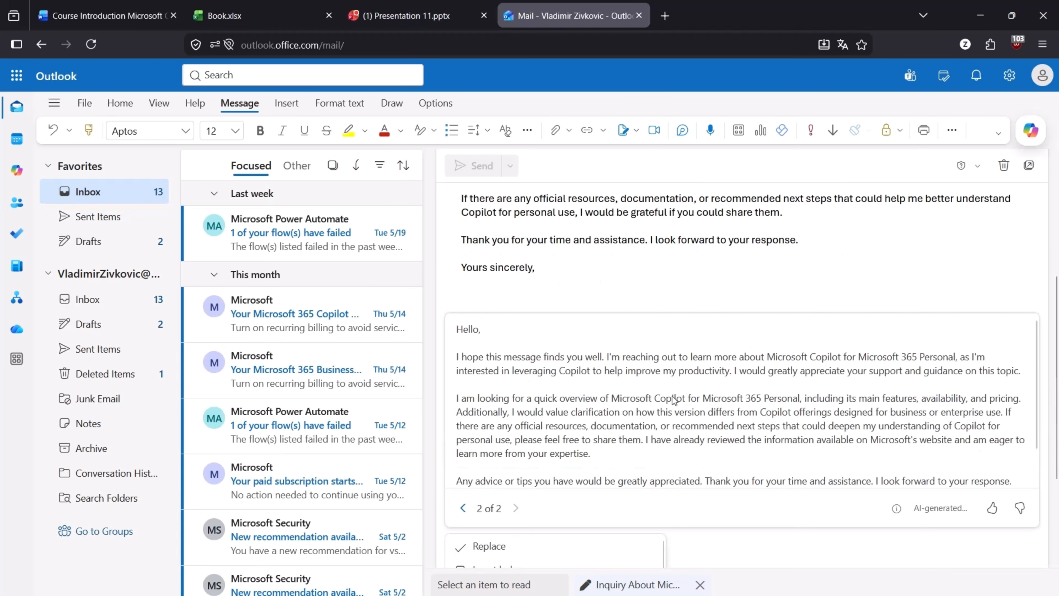
Step: Insert Copilot's revised email below the existing draft and compare the two versions
scroll(792, 429, down, 1)
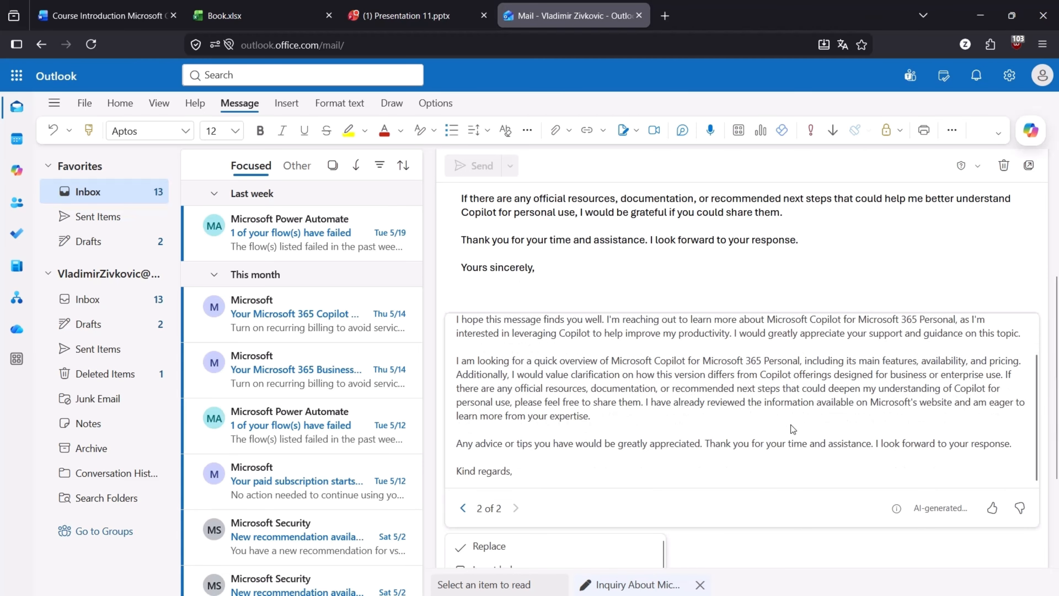
scroll(792, 426, down, 2)
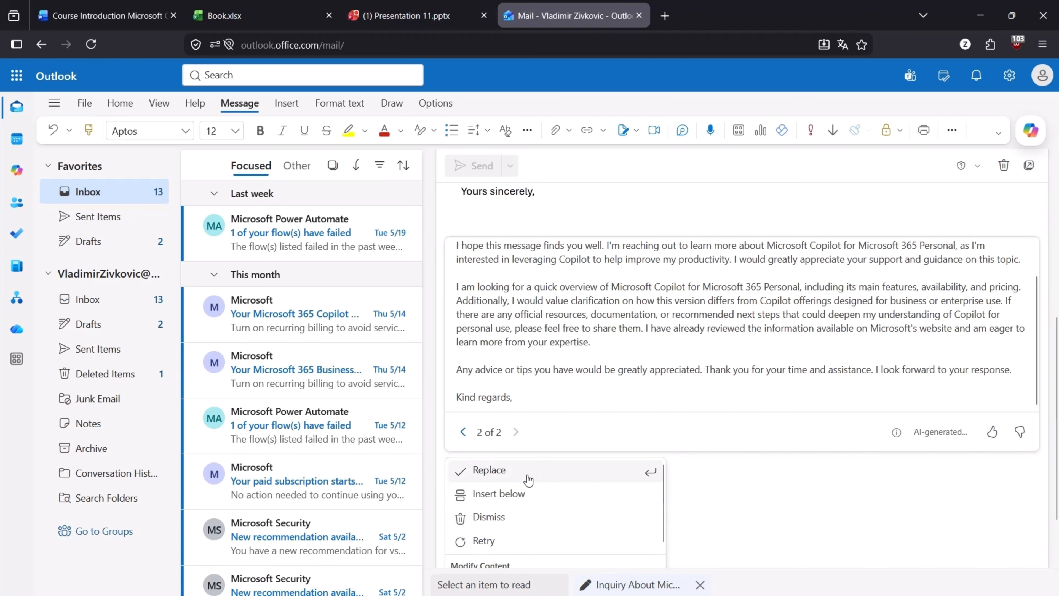
click(511, 494)
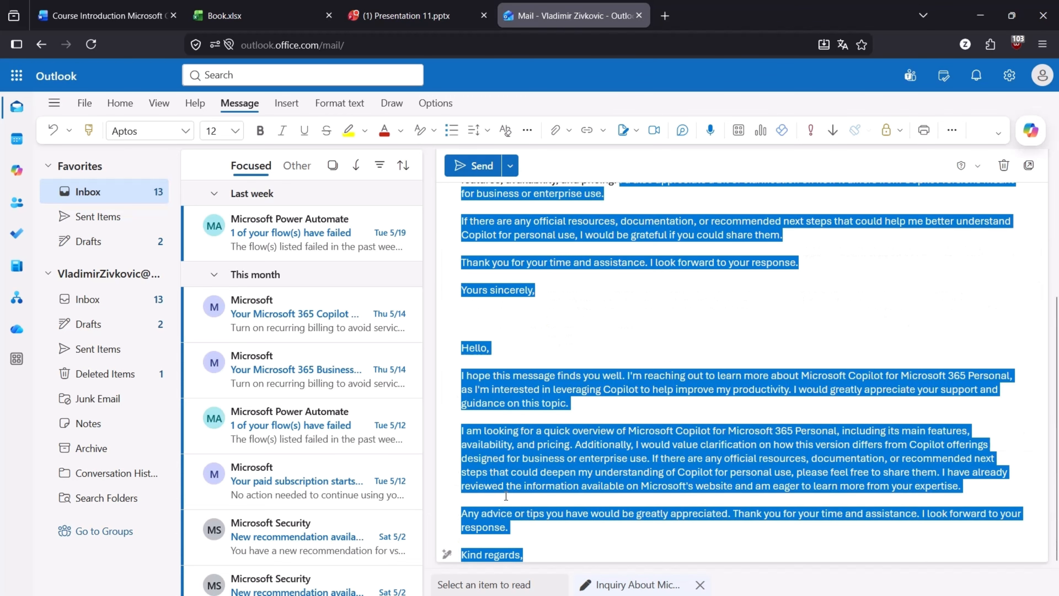
click(846, 309)
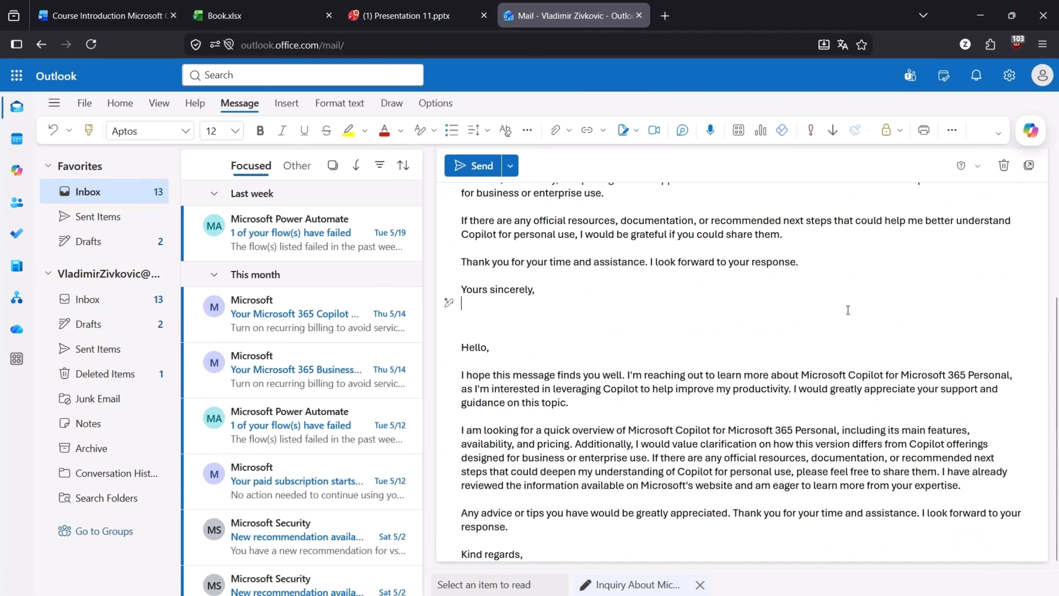
scroll(848, 310, up, 2)
scroll(847, 310, down, 2)
scroll(848, 310, up, 4)
scroll(848, 310, down, 3)
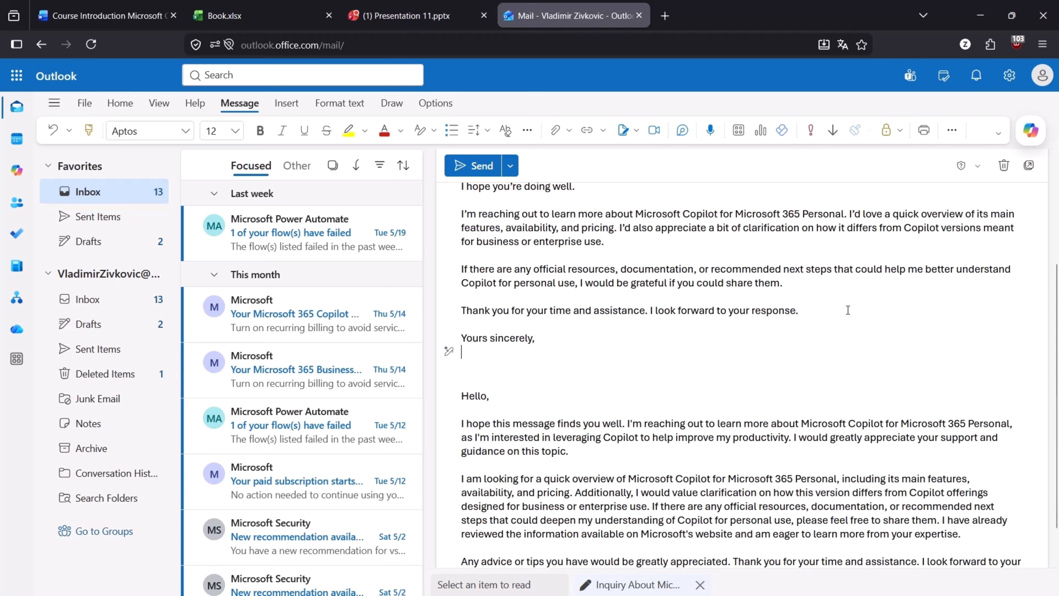
scroll(862, 314, down, 1)
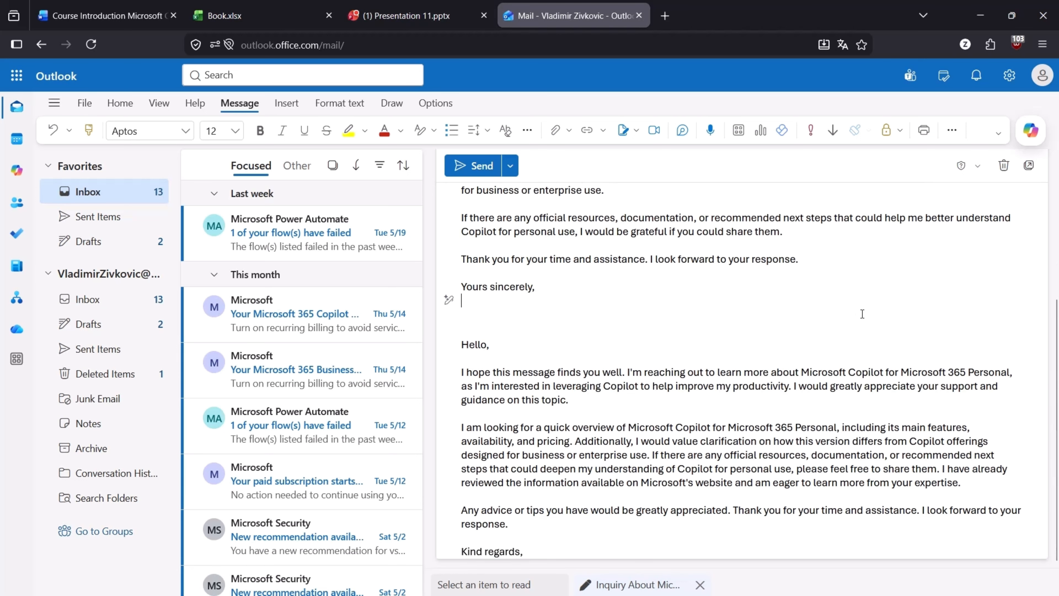
scroll(862, 314, up, 4)
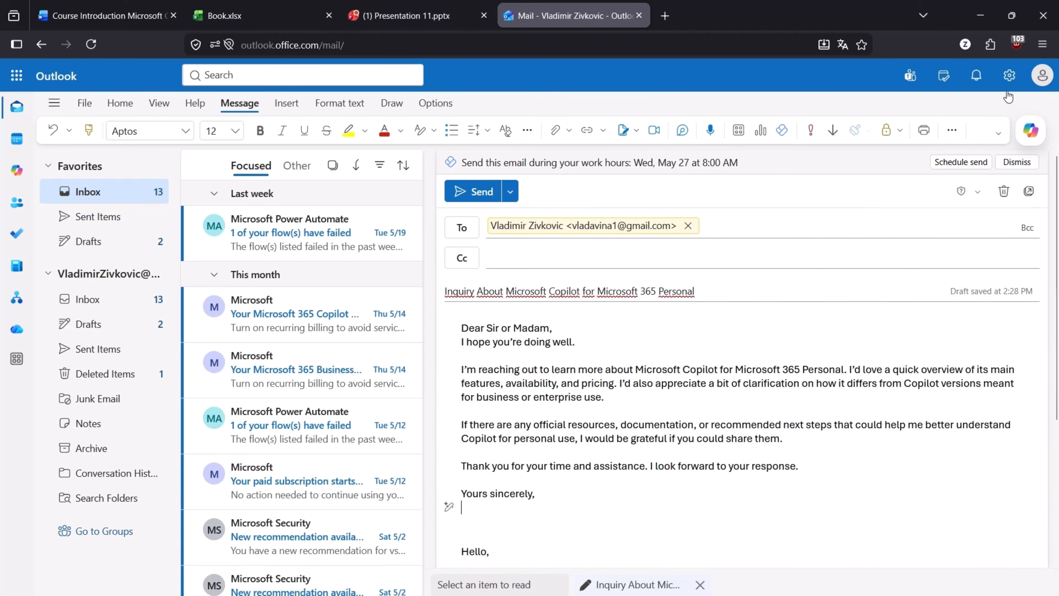
Step: Look through Outlook's Copilot settings, covering Preferences, Prioritize, Draft instructions and Calendar instructions, and close the settings
click(1009, 76)
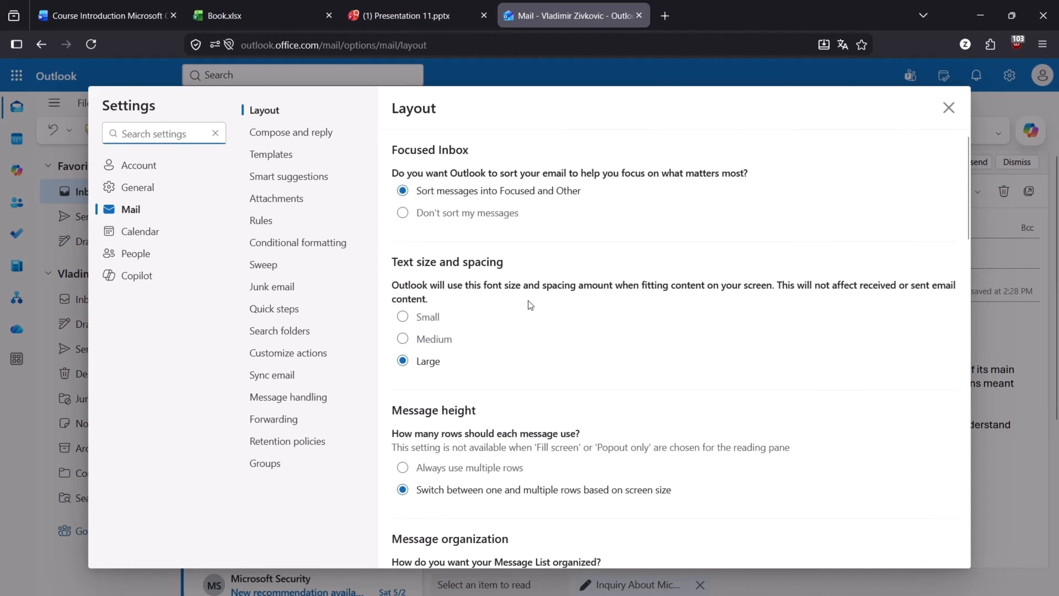
click(143, 274)
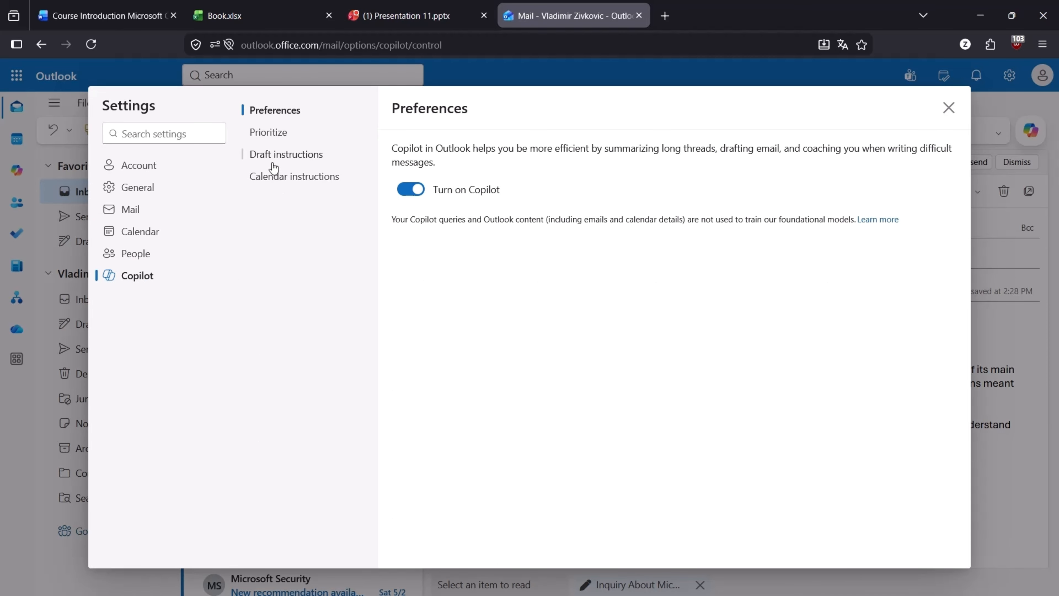
click(267, 154)
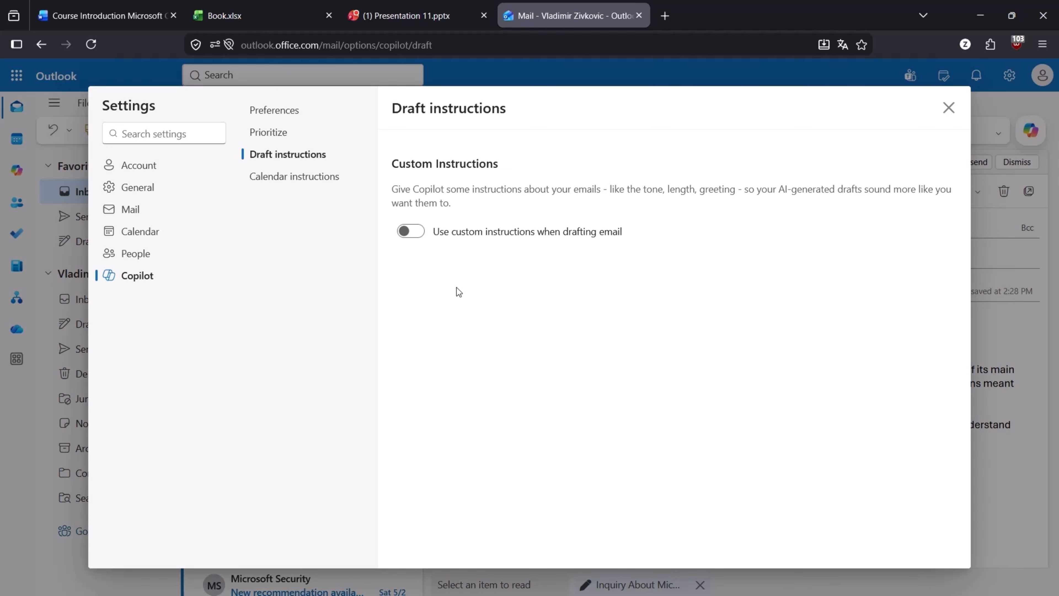
click(286, 175)
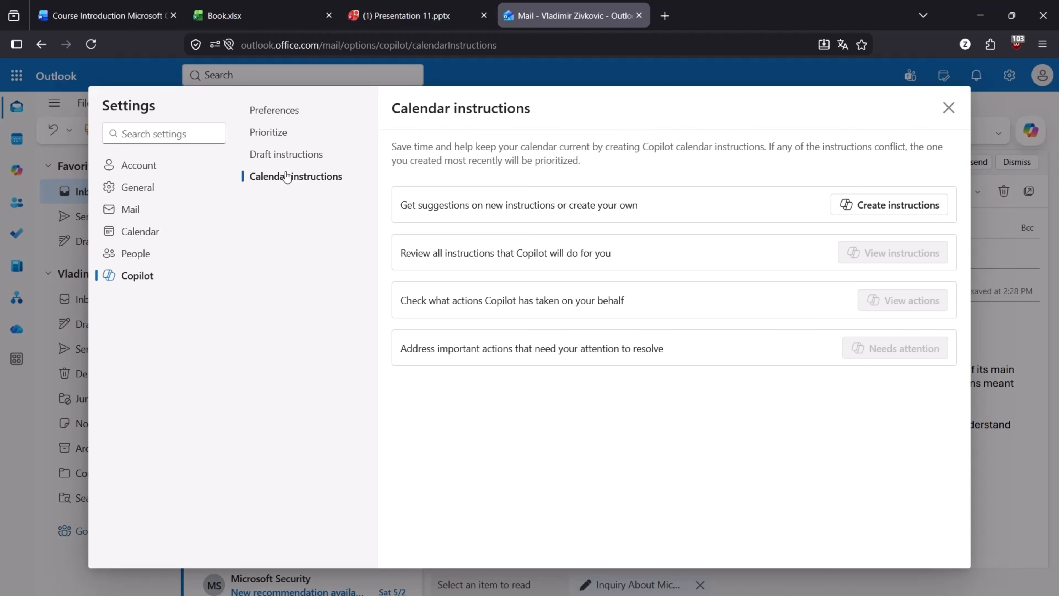
click(270, 140)
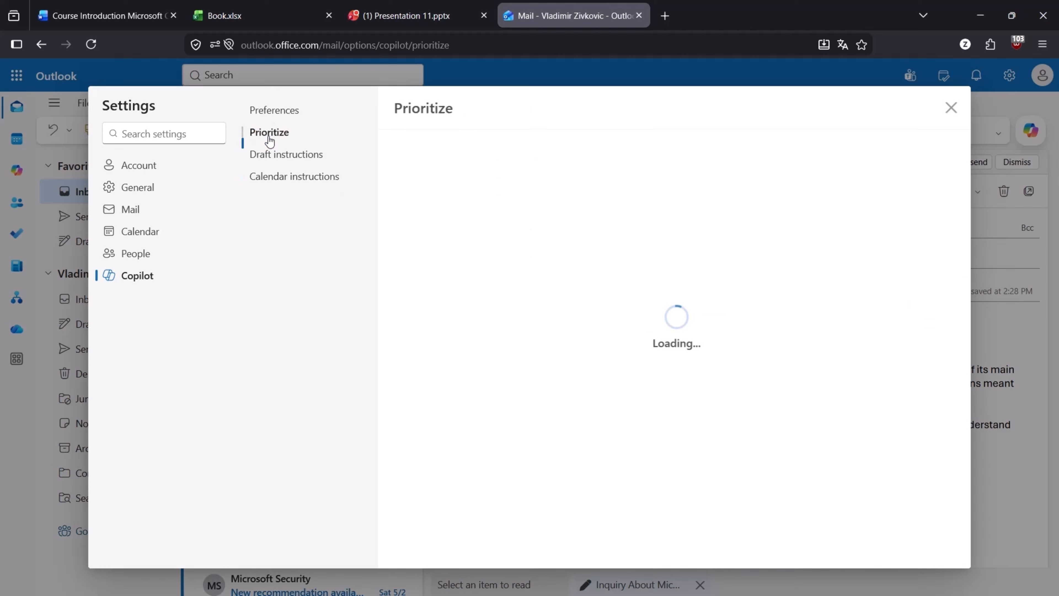
click(269, 110)
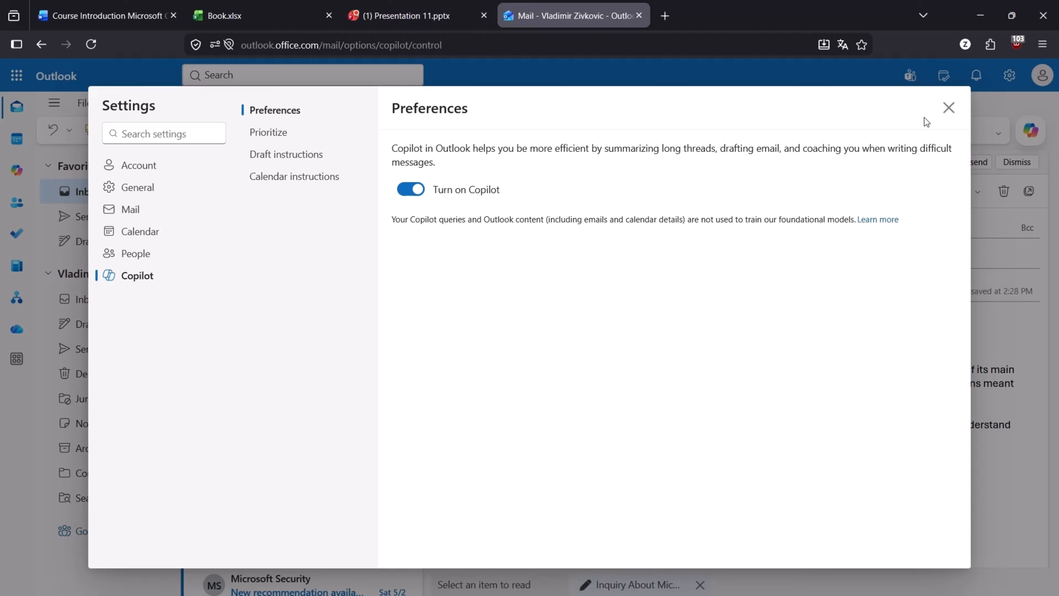
click(288, 155)
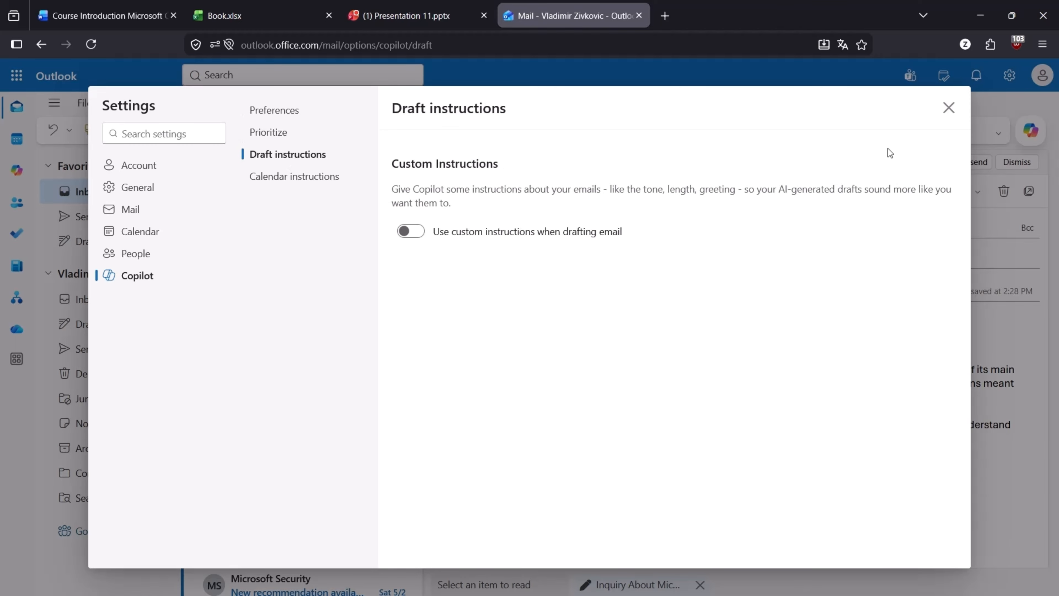
click(949, 119)
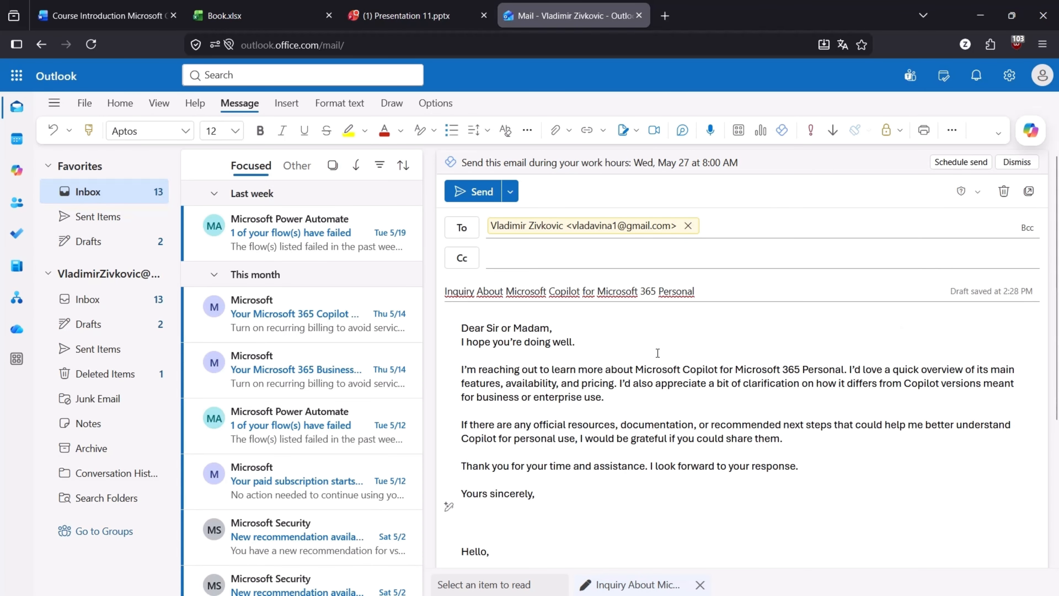